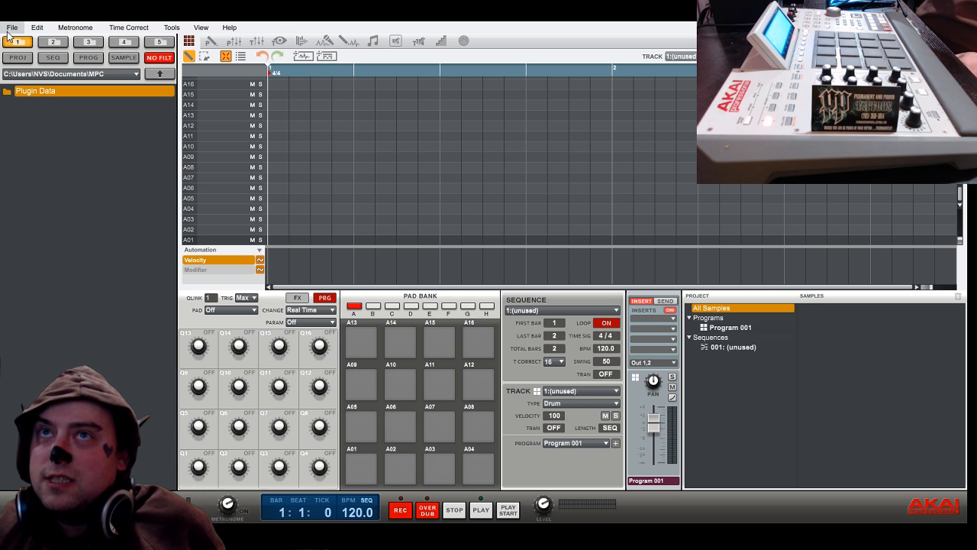
Open the project's "main" sample for editing and audition its loop, adjusting the master output level
left_click(171, 67)
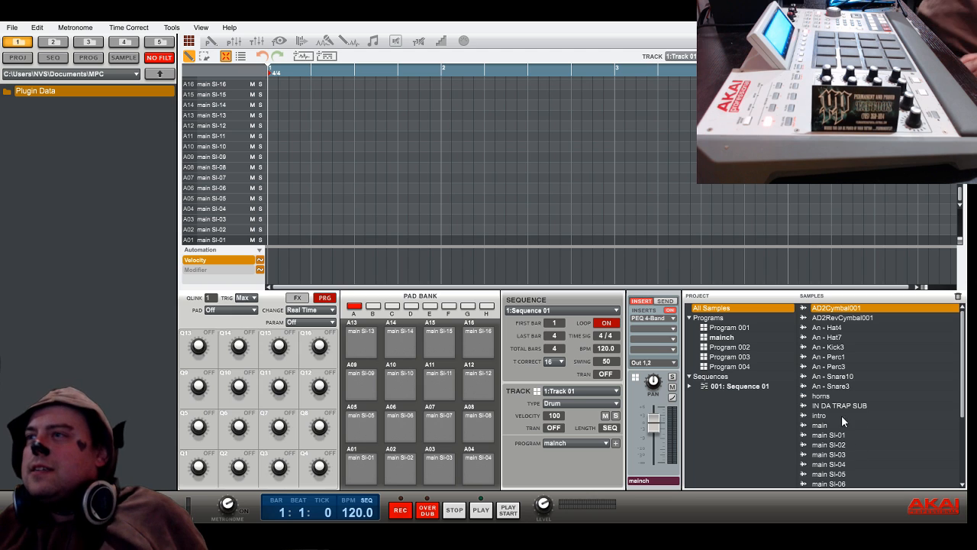
double_click(818, 425)
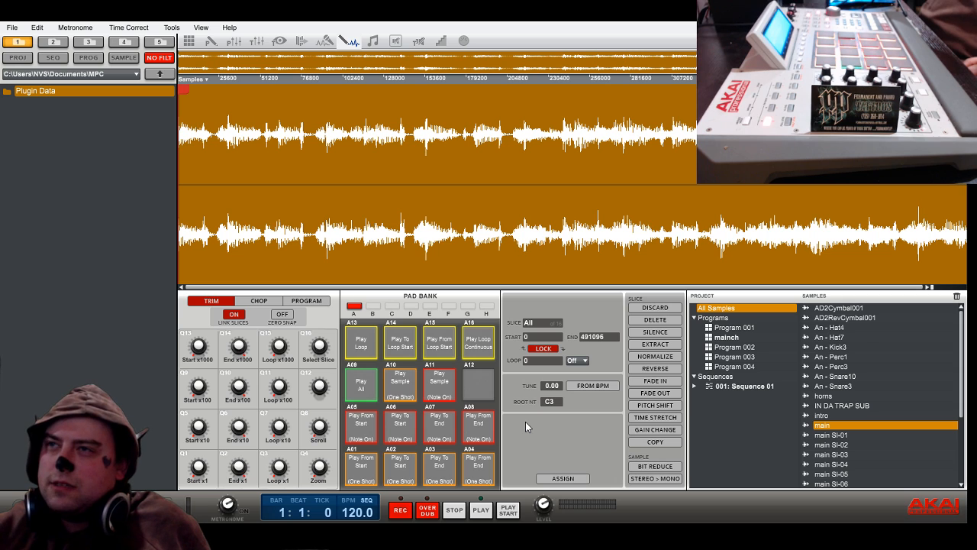
left_click(354, 352)
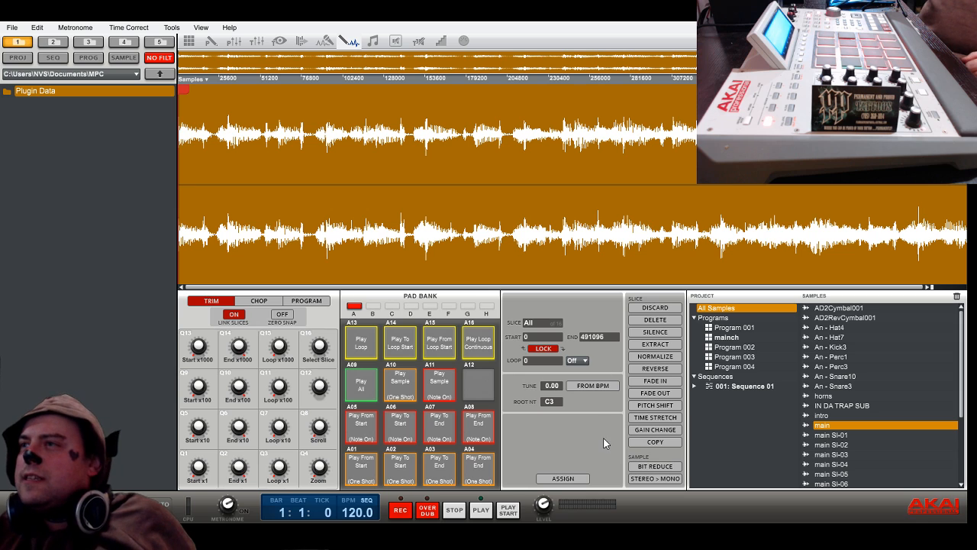
left_click(372, 345)
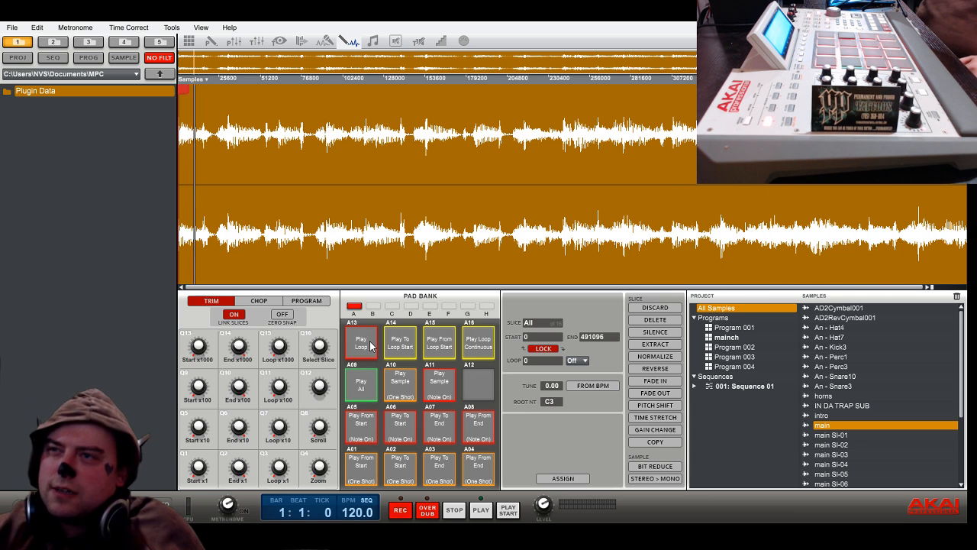
left_click(370, 346)
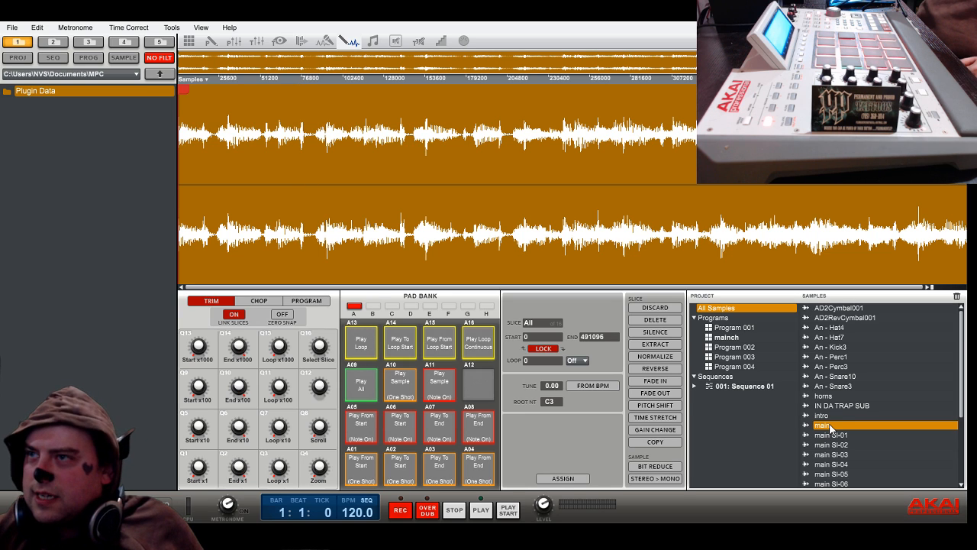
left_click_drag(544, 504, 544, 506)
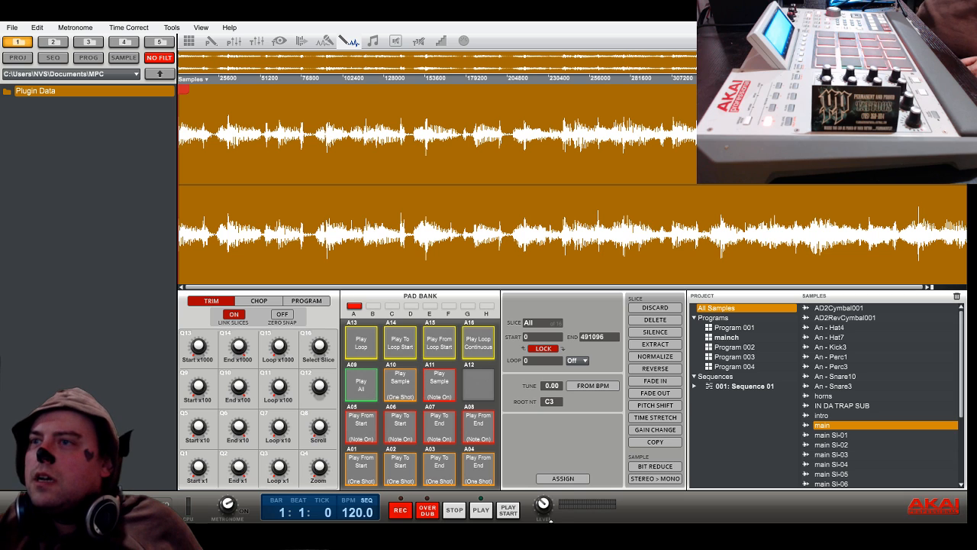
left_click_drag(543, 504, 544, 501)
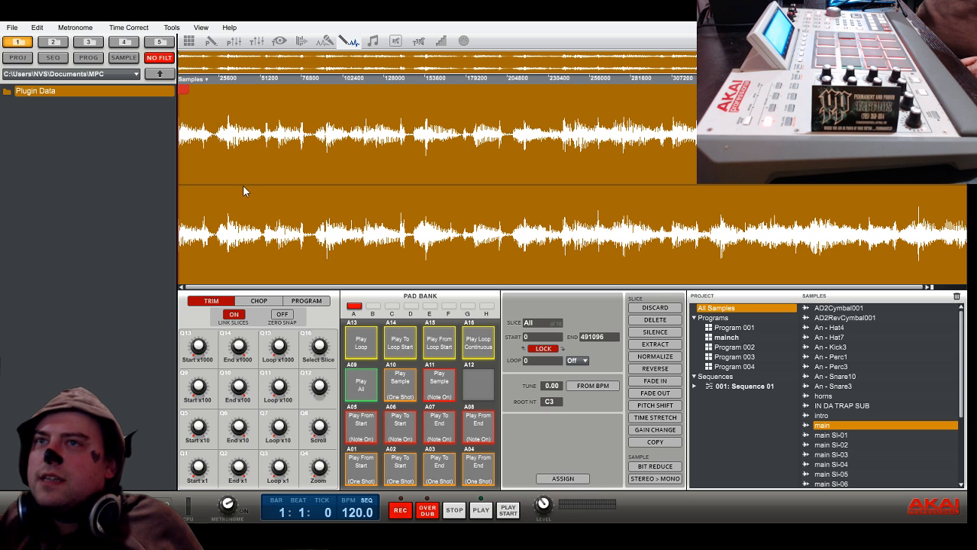
Sequence the main slices one per beat in Track 01's grid, slices 01 to 04 in bar 1, and play the pattern from the start
left_click(188, 43)
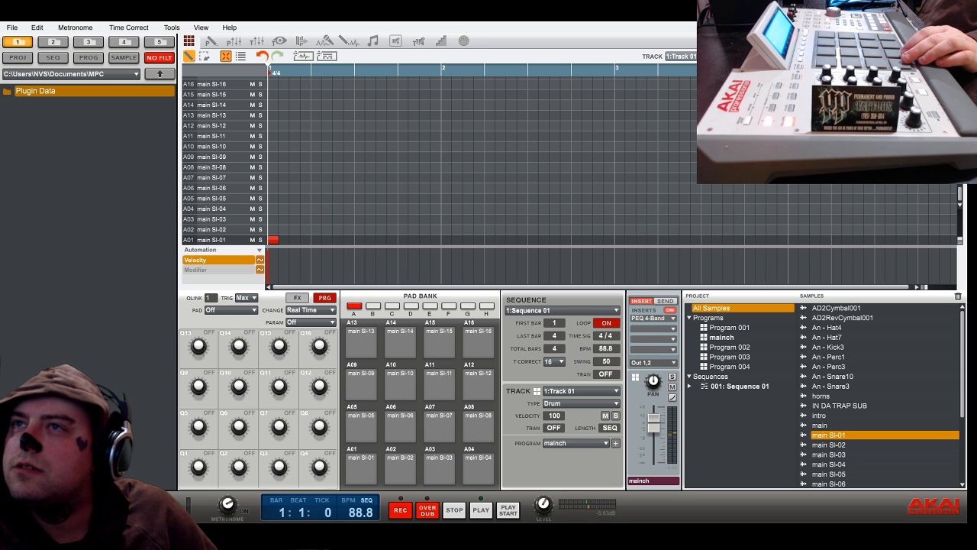
left_click(316, 229)
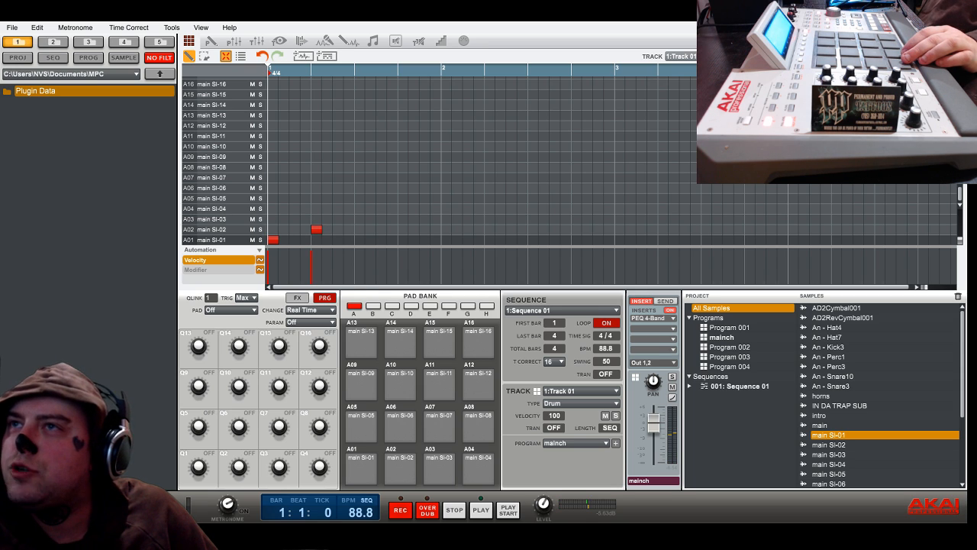
left_click(359, 219)
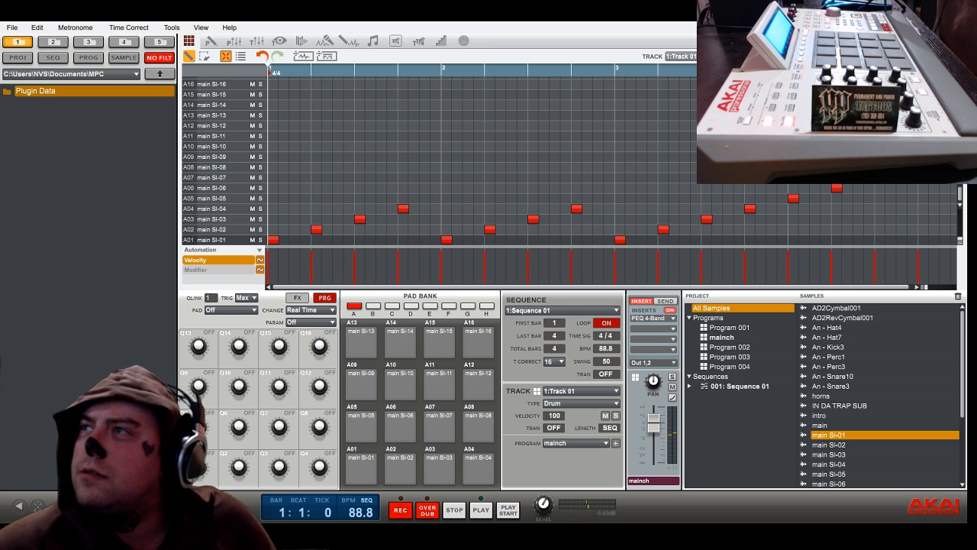
left_click(508, 510)
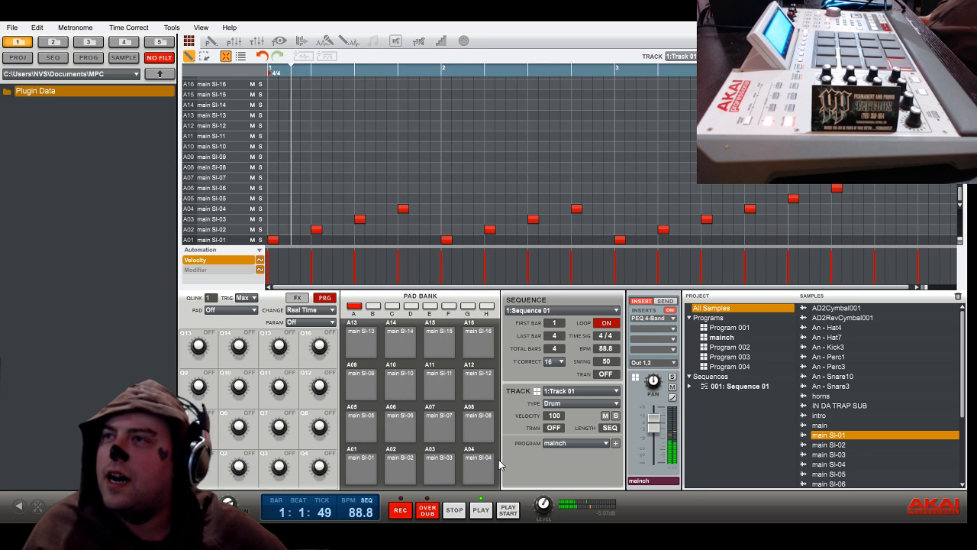
left_click(455, 511)
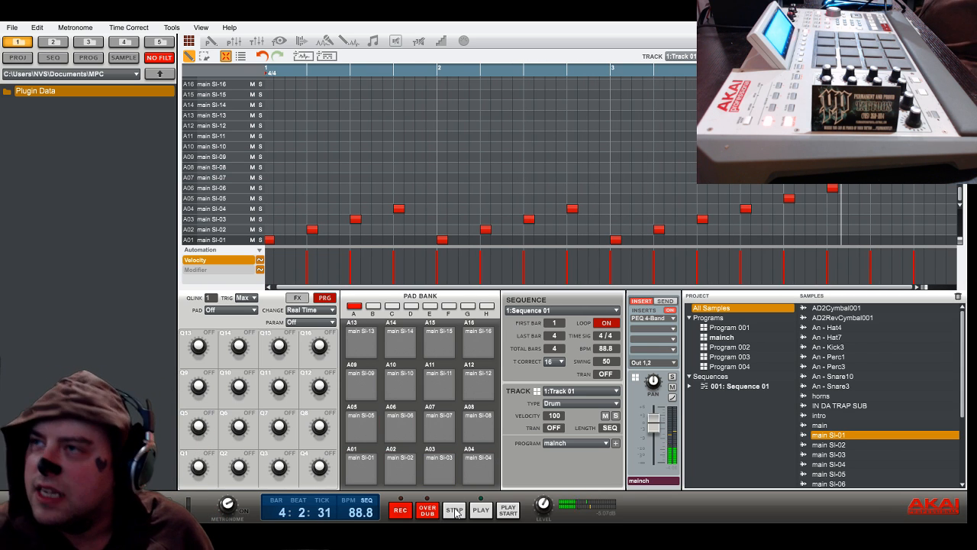
Switch to Track 02 and audition its An - Kick3 pad
left_click(617, 393)
left_click(588, 408)
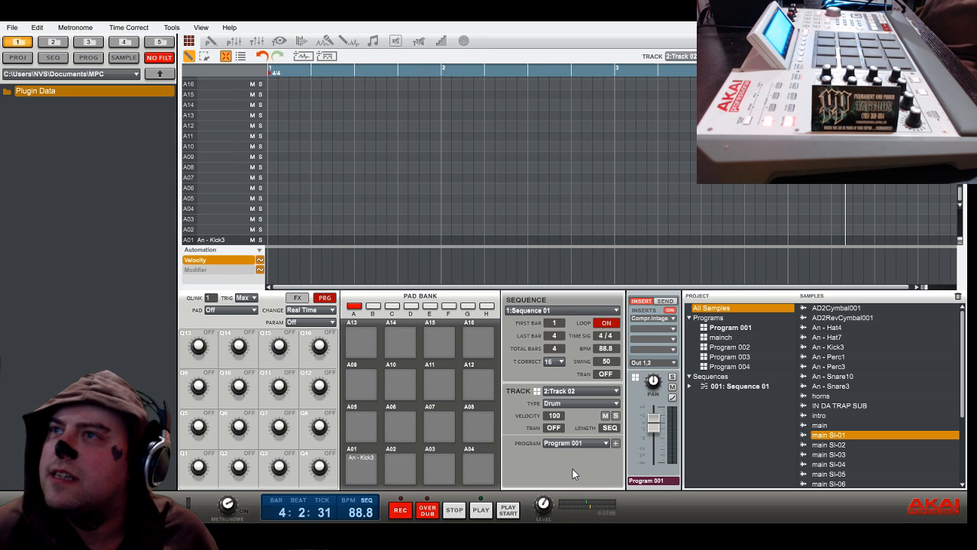
left_click(356, 470)
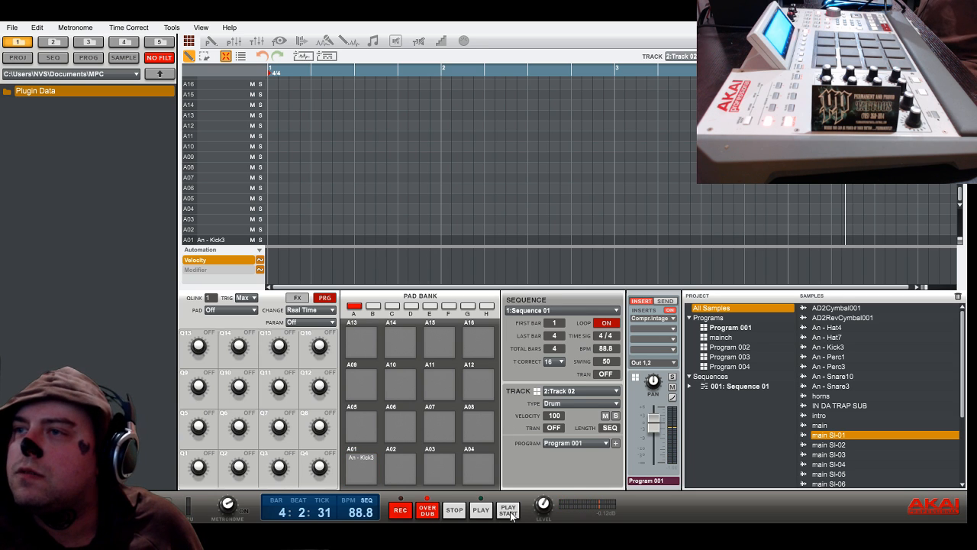
Audition the two snares on Track 03 and program An - Snare3 on beats 2 and 4 of all four bars
left_click(618, 392)
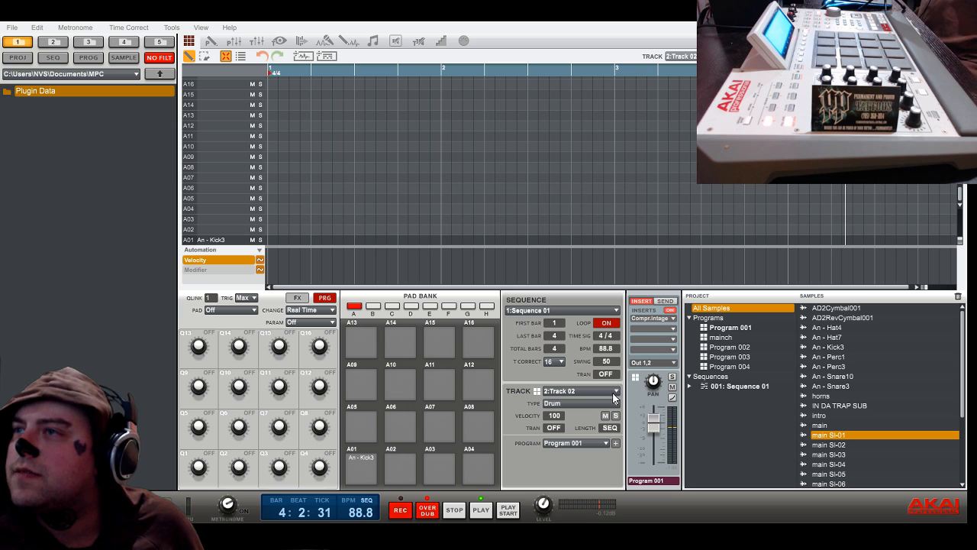
left_click(579, 416)
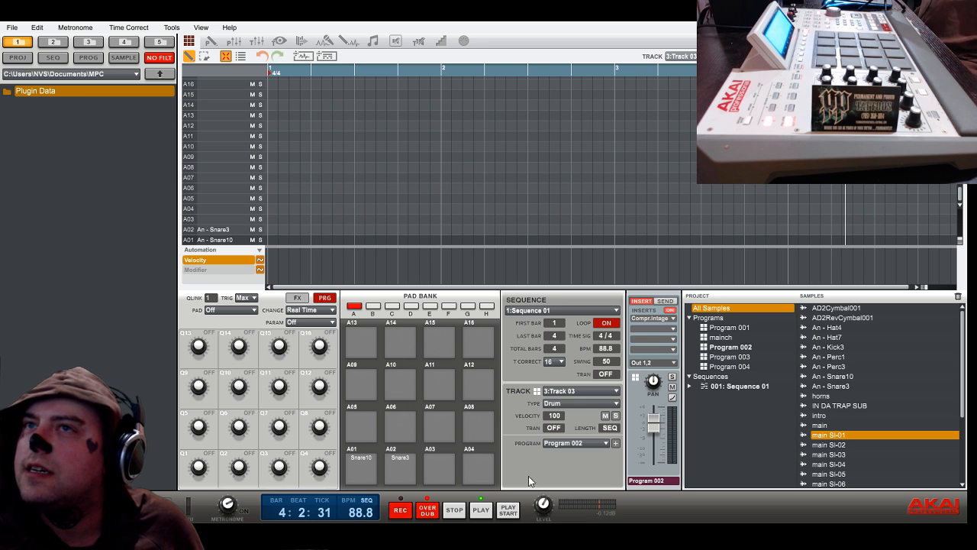
left_click(357, 464)
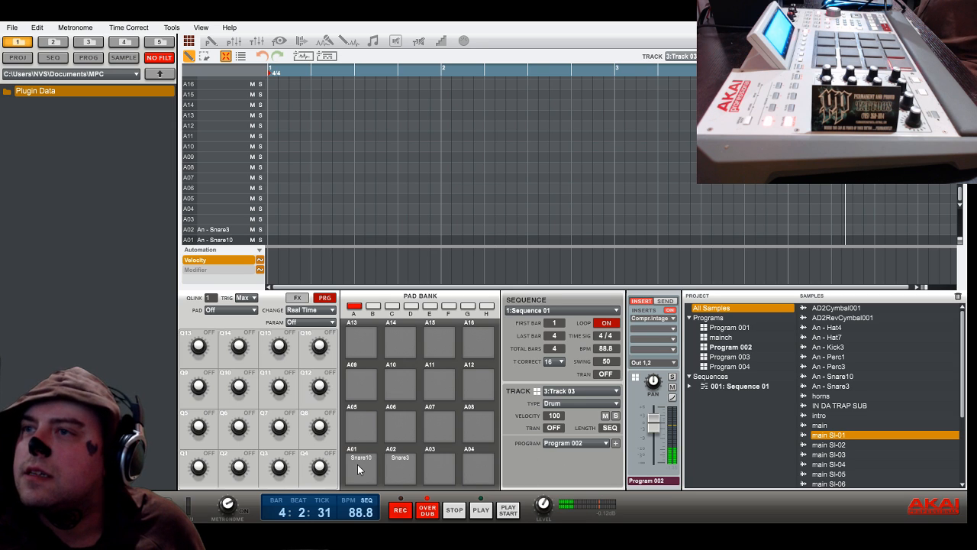
left_click(397, 476)
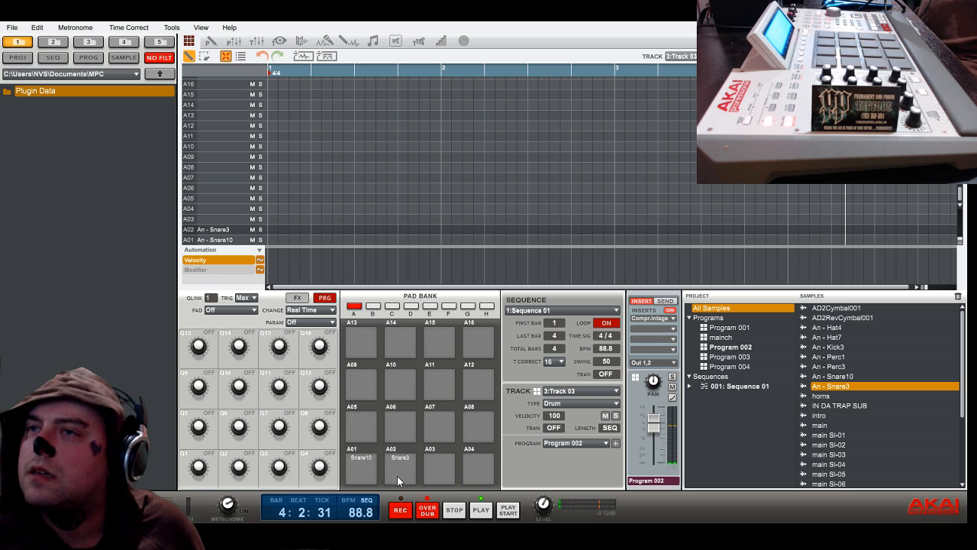
left_click(374, 474)
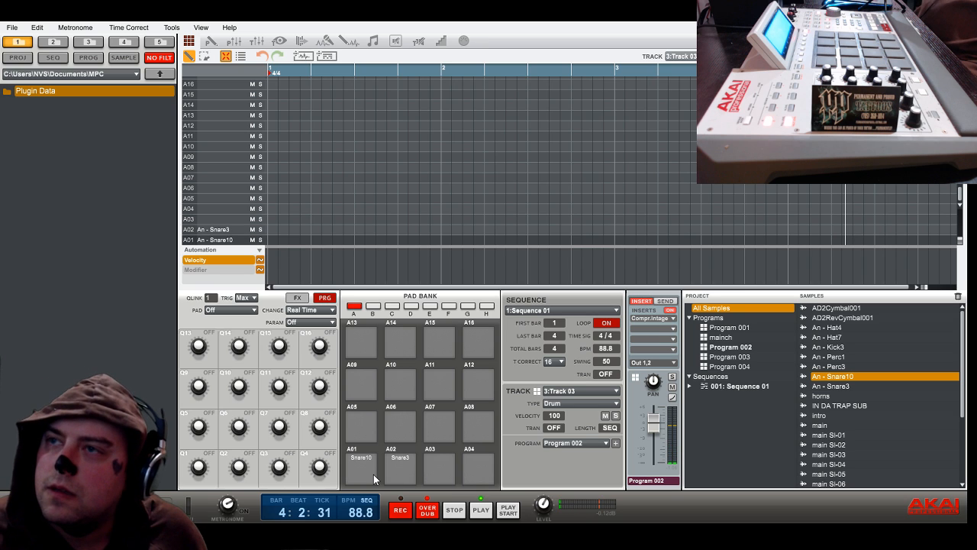
left_click(409, 473)
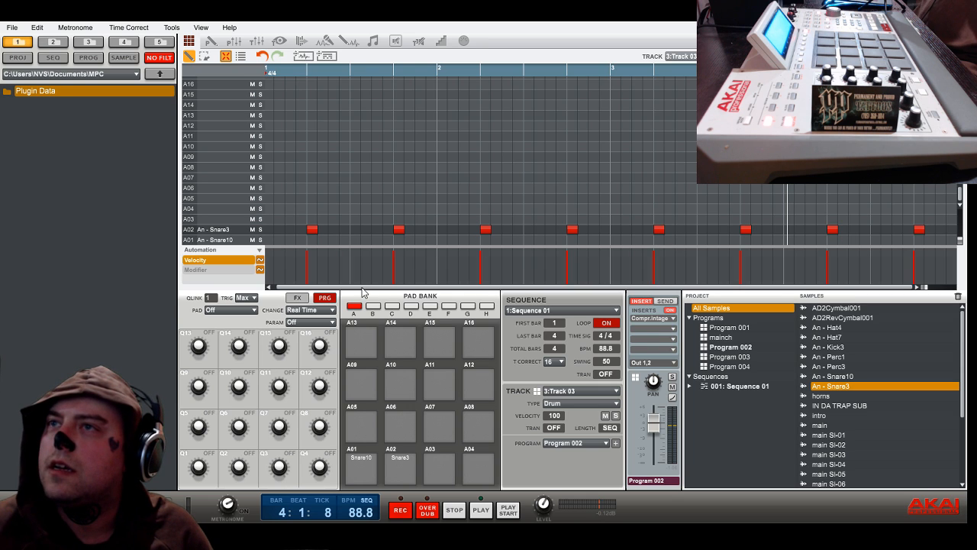
left_click_drag(362, 288, 341, 286)
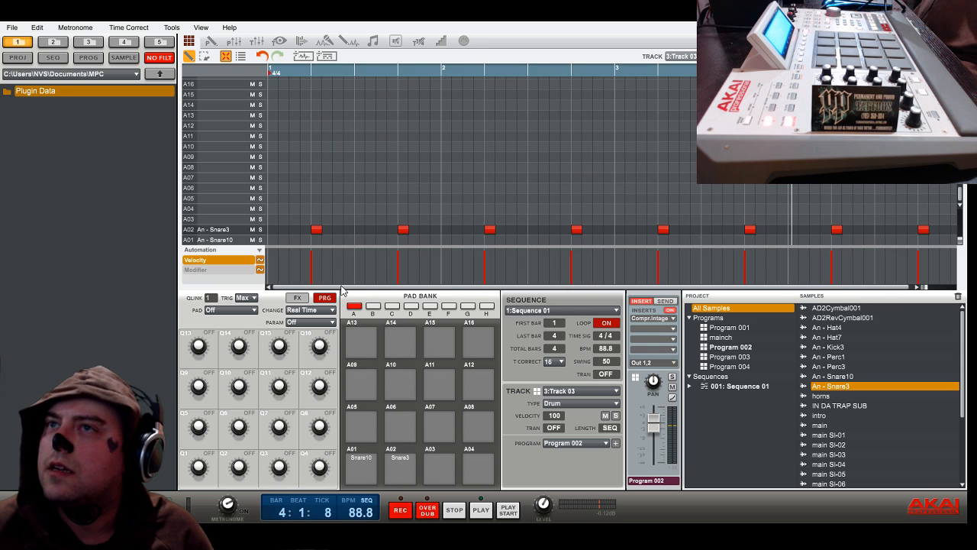
left_click(508, 512)
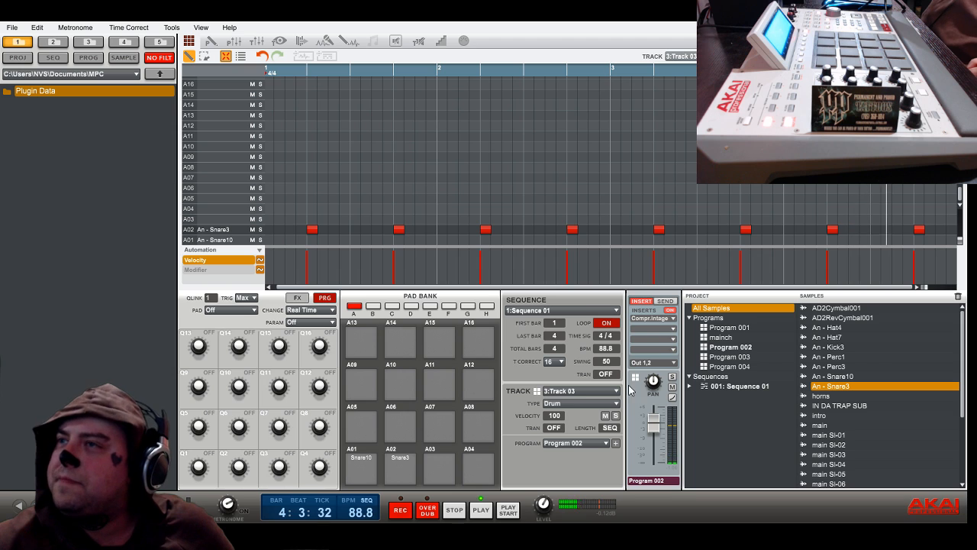
scroll(580, 391, "up", 1)
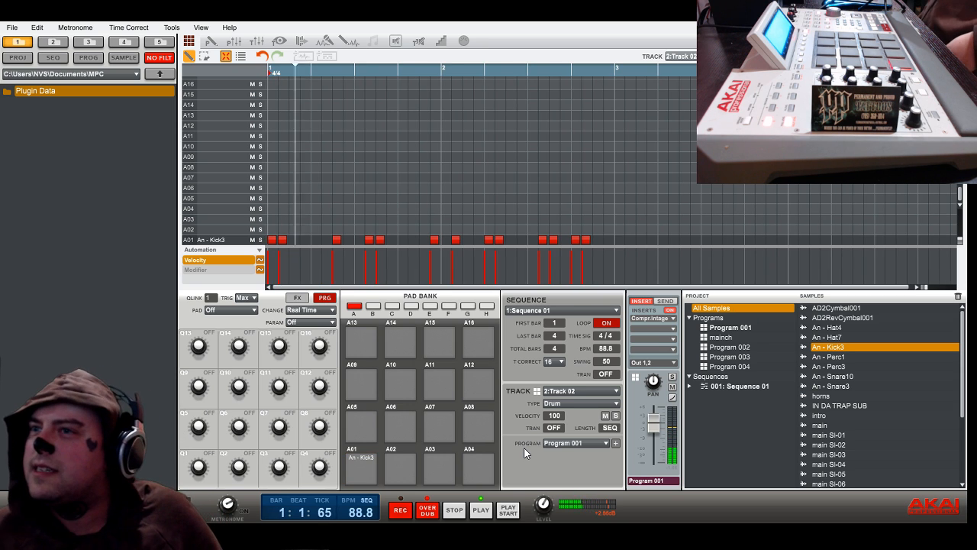
left_click(455, 510)
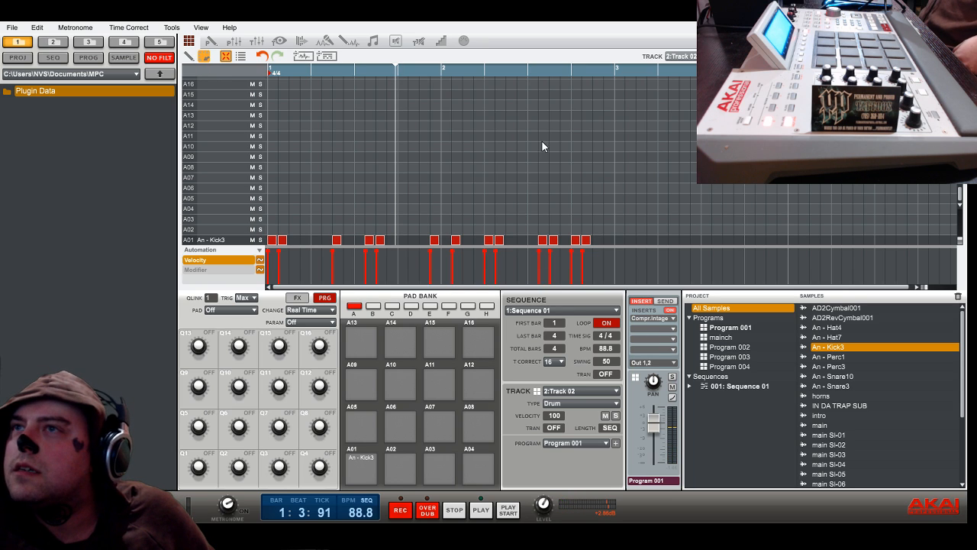
left_click_drag(619, 197, 274, 274)
key("Delete")
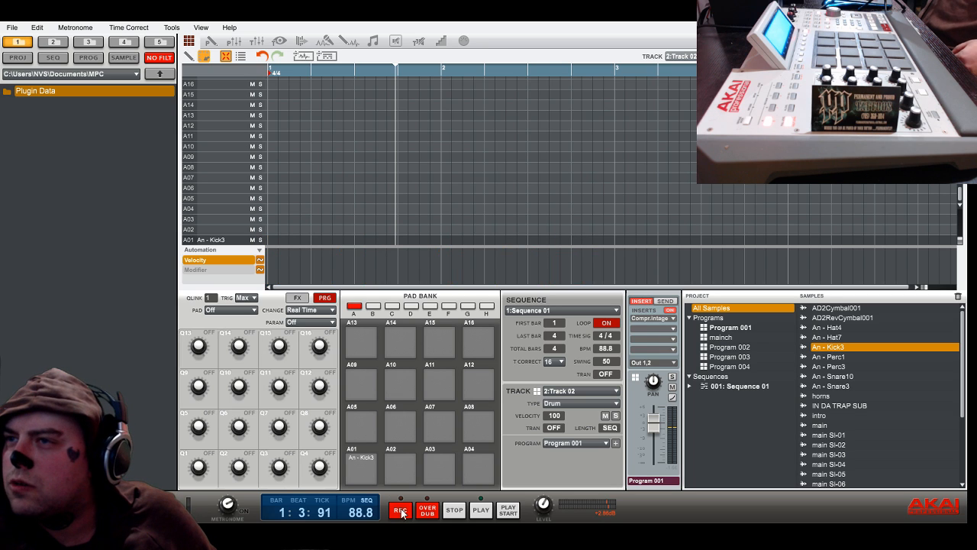
Record a four-bar An - Kick3 pattern on Track 02 from the sequence start and delete the kick just after beat 4 of bar 1
left_click(509, 512)
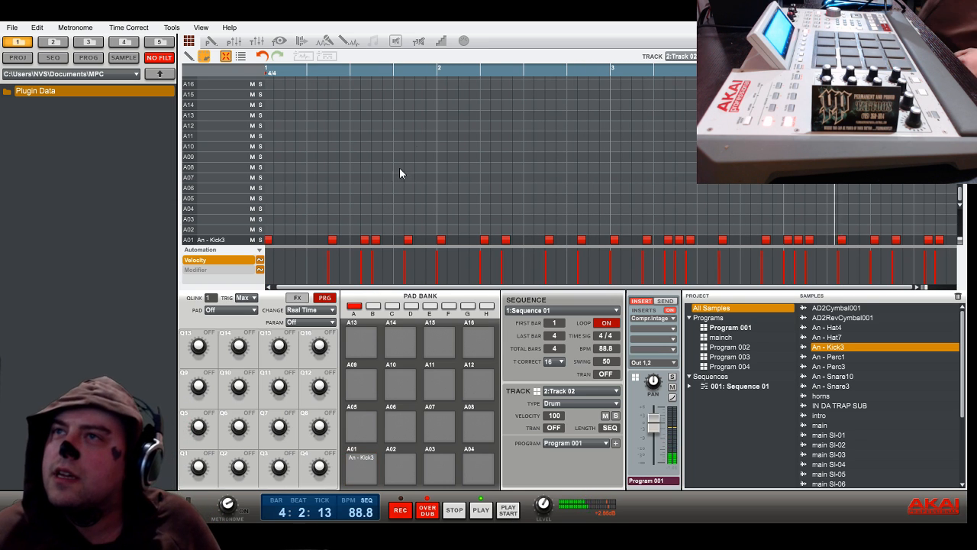
left_click(415, 241)
key("Delete")
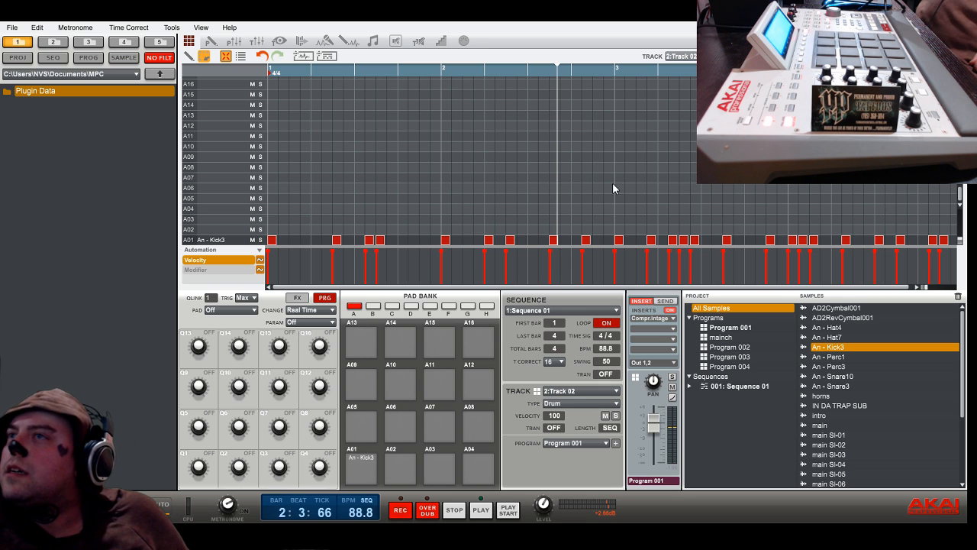
Replace the kick at the start of bar 1 with a copy of the first two kicks of bar 3
left_click_drag(648, 252, 653, 253)
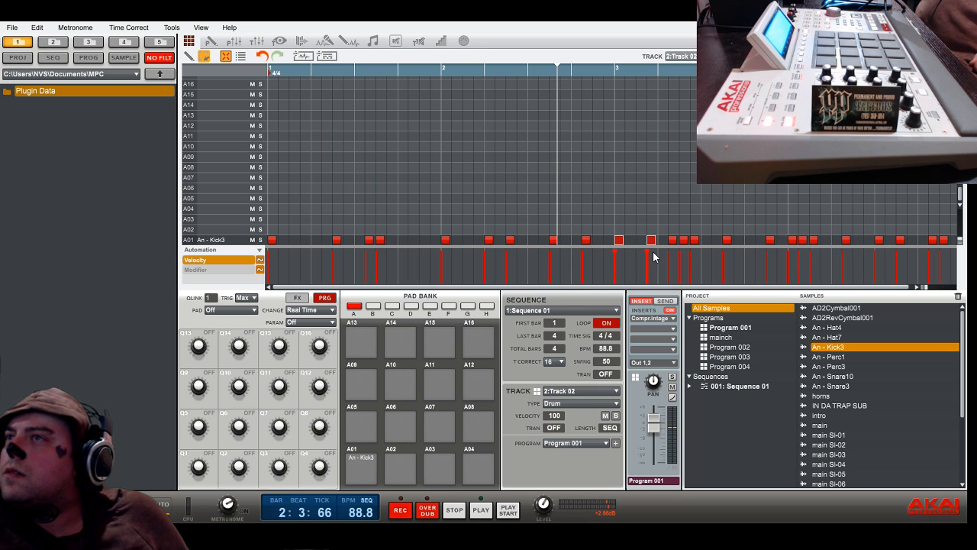
left_click(42, 44)
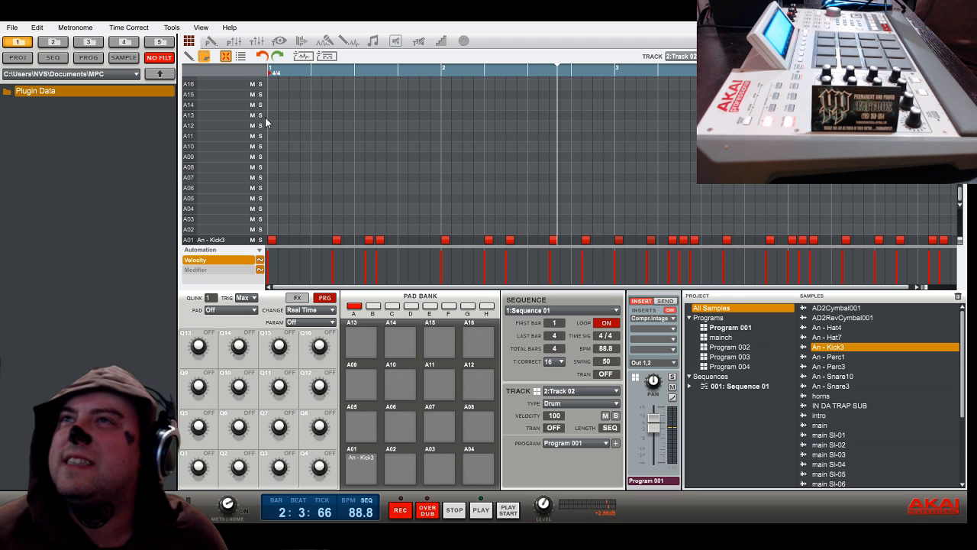
left_click(273, 240)
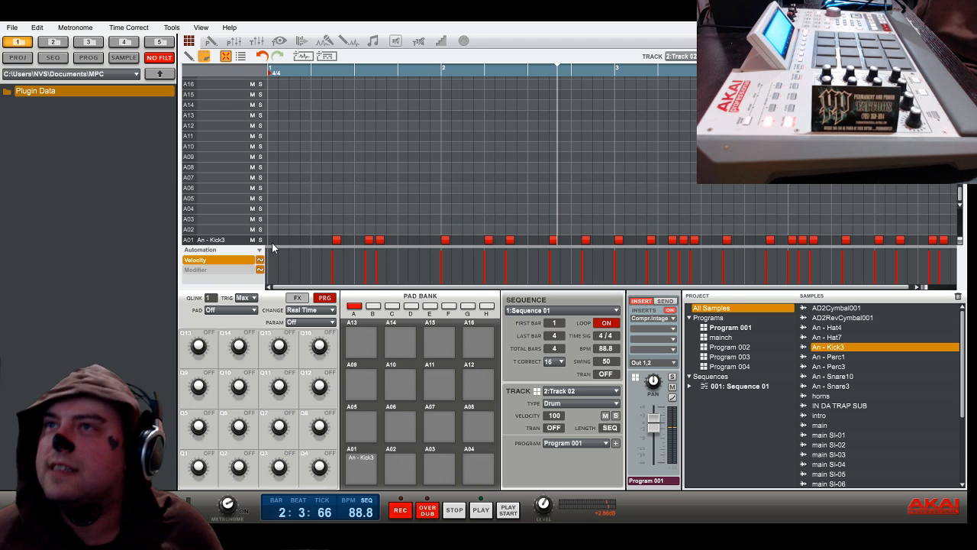
left_click_drag(300, 73, 262, 71)
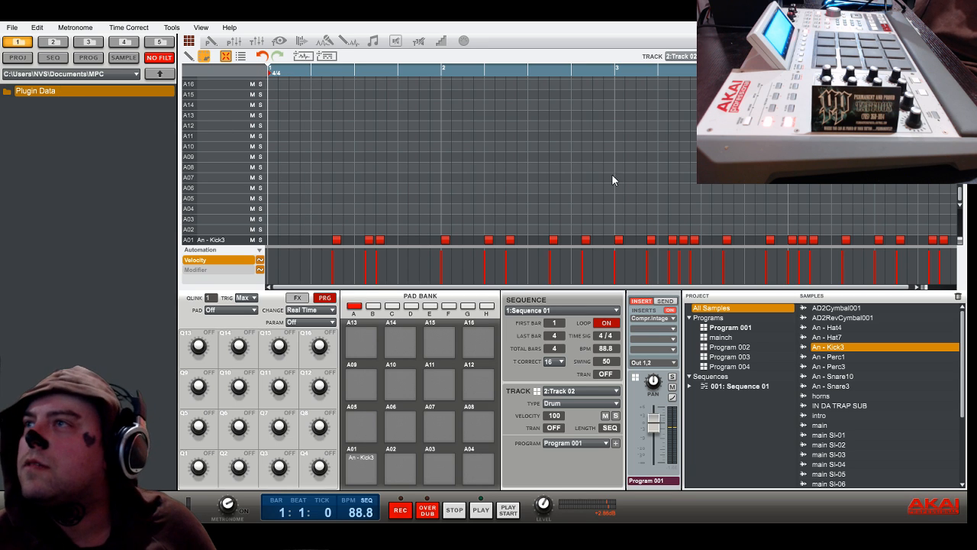
left_click_drag(655, 188, 615, 242)
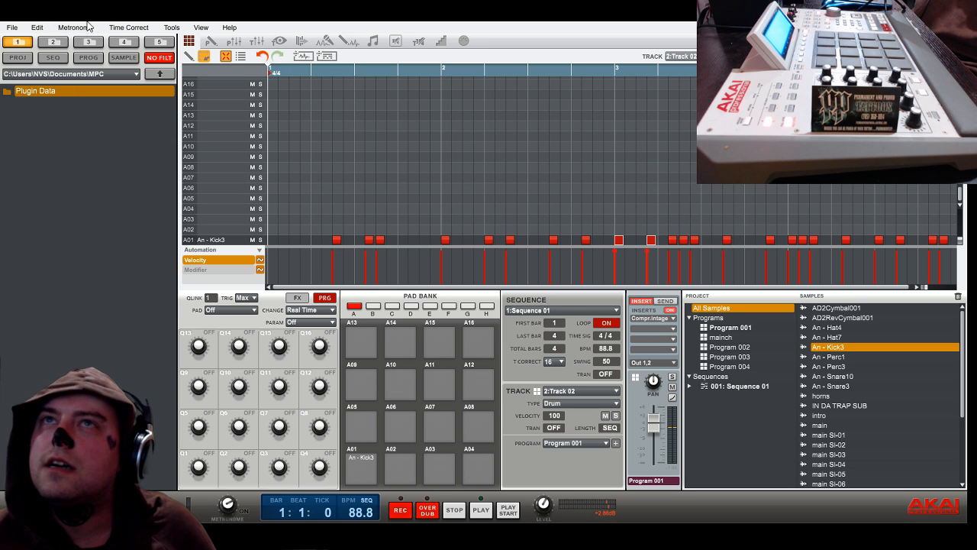
key("ctrl+v")
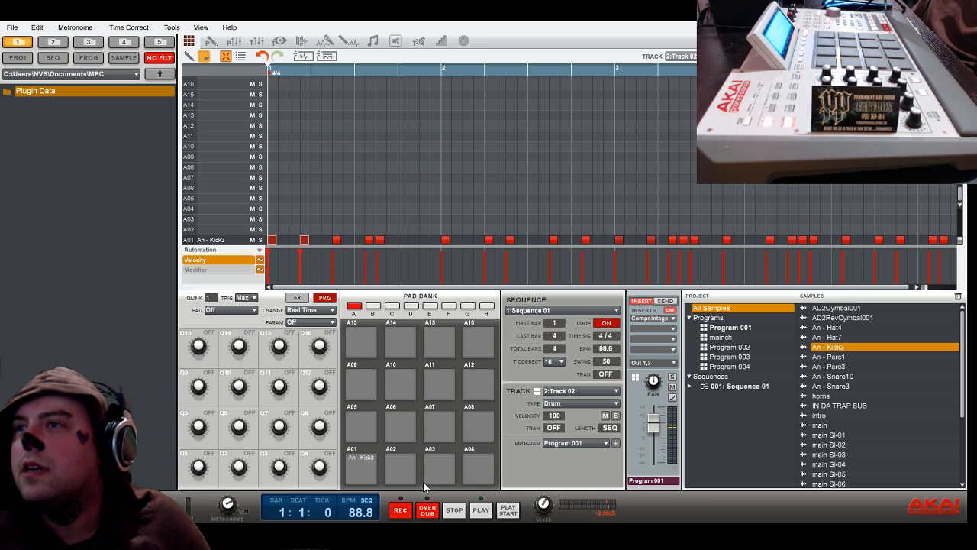
Delete the kick midway between beats 2 and 3 of bar 1 and play the kick pattern back
left_click(488, 512)
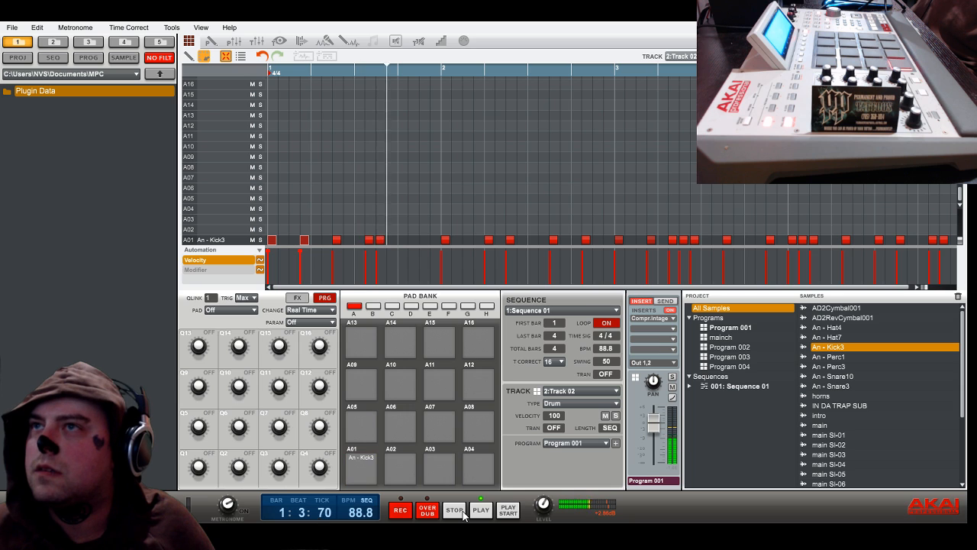
double_click(338, 240)
left_click_drag(348, 70, 345, 71)
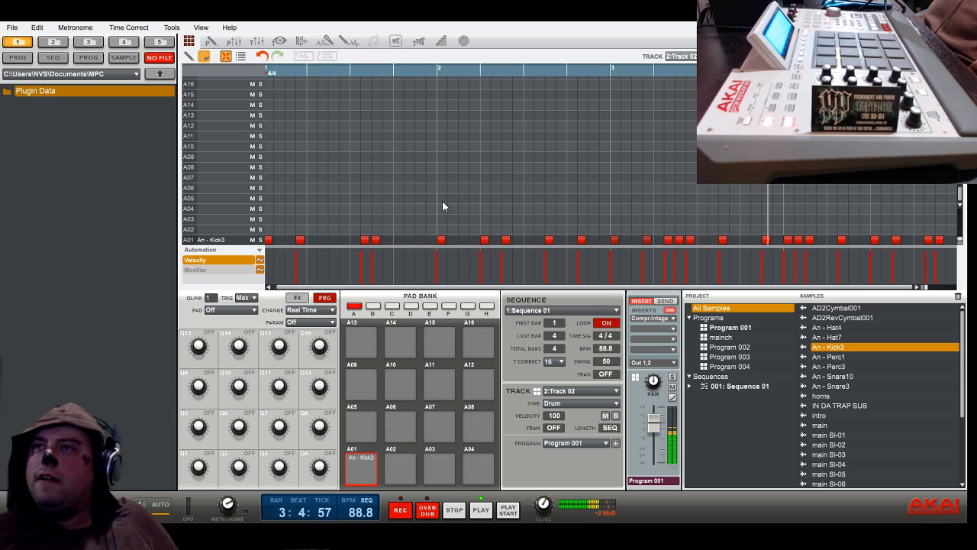
Clear the whole An - Kick3 pattern from Track 02, including the two kicks at the start of bar 1
double_click(485, 239)
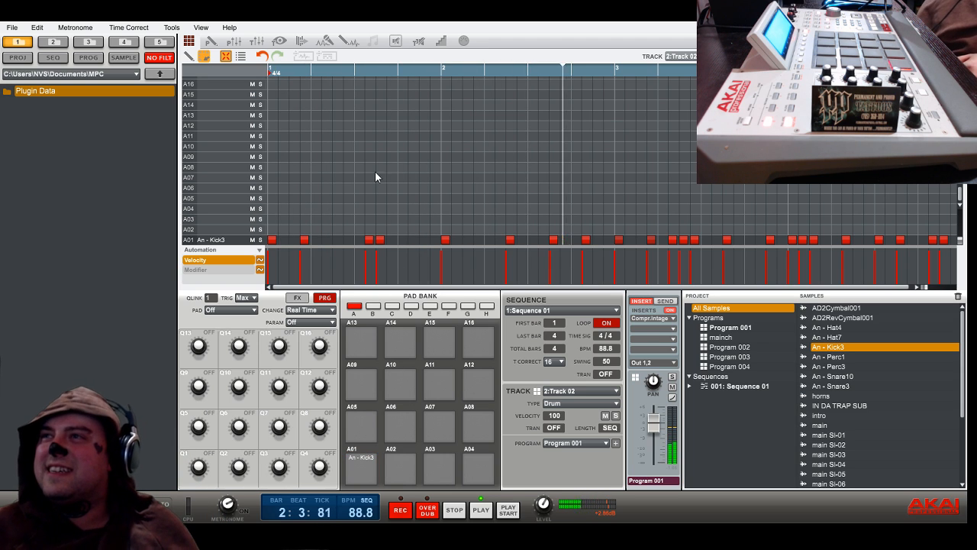
left_click_drag(353, 196, 952, 271)
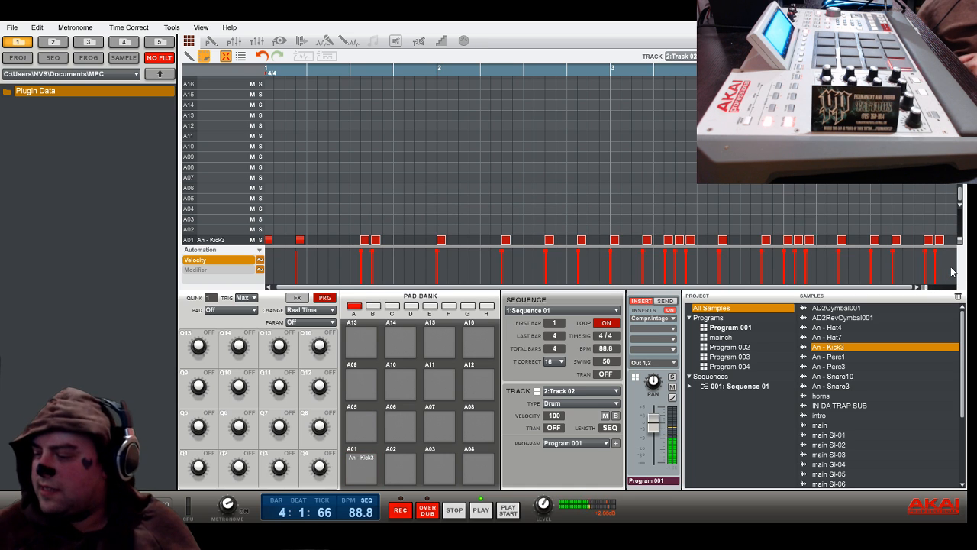
key("Delete")
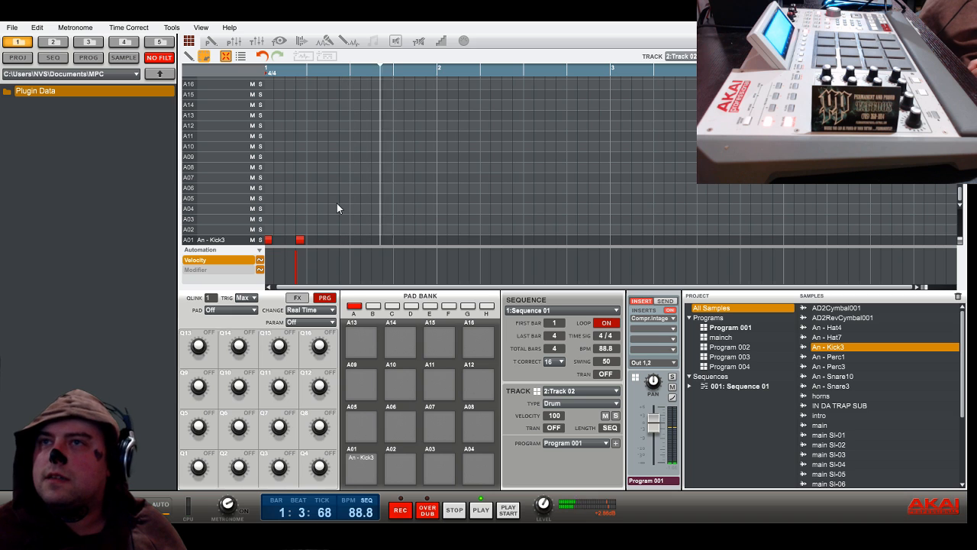
left_click_drag(337, 203, 302, 257)
key("Delete")
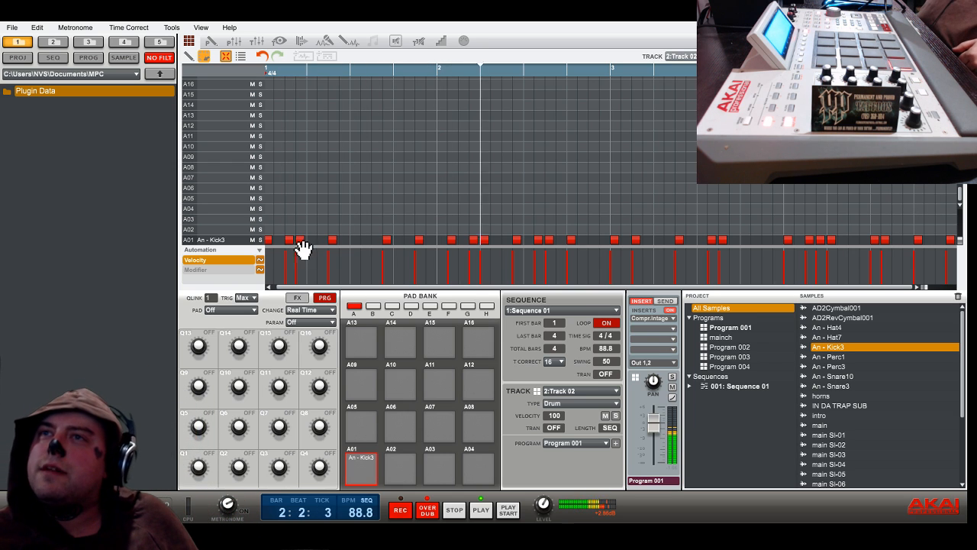
In the new kick take, align the early bar 2 kick to the downbeat and delete the extra kicks midway through beat 1 and around bar 2's beats 2 and 4
left_click(289, 240)
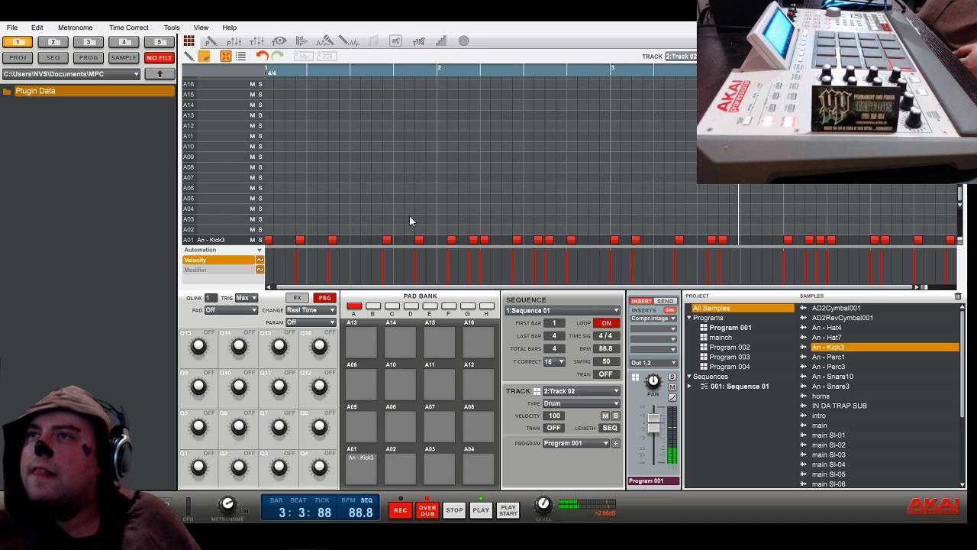
left_click_drag(460, 244, 450, 246)
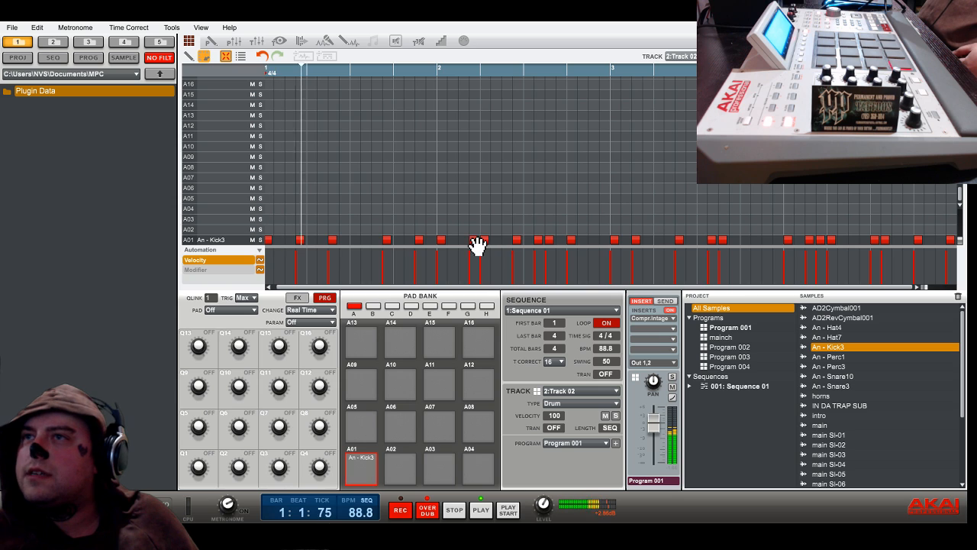
left_click(475, 242)
left_click(486, 242)
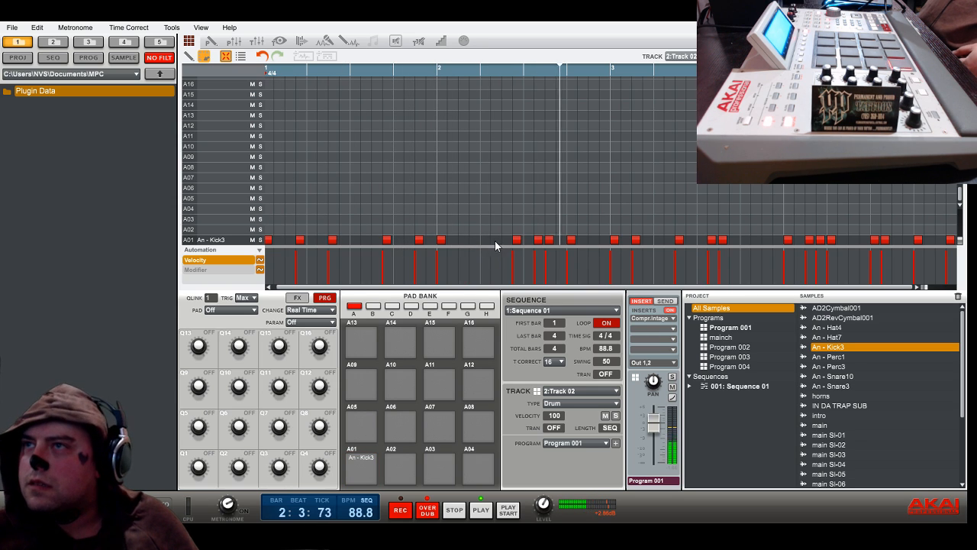
left_click(570, 241)
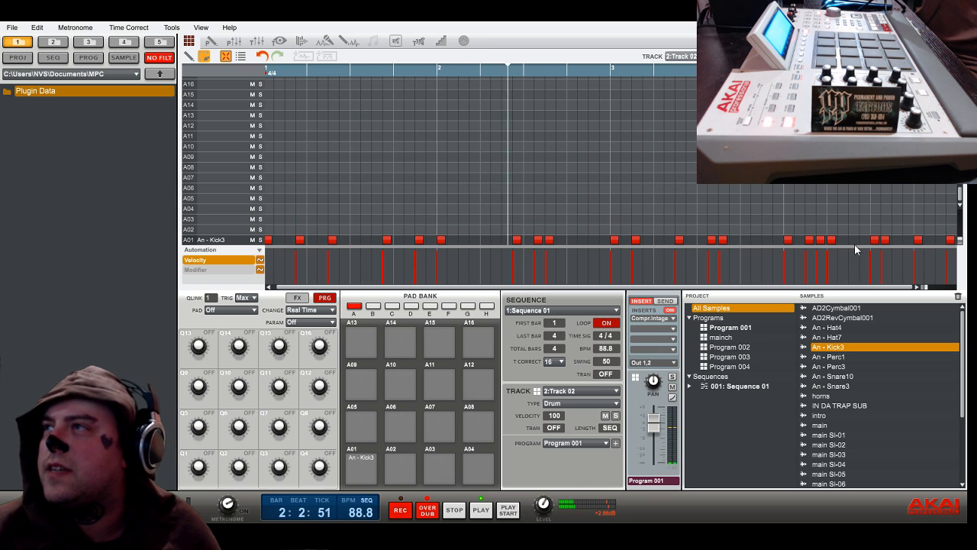
Delete the bar 4 kicks midway through beat 1, on beats 2 and 4, and just after beat 3, plus the bar 1 kick midway through beat 2
left_click(919, 240)
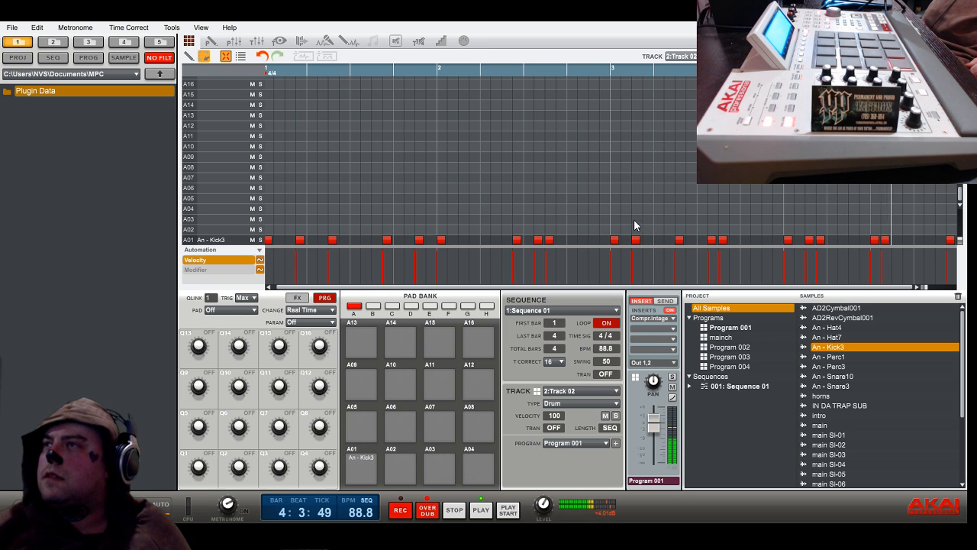
left_click(887, 239)
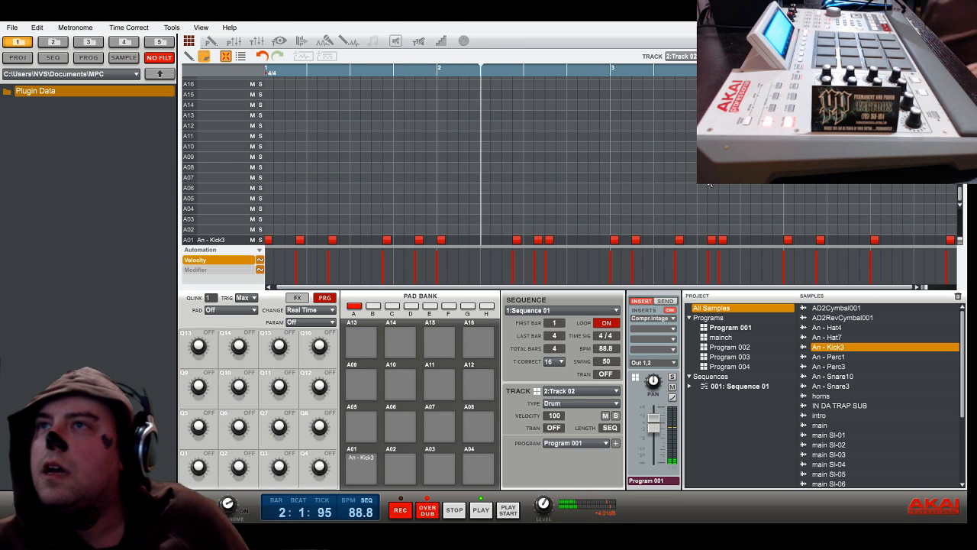
left_click_drag(322, 258, 322, 258)
key("Delete")
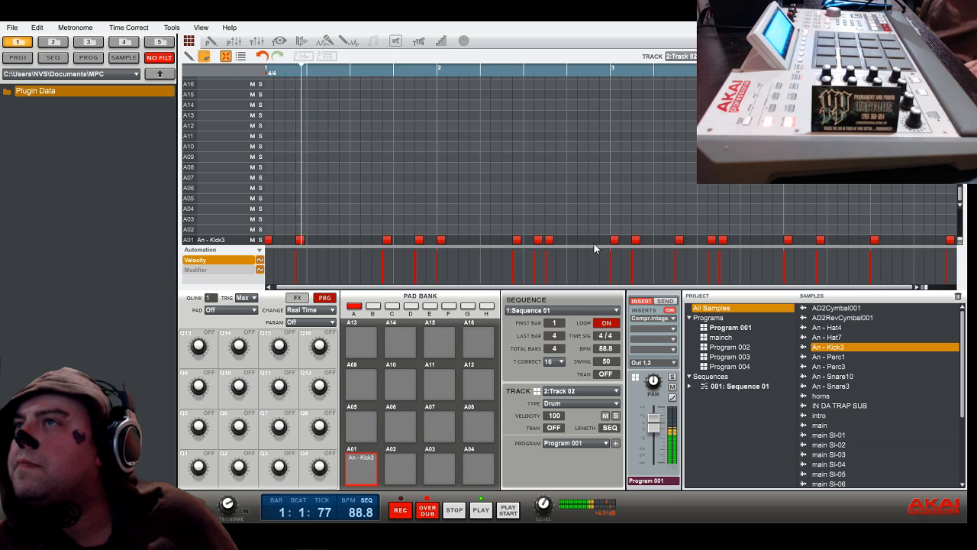
Add An - Kick3 hits midway through beat 4 of bar 3 and a sixteenth before beat 4 of bar 4
left_click(764, 241)
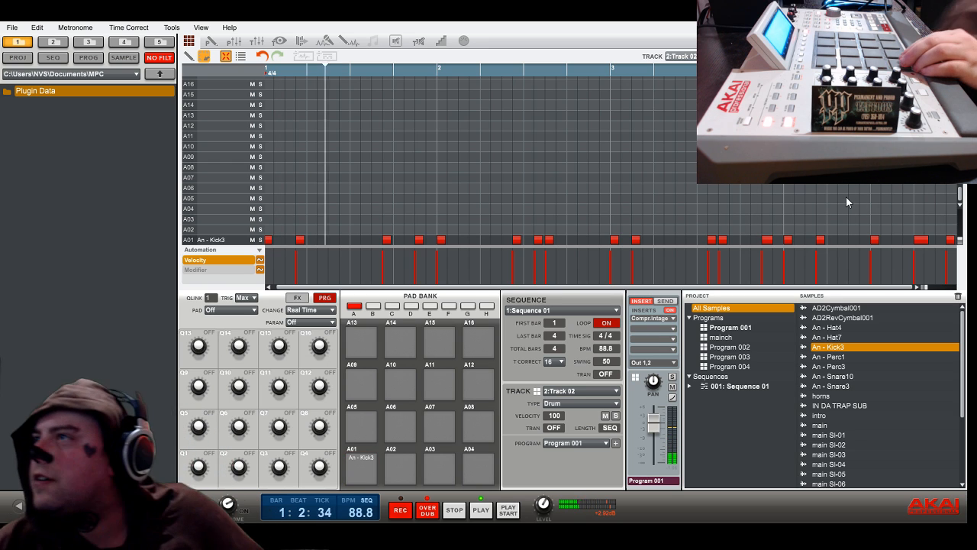
left_click(922, 240)
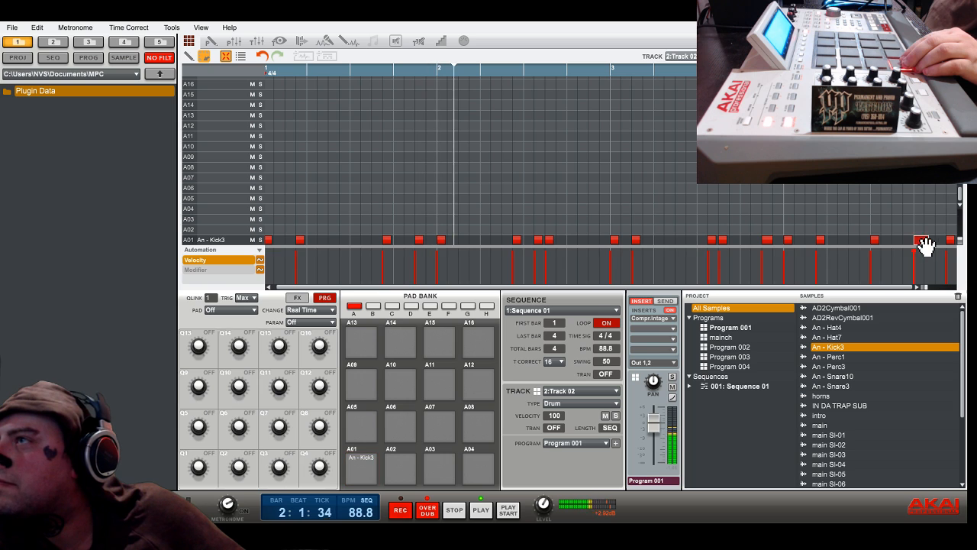
left_click(908, 239)
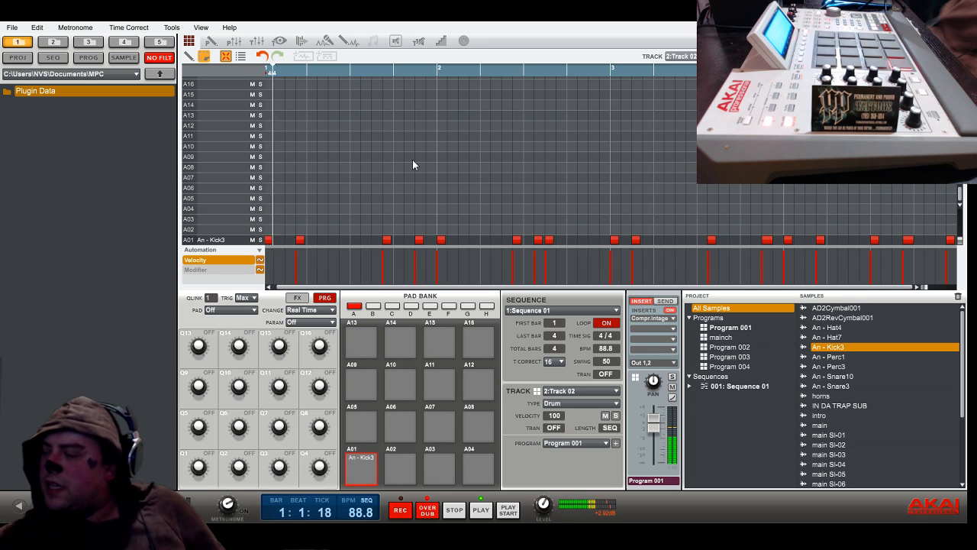
Delete the kick a sixteenth before beat 2 of bar 4, stop playback and save the project
left_click(822, 238)
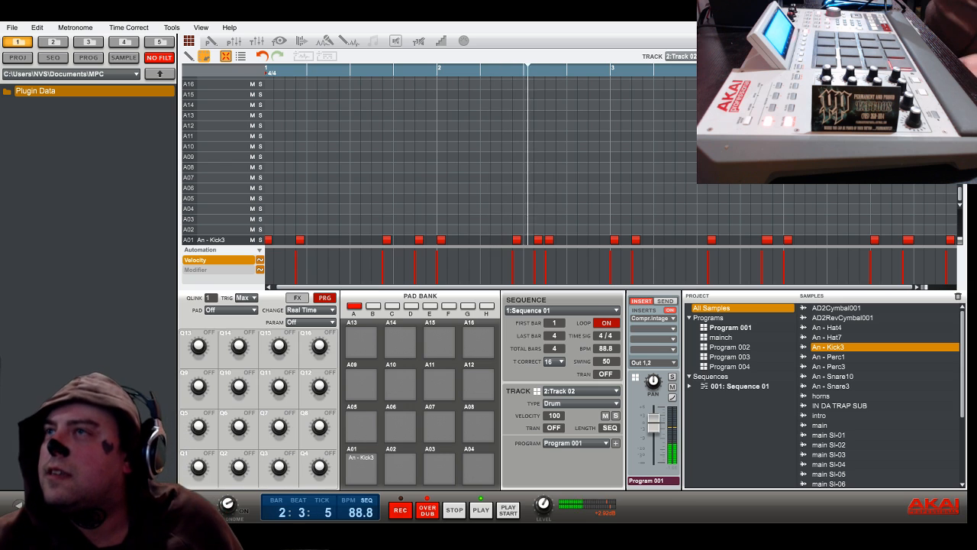
left_click(457, 510)
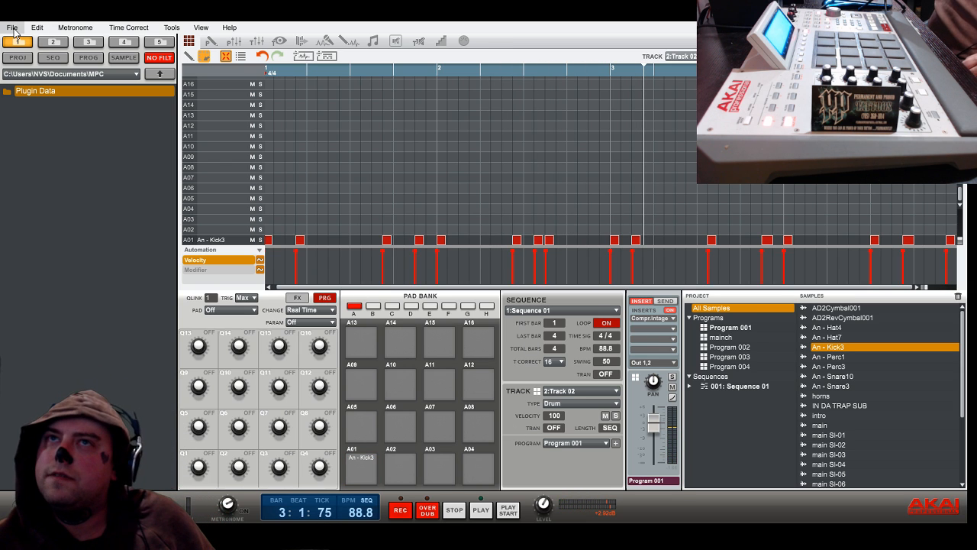
left_click(25, 71)
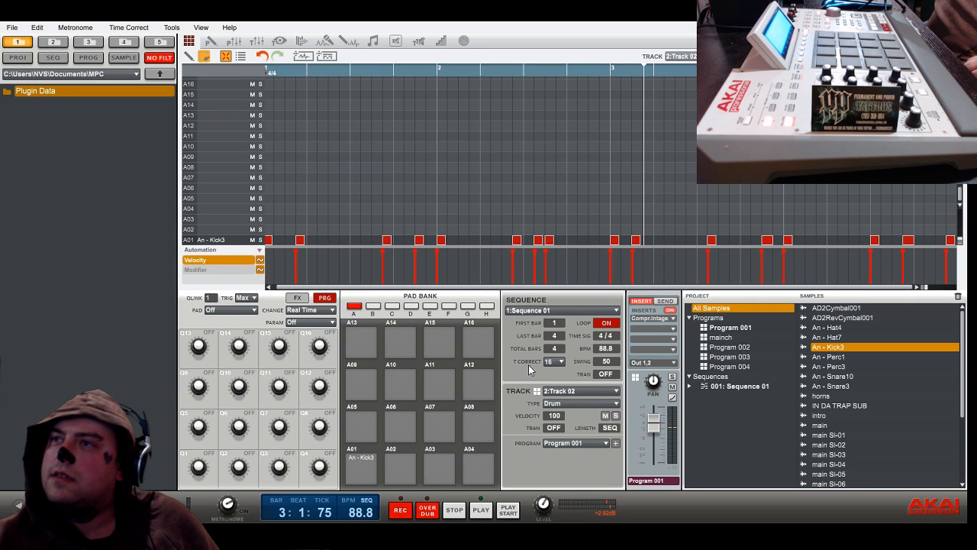
On Track 04, place AD2Cymbal001 at the start of bar 1 and AD2Rev.mbal001 just after beat 3 of bar 4, both at low velocity
left_click(574, 428)
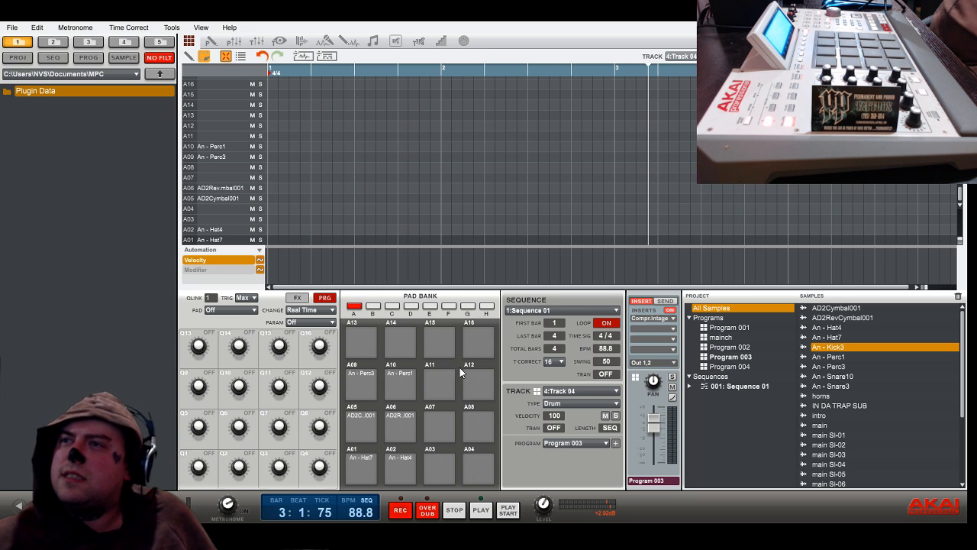
left_click(271, 198)
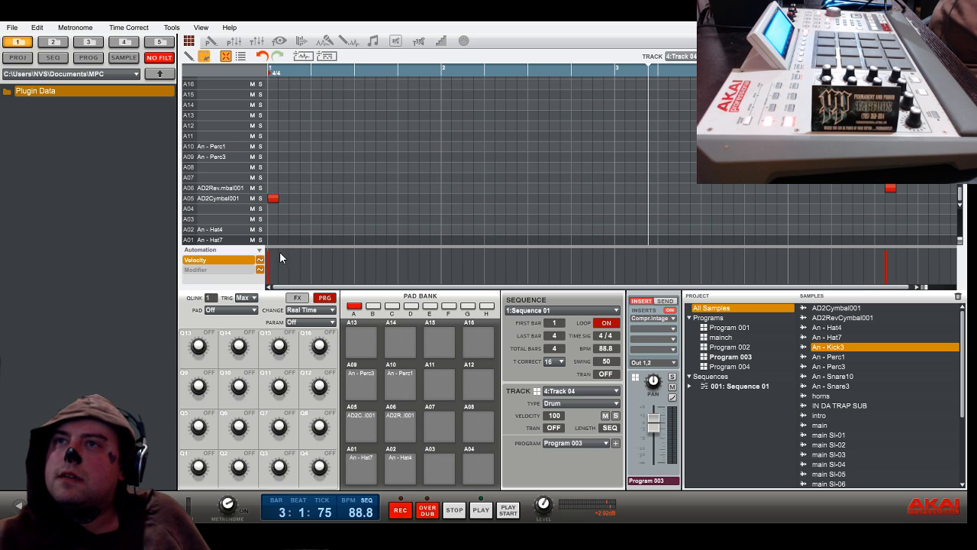
left_click_drag(268, 257, 268, 277)
left_click_drag(885, 253, 887, 278)
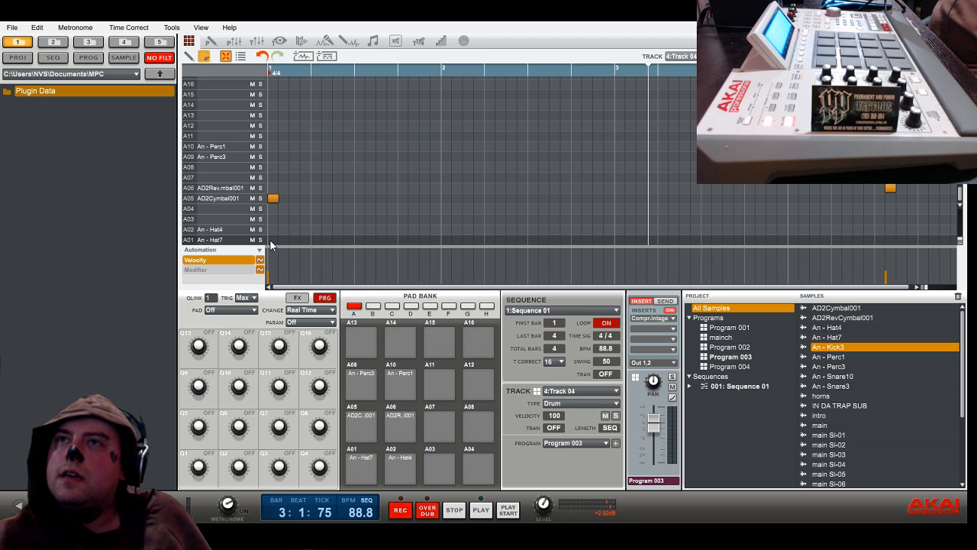
Try an An - Hat7 pattern on Track 04 during playback and delete the recorded hats
left_click(488, 512)
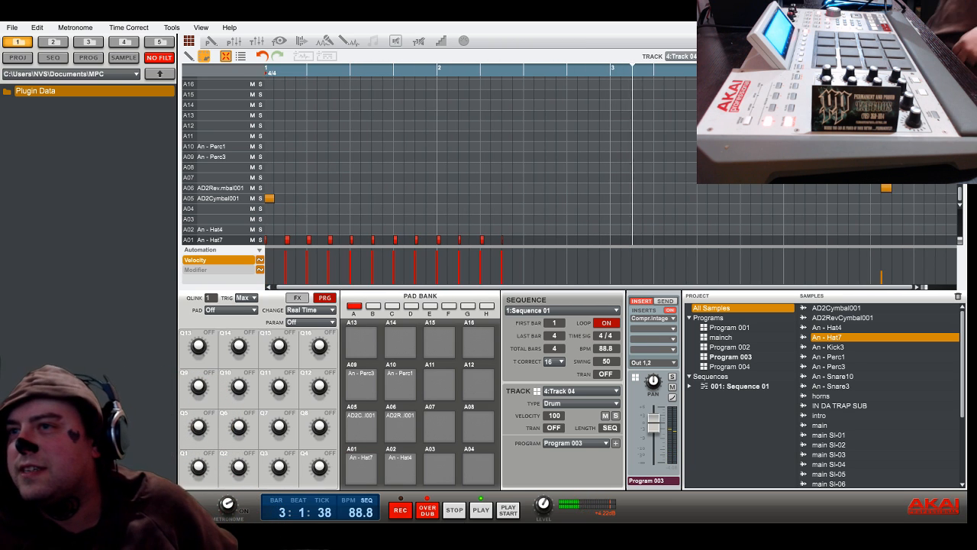
left_click_drag(553, 226, 255, 276)
key("Delete")
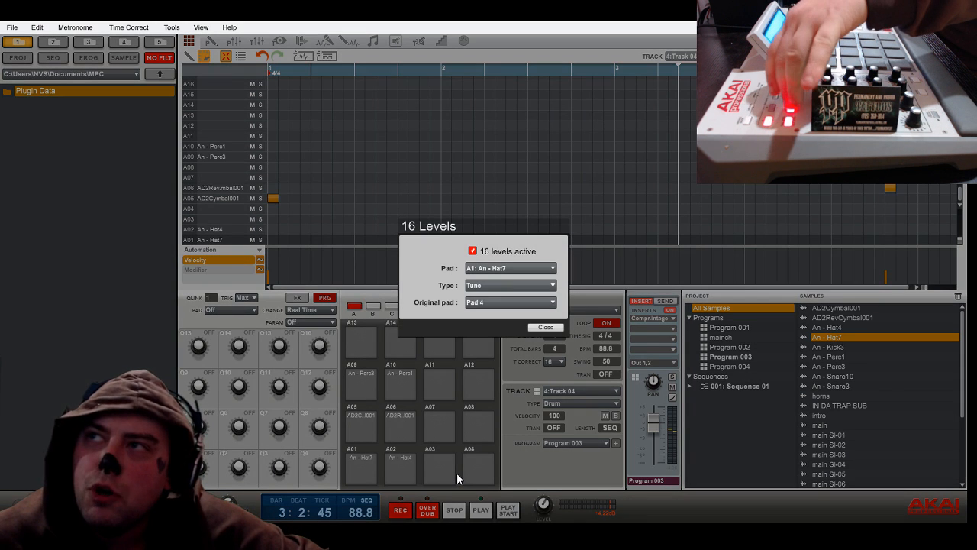
Record eighth-note An - Hat7 hits across all four bars with 16 Levels set to Velocity, and save the project
left_click(524, 299)
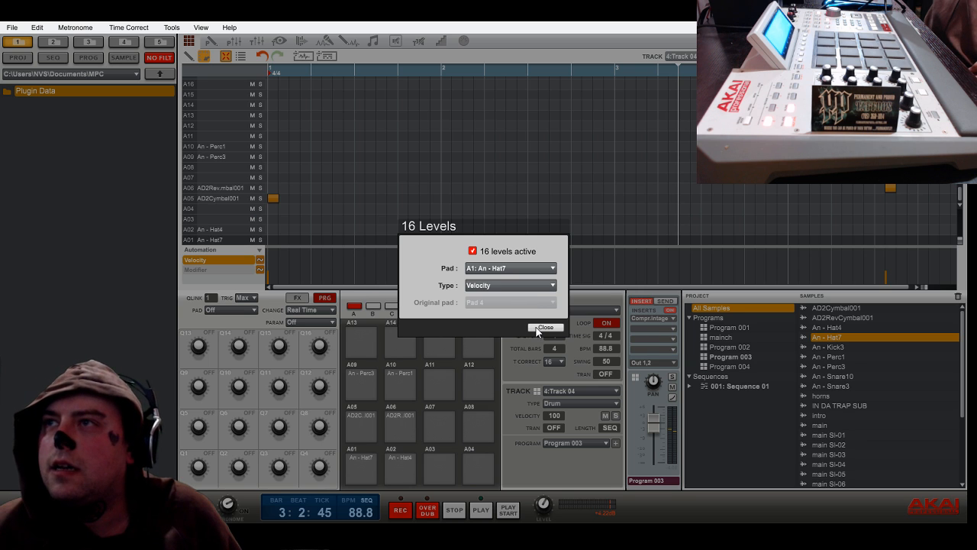
left_click(543, 328)
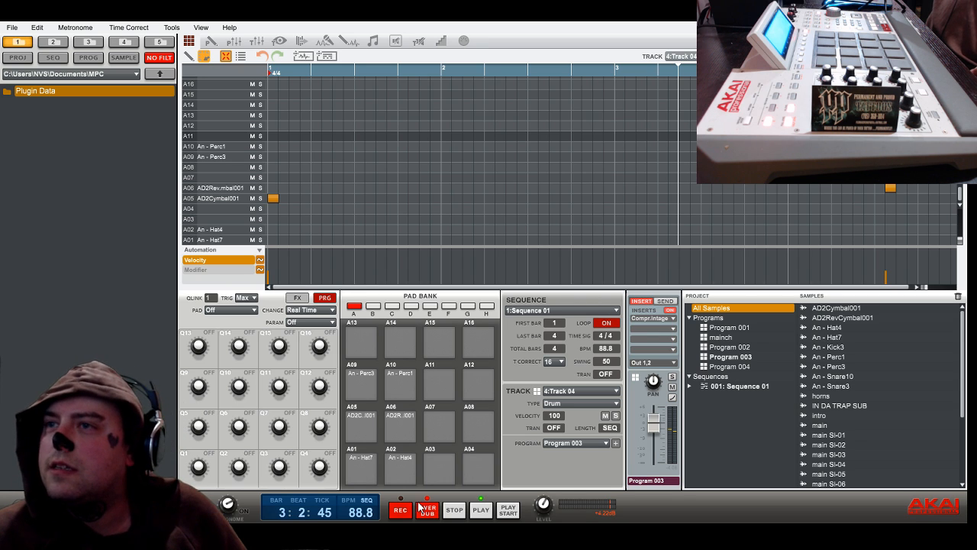
left_click(508, 512)
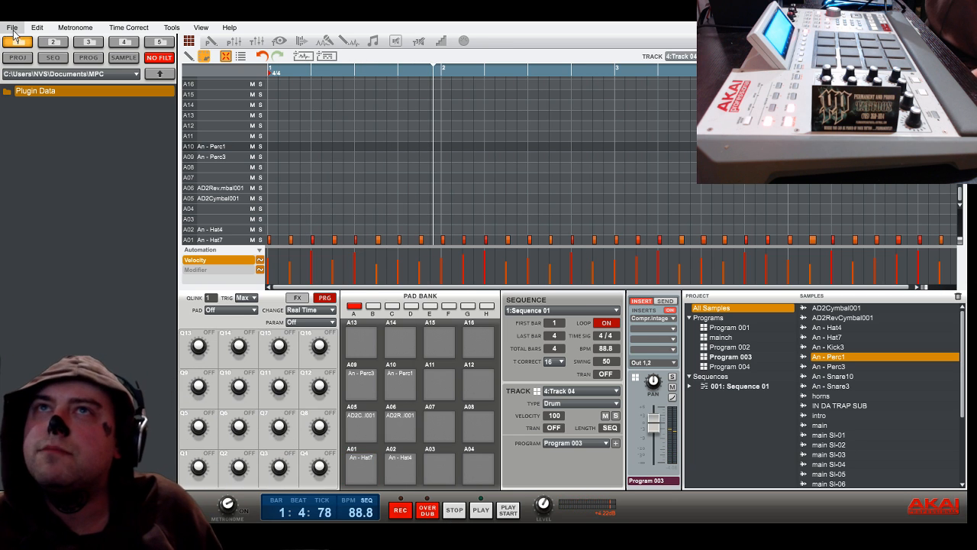
left_click(47, 83)
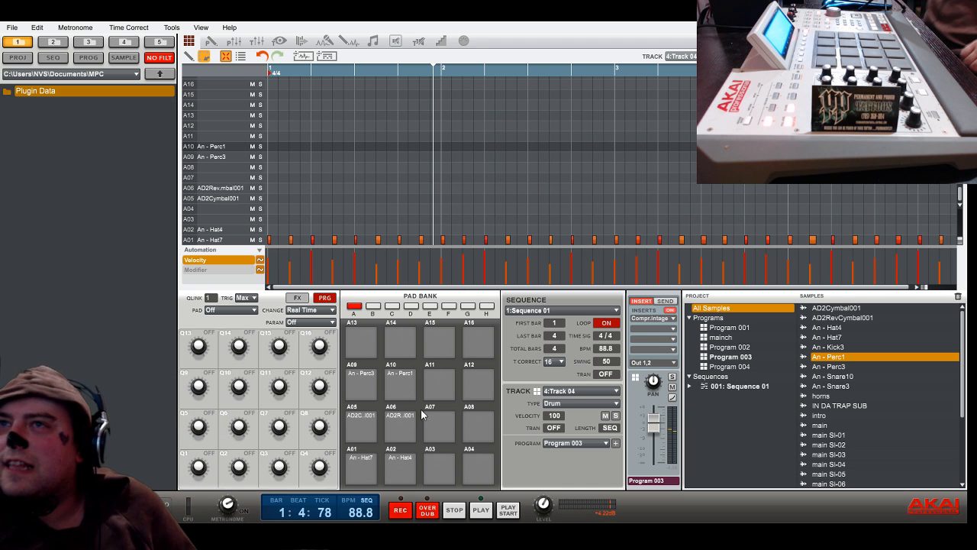
Place AD2Cymbal001 hits at the start of bar 1 and just after beat 3 of bar 4, and lower their velocities during playback
left_click(272, 200)
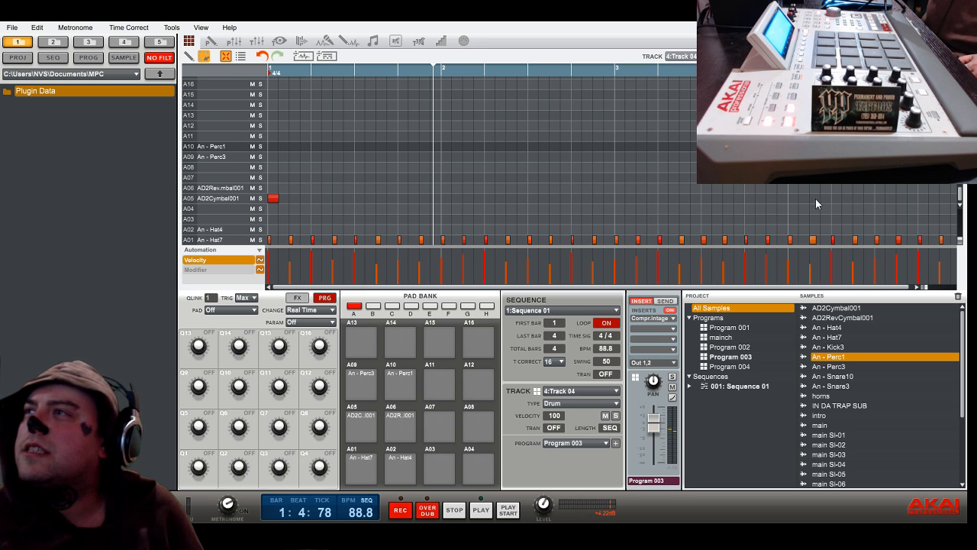
left_click(889, 199)
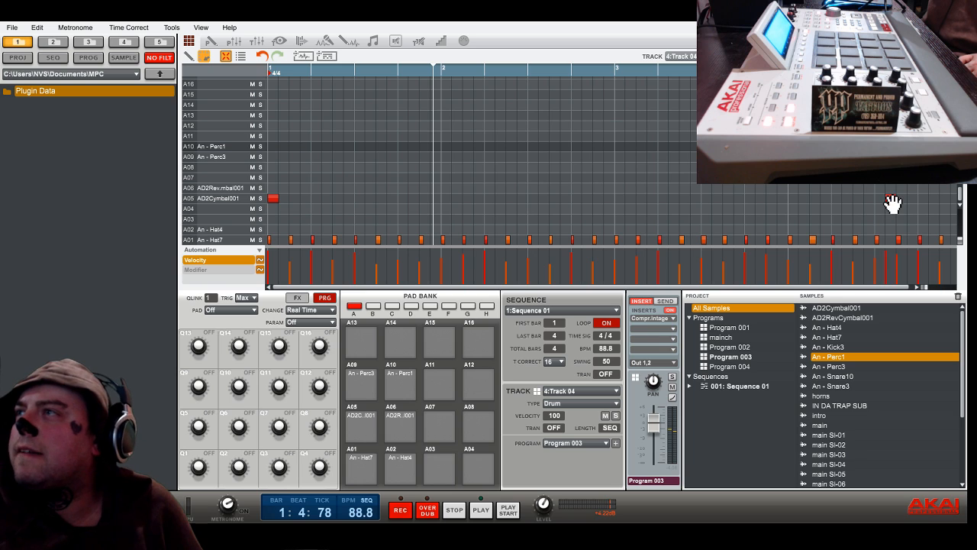
left_click_drag(887, 256, 889, 269)
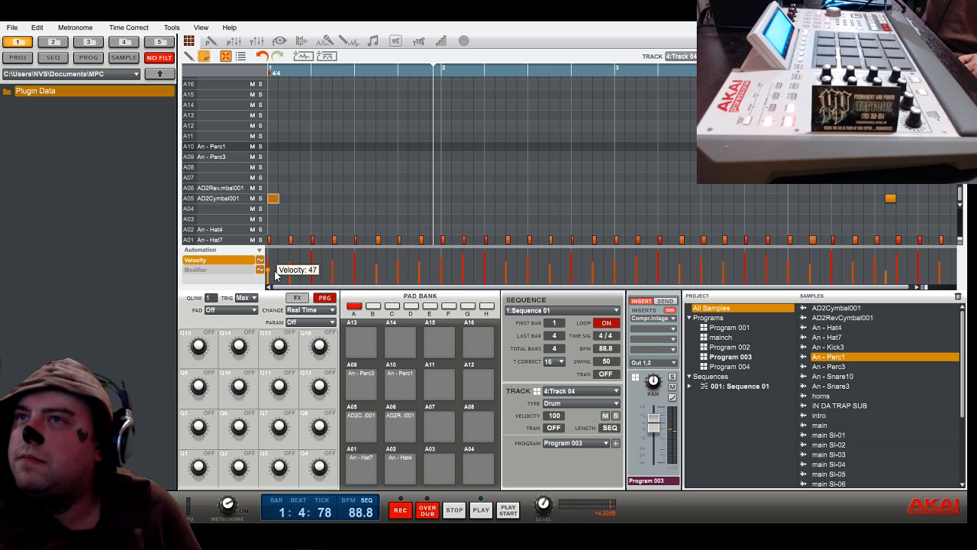
left_click(516, 512)
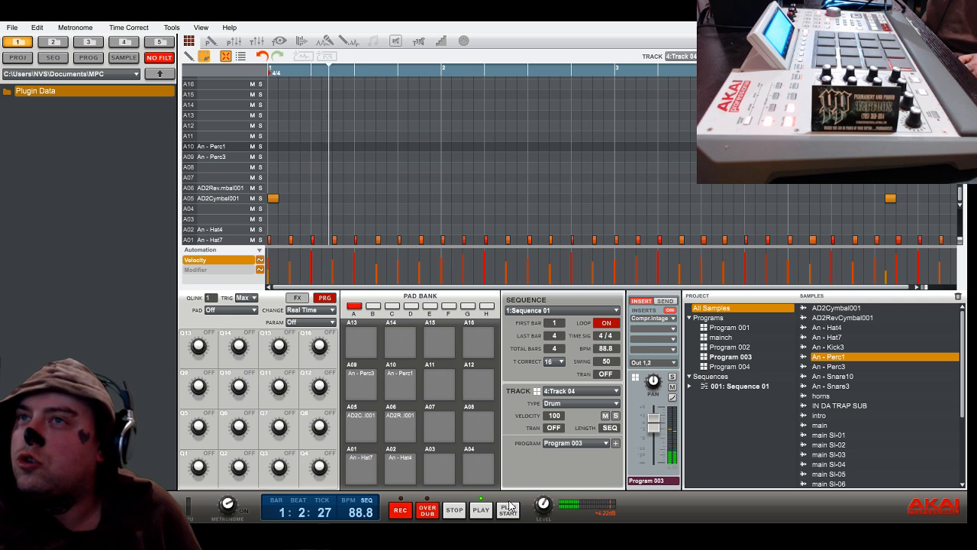
left_click_drag(268, 270, 267, 277)
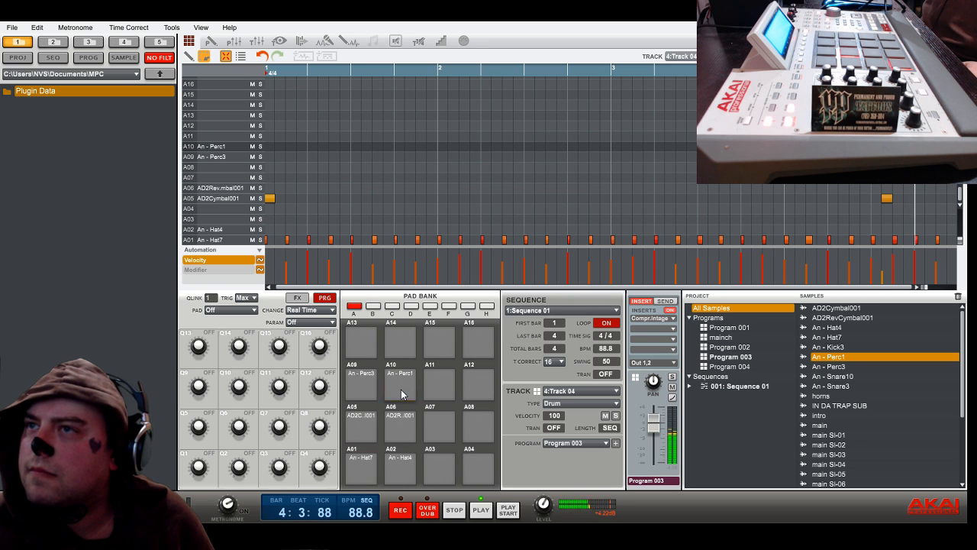
Audition An - Perc3 against the playing beat, stop playback and save the project
left_click(367, 391)
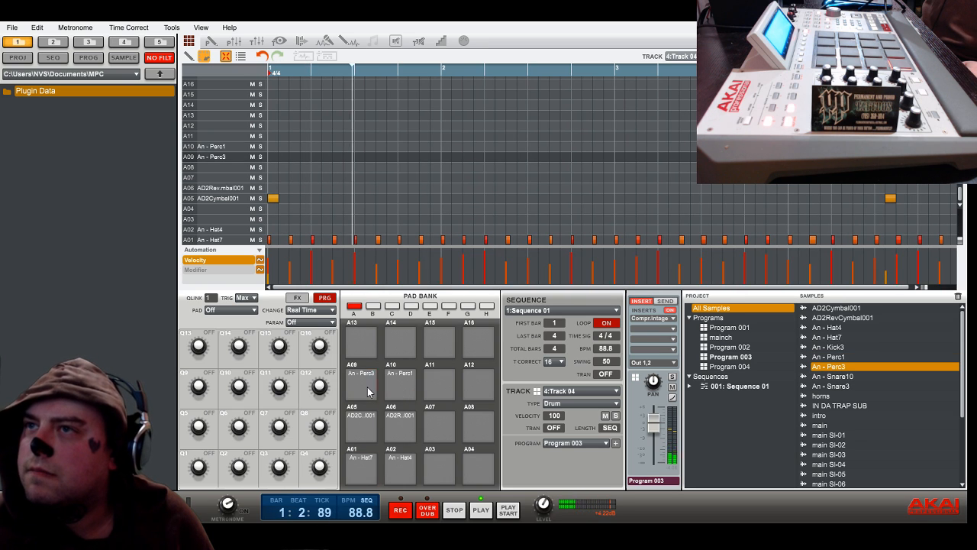
left_click(368, 393)
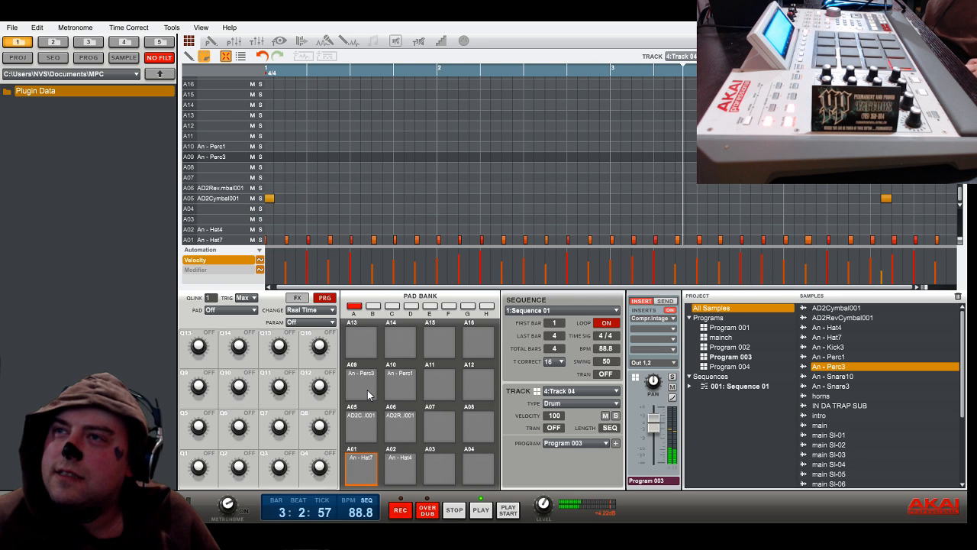
left_click(456, 509)
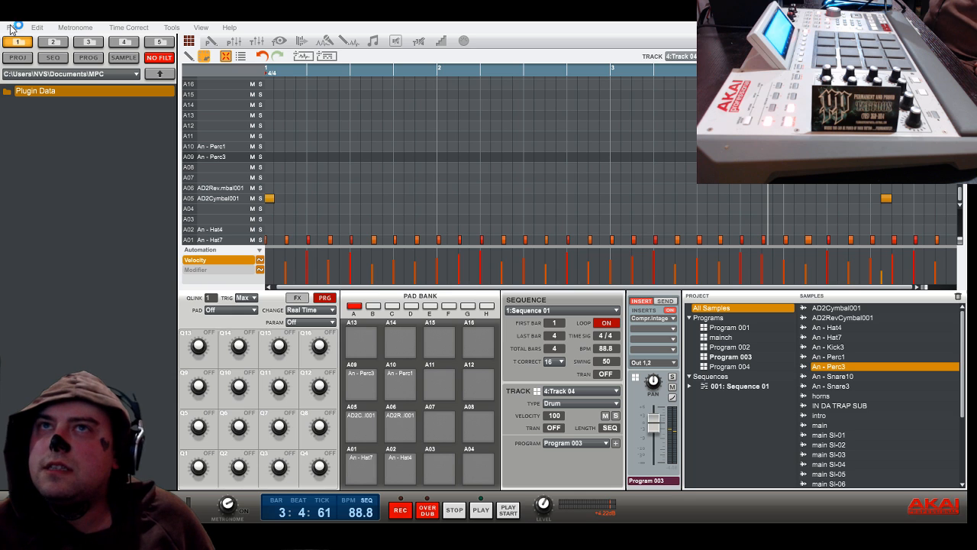
left_click(28, 74)
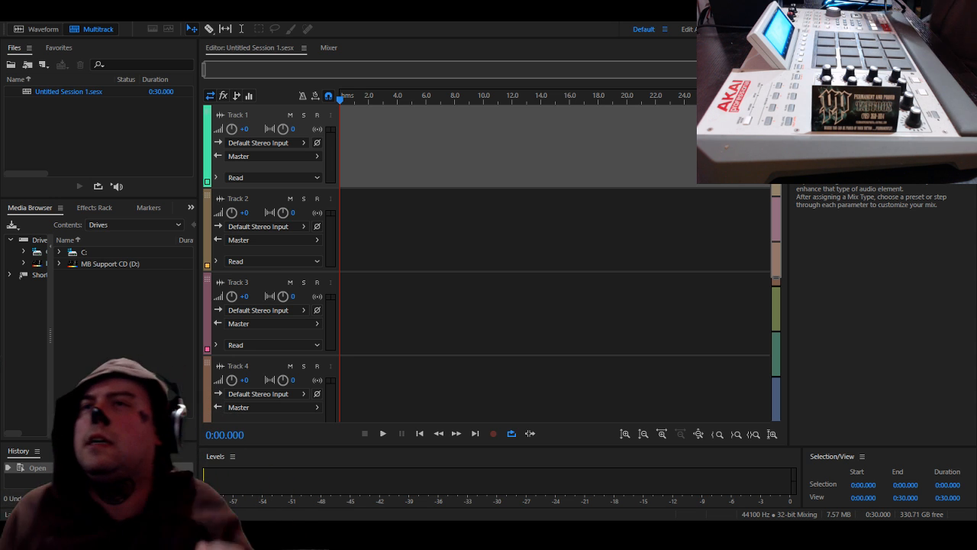
In Adobe Audition, set Track 1's input to the mono [01M] Line In of the Scarlett interface and arm the track for recording
left_click(303, 145)
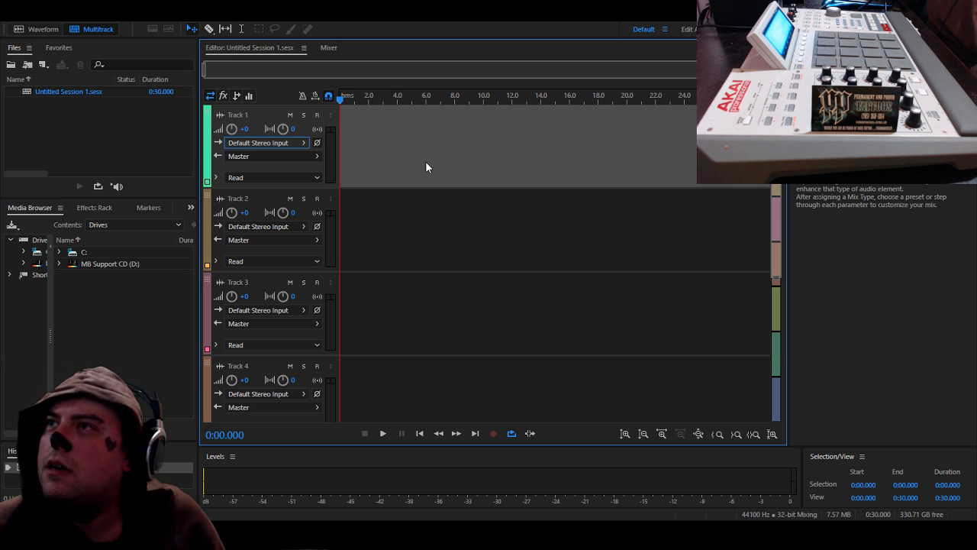
left_click(474, 166)
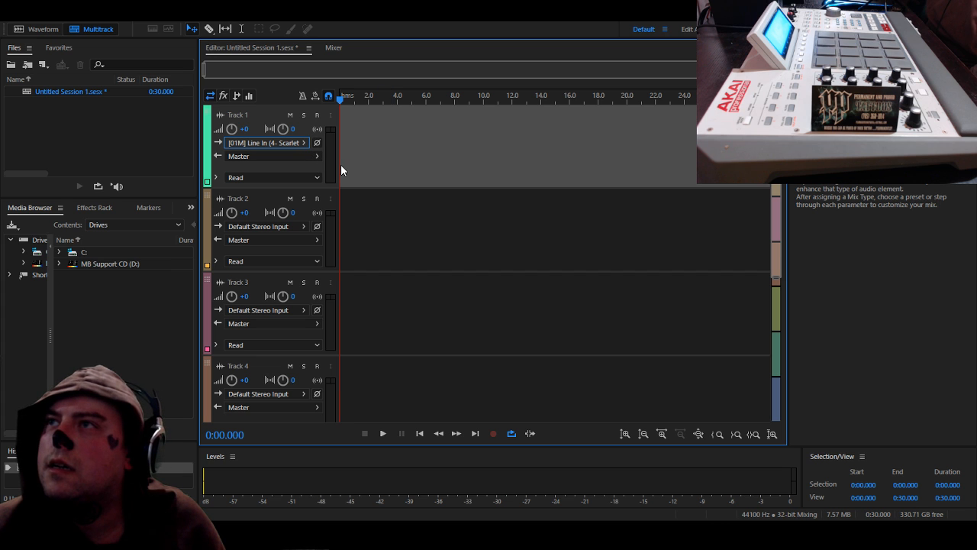
left_click(479, 181)
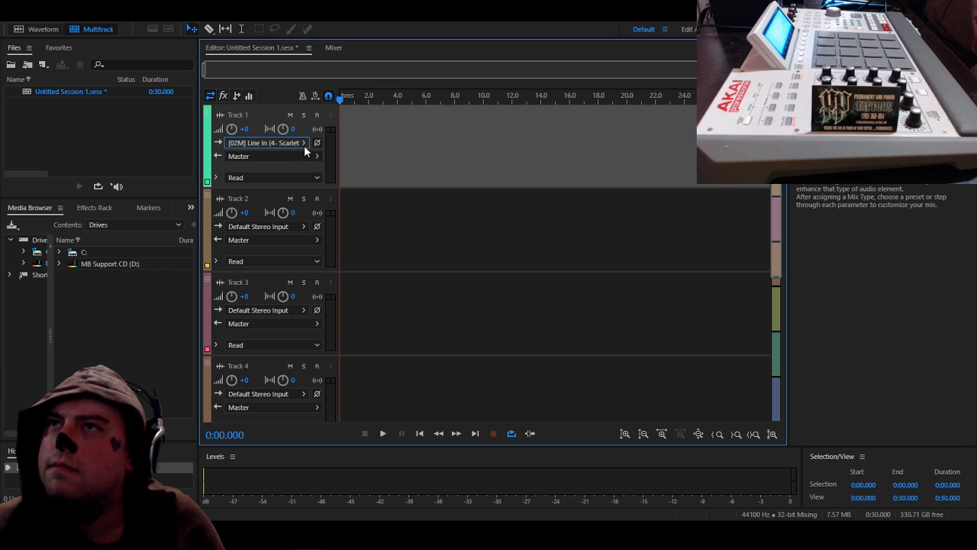
left_click(464, 165)
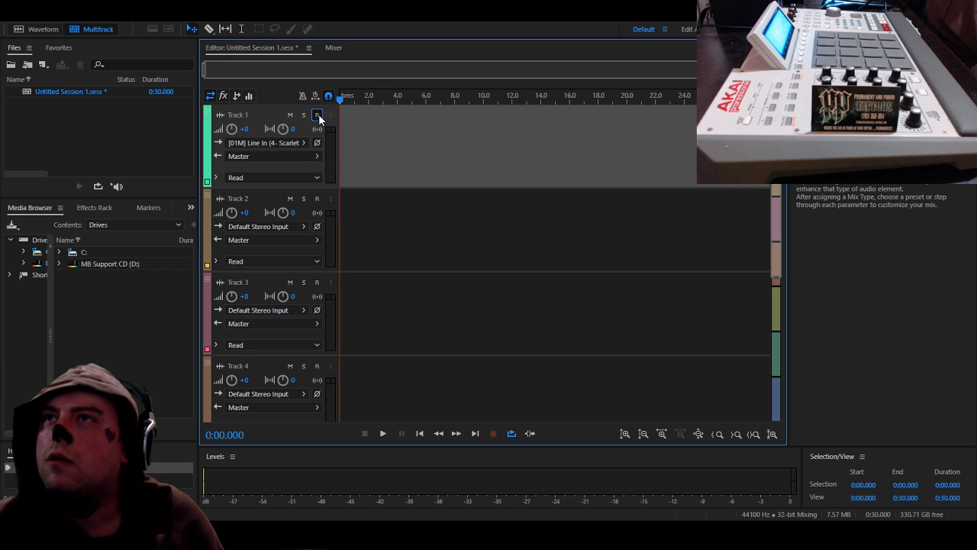
left_click(316, 115)
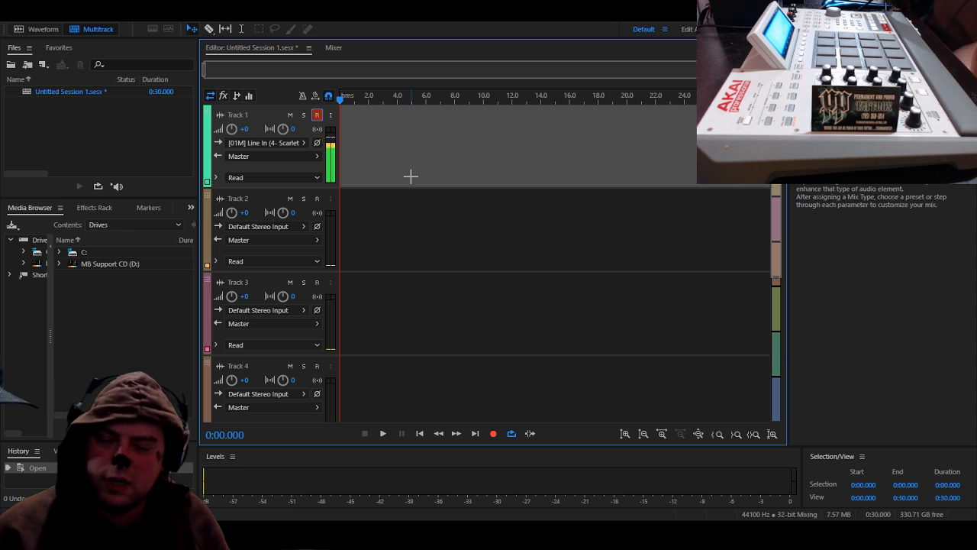
Record two consecutive takes on Track 1, about 11 and 14 seconds long
left_click(493, 433)
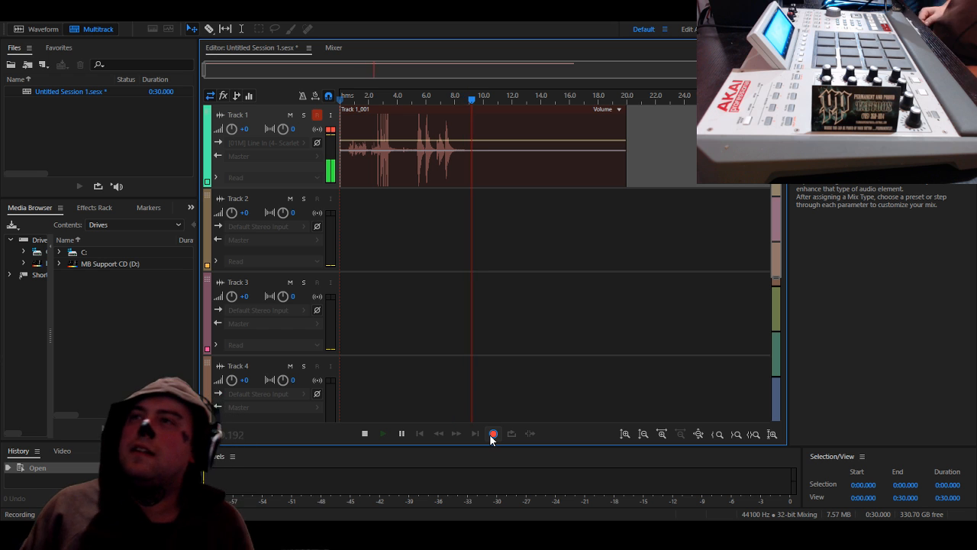
left_click(367, 433)
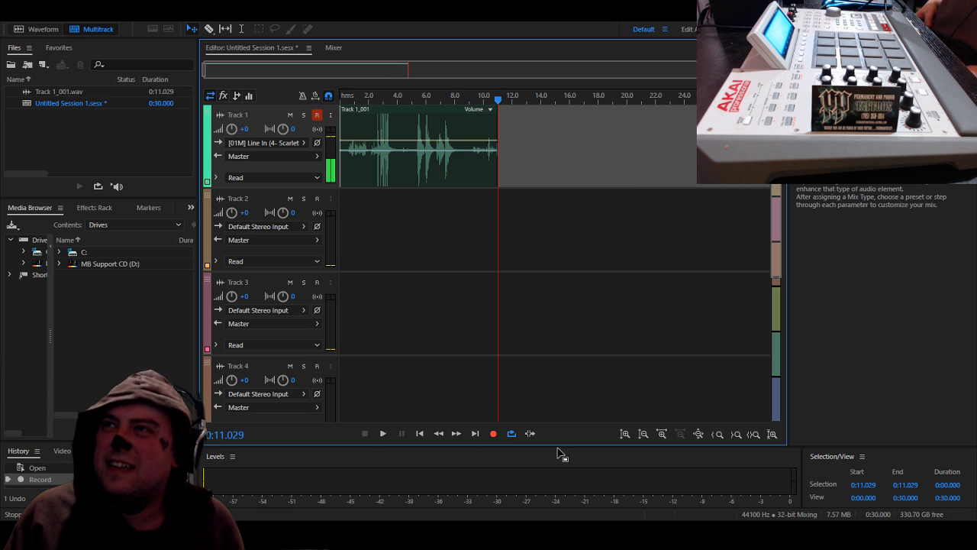
left_click(493, 435)
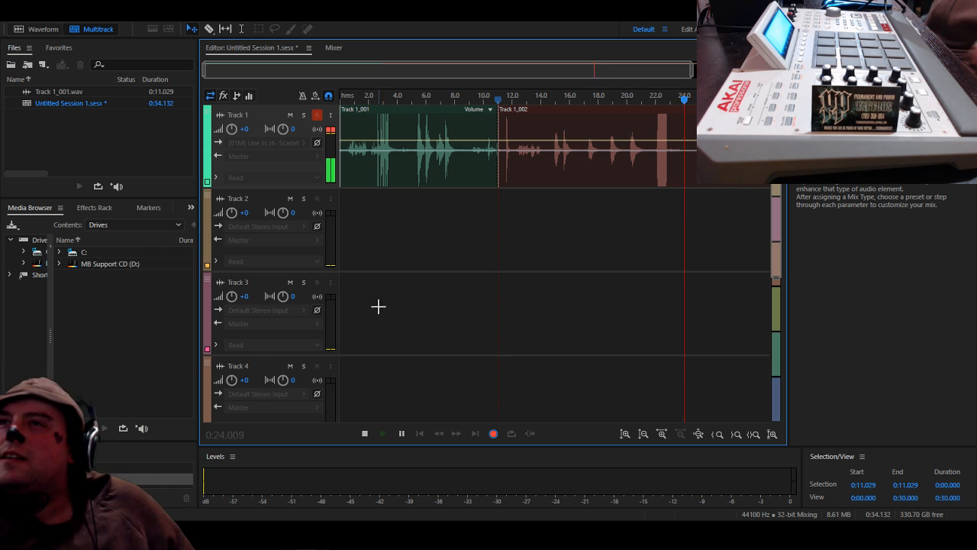
key("space")
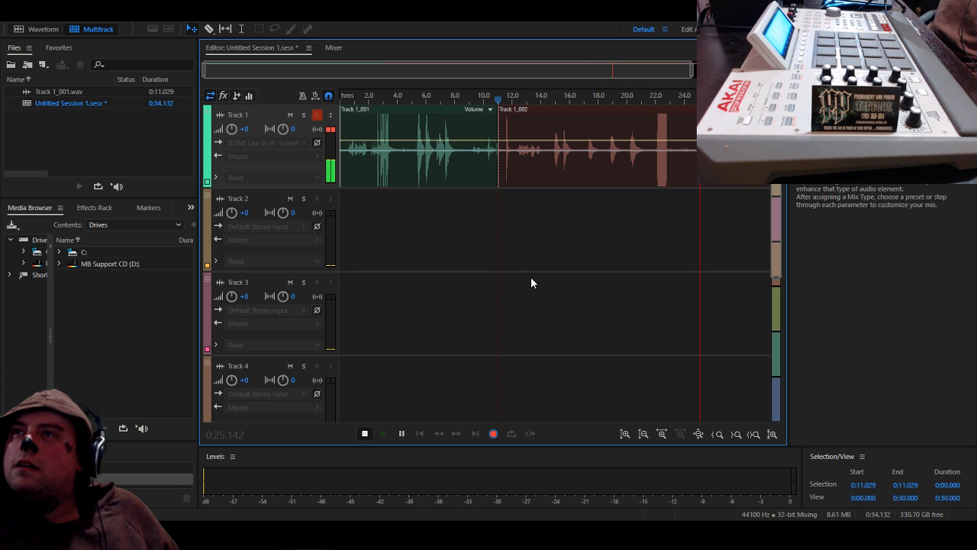
Delete the first take, disarm Track 1 and move the second take to the start of the timeline
left_click(441, 124)
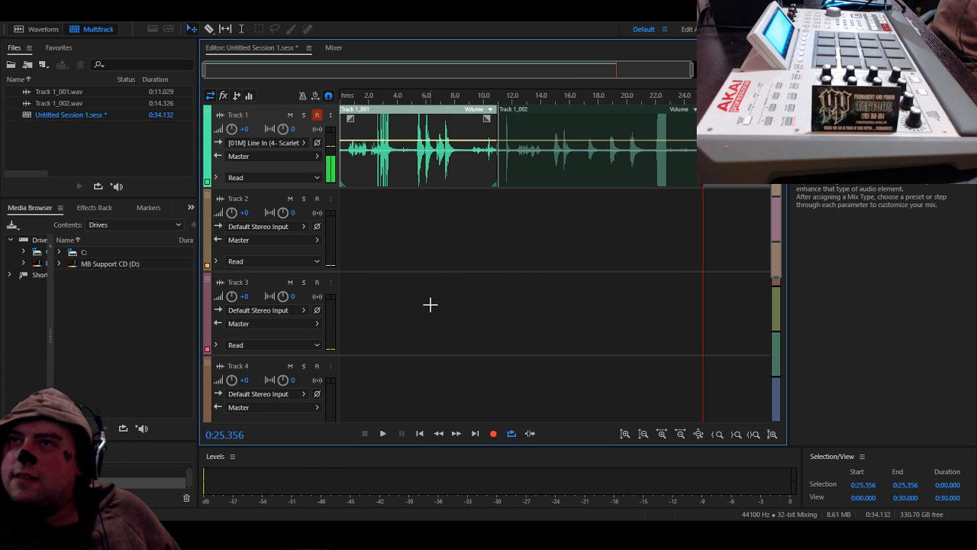
key("Delete")
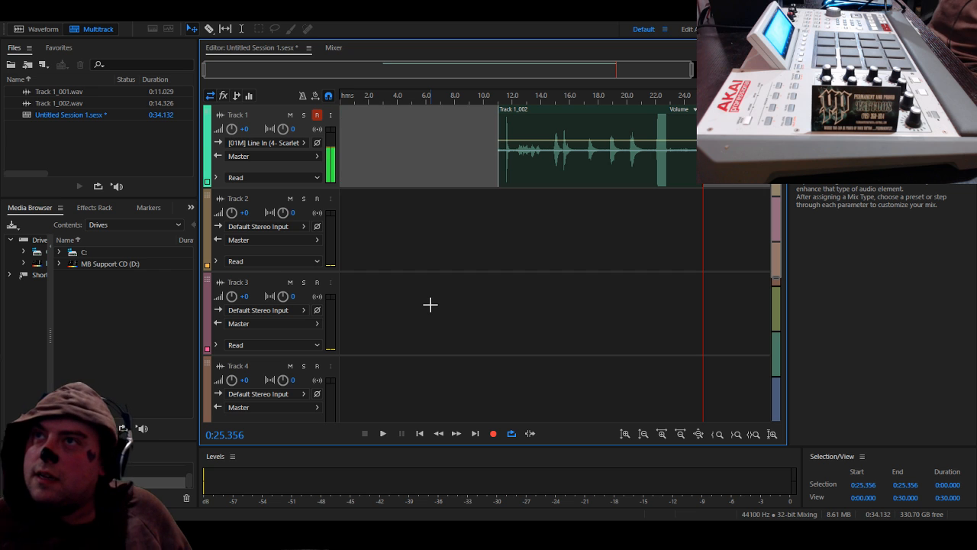
left_click(317, 114)
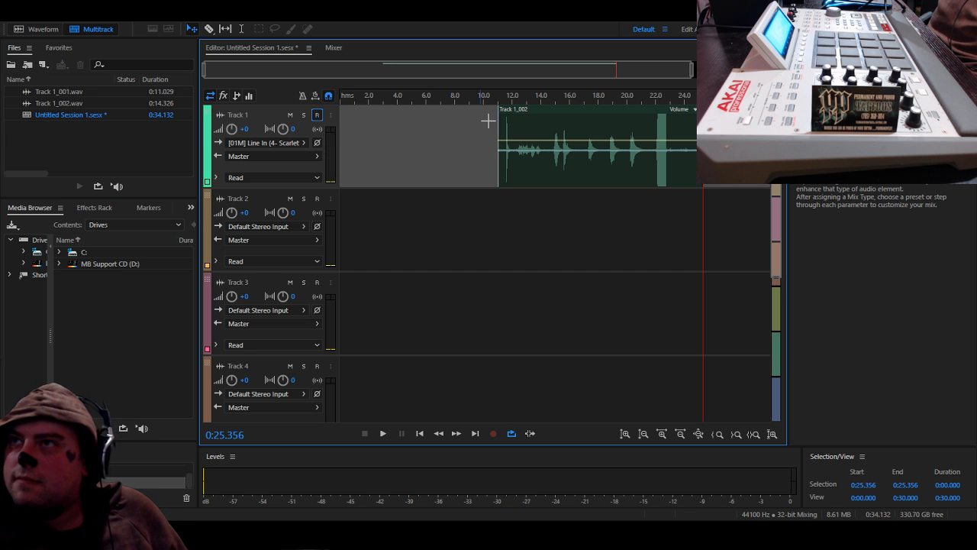
left_click_drag(547, 122, 389, 122)
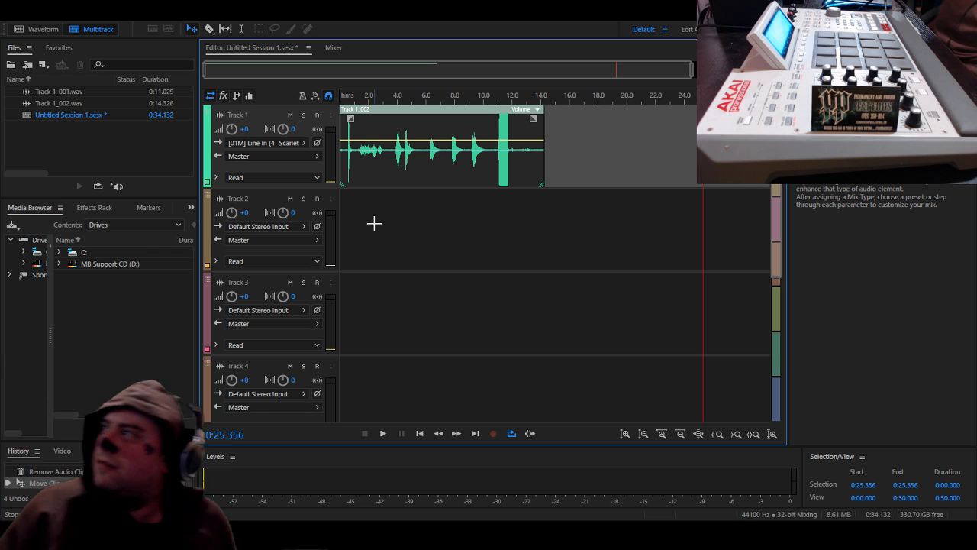
Open the Track 1_002 clip in the waveform editor and delete about the first 6.29 seconds, up to the fourth-last burst
double_click(397, 176)
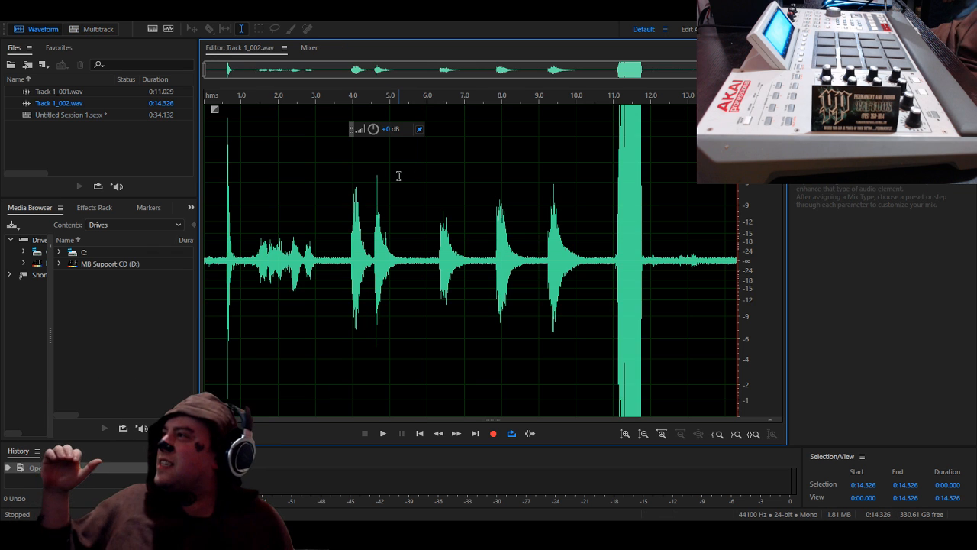
left_click_drag(436, 260, 413, 259)
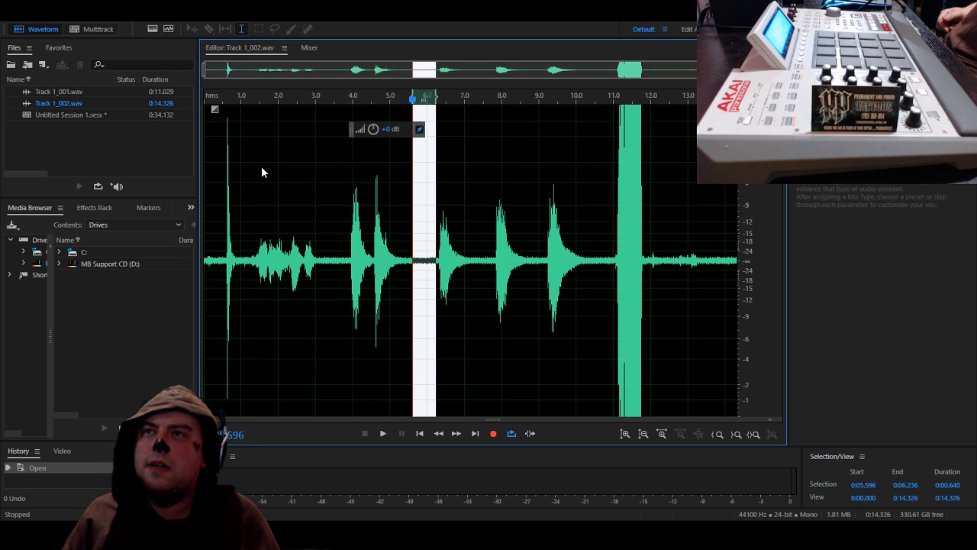
left_click(419, 241)
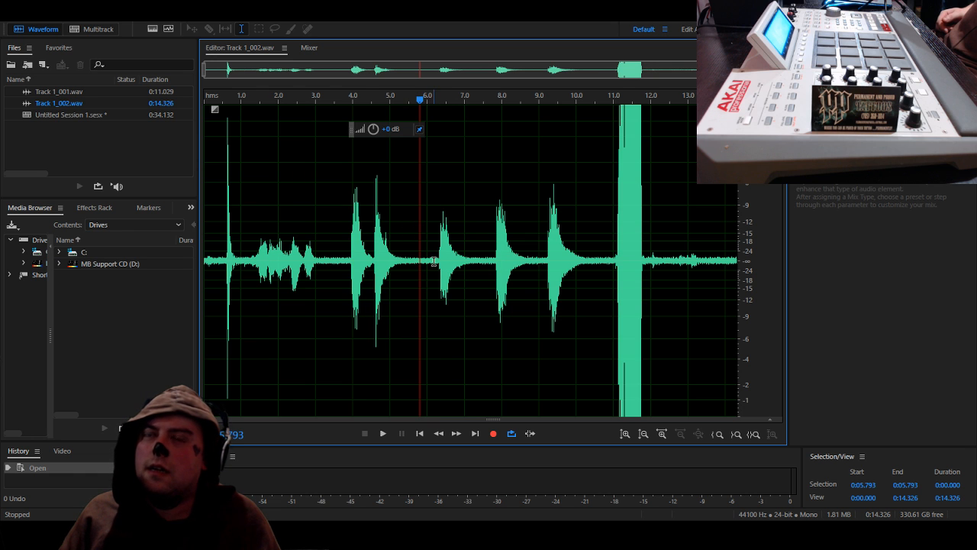
left_click_drag(438, 259, 137, 236)
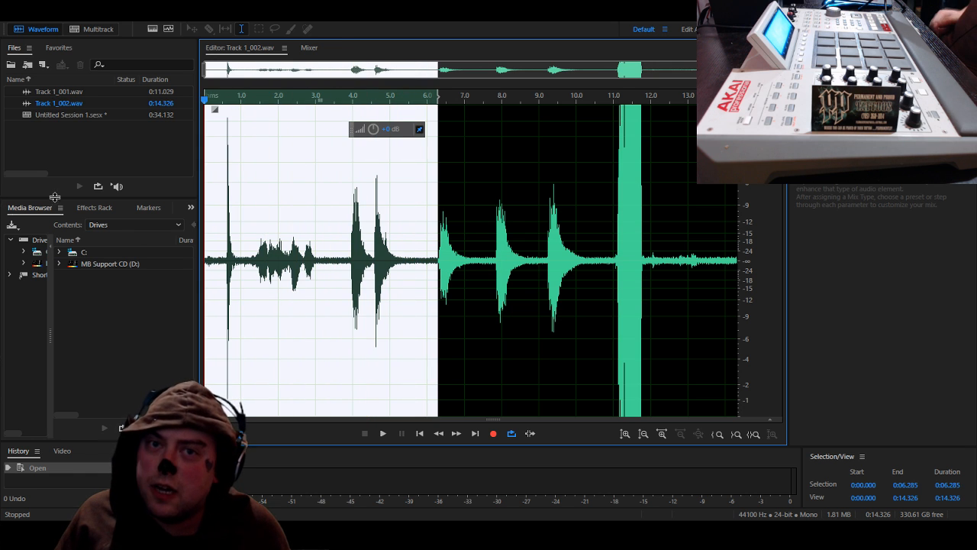
key("Delete")
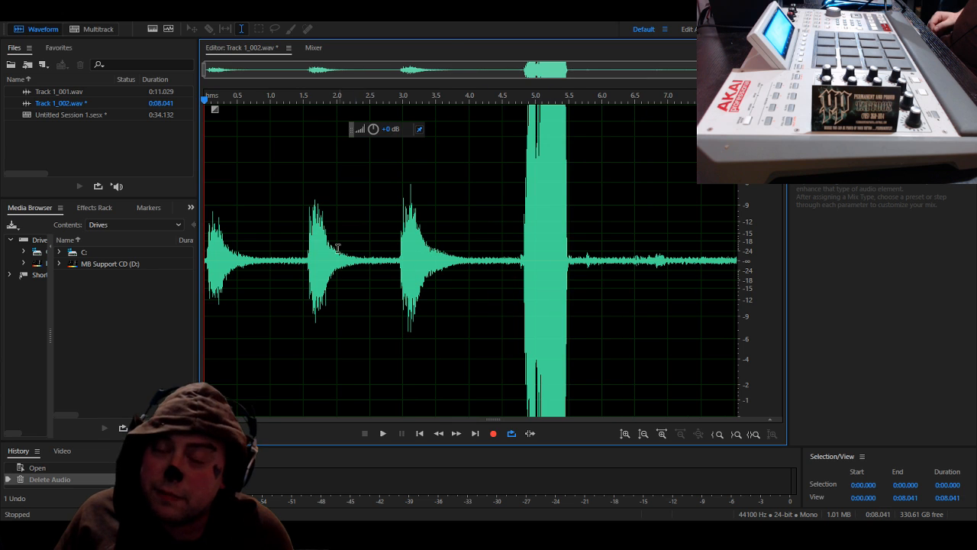
Delete the first 1.5 seconds of Track 1_002.wav, removing the opening hit before the next one
left_click_drag(304, 256, 738, 263)
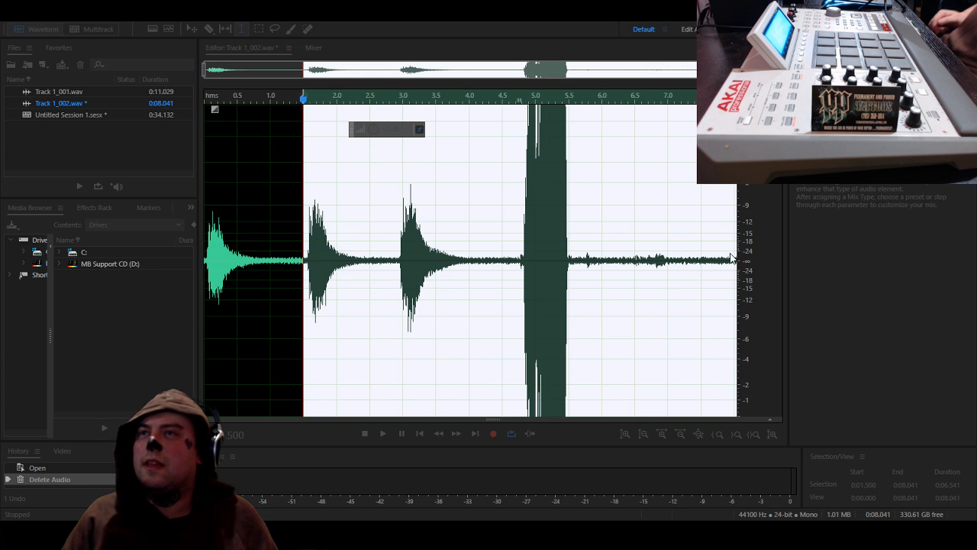
left_click(623, 301)
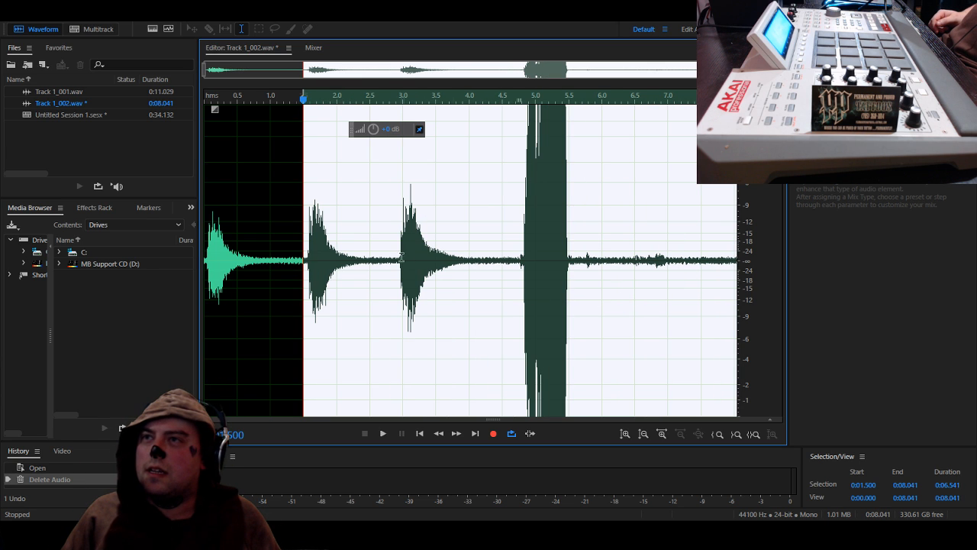
left_click_drag(304, 260, 203, 262)
key("ctrl+shift+s")
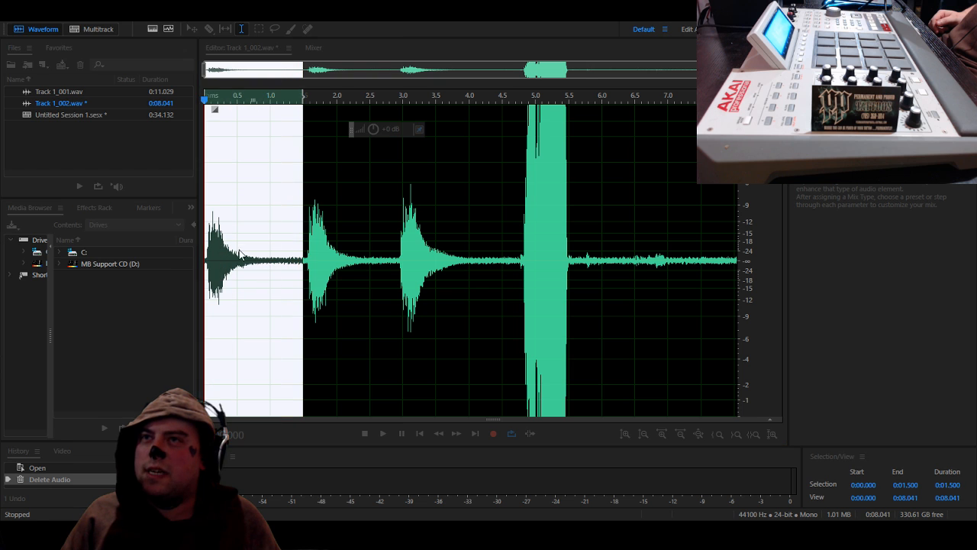
left_click(552, 294)
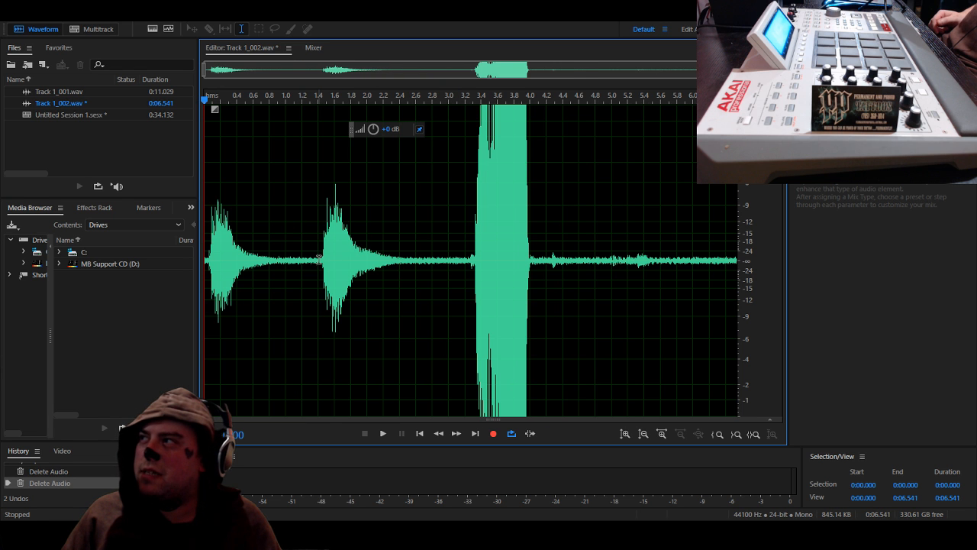
Delete everything after about 1.4 seconds so only the first hit is kept, and play it back
left_click_drag(321, 260, 763, 271)
key("ctrl+shift+s")
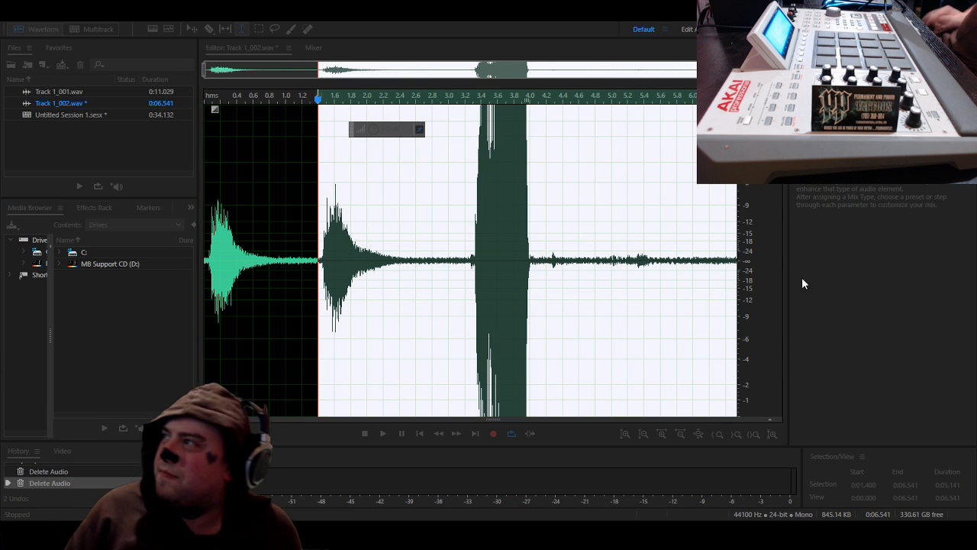
left_click(554, 292)
key("space")
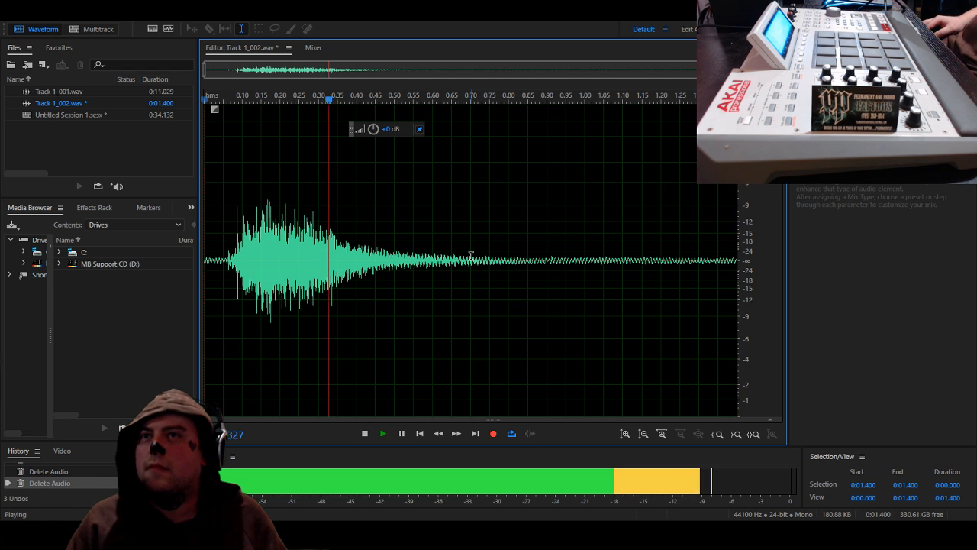
key("space")
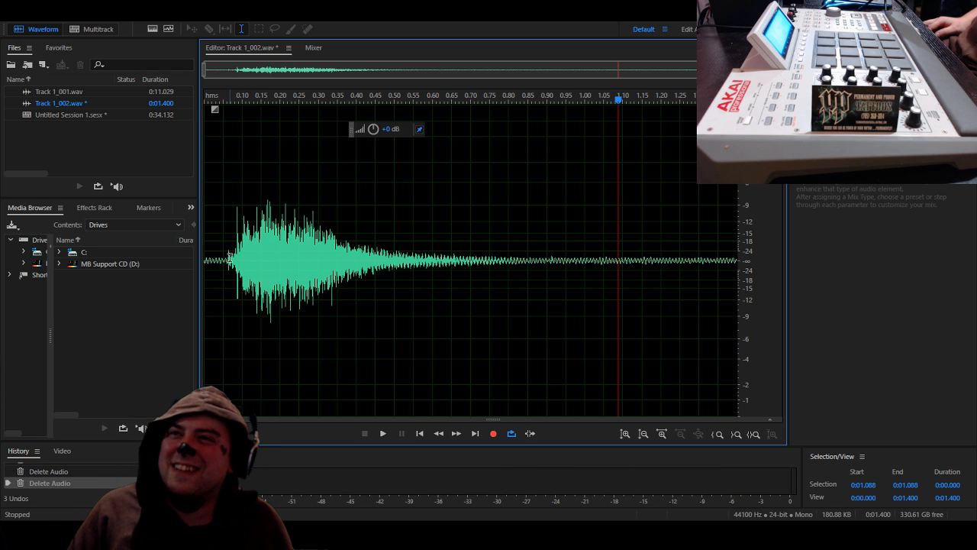
Trim about 0.05 seconds from the start of the sound and play the result
left_click_drag(223, 260, 149, 263)
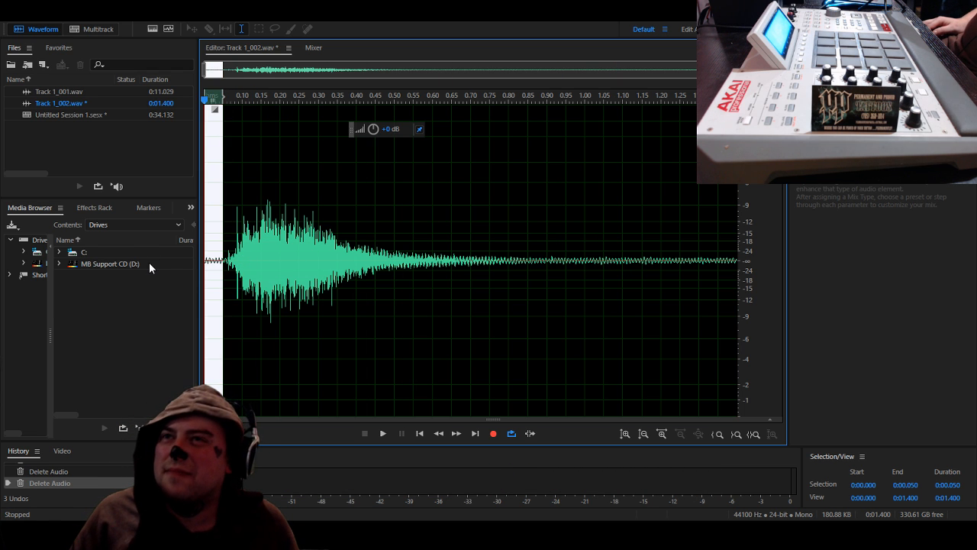
key("Delete")
key("space")
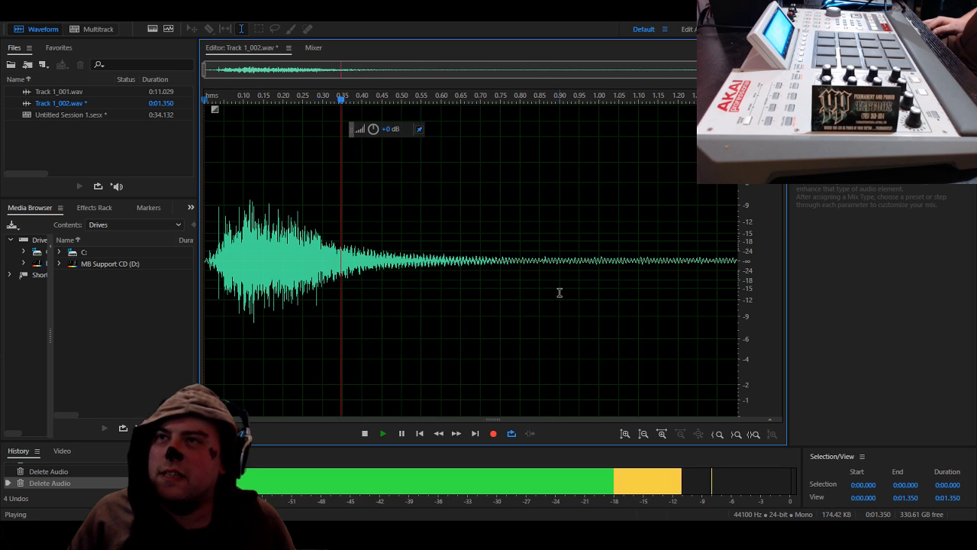
Apply a curved fade-out from about 0.49 seconds to the end of the sound and play it back
left_click_drag(495, 277, 880, 283)
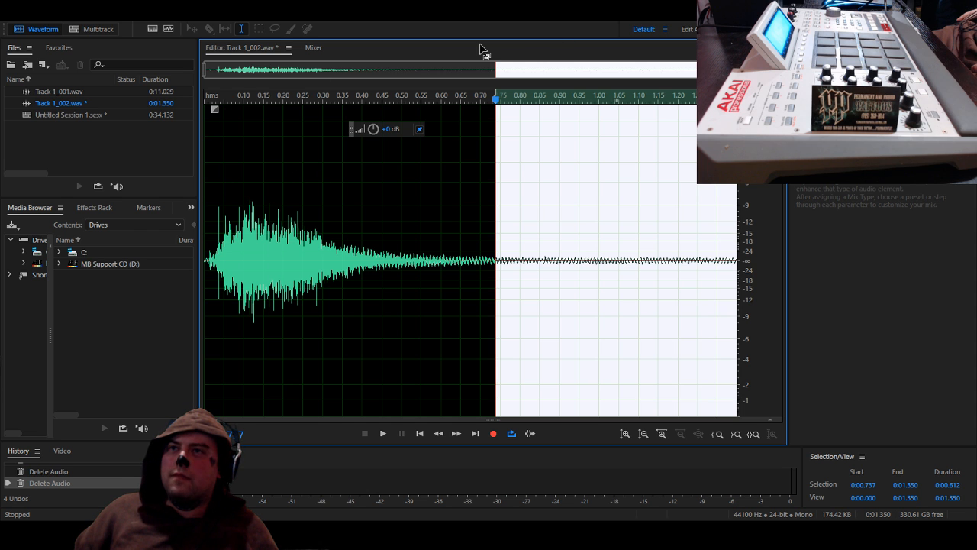
left_click_drag(716, 108, 397, 137)
double_click(693, 172)
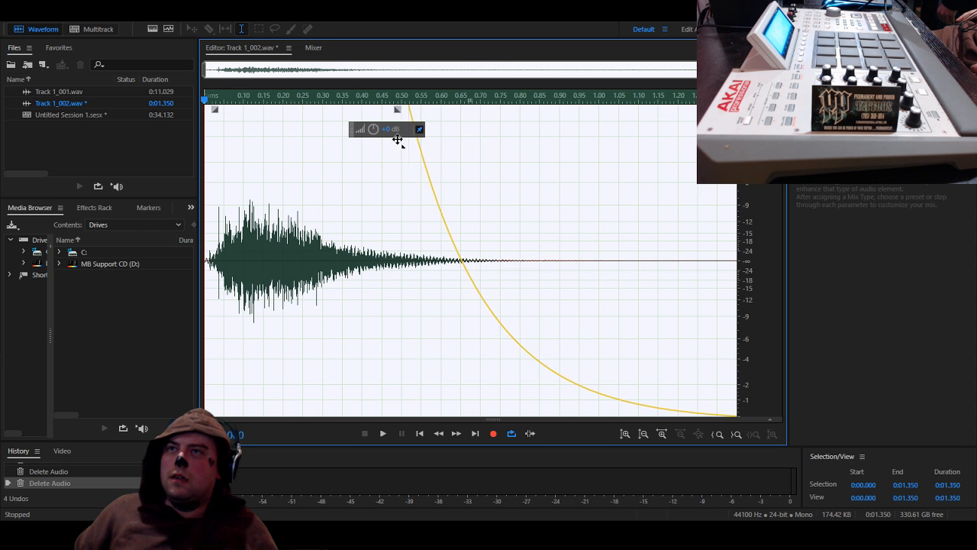
key("space")
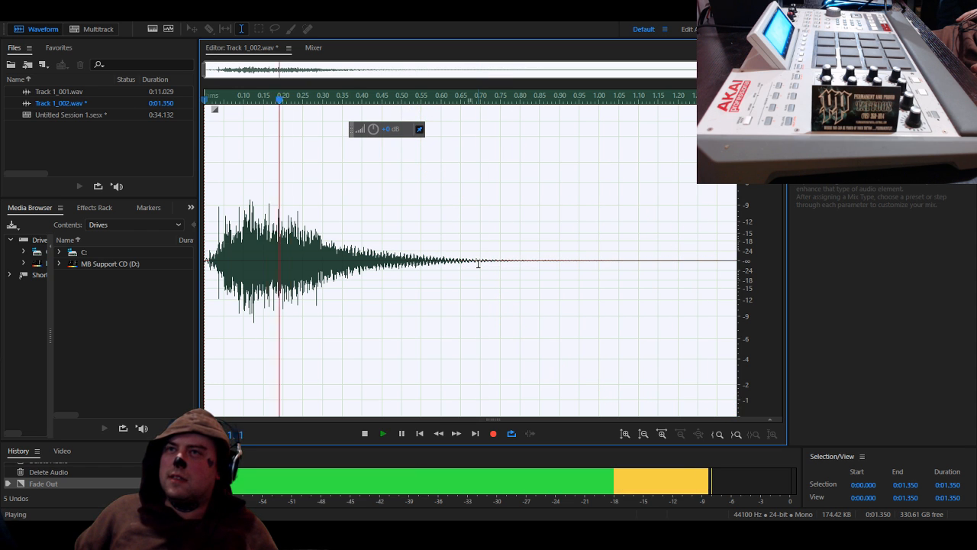
key("space")
key("space")
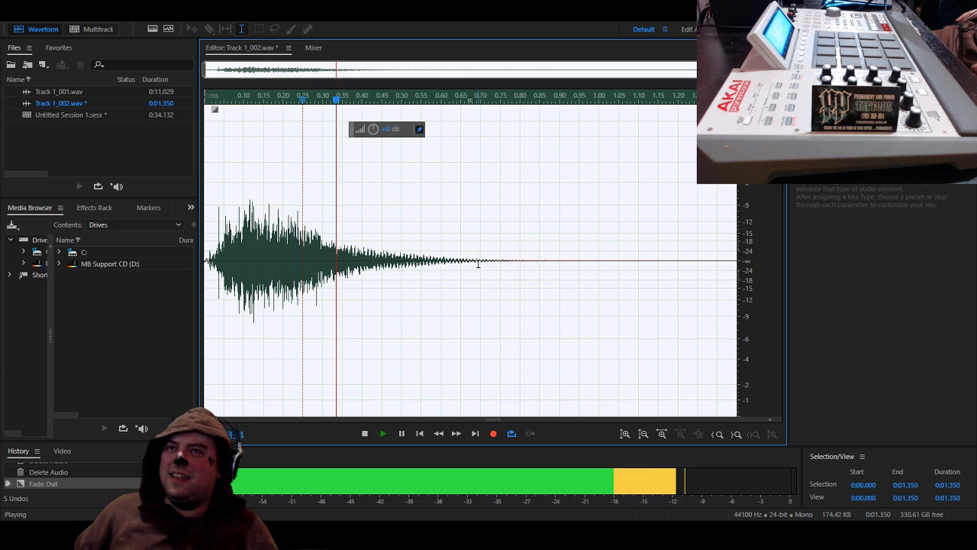
key("space")
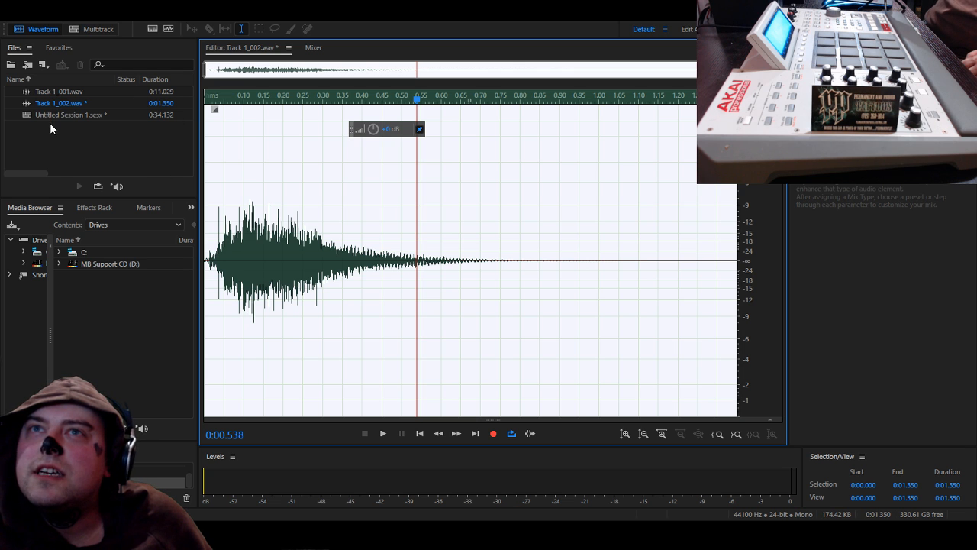
Save the trimmed and faded sound to the desktop as the gans ride.wav
left_click(60, 180)
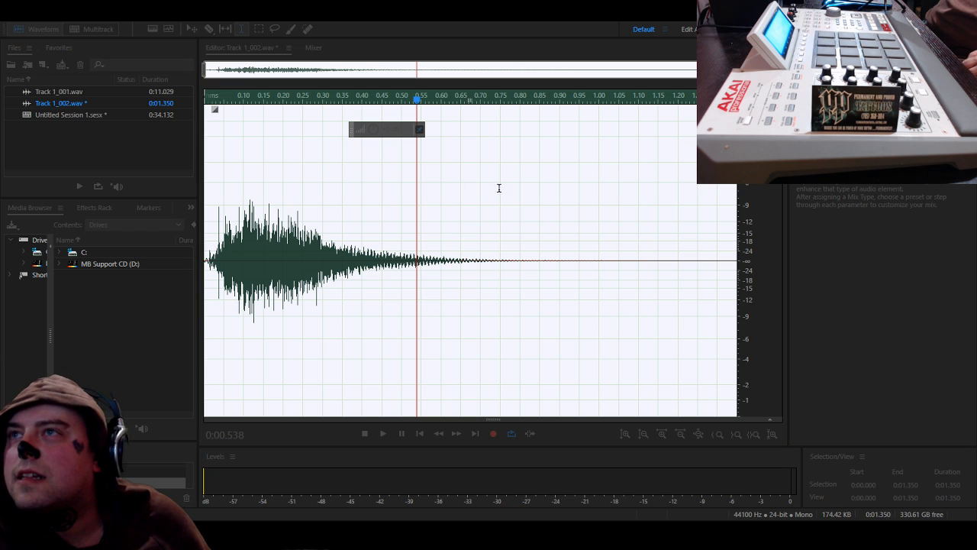
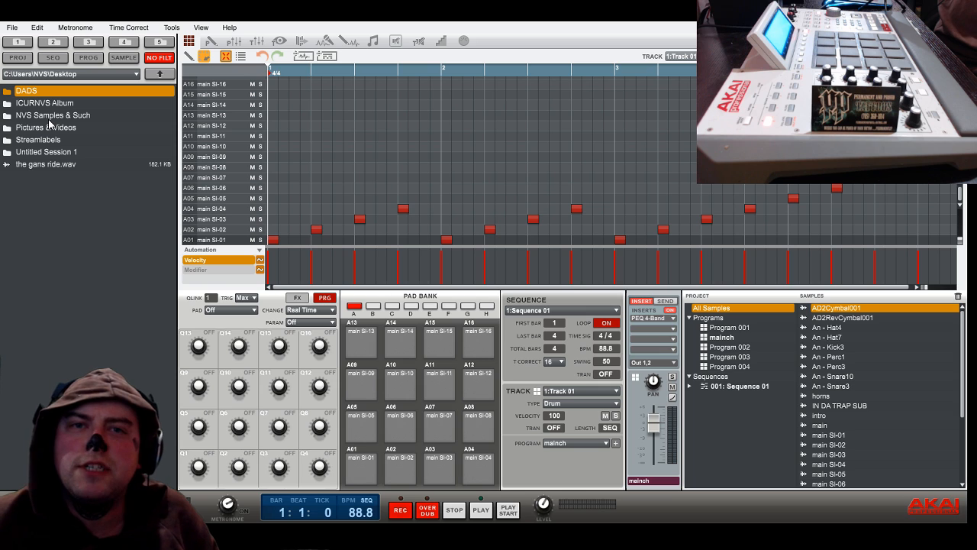
Switch to the Akai MPC software and assign the gans ride sample to pad A11 of Program 003 on Track 04
left_click(60, 165)
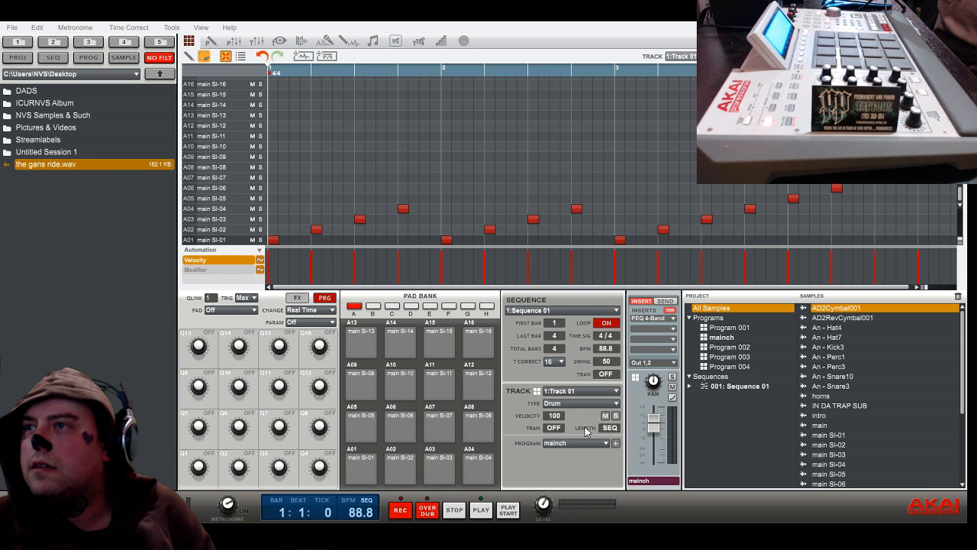
left_click(585, 419)
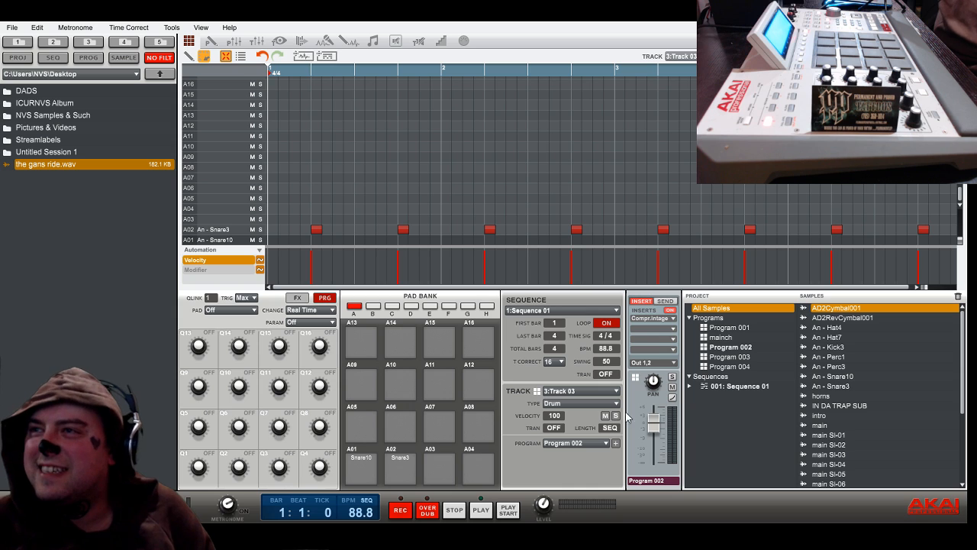
left_click(585, 428)
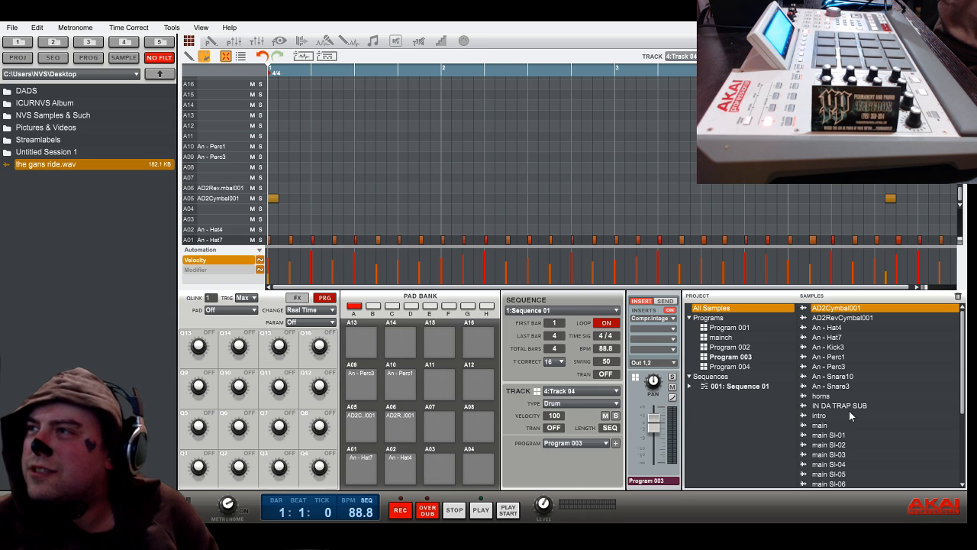
scroll(849, 412, "down", 4)
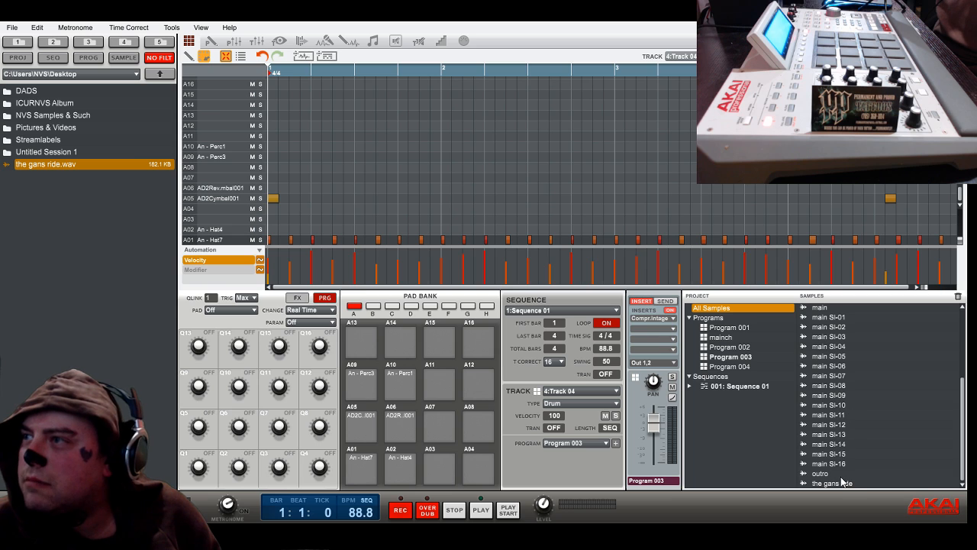
left_click(844, 484)
left_click_drag(823, 486, 433, 378)
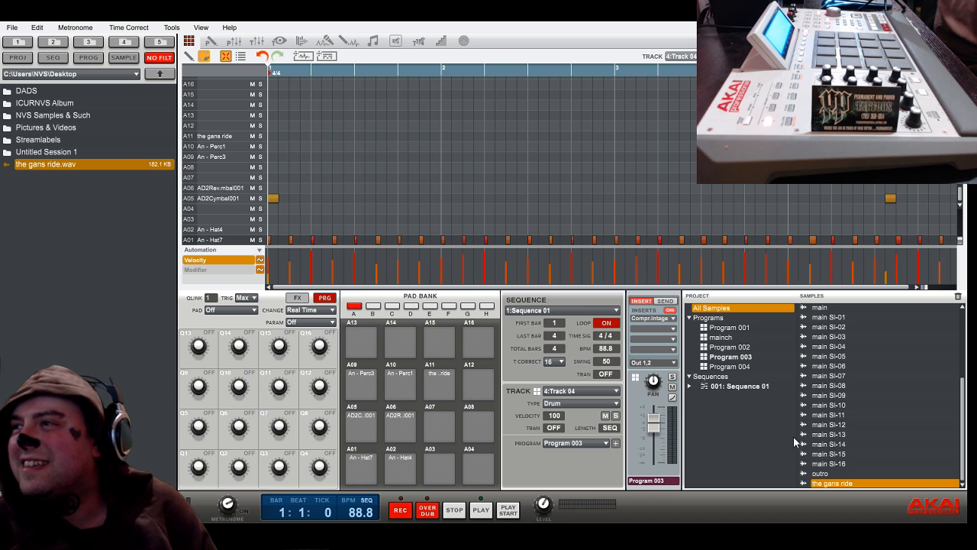
Pitch-shift the whole the gans ride sample by -5.00 and play the result
double_click(819, 483)
left_click(370, 345)
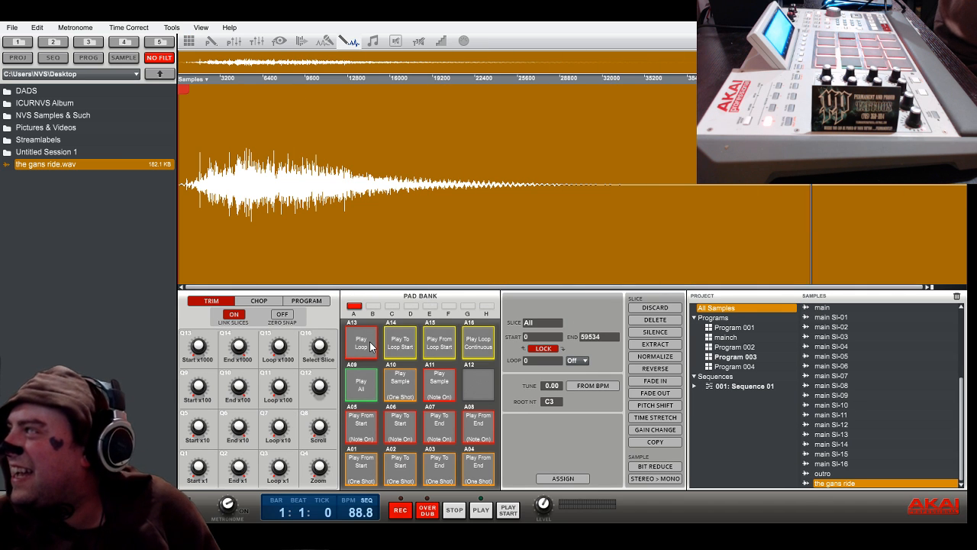
left_click(646, 404)
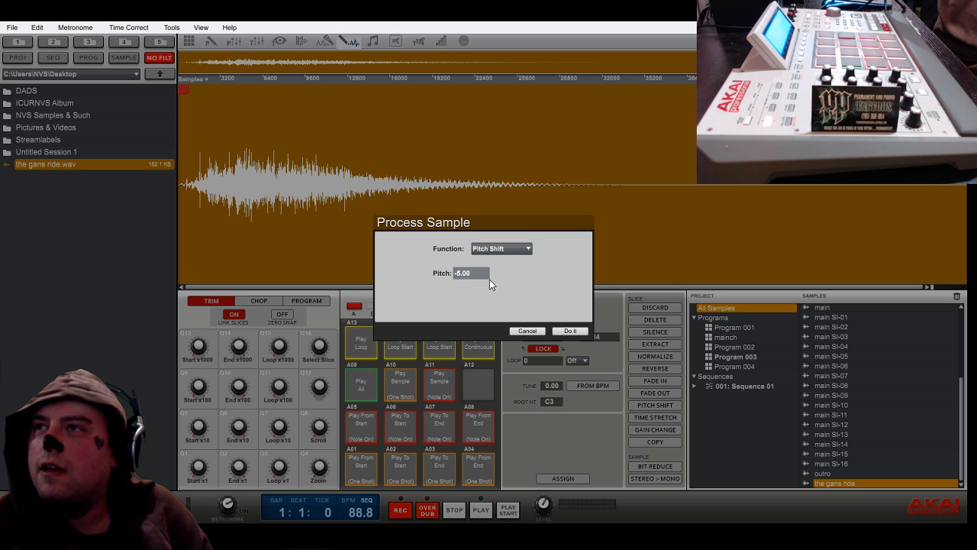
left_click(570, 331)
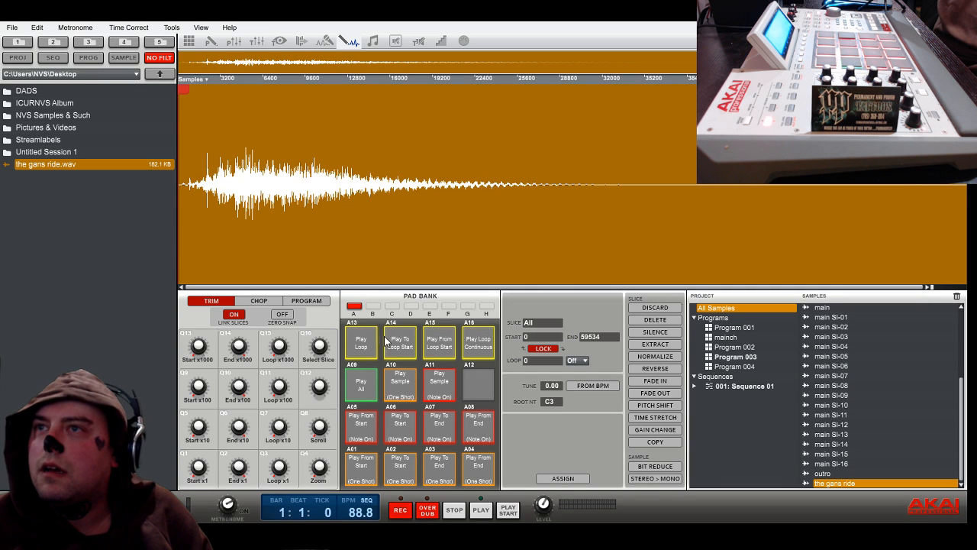
left_click(375, 342)
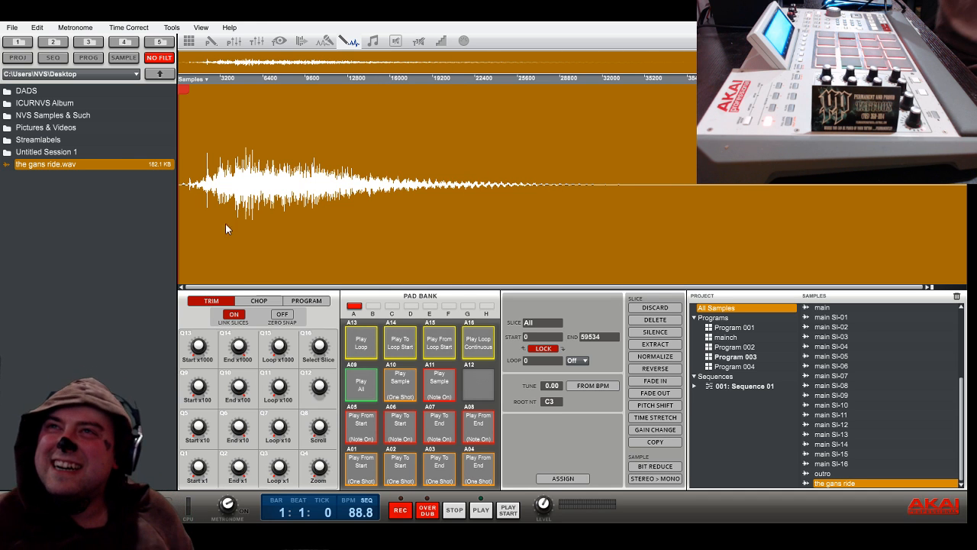
Play the sequence from the start, audition pad A11, and overdub the gans ride on every beat of Track 04
left_click(189, 41)
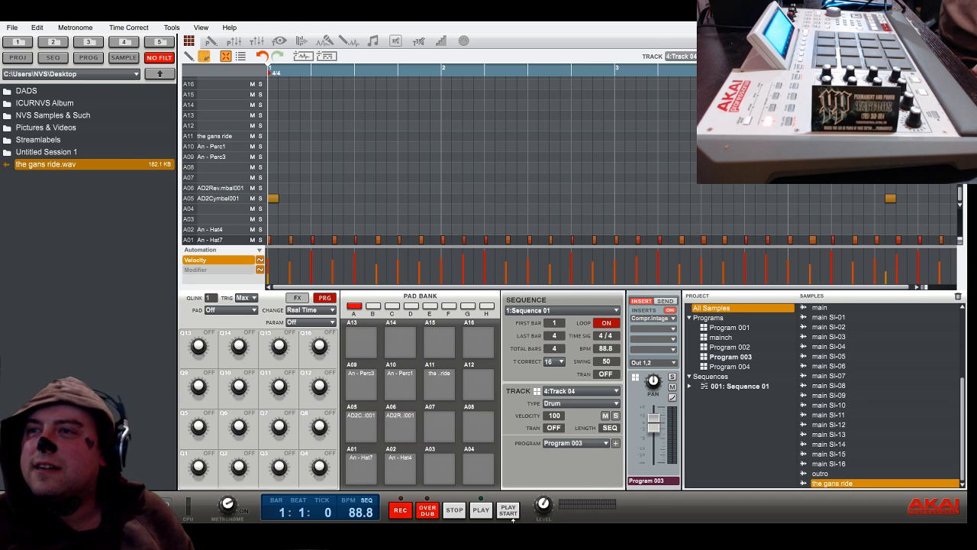
left_click(507, 510)
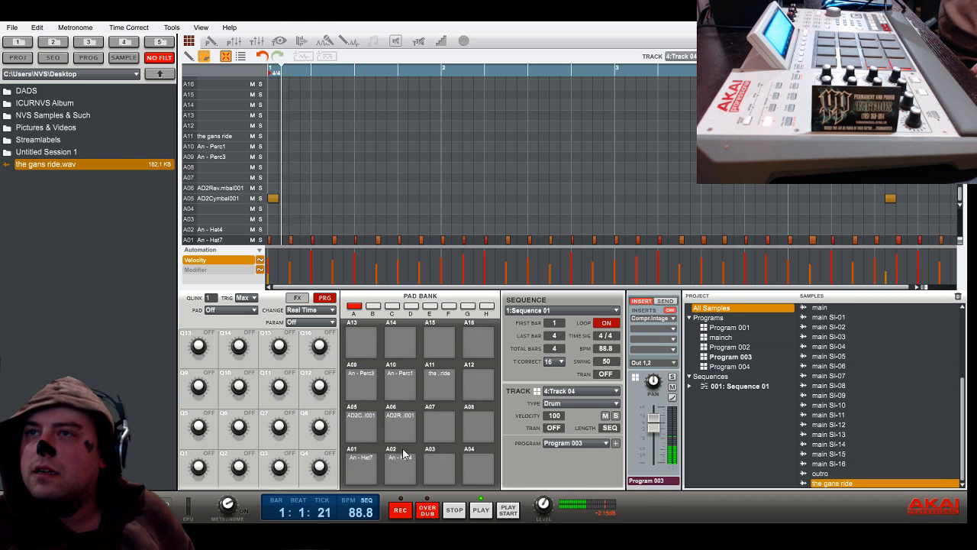
left_click(441, 392)
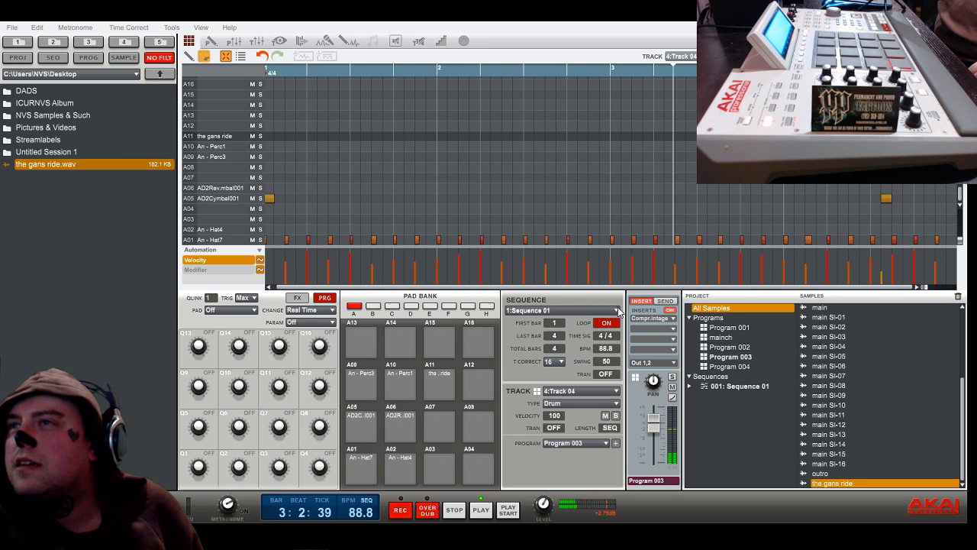
double_click(832, 484)
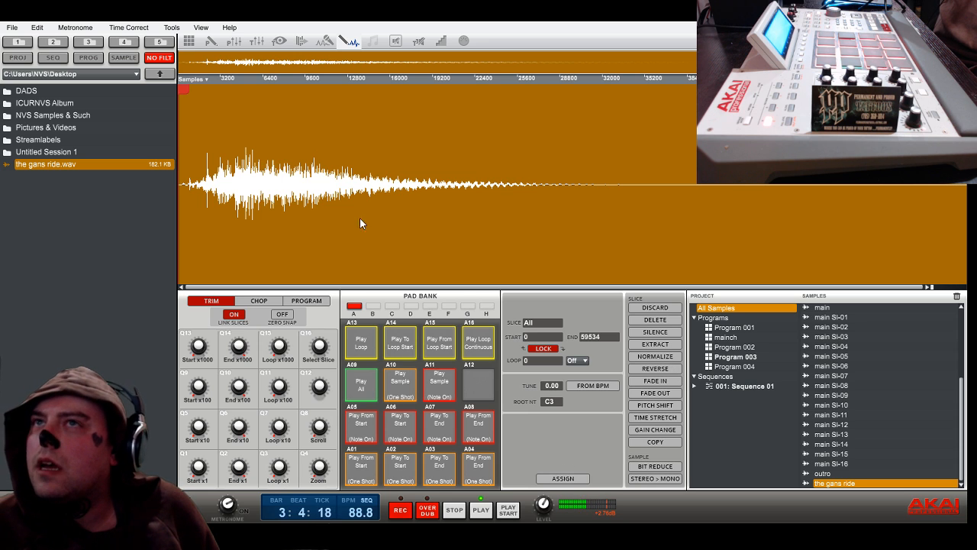
left_click(189, 41)
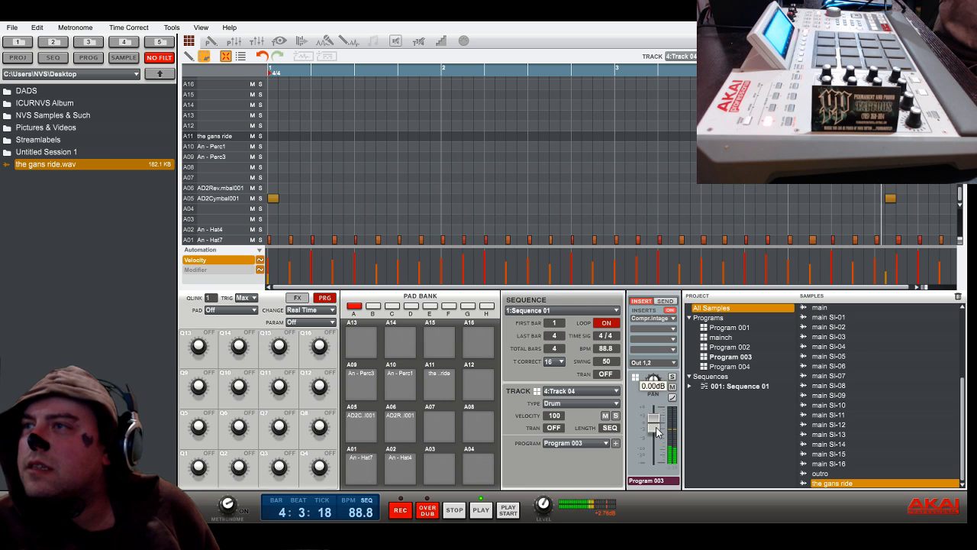
left_click_drag(658, 439, 657, 432)
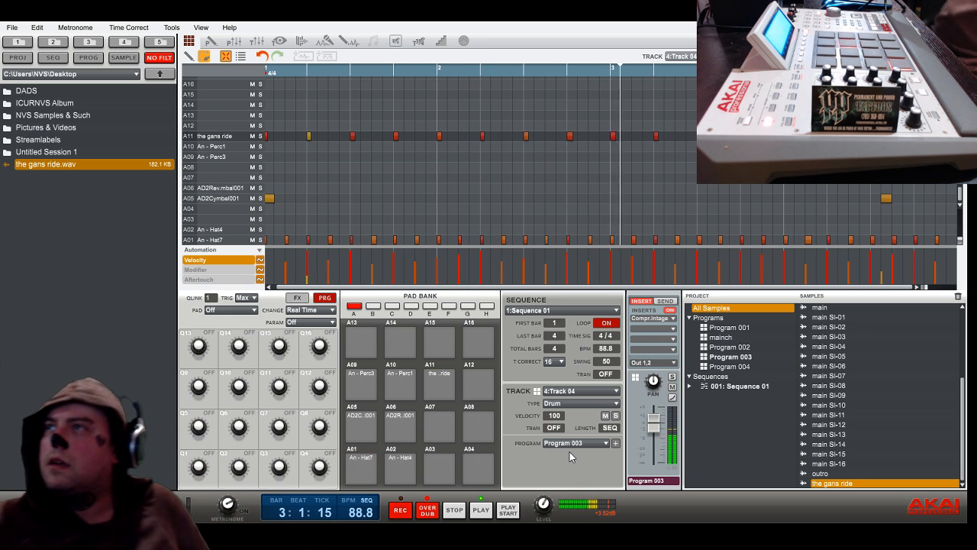
Raise the velocity of the quiet second the gans ride hit and lower the velocities of all its notes together
mouse_move(309, 278)
left_click_drag(309, 278, 309, 259)
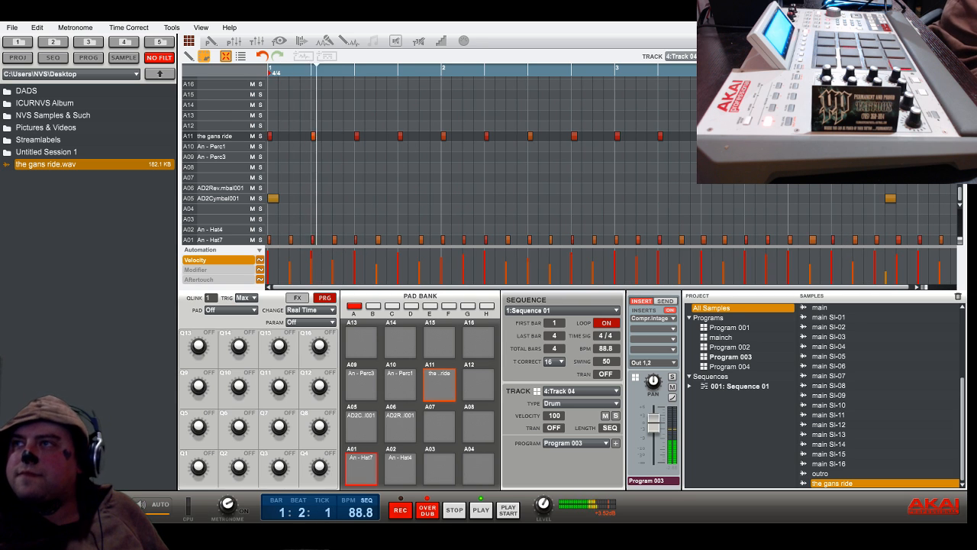
left_click_drag(936, 117, 265, 147)
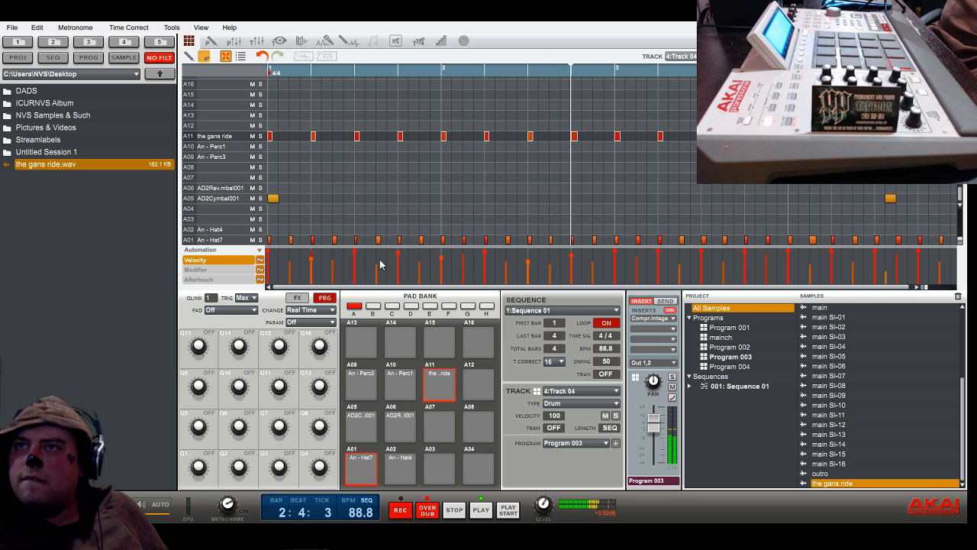
left_click_drag(397, 261, 398, 279)
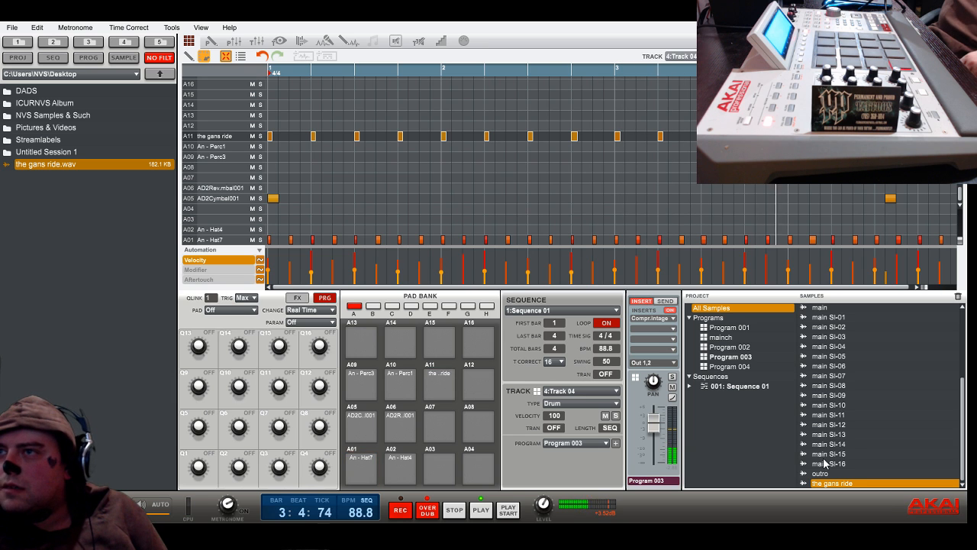
Open the gans ride sample for editing and pitch-shift it by 5.00
double_click(848, 484)
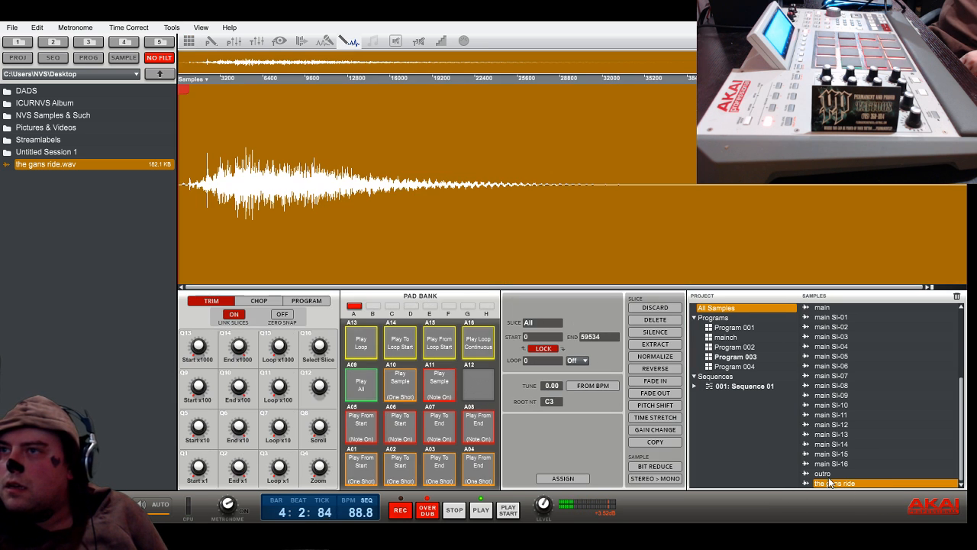
left_click(642, 407)
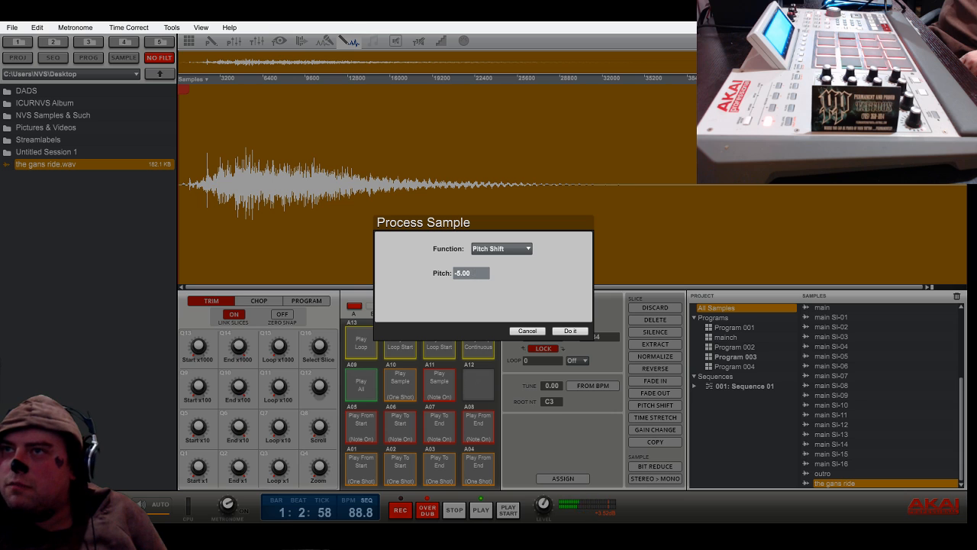
left_click_drag(471, 273, 471, 238)
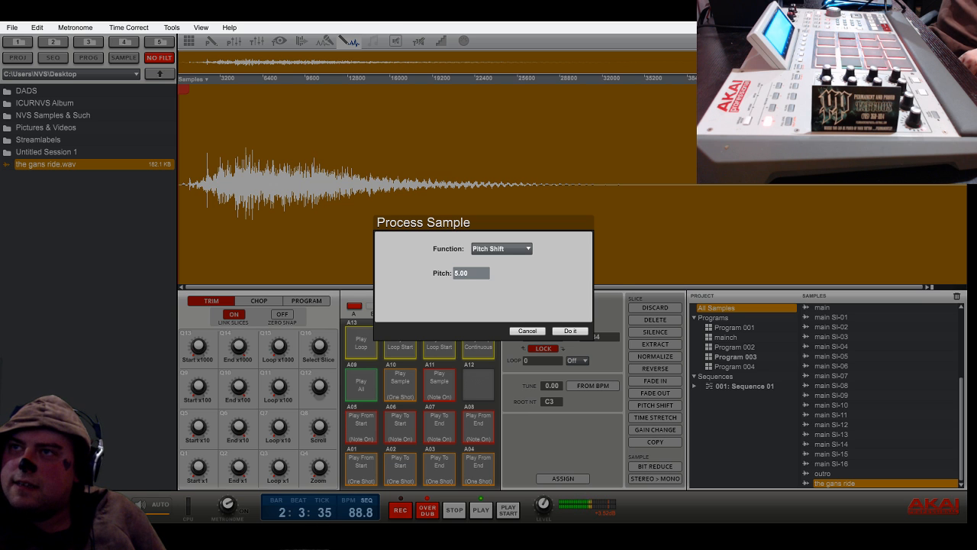
left_click(582, 332)
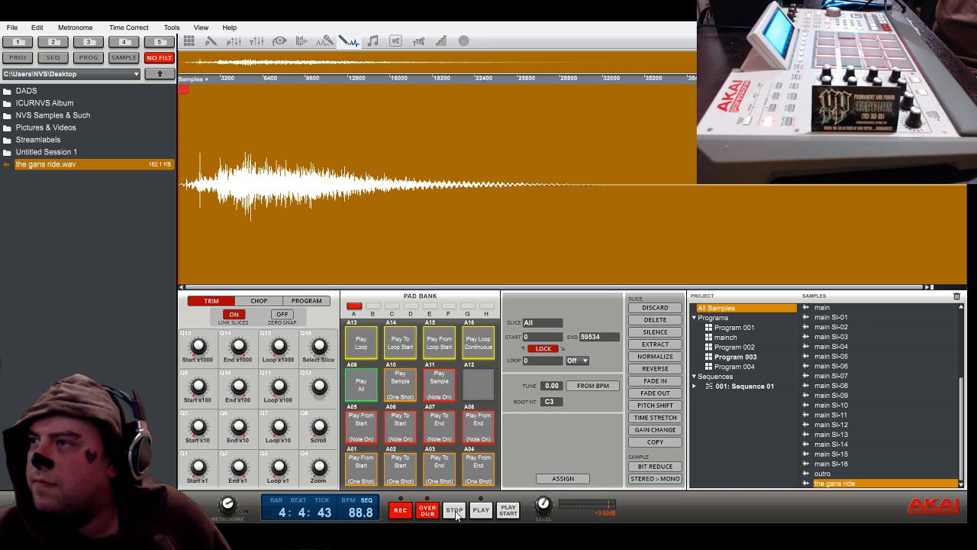
Replace the existing the gans ride sample in the project and play the sequence from the start
left_click(189, 42)
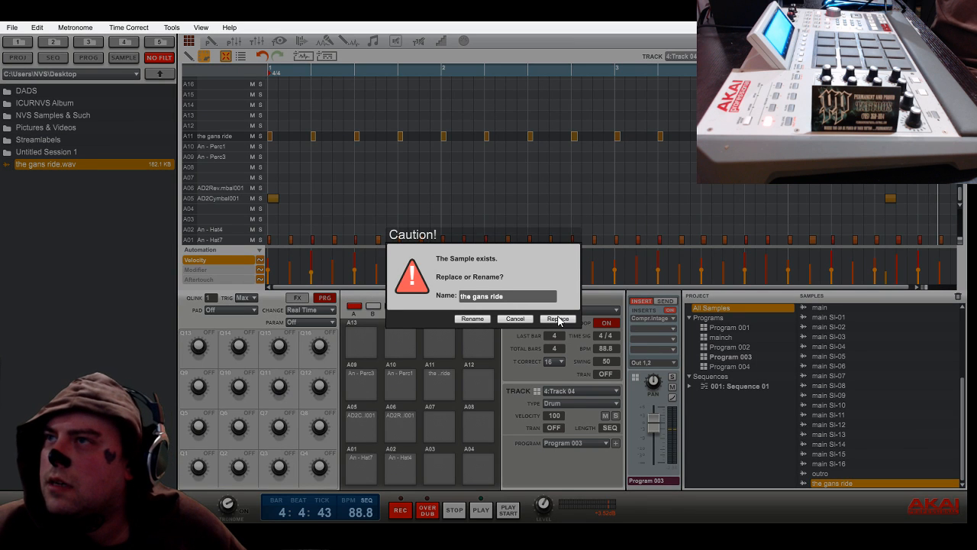
left_click(558, 319)
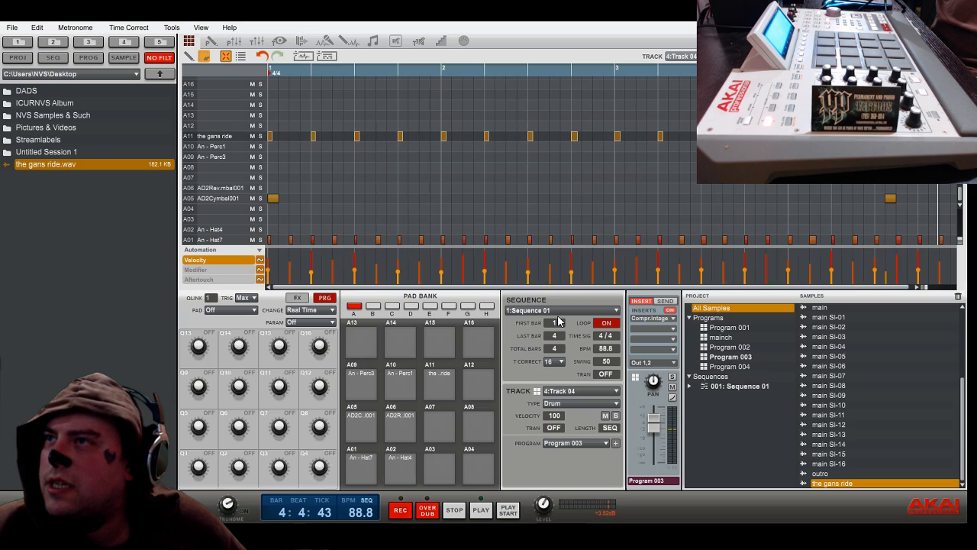
left_click(509, 510)
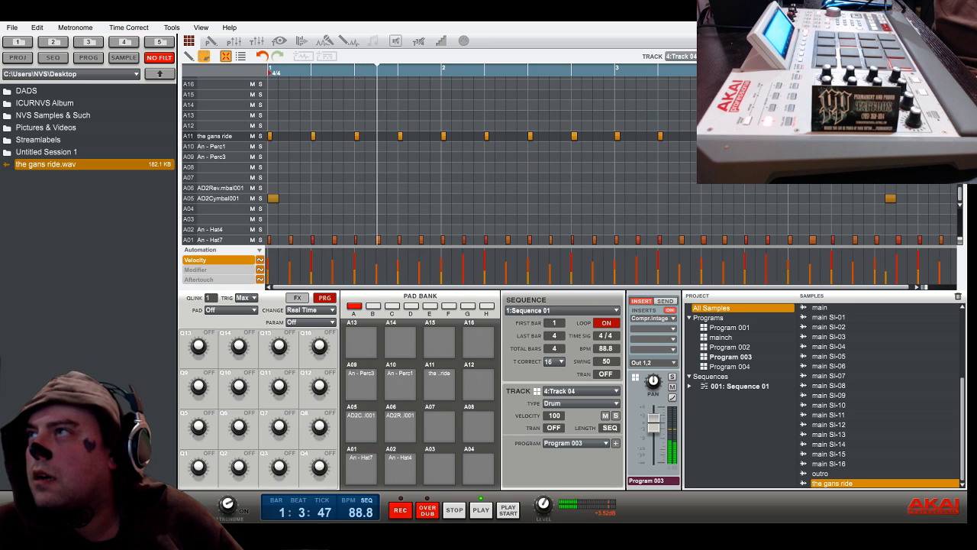
Select all the gans ride notes and lower their velocities to a very quiet level, about 4 on bar 2's first hit
left_click_drag(940, 111, 261, 190)
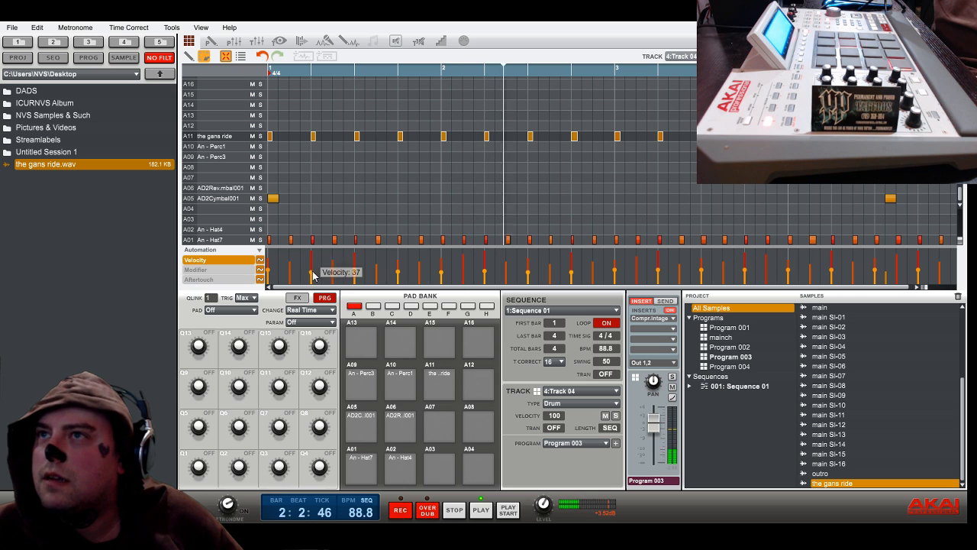
mouse_move(356, 272)
left_click_drag(355, 272, 399, 278)
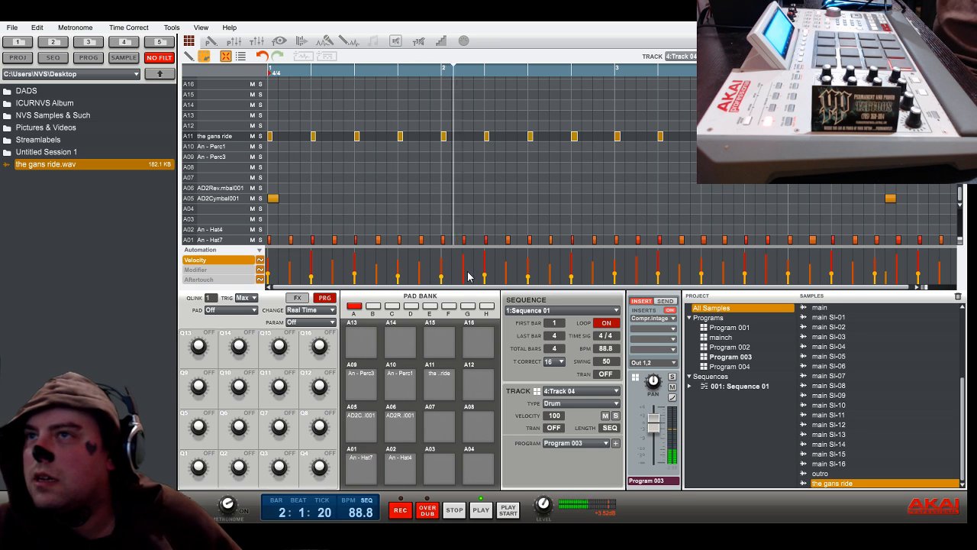
left_click_drag(441, 276, 444, 289)
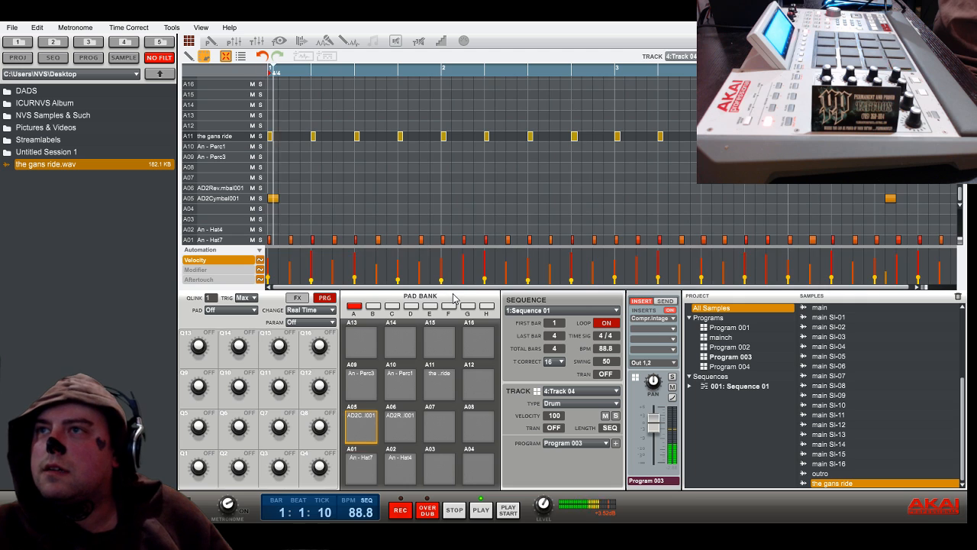
mouse_move(442, 284)
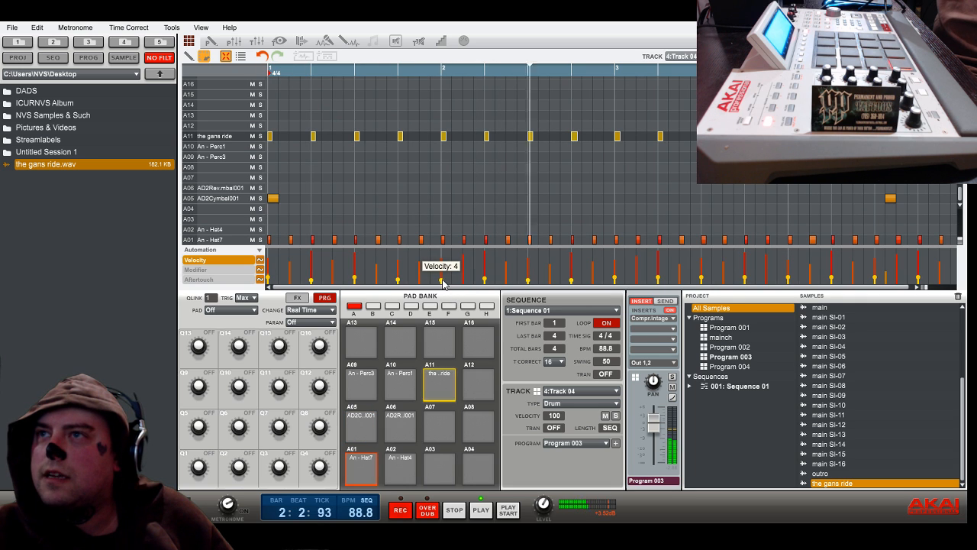
left_click_drag(443, 282, 441, 284)
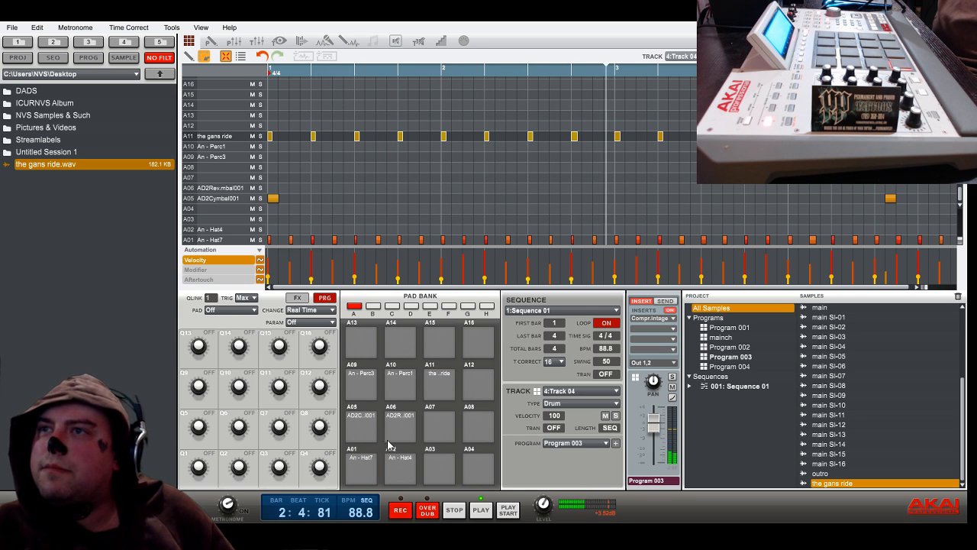
Audition the An - Perc1 and An - Hat4 pads and overdub An - Hat4 on every beat of the sequence
left_click(398, 393)
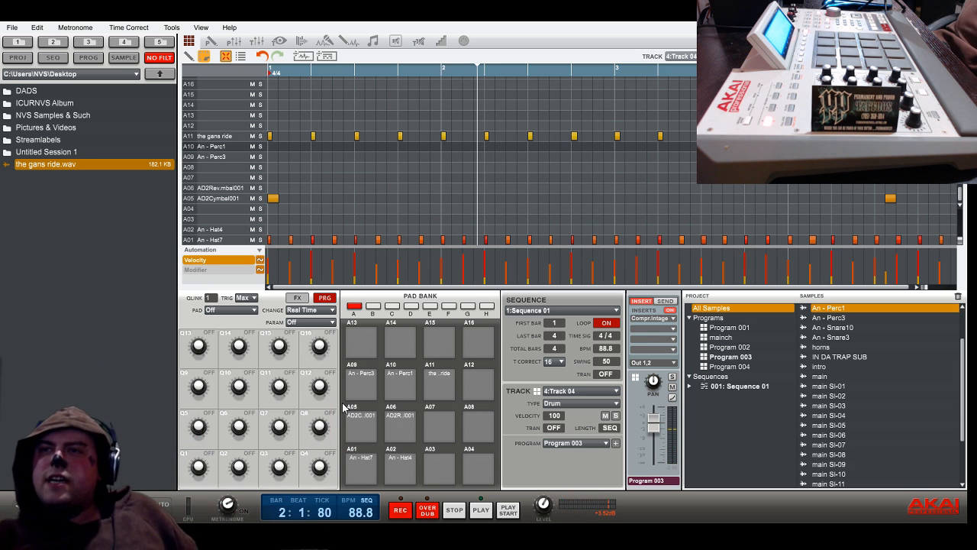
left_click(395, 473)
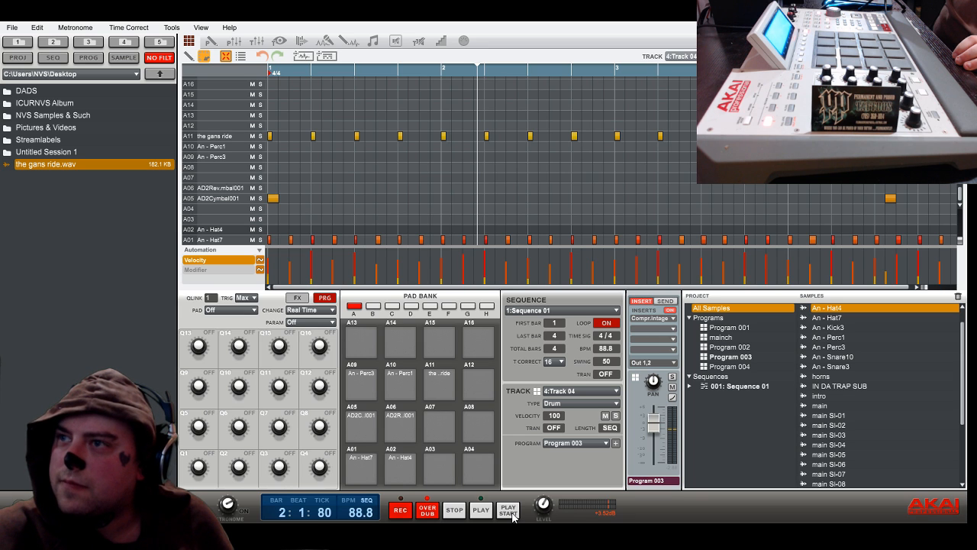
left_click(510, 511)
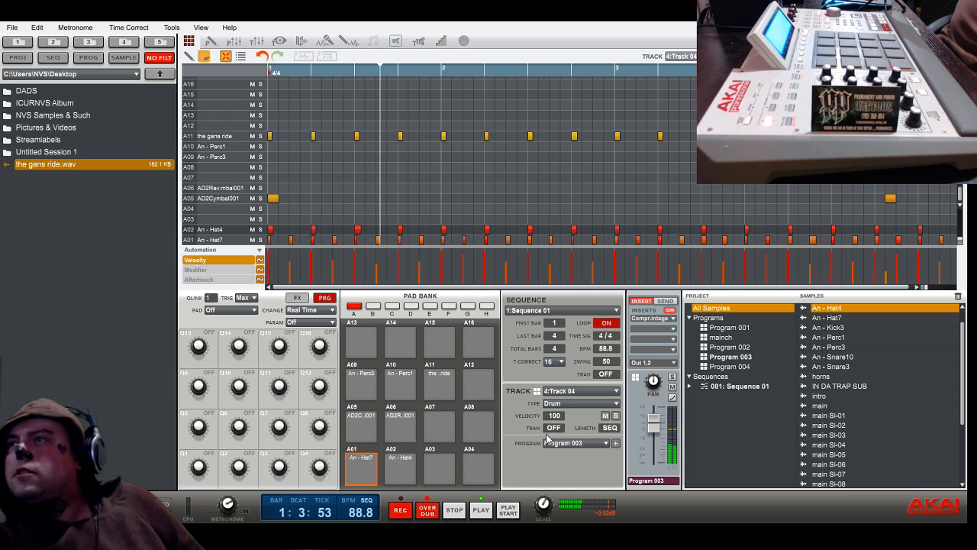
Select all the An - Hat4 notes across the sequence and lower their velocities together while the loop plays
left_click_drag(934, 208, 301, 270)
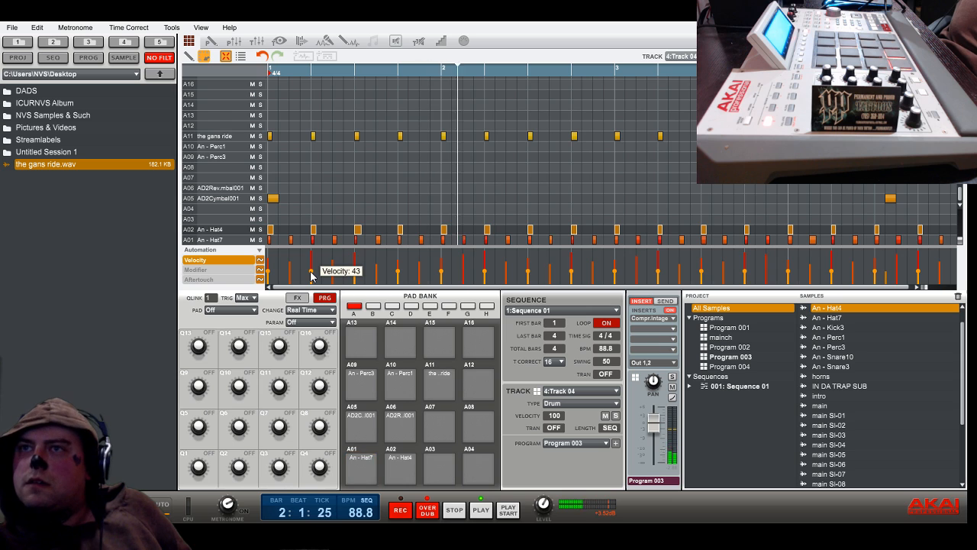
left_click_drag(311, 272, 311, 269)
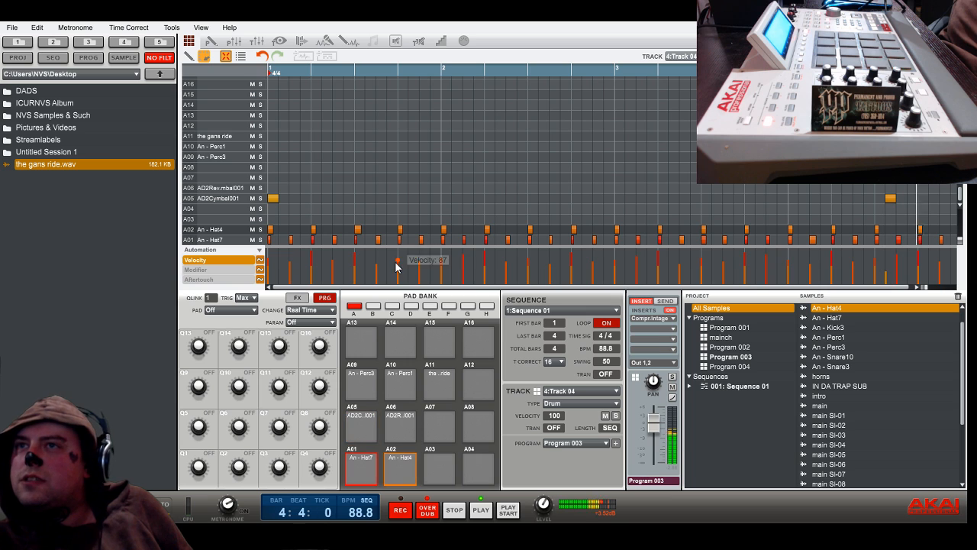
left_click_drag(879, 219, 278, 225)
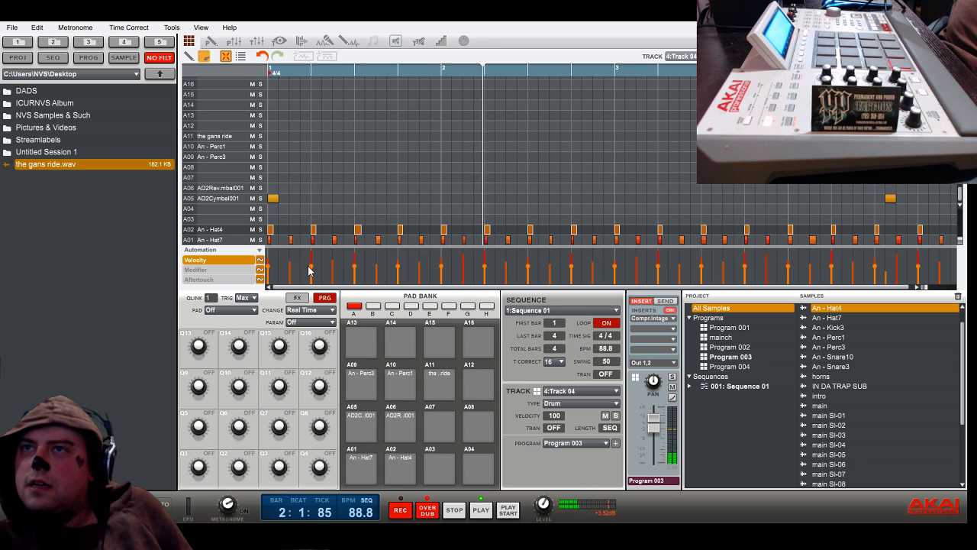
left_click_drag(311, 267, 311, 267)
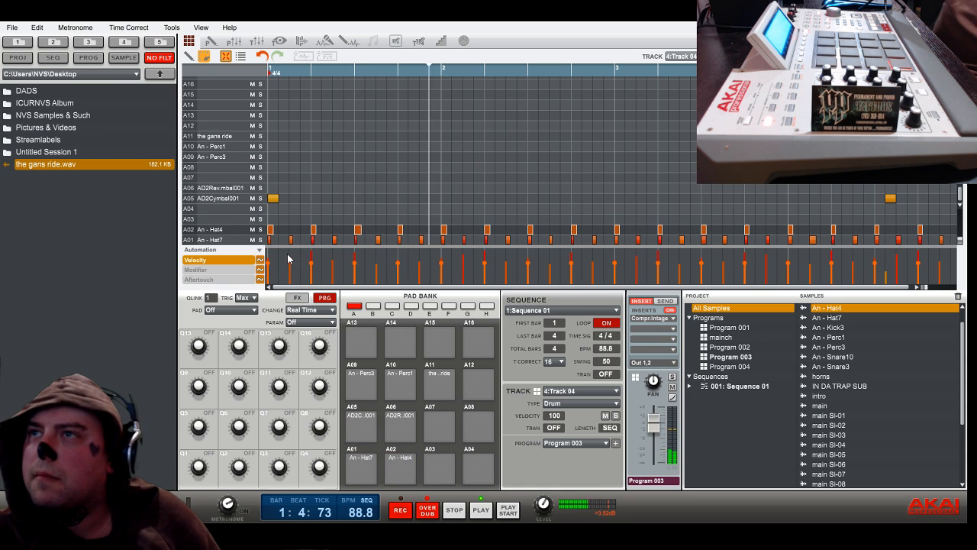
mouse_move(356, 266)
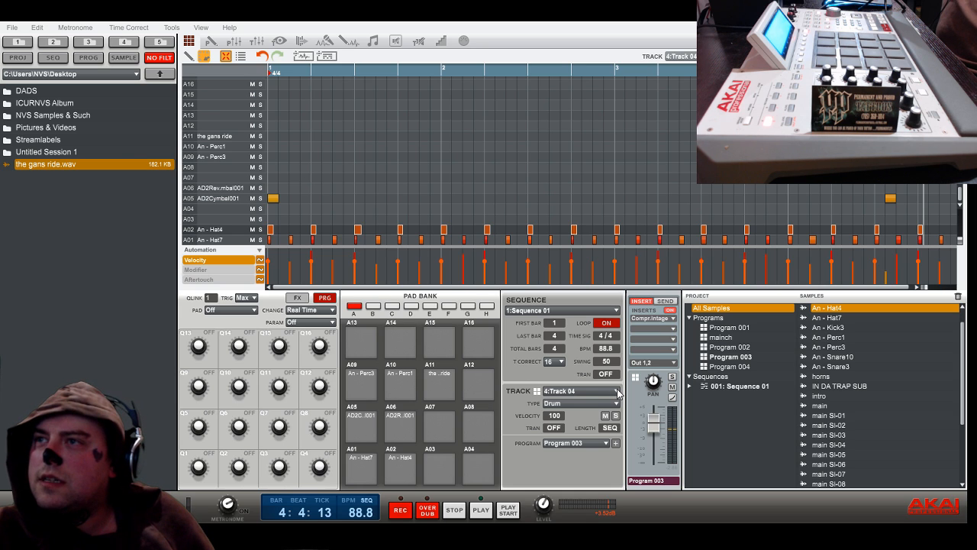
Switch to Track 05 with Program 004, audition its IN DA TRAP SUB pad and play the sequence
left_click(576, 439)
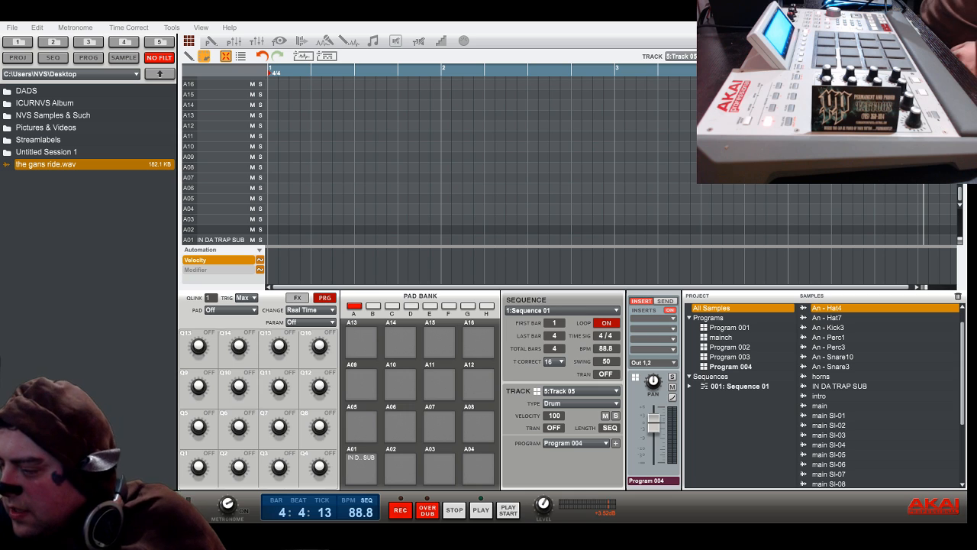
left_click(356, 469)
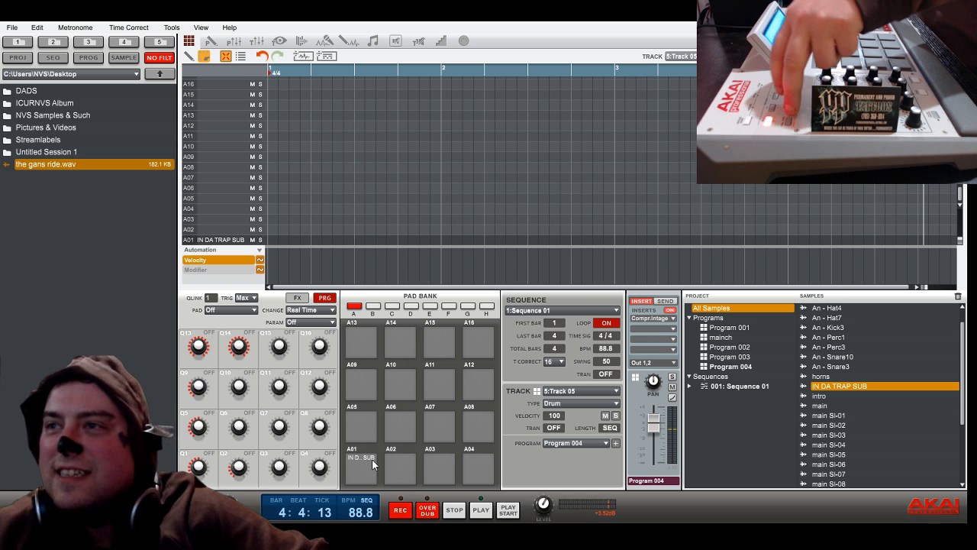
left_click(488, 509)
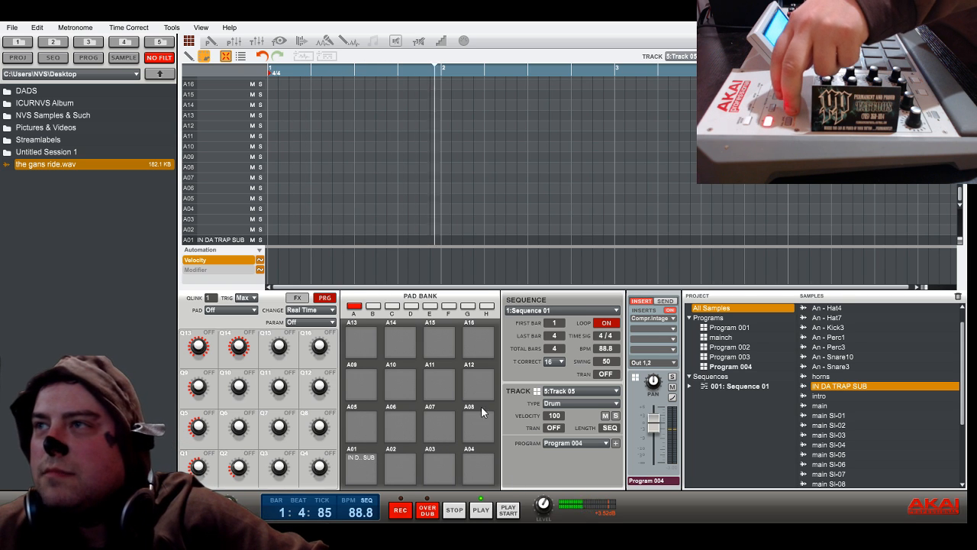
Mute Track 02, Track 03 and Track 04 during playback, leaving Track 01 as the current track
left_click(590, 409)
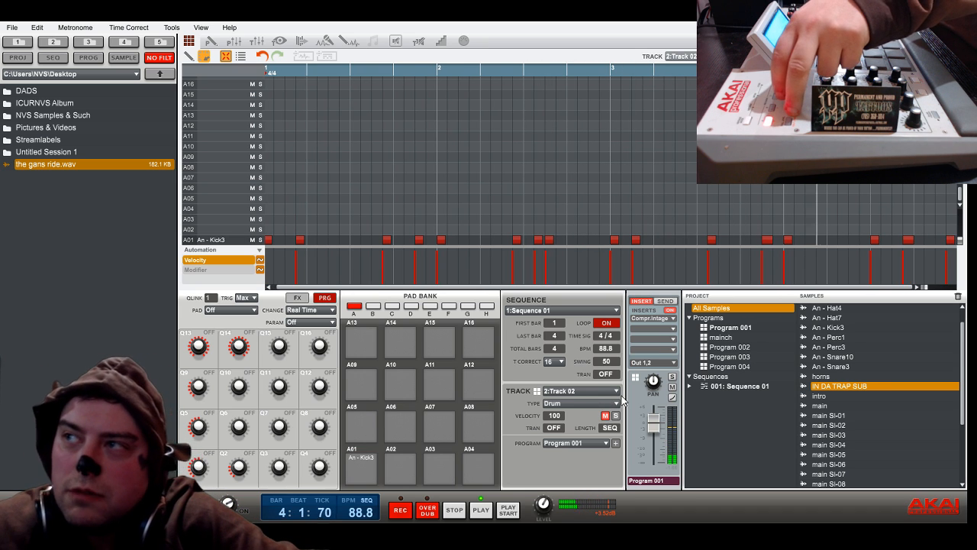
left_click(582, 417)
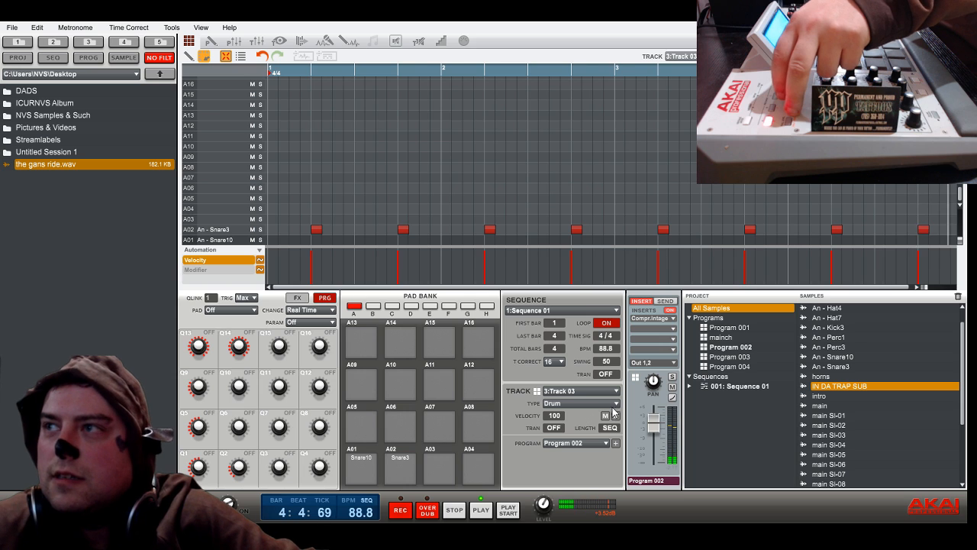
left_click(605, 416)
left_click(616, 391)
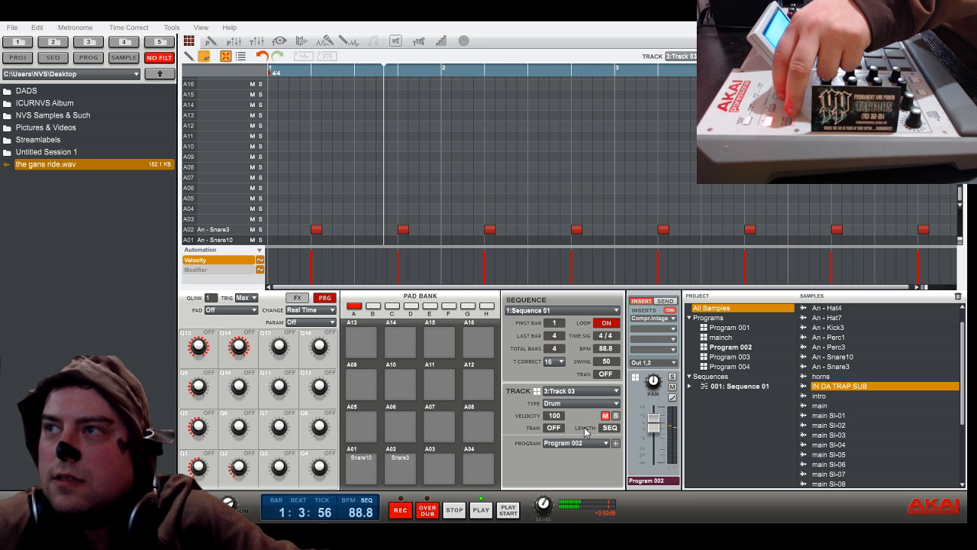
left_click(584, 426)
left_click(605, 416)
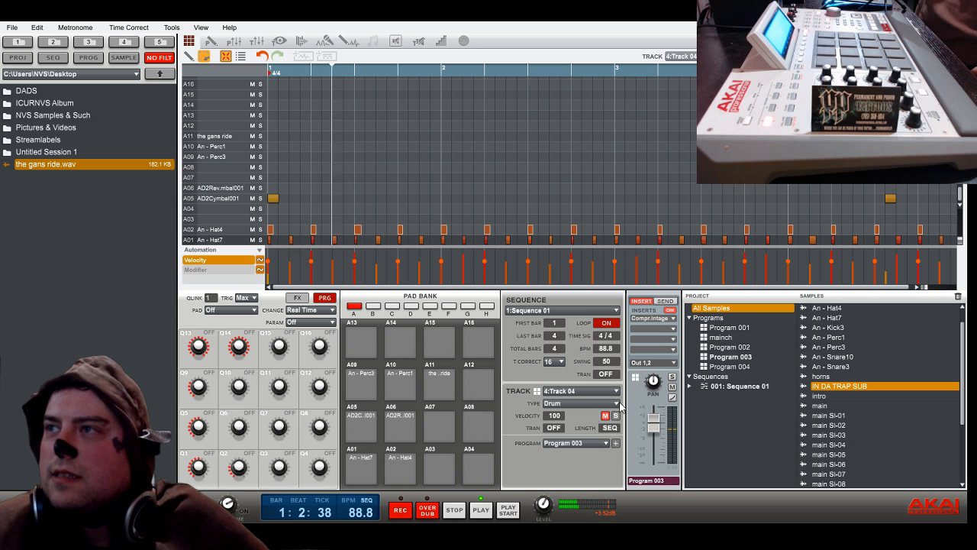
left_click(618, 391)
left_click(600, 408)
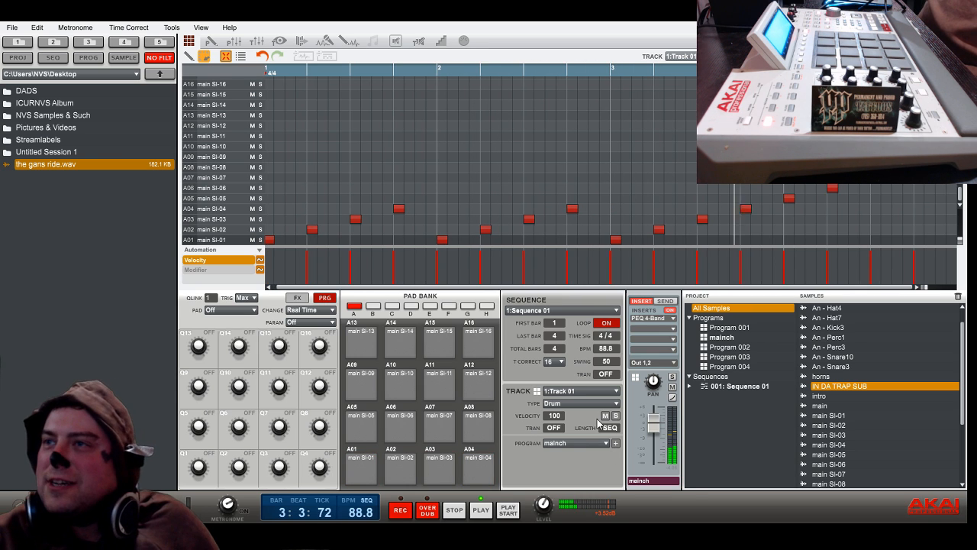
Lower the mainch program's volume on Track 01, then return to Track 05 and stop playback
left_click(618, 392)
left_click(572, 443)
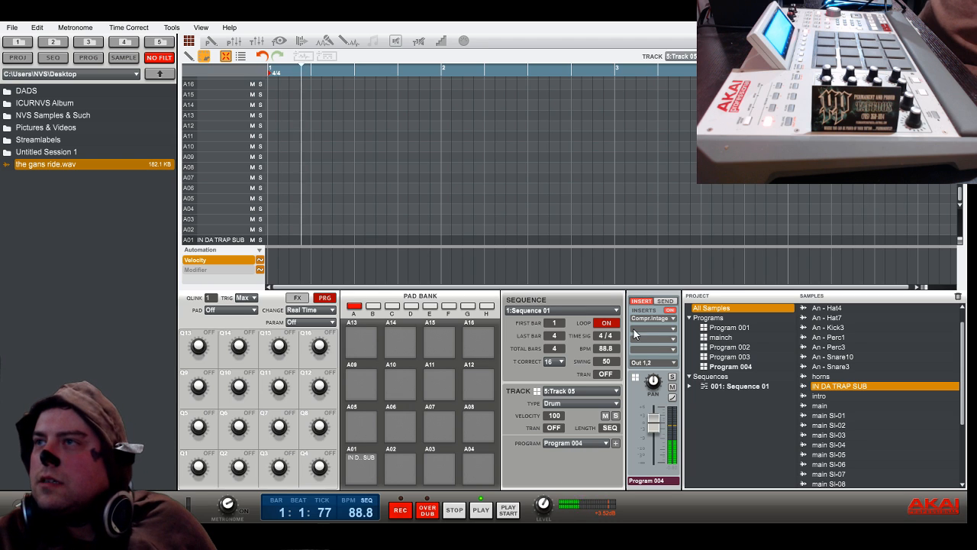
left_click(661, 301)
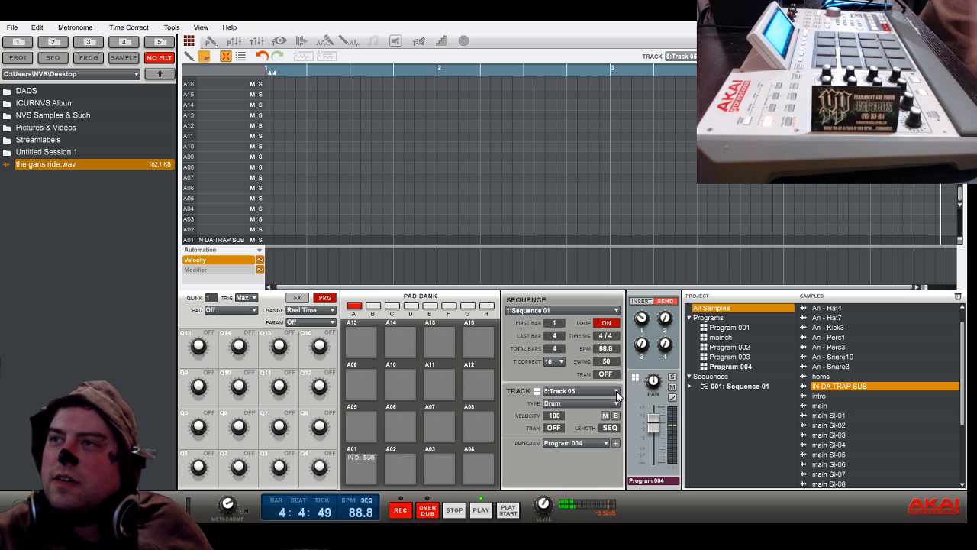
left_click(582, 396)
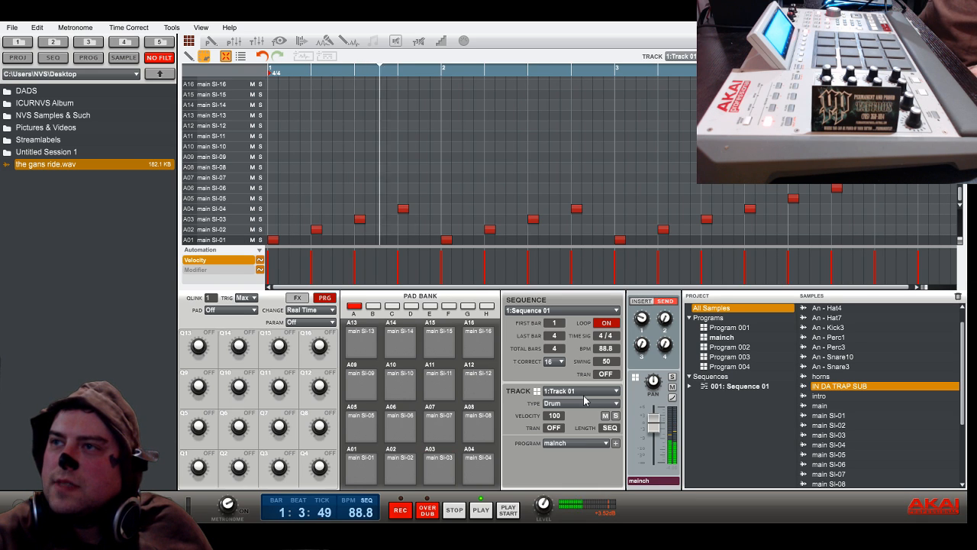
mouse_move(654, 425)
left_mouse_down()
mouse_move(653, 454)
mouse_move(653, 442)
left_mouse_up()
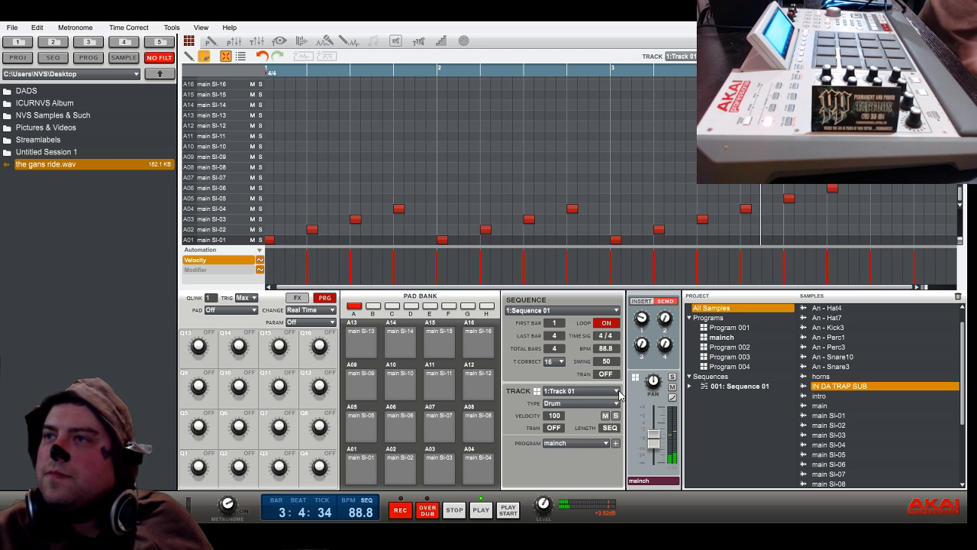
left_click(592, 419)
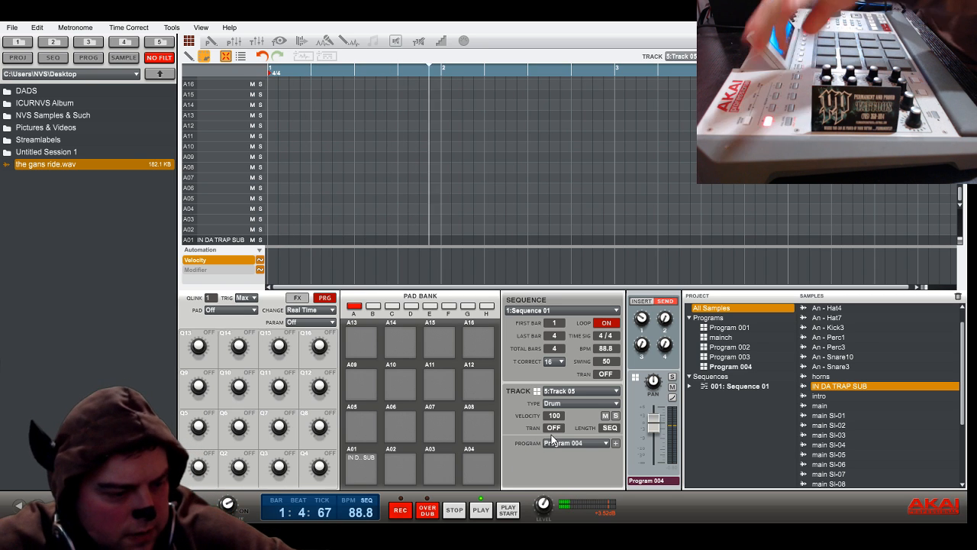
left_click(461, 512)
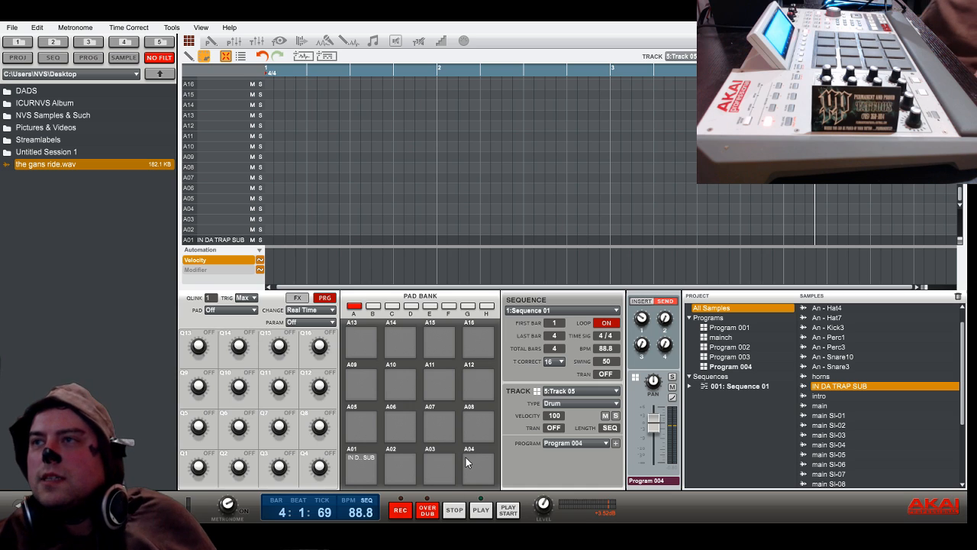
Set 16 Levels for the IN DA TRAP SUB pad to type Tune with Pad 1 as the original pad
left_click(367, 469)
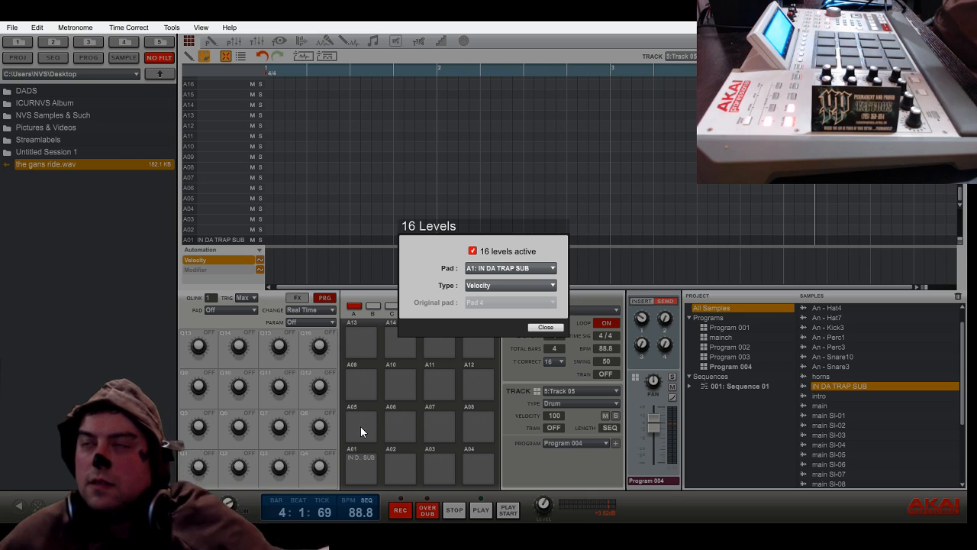
left_click(555, 285)
left_click(505, 316)
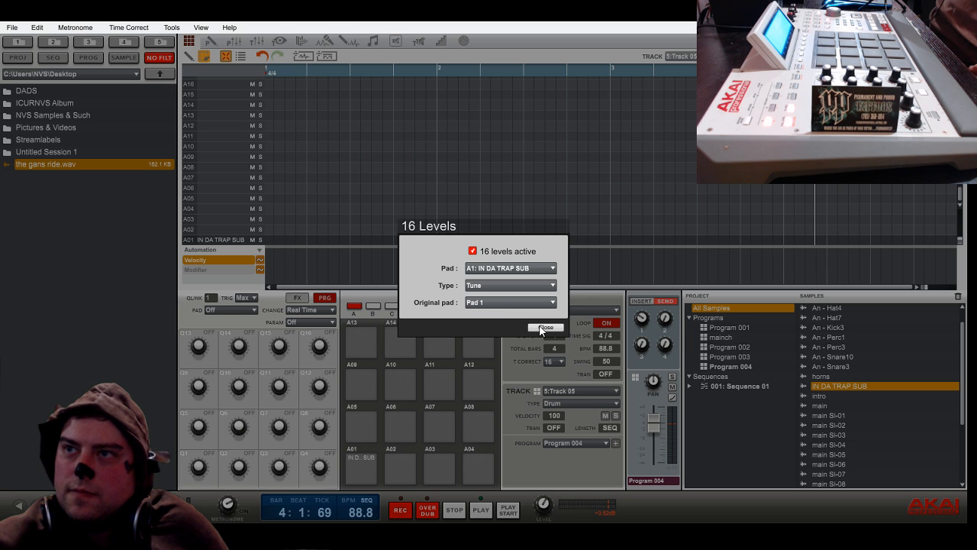
left_click(543, 327)
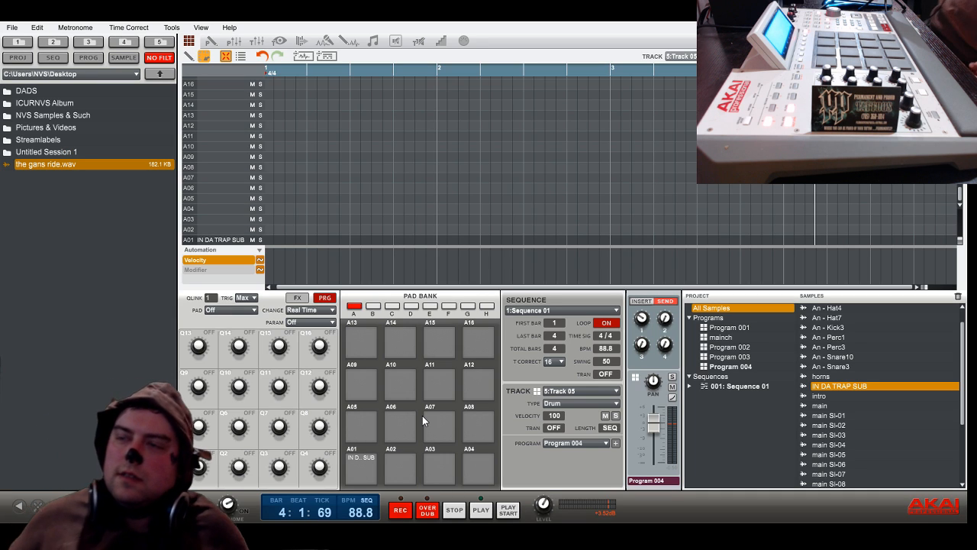
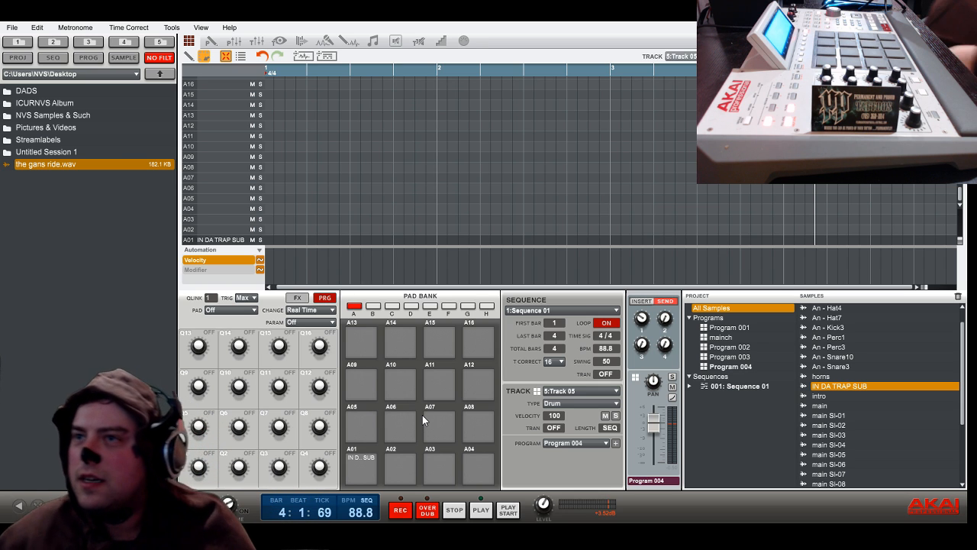
Audition the tuned IN DA TRAP SUB levels on pads A01, A13, A15 and A16
left_click(370, 479)
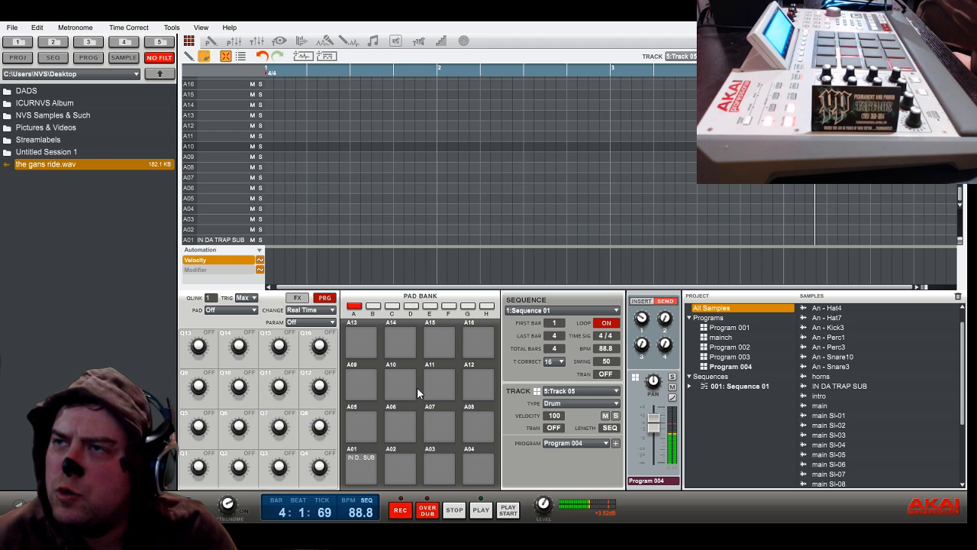
left_click(366, 351)
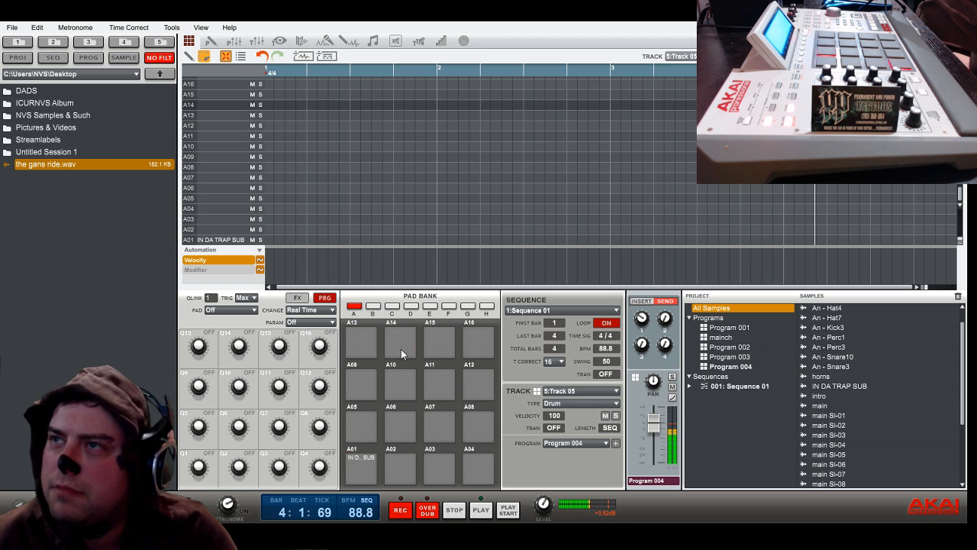
left_click(438, 345)
left_click(477, 345)
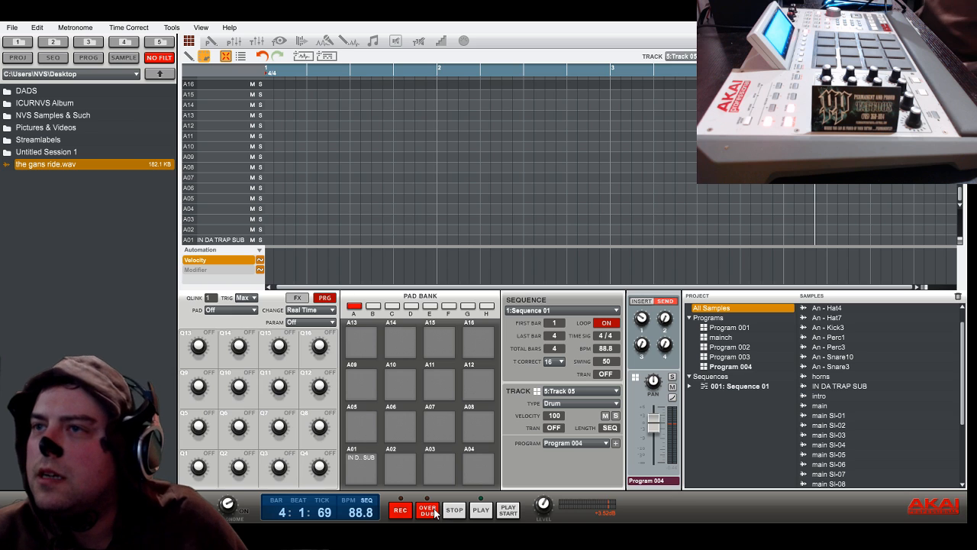
Play the sequence and overdub IN DA TRAP SUB on the first beat of every bar and on beat 3 of bar 4
left_click(482, 510)
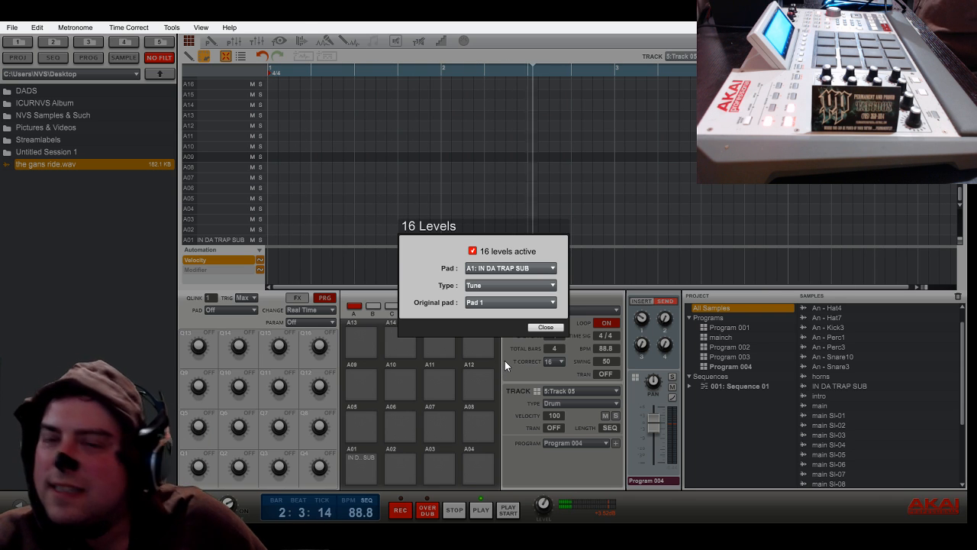
left_click(503, 413)
left_click(545, 328)
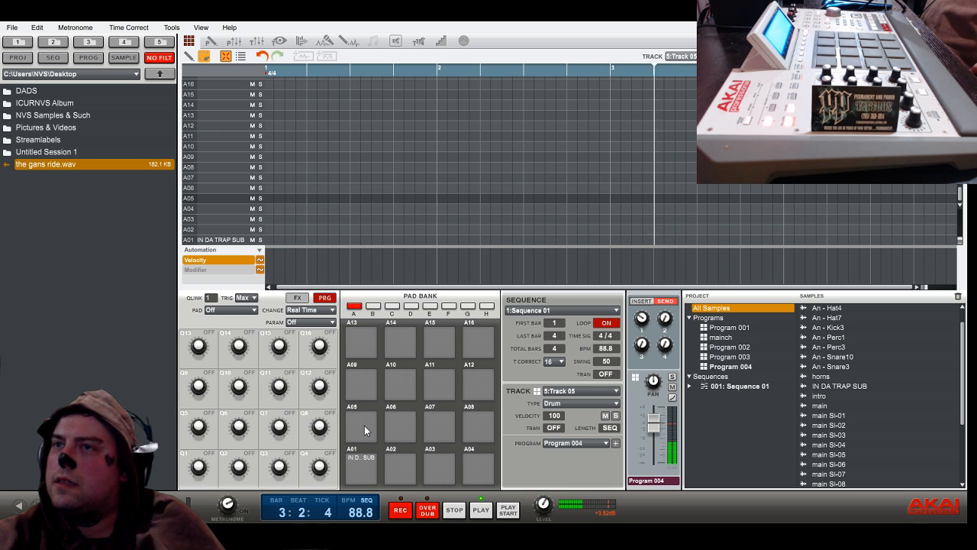
left_click(399, 437)
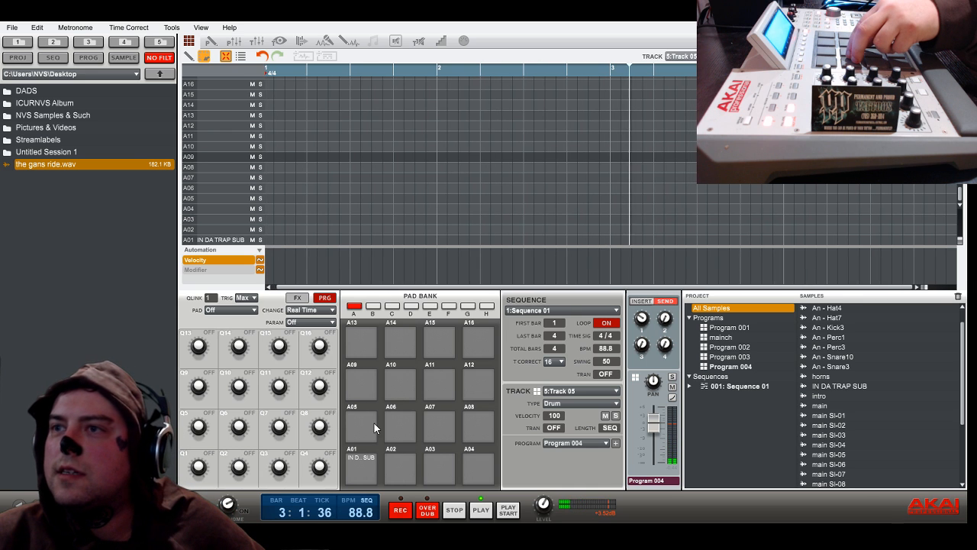
left_click(430, 513)
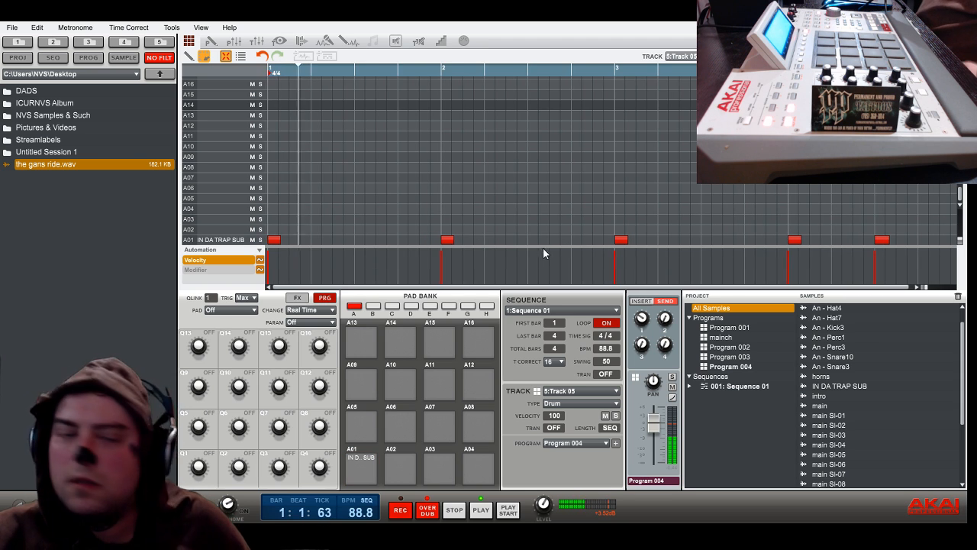
left_click(274, 239)
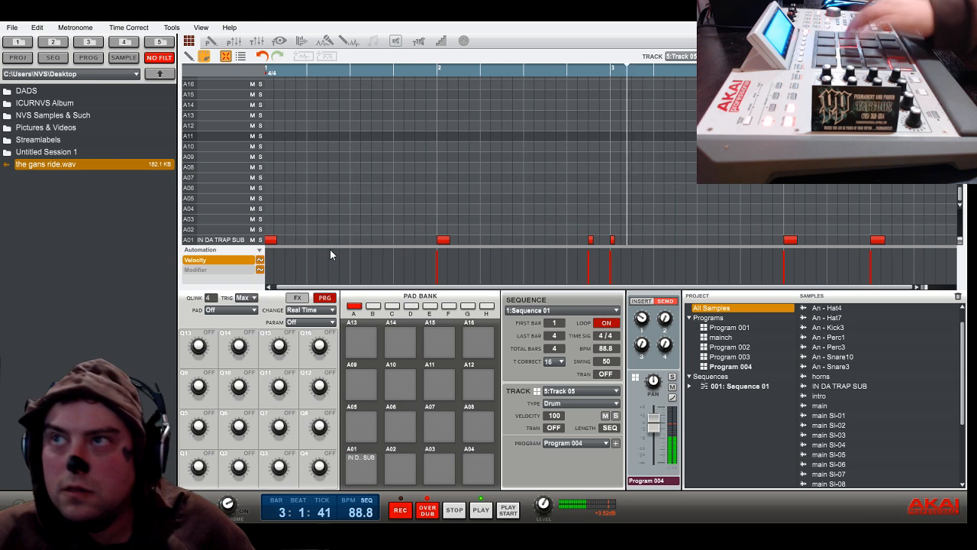
Delete the two short IN DA TRAP SUB notes around the start of bar 3 and overdub one on bar 3's first beat
left_click(455, 511)
left_click_drag(618, 239, 562, 247)
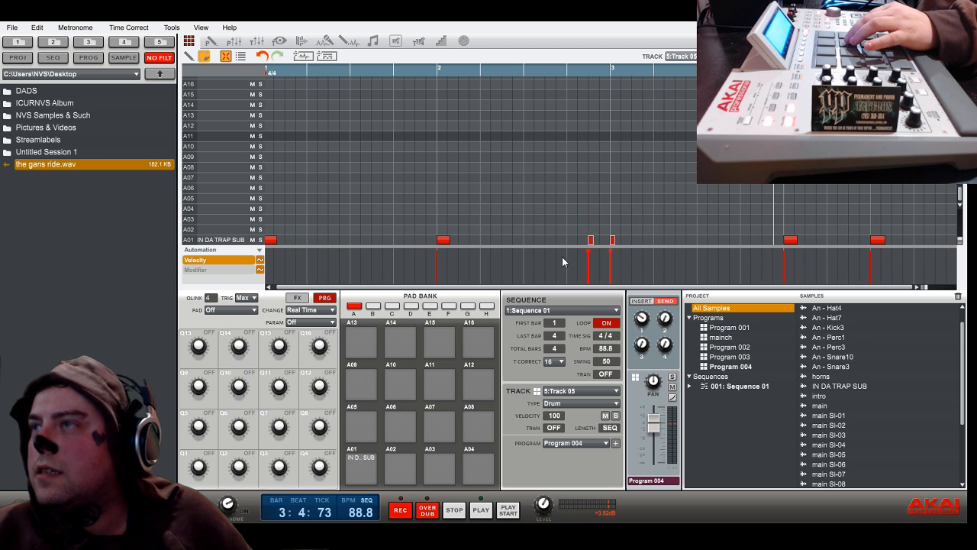
key("Delete")
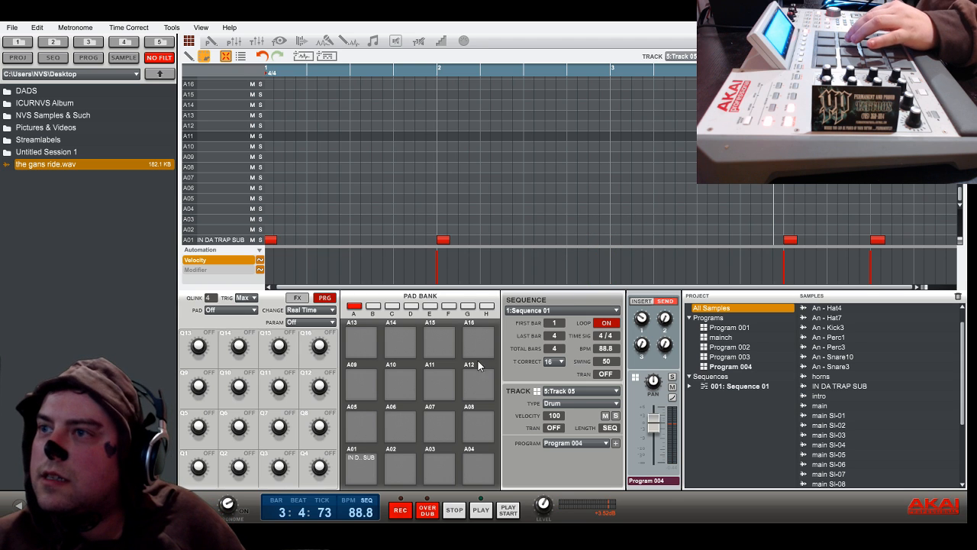
left_click(481, 512)
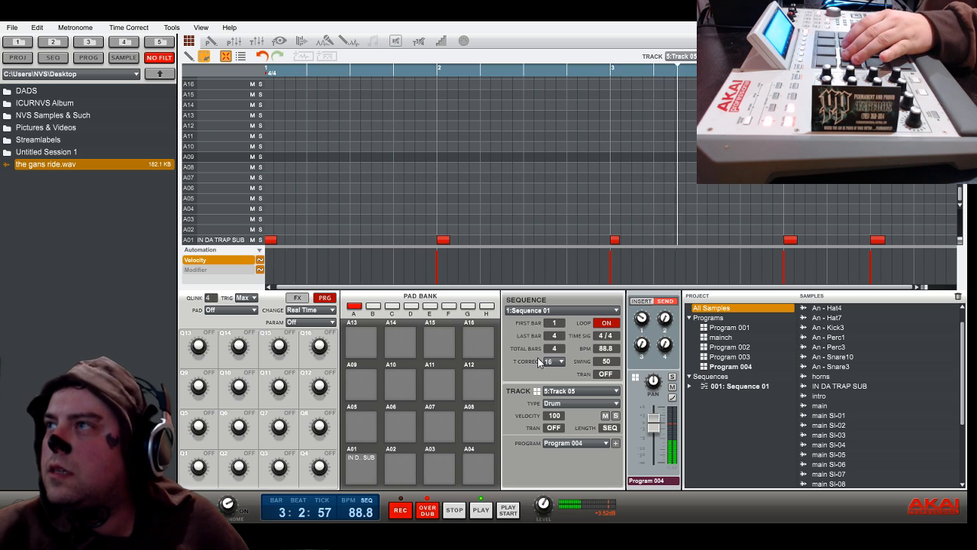
left_click(36, 72)
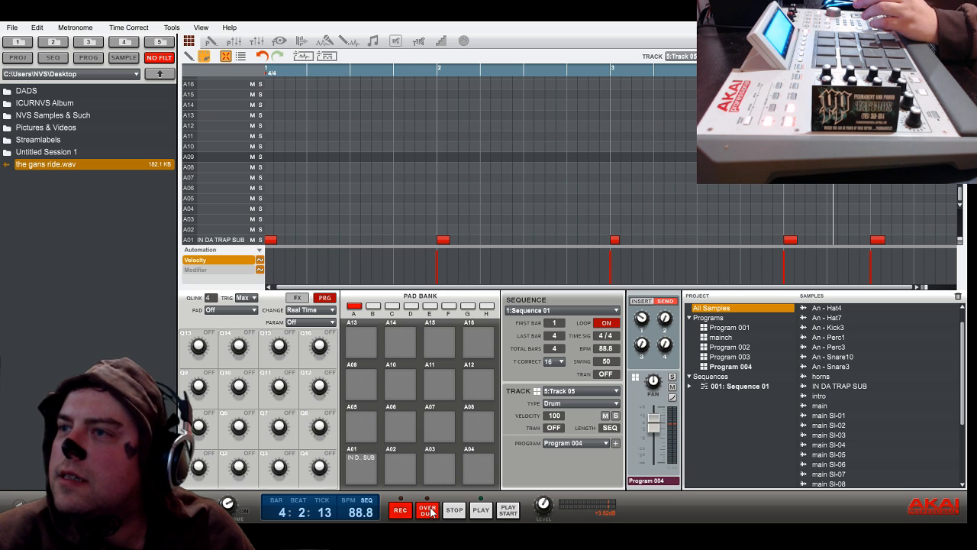
Play the sequence, overdub IN DA TRAP SUB pickups before bars 2 and 4 and near the sequence's end, and delete the one before bar 2
left_click(508, 512)
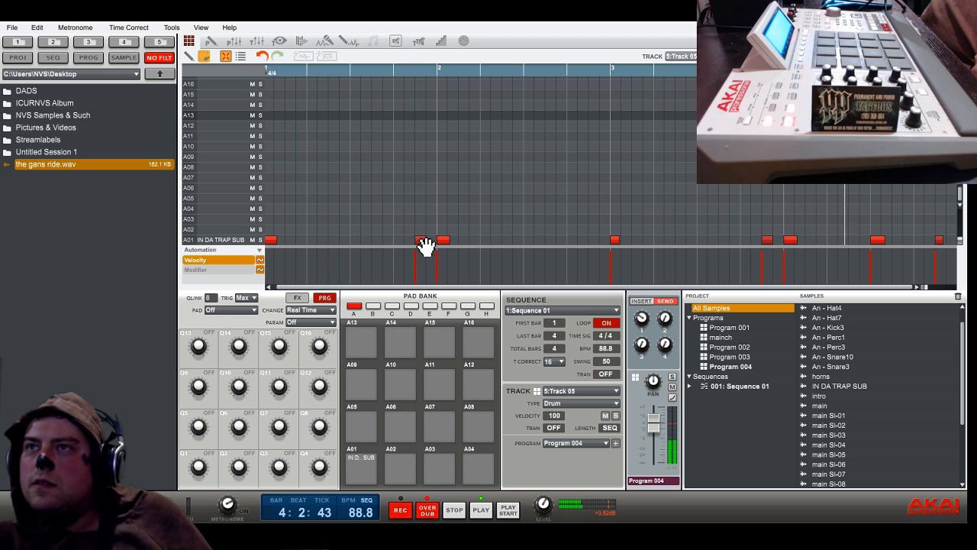
left_click_drag(425, 245, 533, 241)
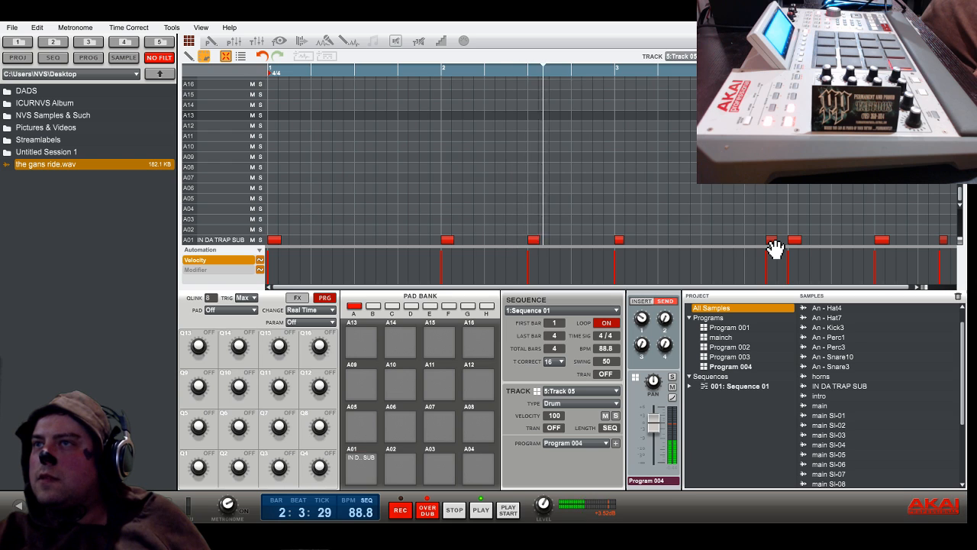
left_click_drag(532, 246, 413, 247)
key("Delete")
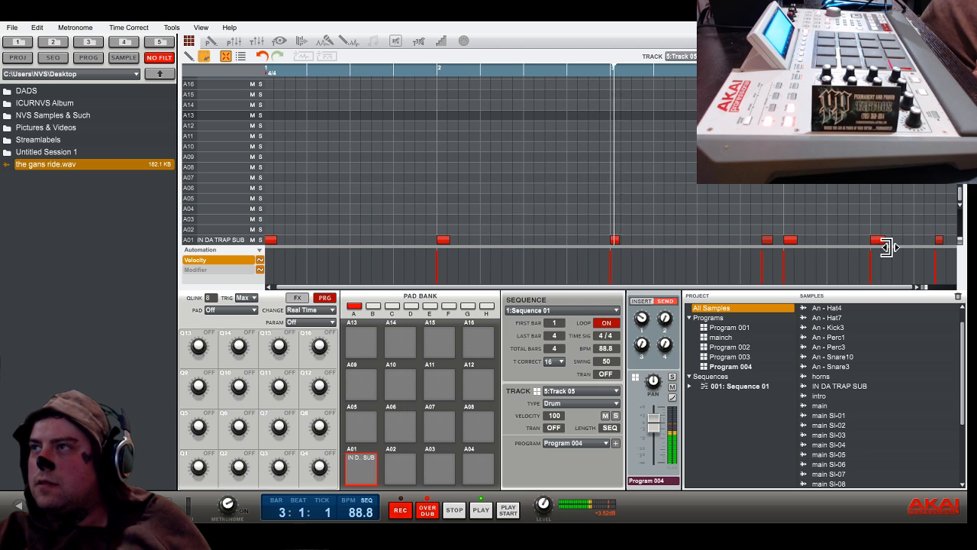
Move bar 4's beat-3 IN DA TRAP SUB note to beat 4 and rework the pickups, adding one before bar 3 and removing the one before bar 4
left_click_drag(881, 243, 924, 253)
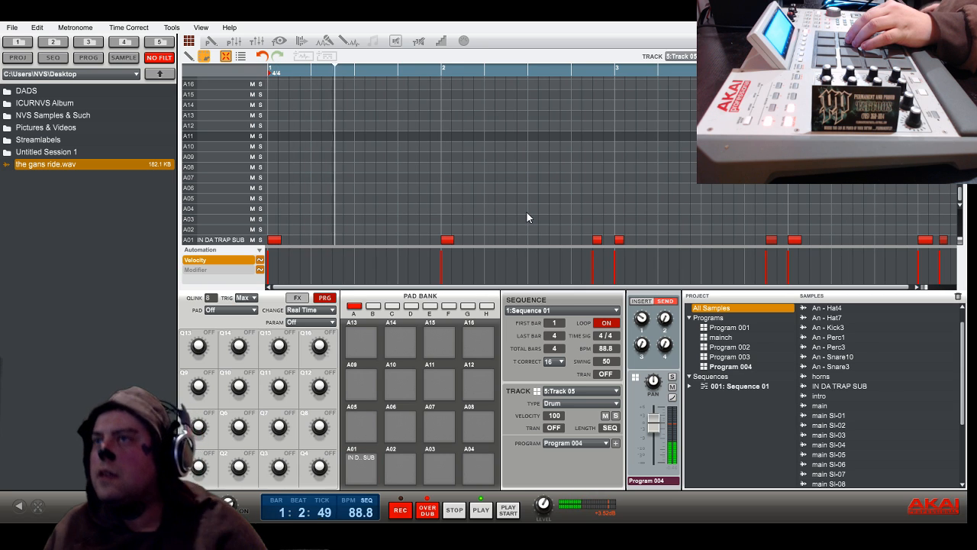
left_click(454, 511)
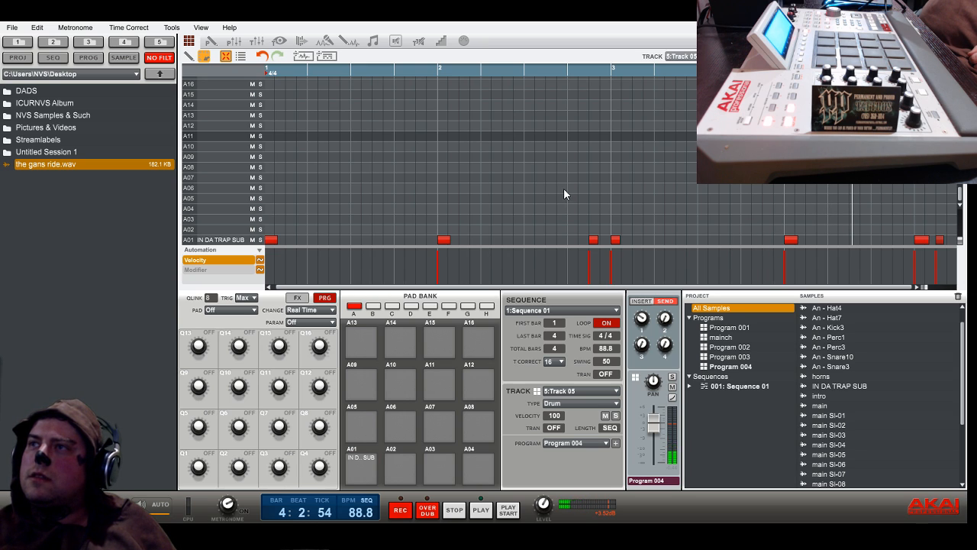
left_click(19, 76)
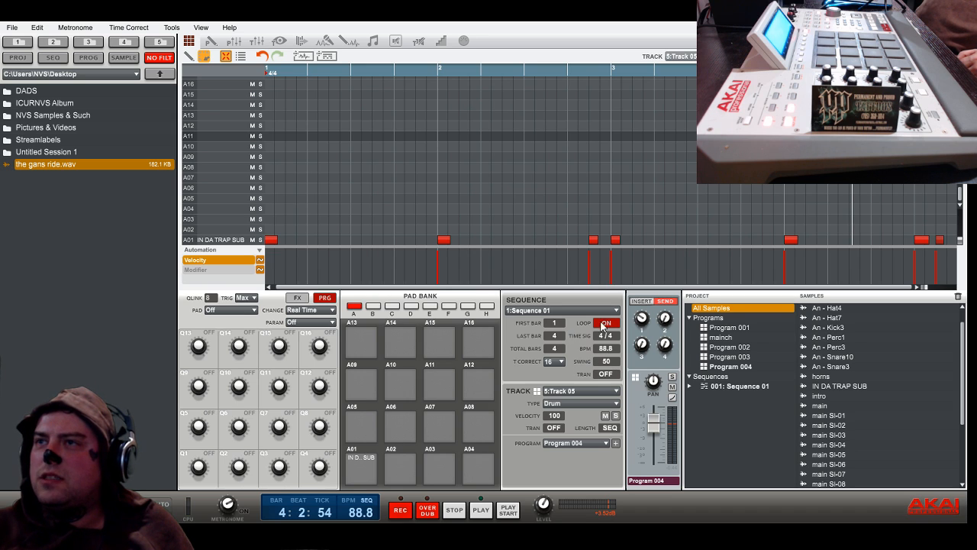
Switch to Track 02 with the An - Kick3 pattern and unmute it
left_click(613, 394)
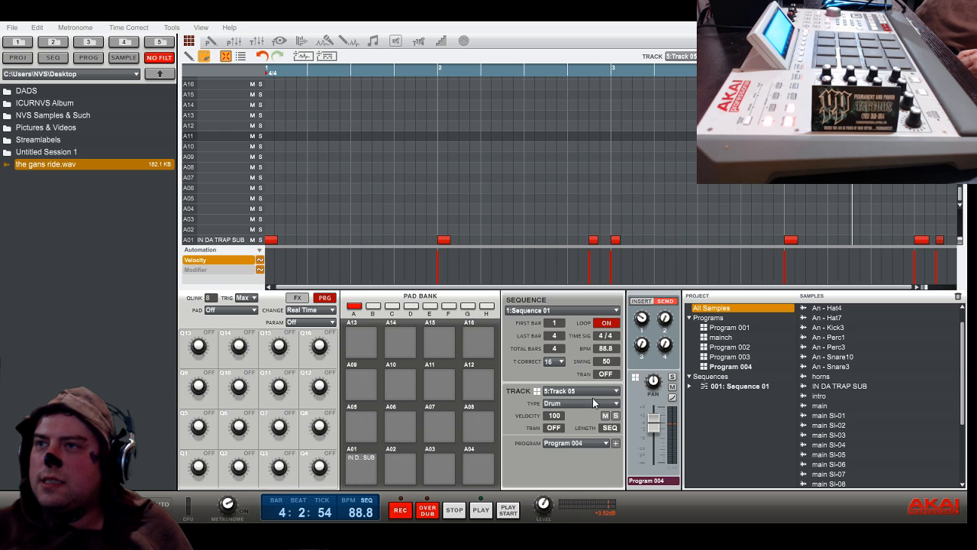
left_click(568, 409)
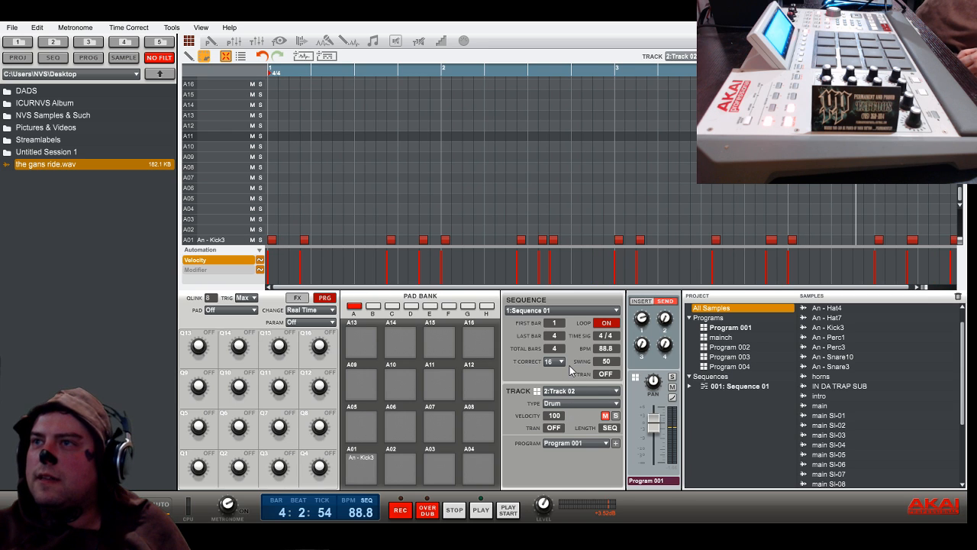
left_click(605, 415)
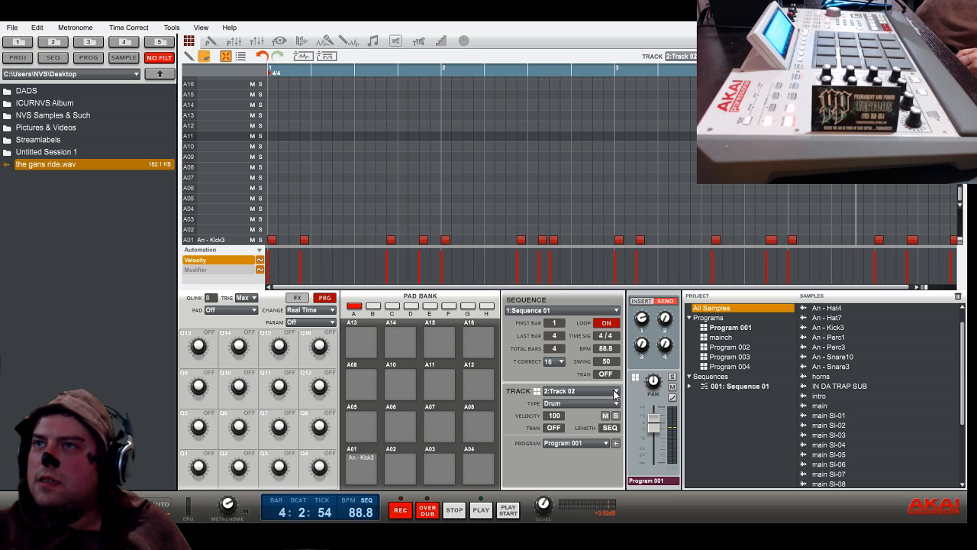
Return to Track 05, remove the compressor insert from its Program 004 channel and play the sequence from the start
left_click(615, 393)
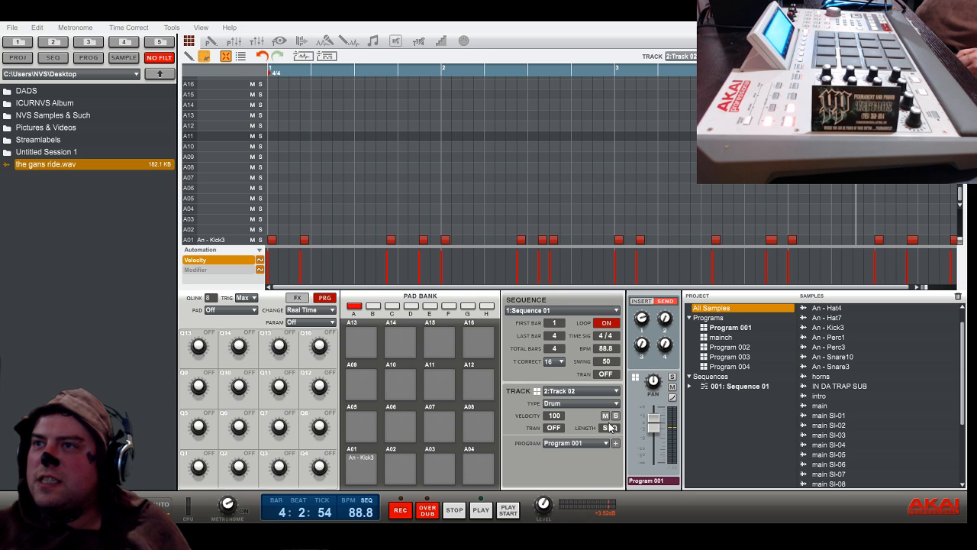
left_click(566, 410)
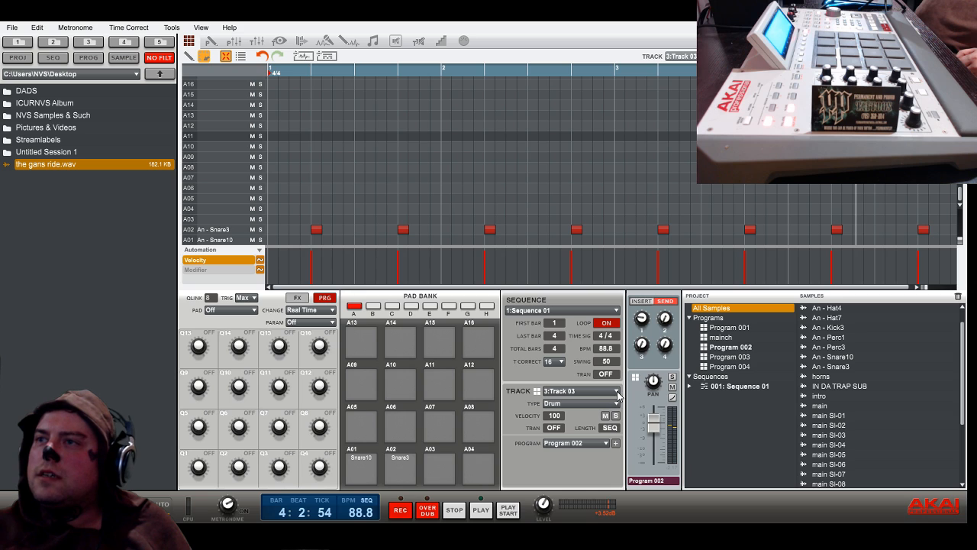
left_click(588, 400)
left_click_drag(654, 436, 655, 416)
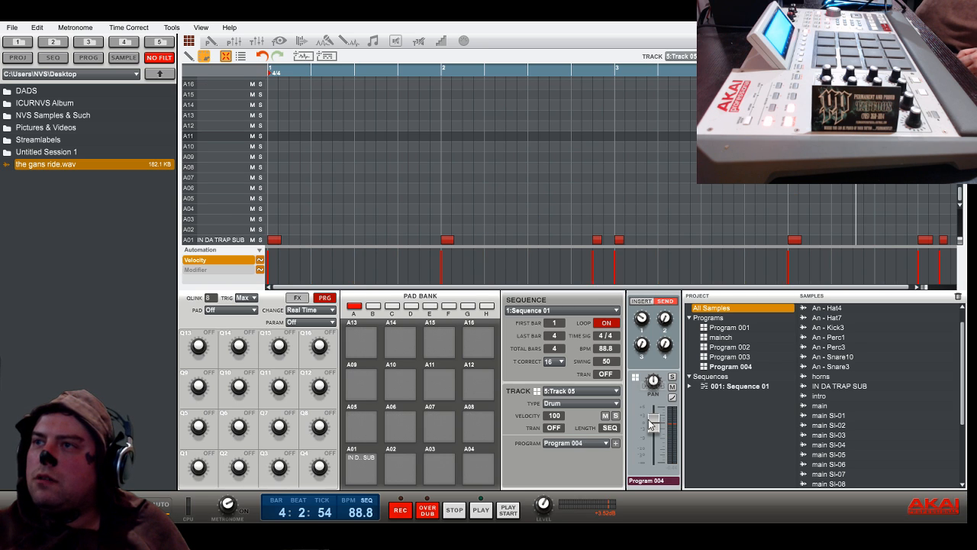
mouse_move(641, 318)
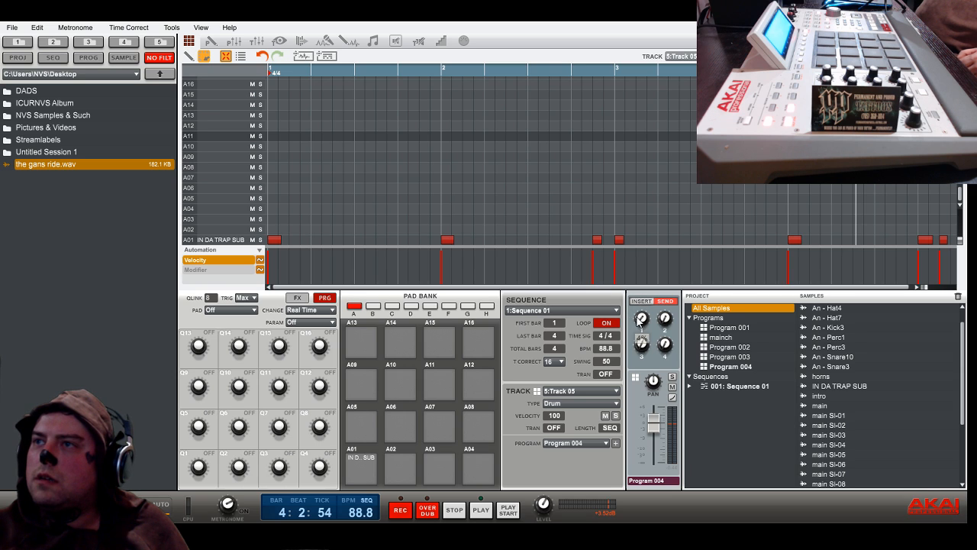
left_click(642, 302)
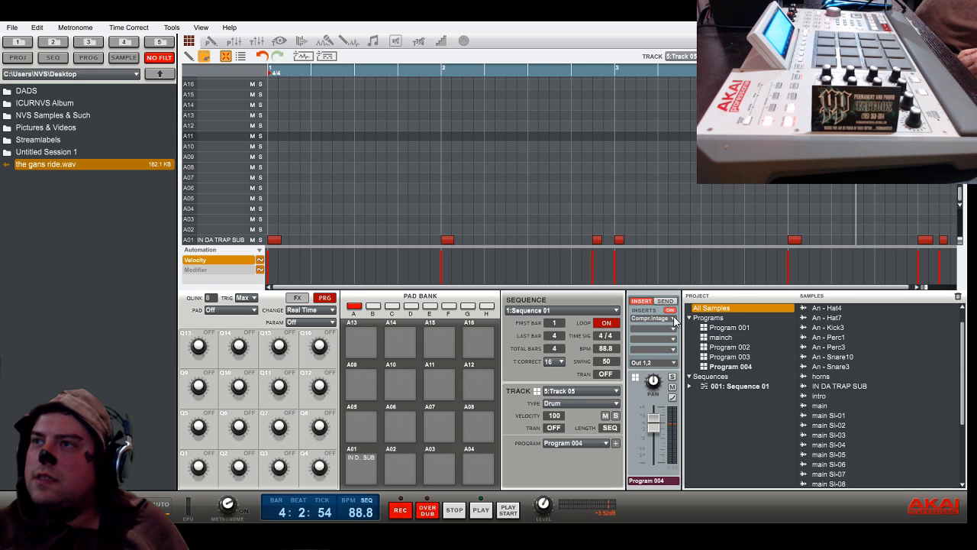
left_click(903, 401)
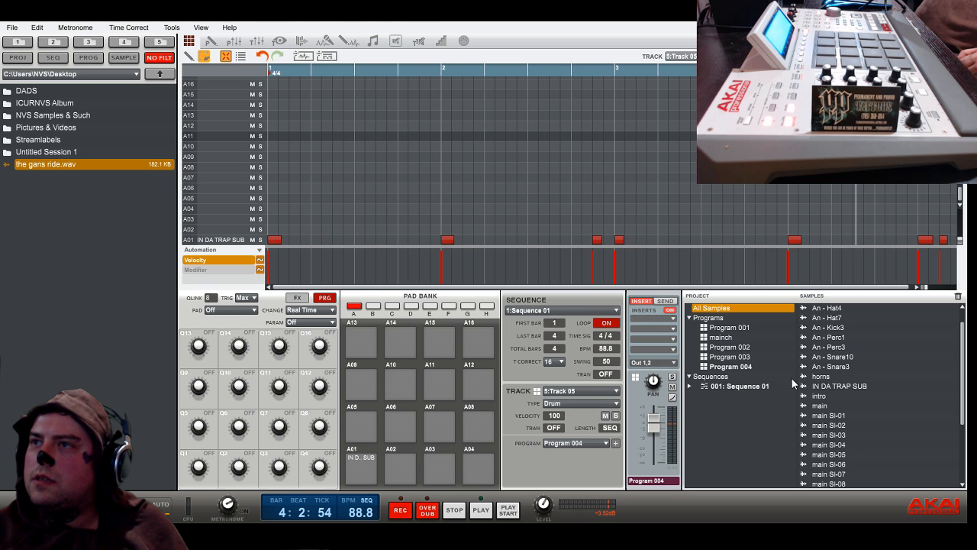
left_click(511, 510)
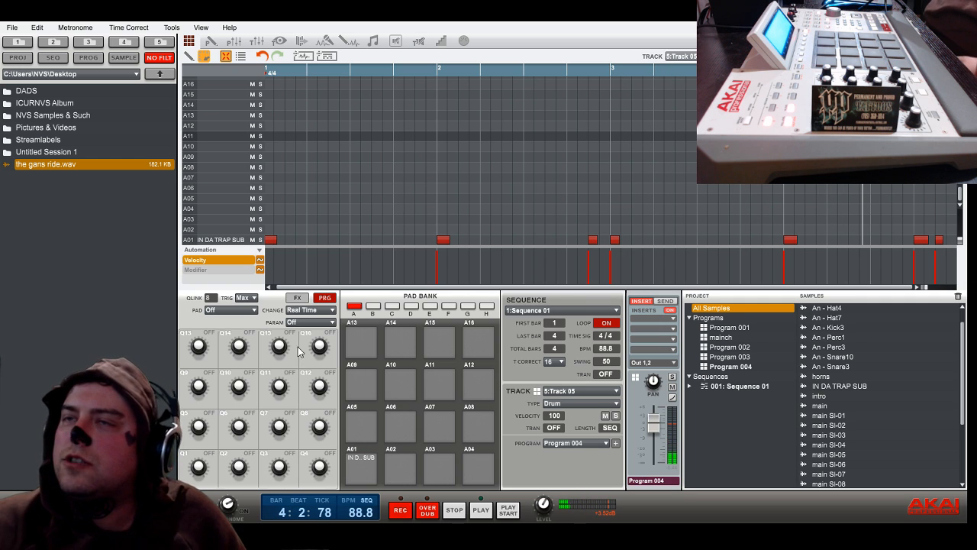
Copy Sequence 01 successively into the unused sequence slots 2, 3, 4 and 5
left_click(12, 27)
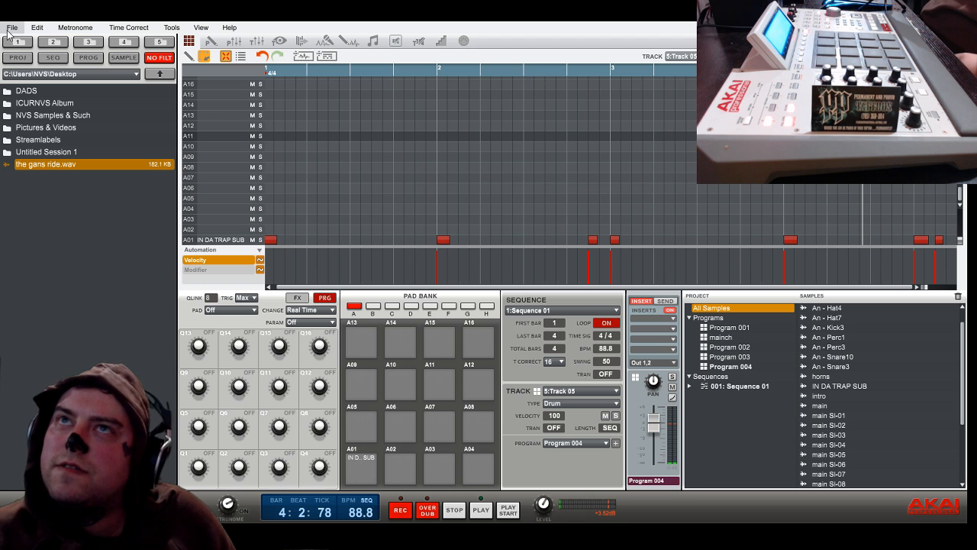
left_click(29, 90)
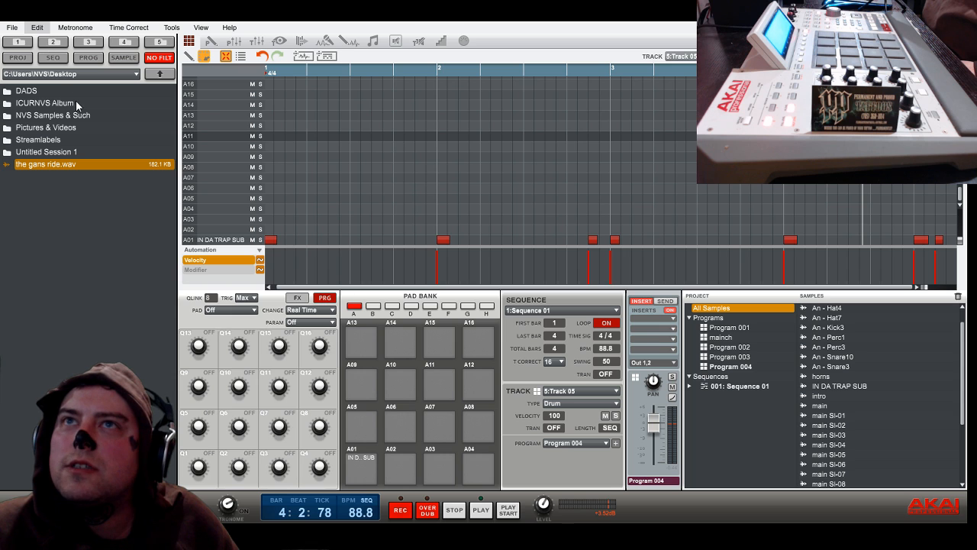
left_click(256, 222)
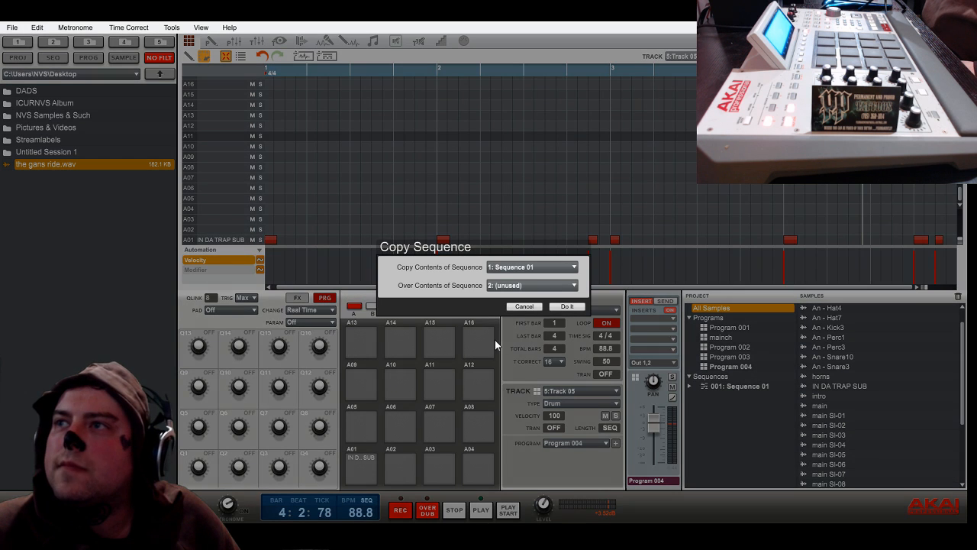
left_click(565, 305)
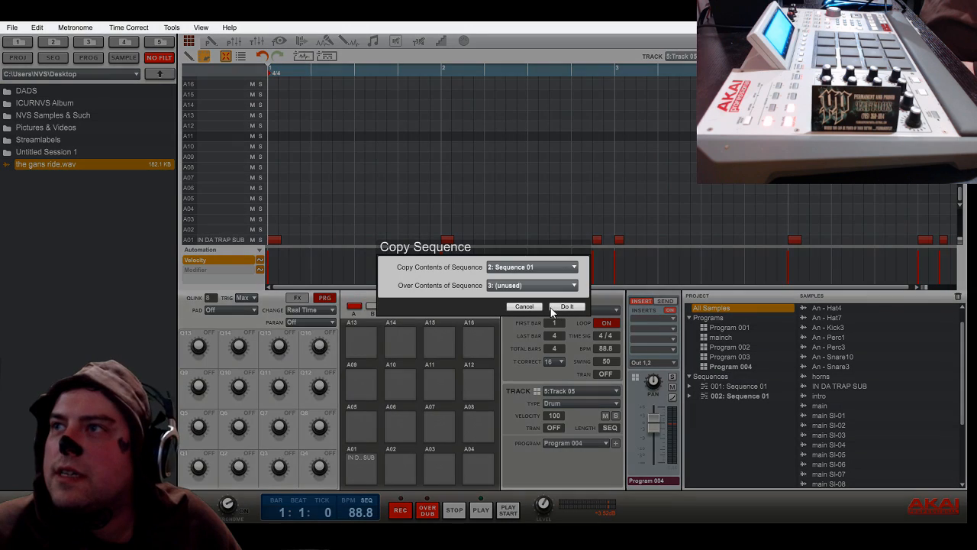
left_click(574, 310)
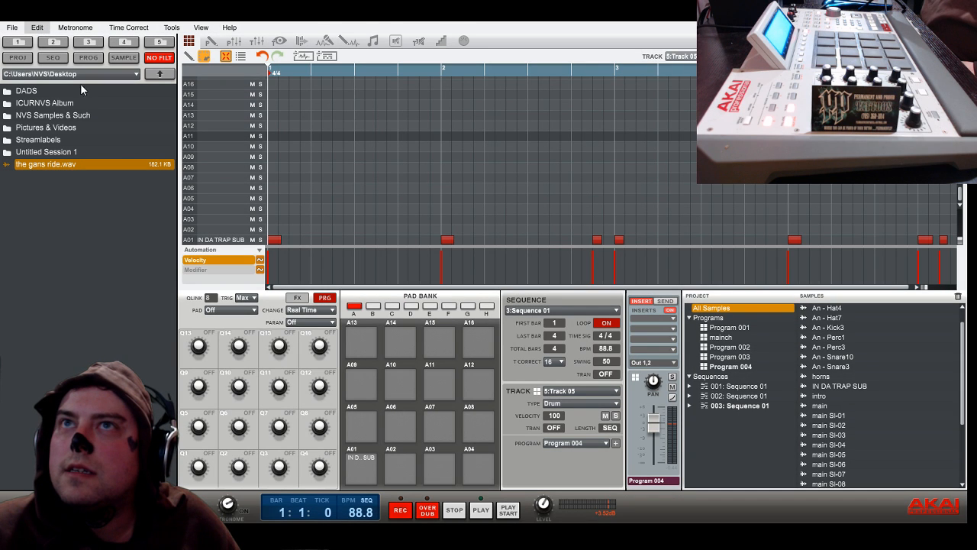
left_click(299, 222)
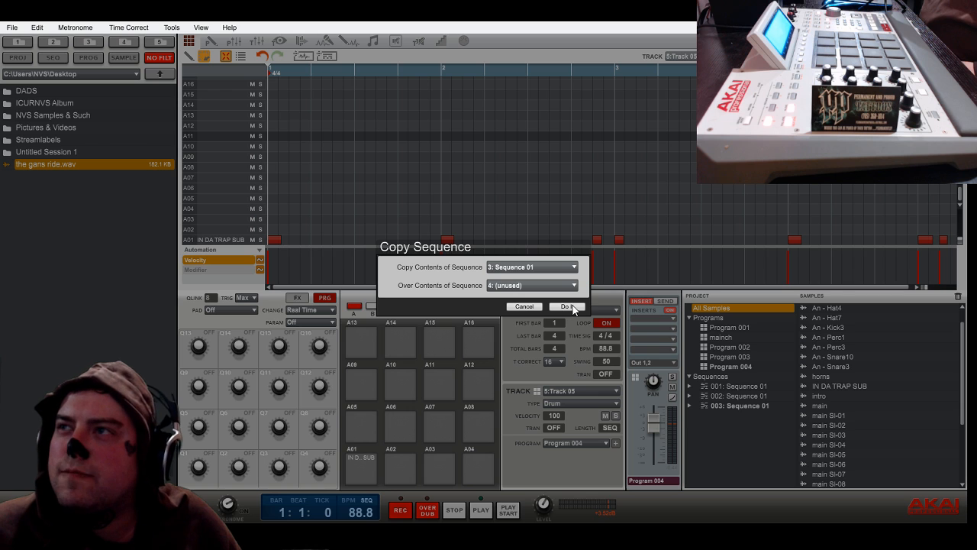
left_click(571, 307)
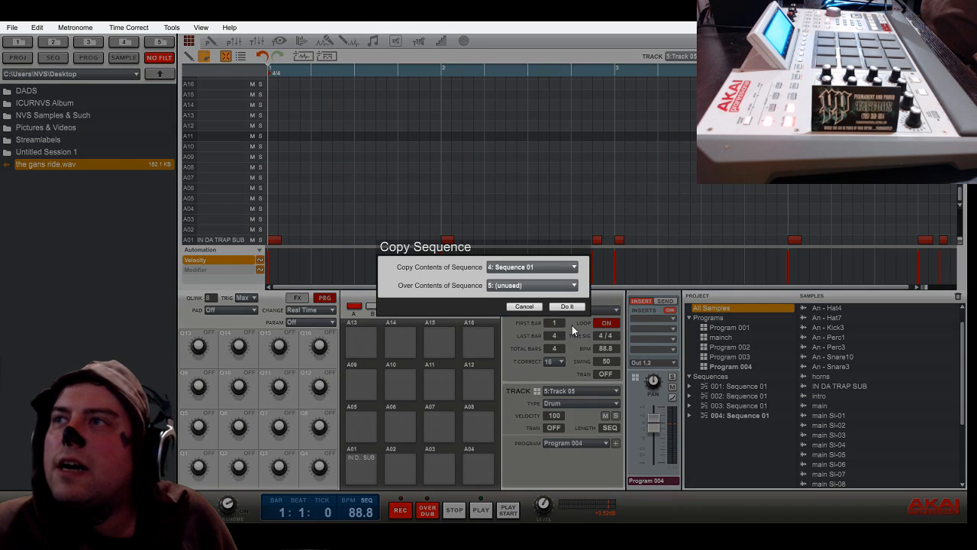
left_click(567, 306)
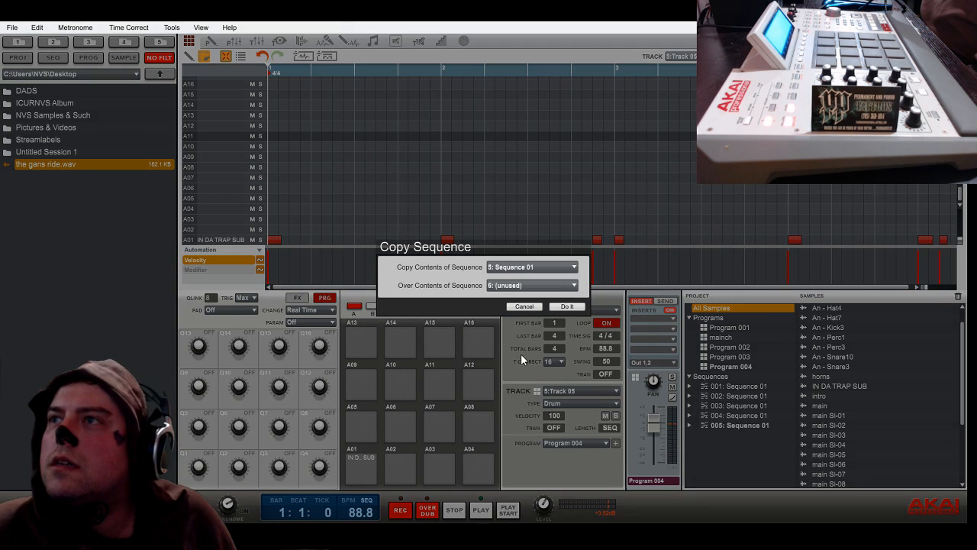
Continue copying the sequence into the unused slots 6, 7, 8 and 9
left_click(565, 306)
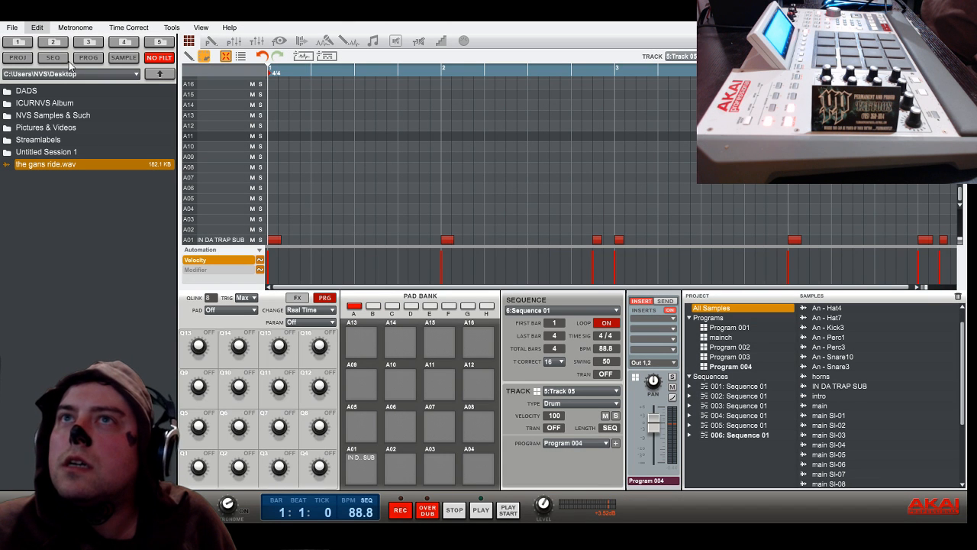
left_click(257, 225)
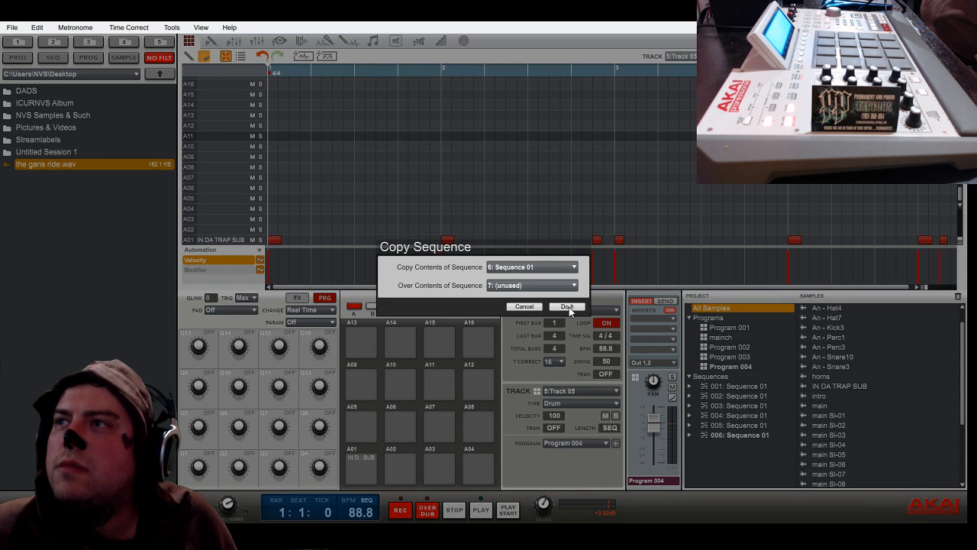
left_click(569, 306)
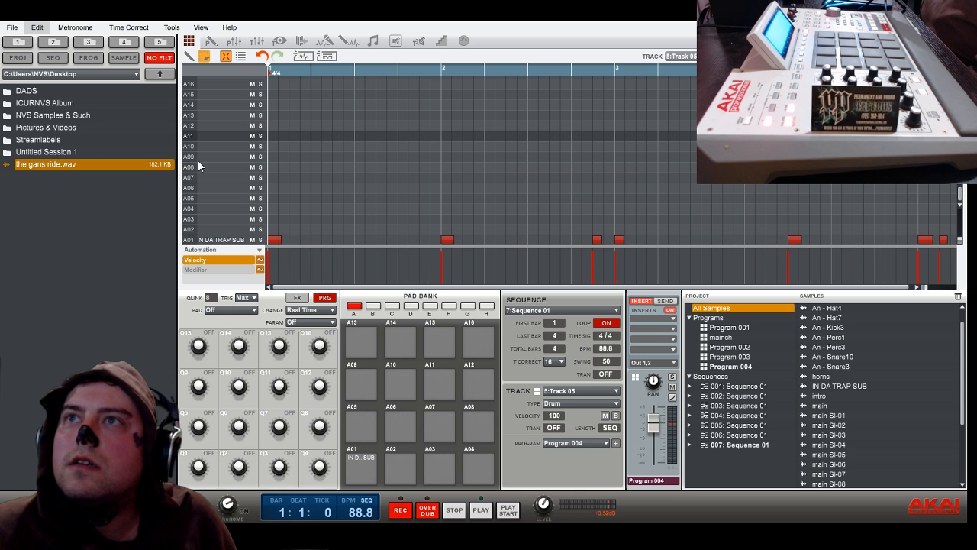
left_click(262, 221)
left_click(566, 308)
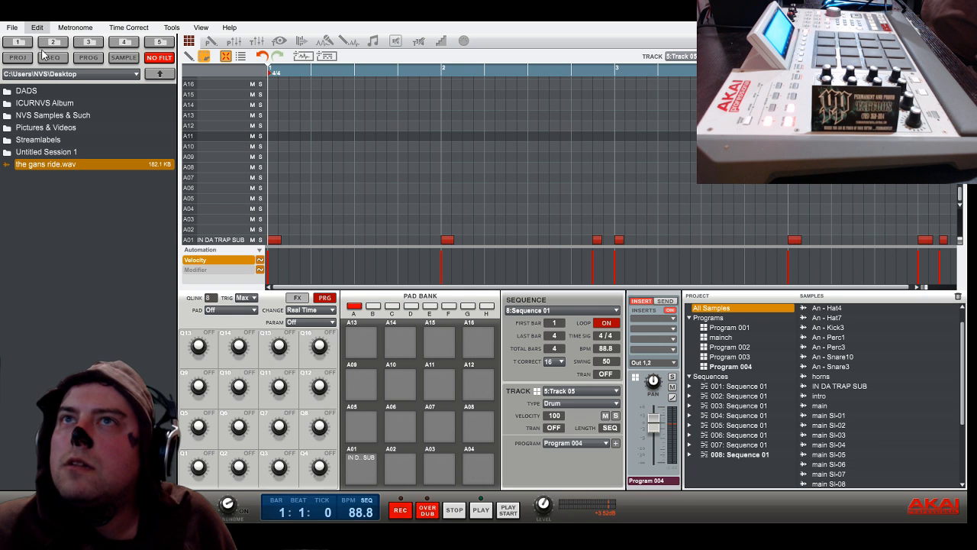
left_click(291, 218)
left_click(568, 307)
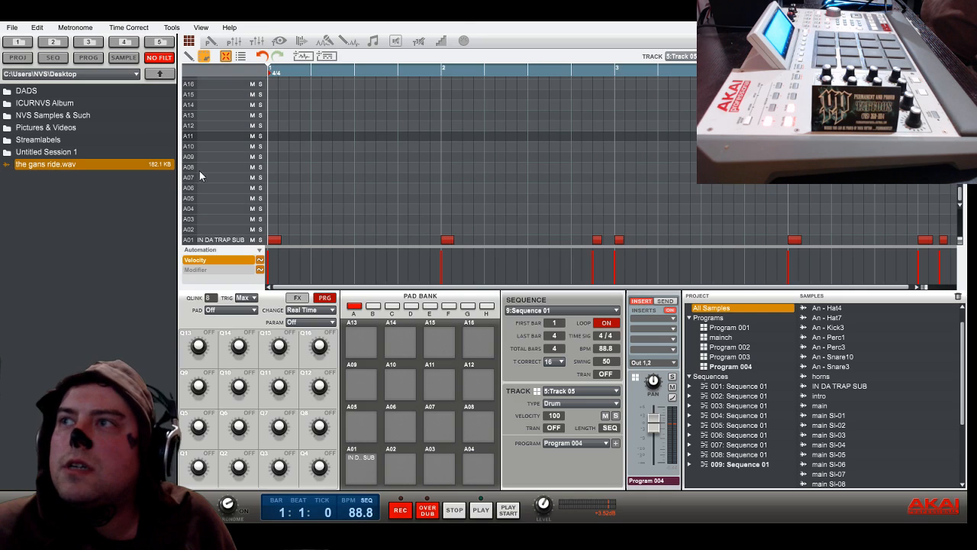
Play the copy in sequence slot 9 from its start and stop playback
left_click(49, 149)
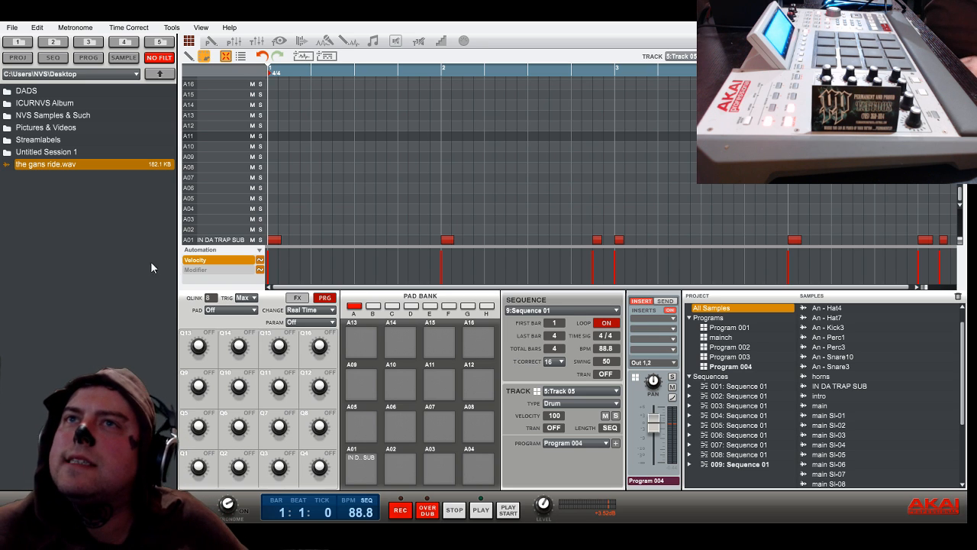
left_click(509, 513)
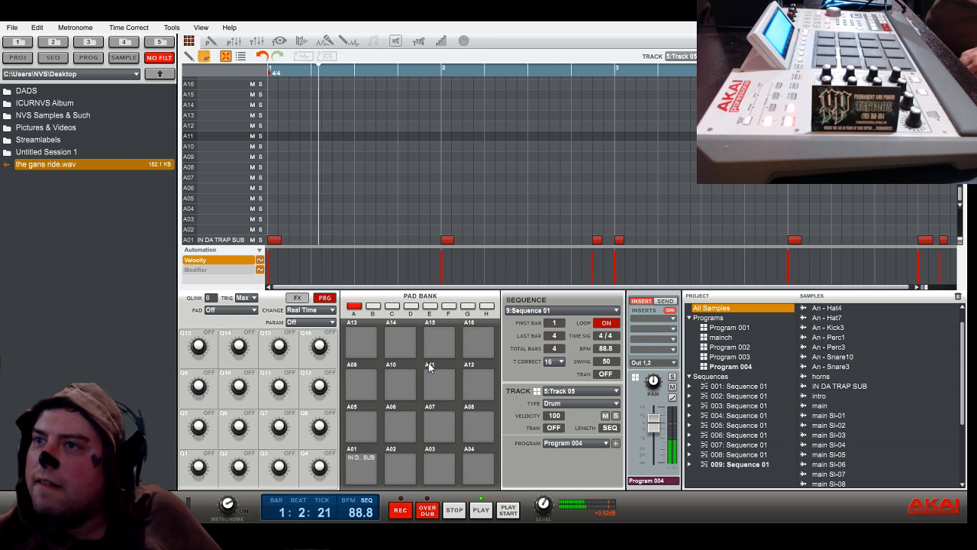
left_click(457, 514)
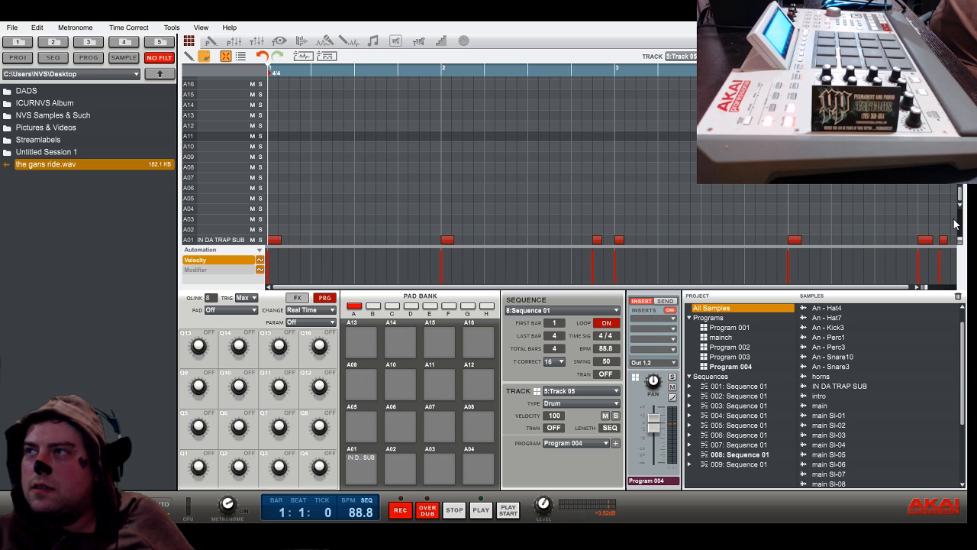
Delete all IN DA TRAP SUB notes from Track 05 in the slot 8 sequence
left_click_drag(954, 223, 265, 243)
key("Delete")
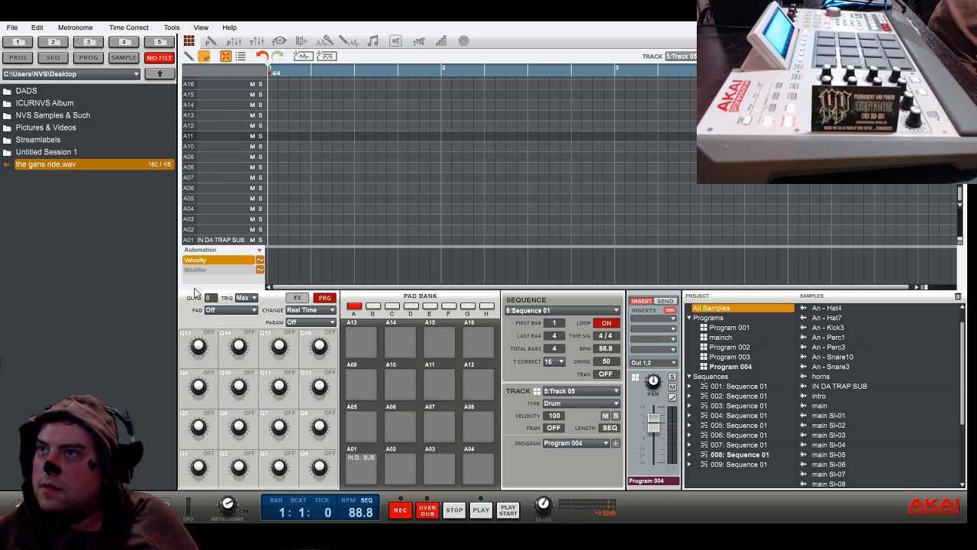
Delete all main slice notes from Track 01 and all An - Kick3 notes from Track 02 in the slot 8 sequence
left_click(617, 393)
left_click(599, 403)
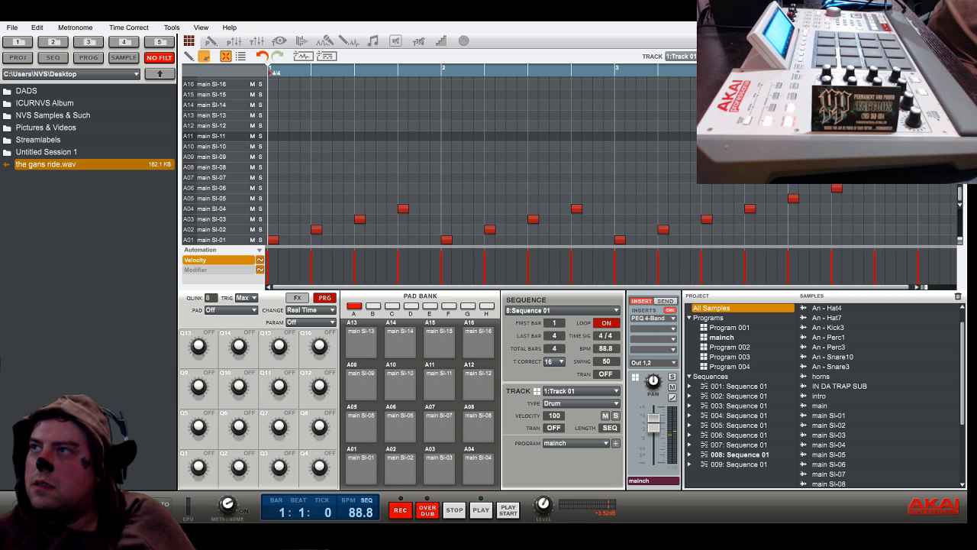
left_click_drag(947, 108, 249, 302)
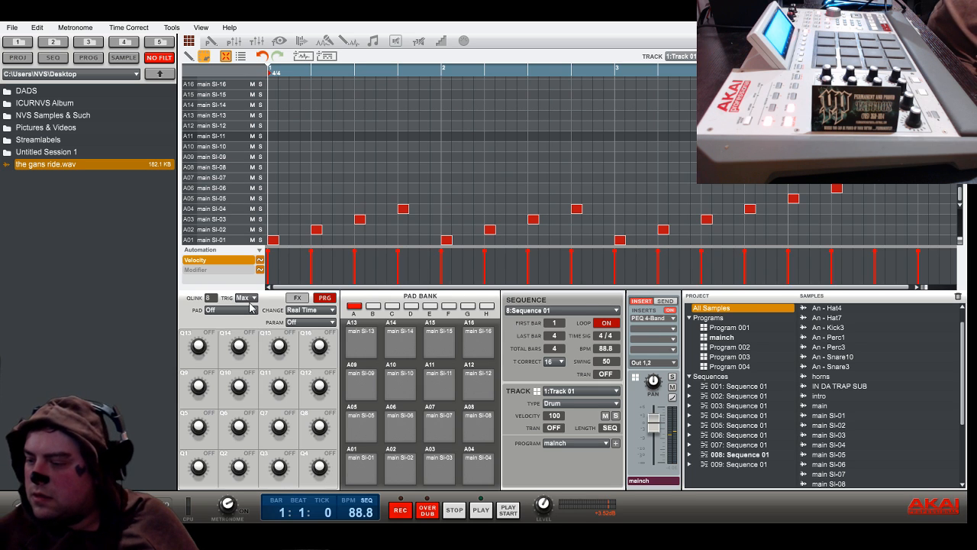
key("Delete")
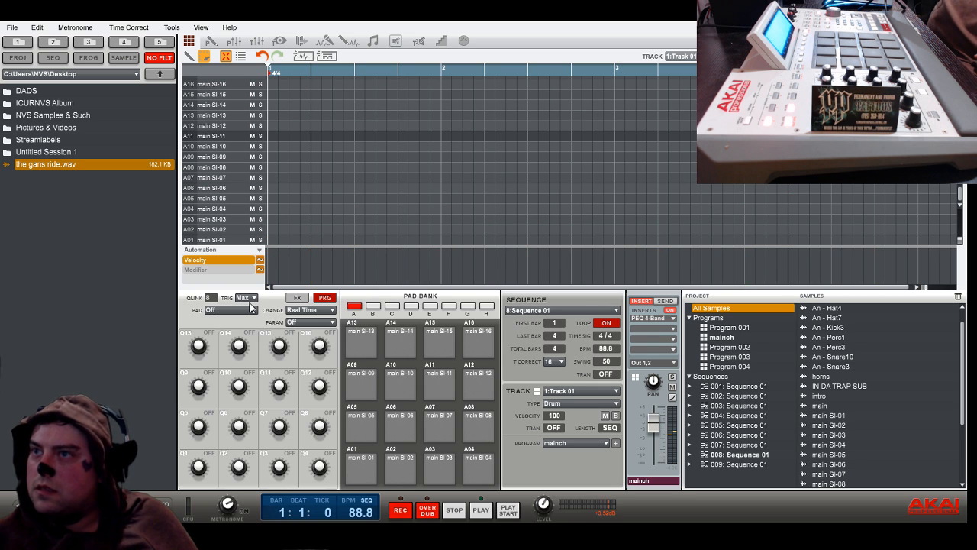
left_click(595, 391)
left_click(583, 411)
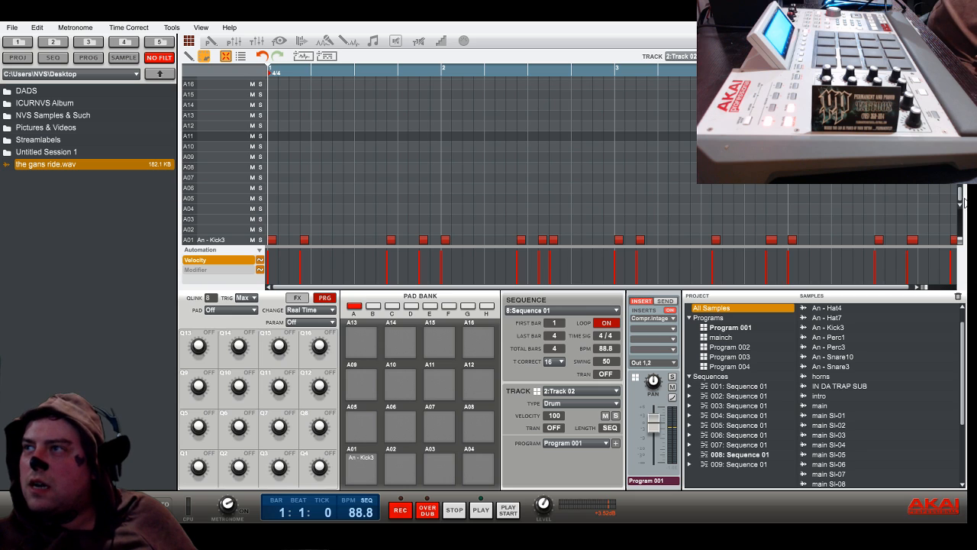
left_click_drag(275, 190, 957, 246)
key("Delete")
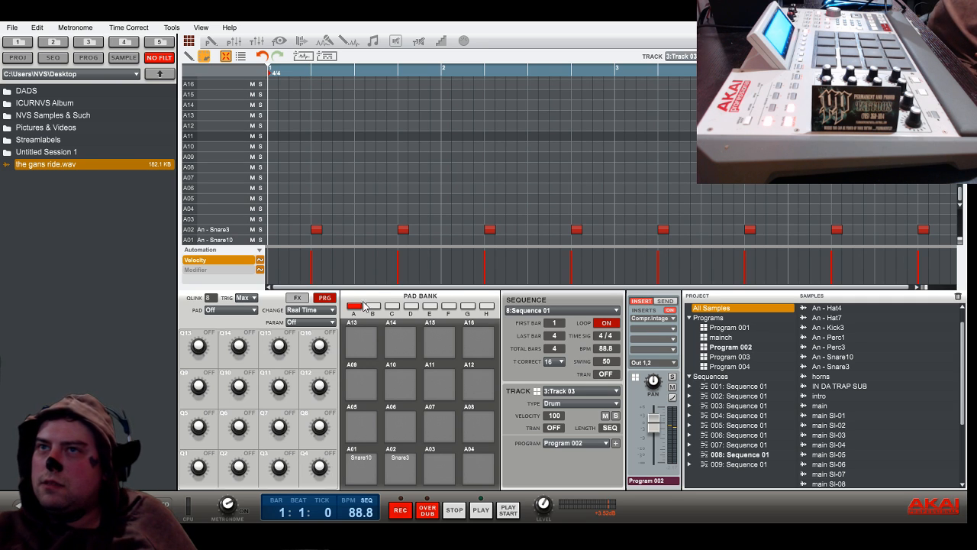
Delete the snare notes from Track 03 and all hat and cymbal notes from Track 04, and check Track 05
left_click_drag(295, 189, 956, 305)
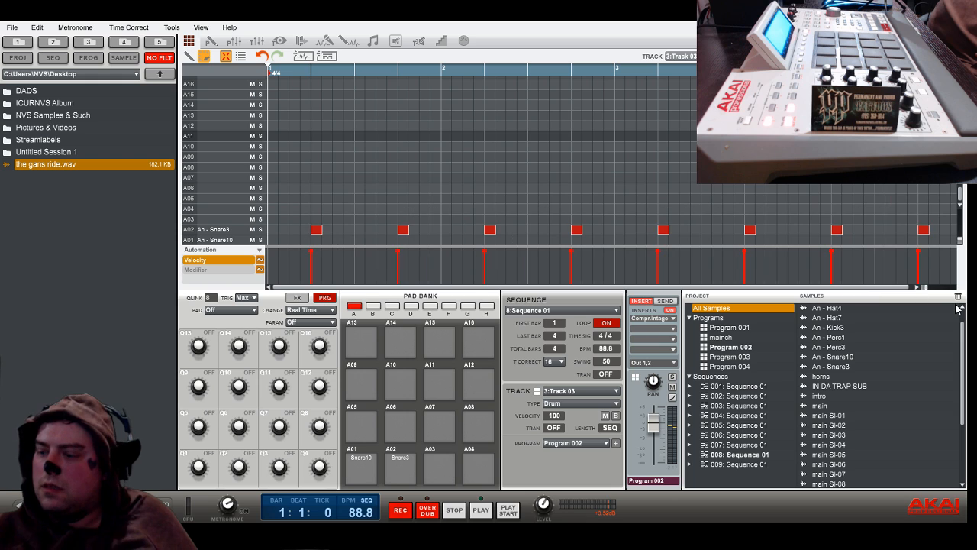
key("Delete")
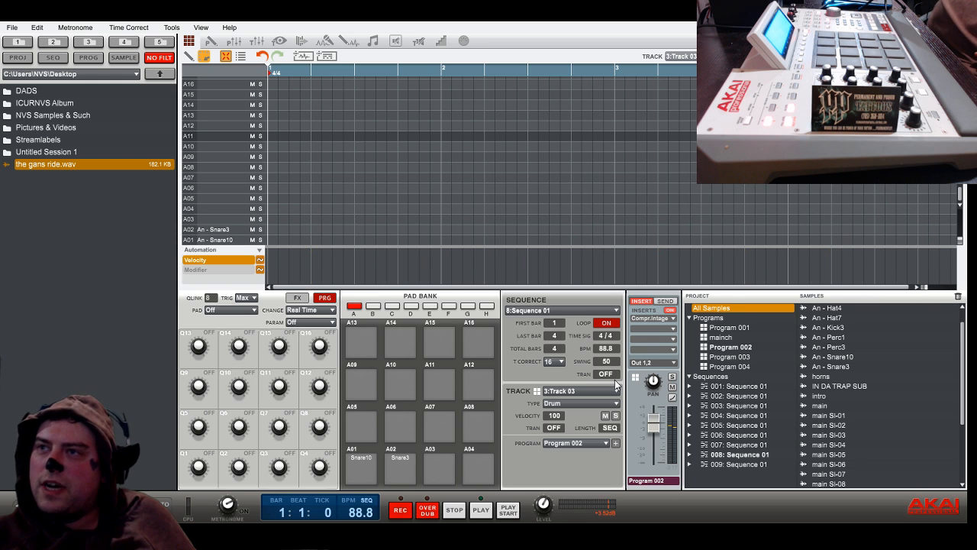
left_click(583, 426)
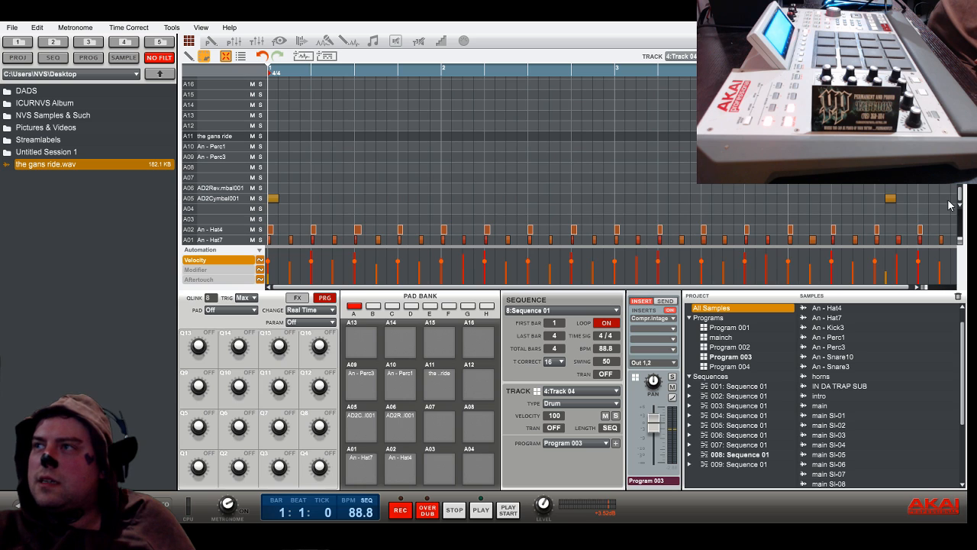
left_click_drag(946, 185, 175, 323)
key("Delete")
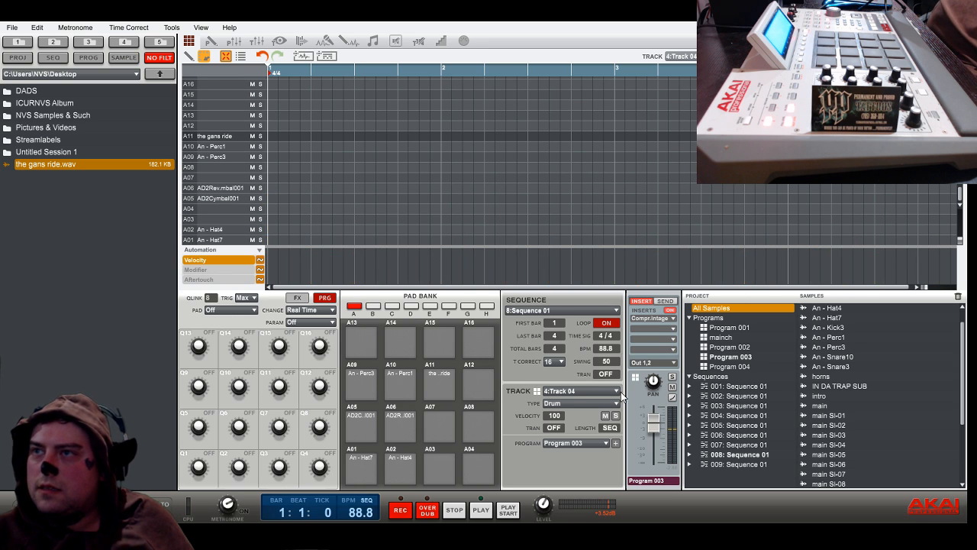
left_click(584, 437)
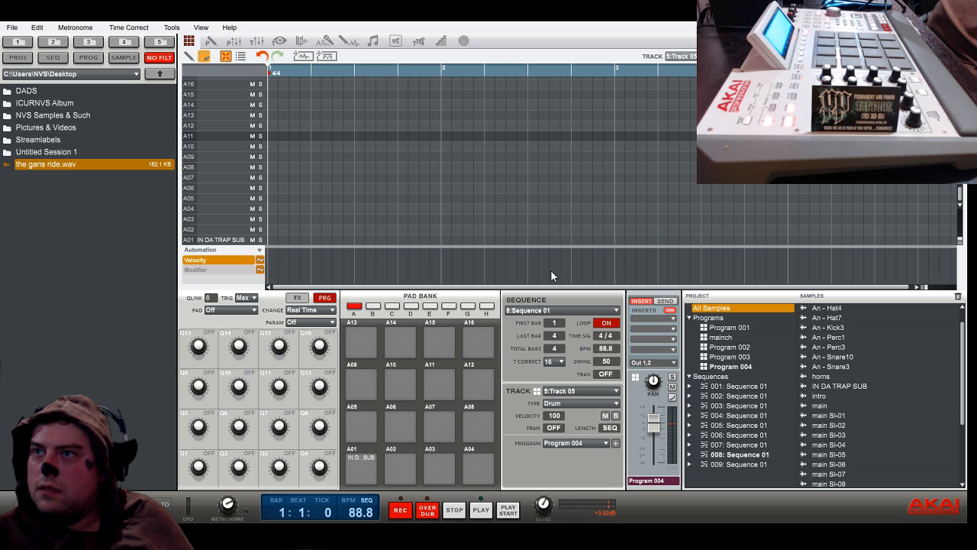
Create a new program on Track 04 and load the intro sample on pad A05 and the outro sample on pad A01
left_click(599, 426)
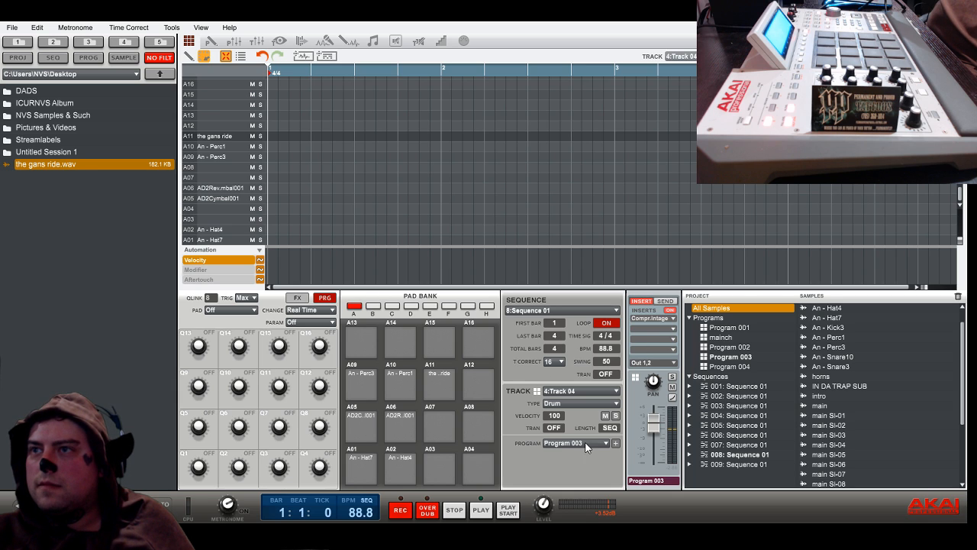
left_click(615, 443)
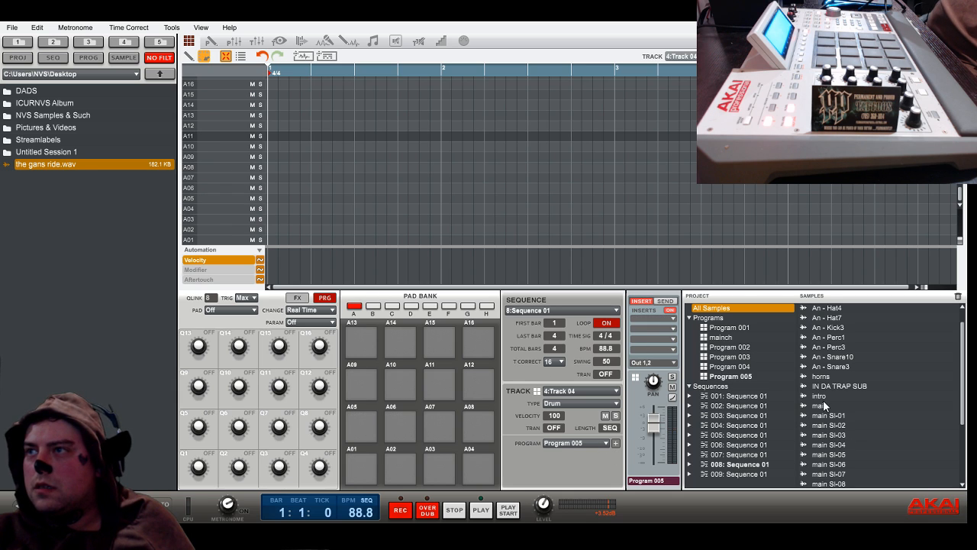
left_click_drag(819, 397, 363, 428)
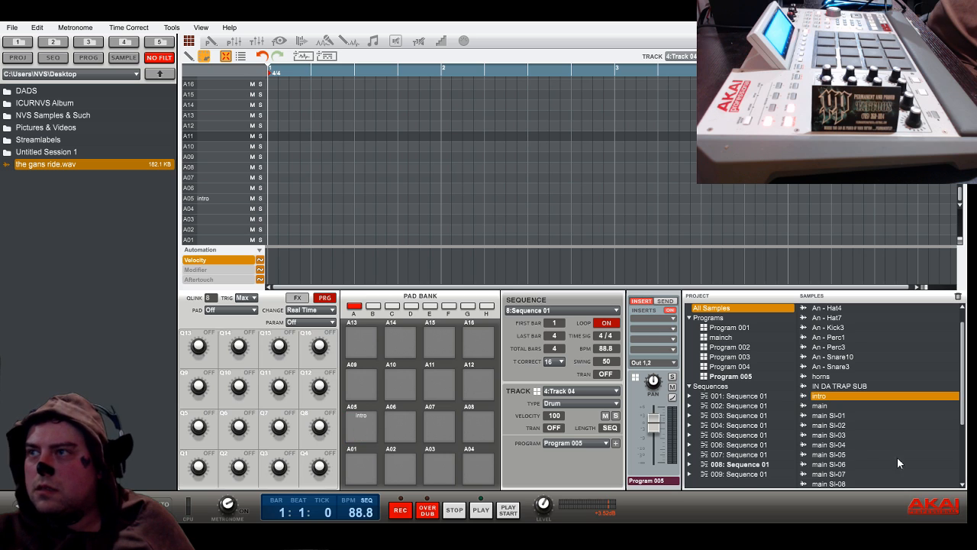
scroll(824, 438, "down", 2)
scroll(824, 439, "down", 2)
scroll(824, 437, "up", 2)
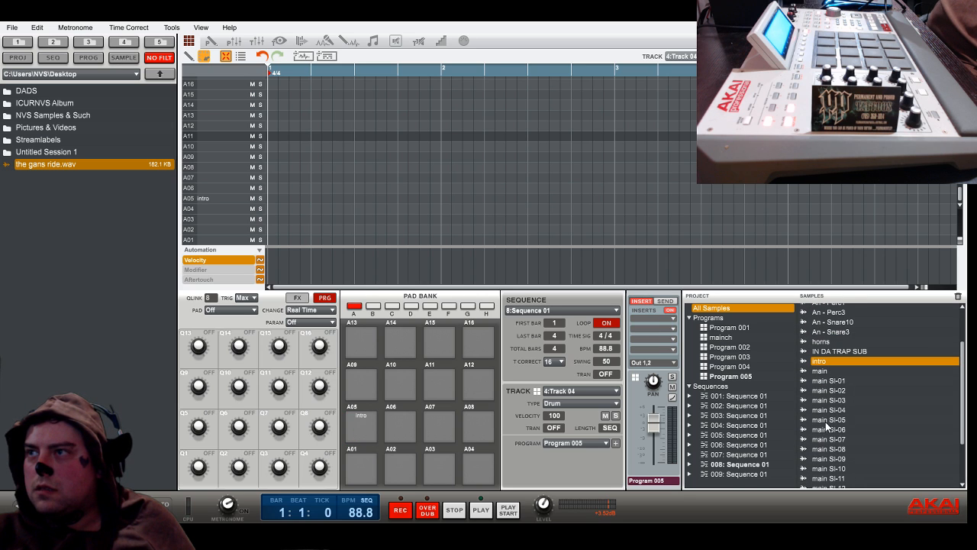
scroll(829, 392, "down", 2)
left_click_drag(821, 473, 352, 458)
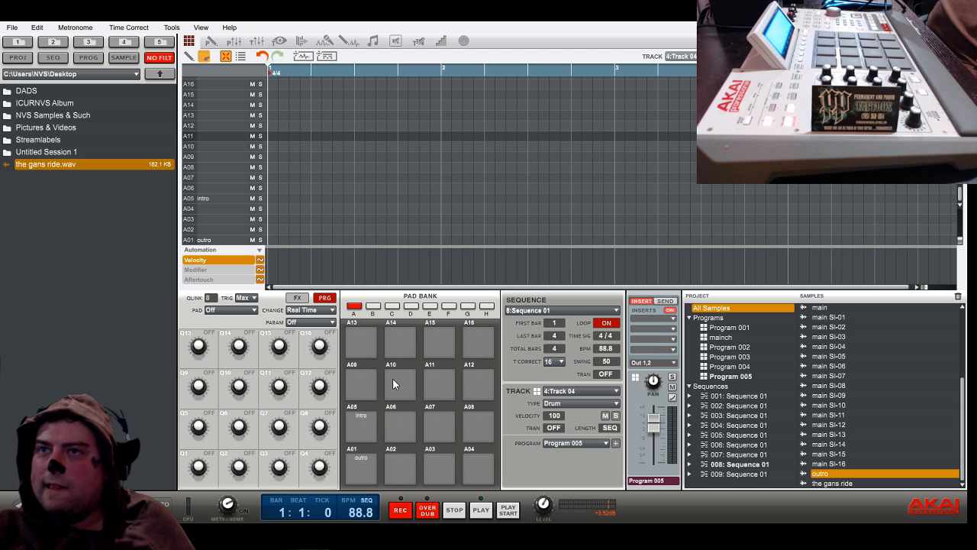
Add an outro note at the start of bar 1, play it, and move the note to the intro row A05
left_click(271, 239)
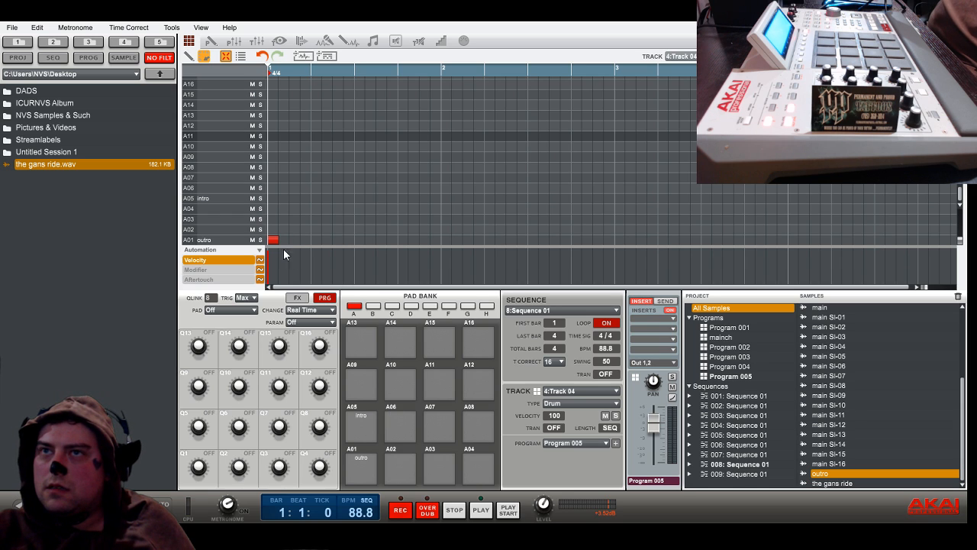
left_click(507, 510)
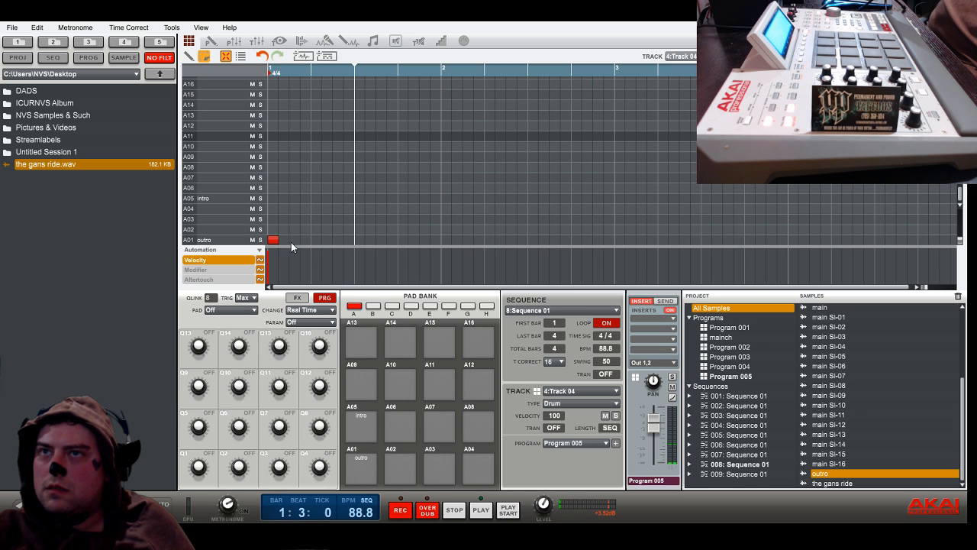
left_click_drag(276, 240, 277, 208)
Replace the intro sample on pad A05 with the horns sample and play the sequence from its start
scroll(839, 397, "up", 3)
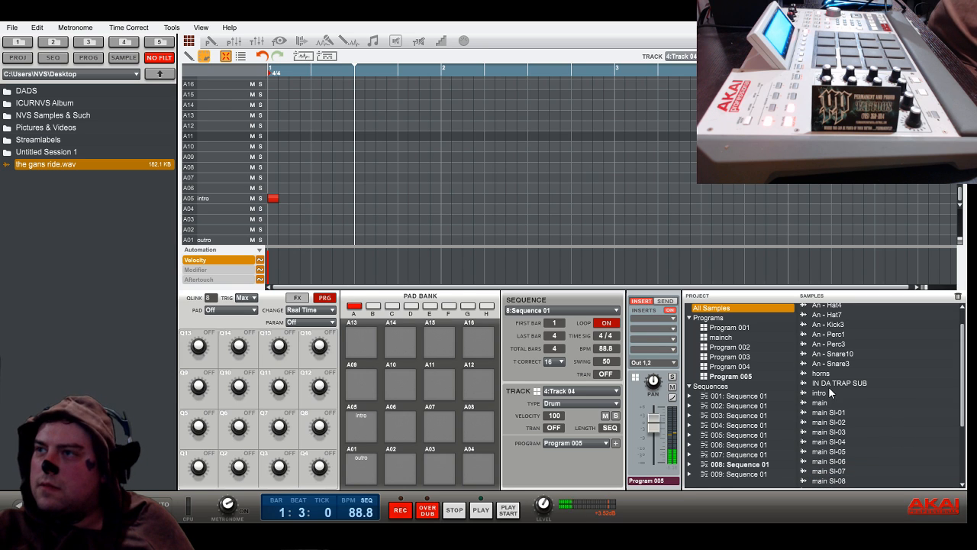
left_click_drag(825, 376, 365, 432)
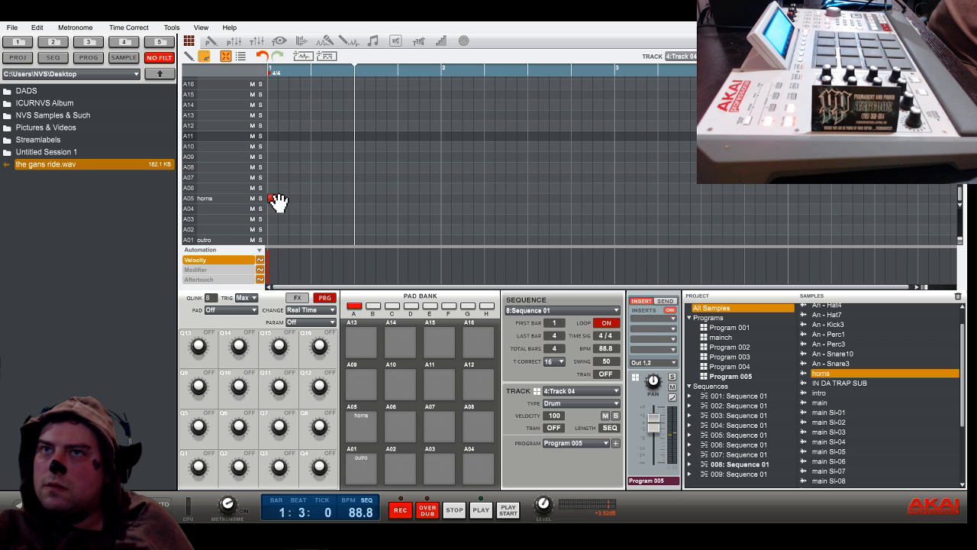
left_click(509, 509)
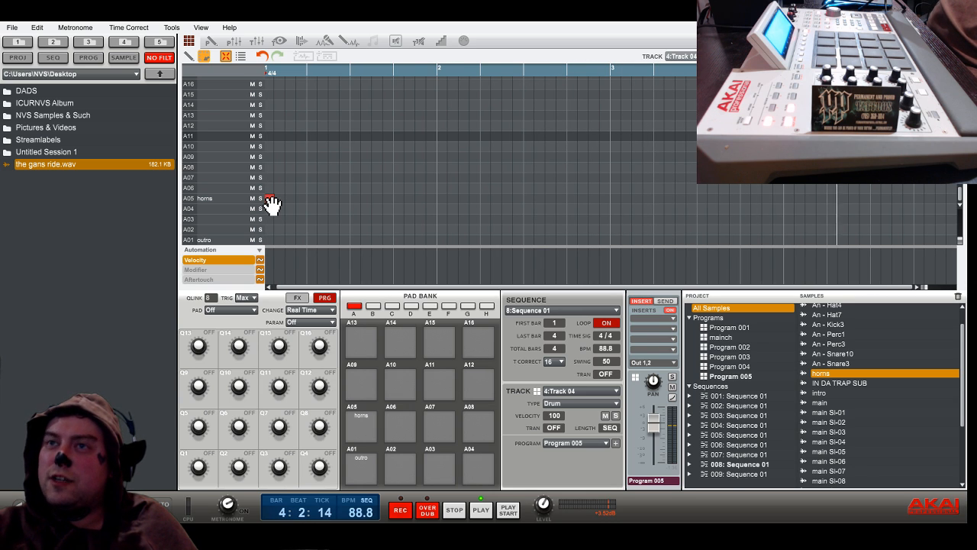
Try the horns note at beat 3 of bar 4 and at the last sixteenth of bar 2, playing back each placement
left_click_drag(271, 204, 876, 200)
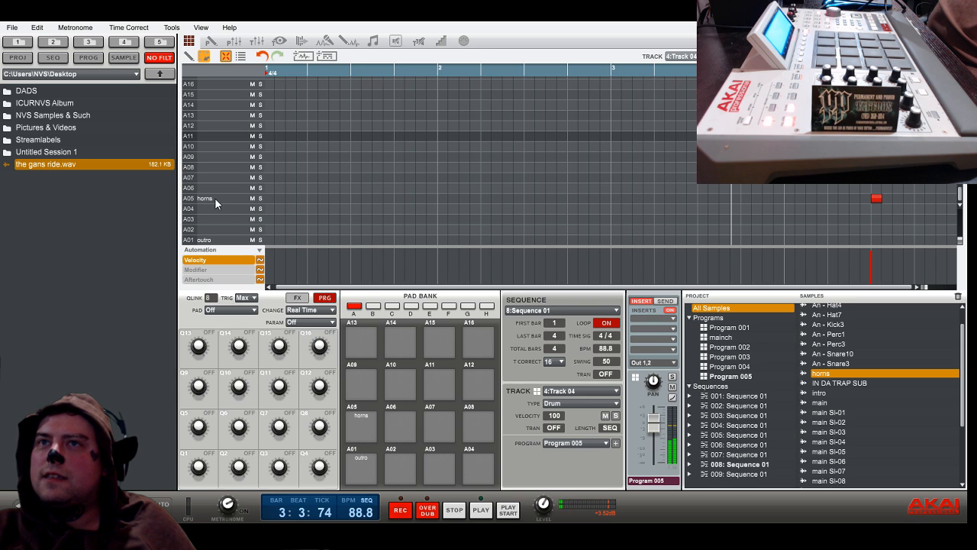
left_click(187, 199)
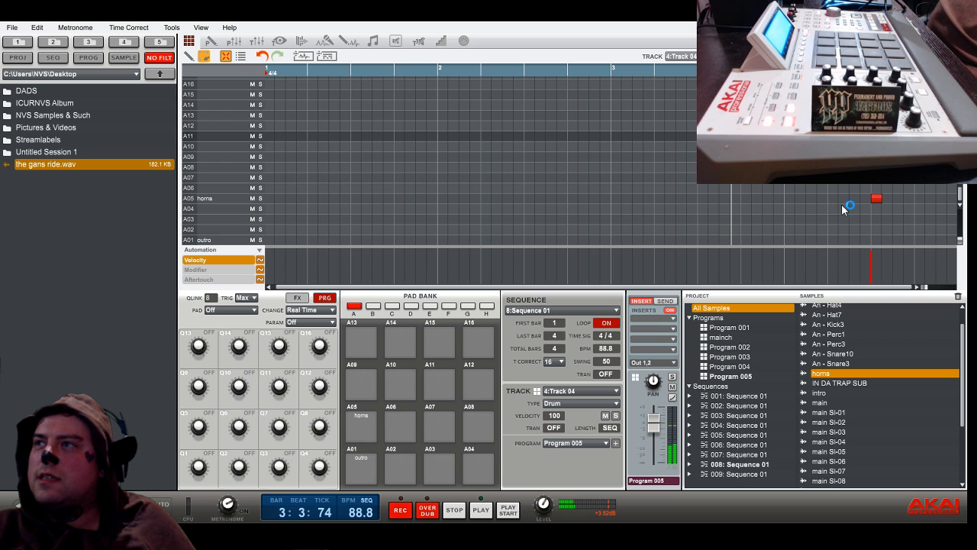
left_click(508, 511)
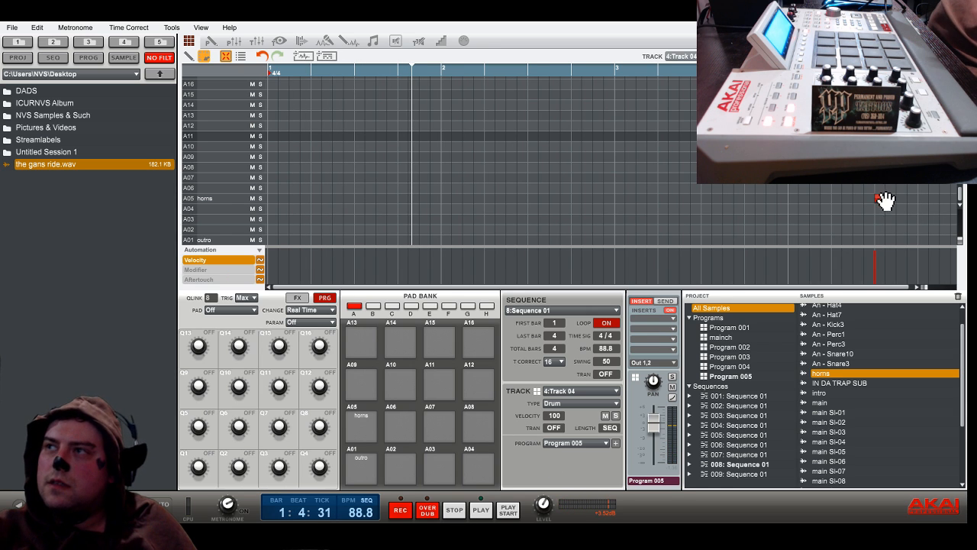
left_click_drag(881, 200, 614, 203)
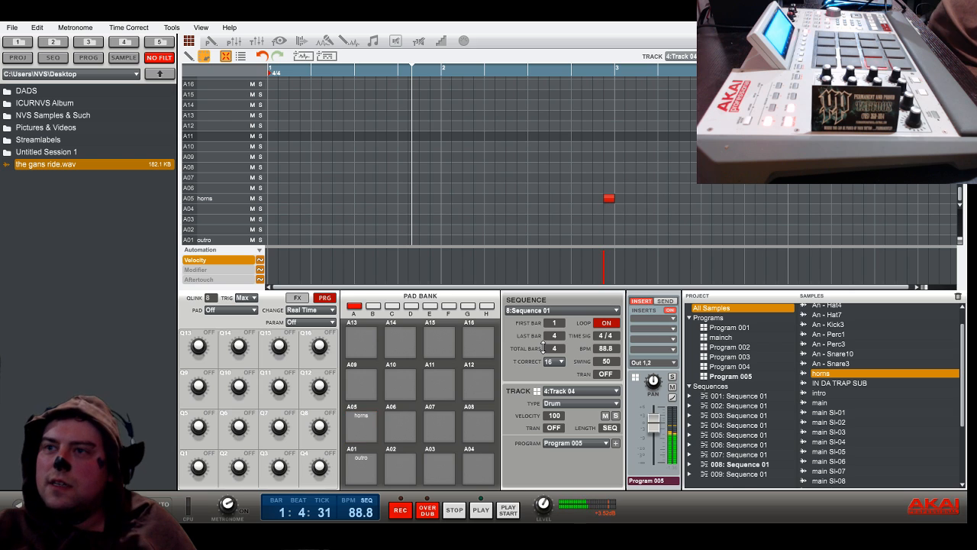
left_click(513, 511)
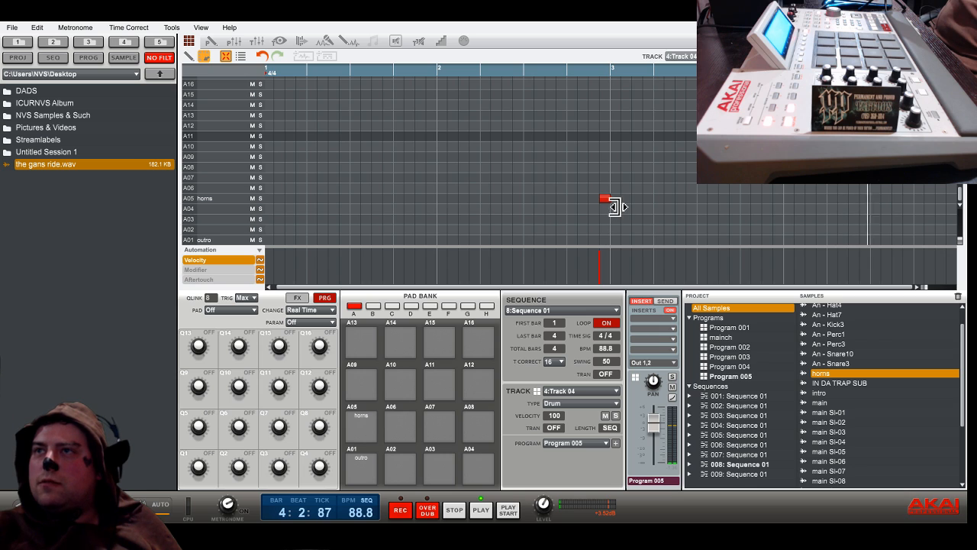
Move the horns note to the last sixteenth of bar 3 on row A05, play the sequence, and stop playback
left_click_drag(614, 206, 784, 220)
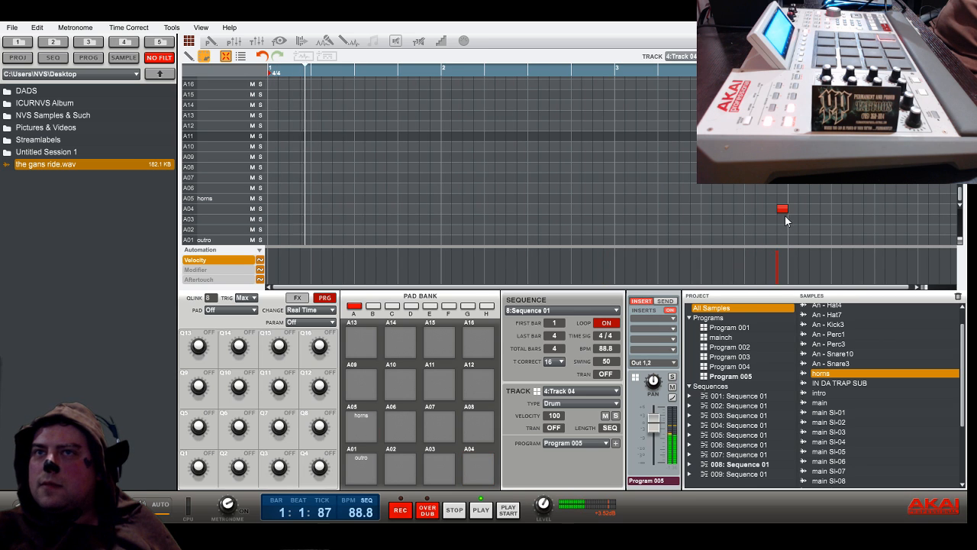
left_click(509, 510)
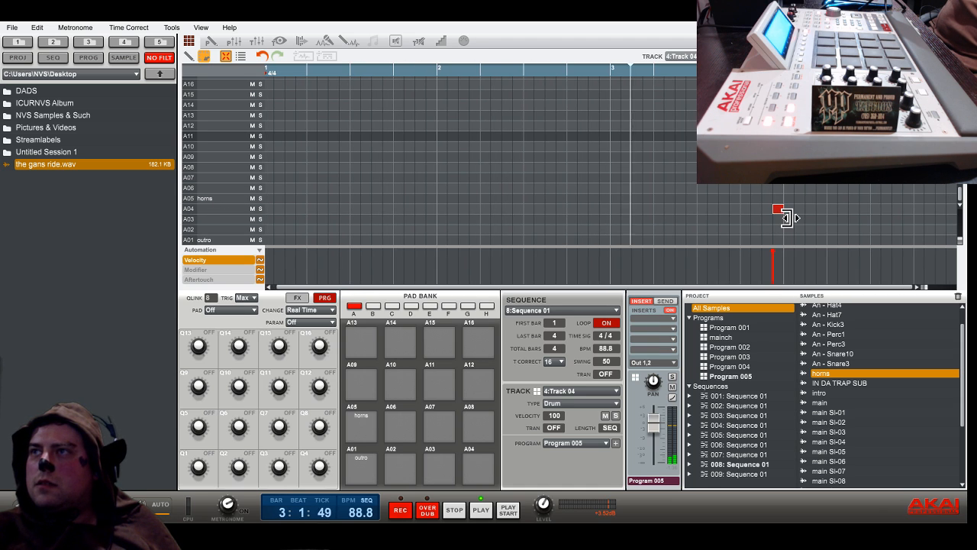
left_click_drag(781, 211, 781, 207)
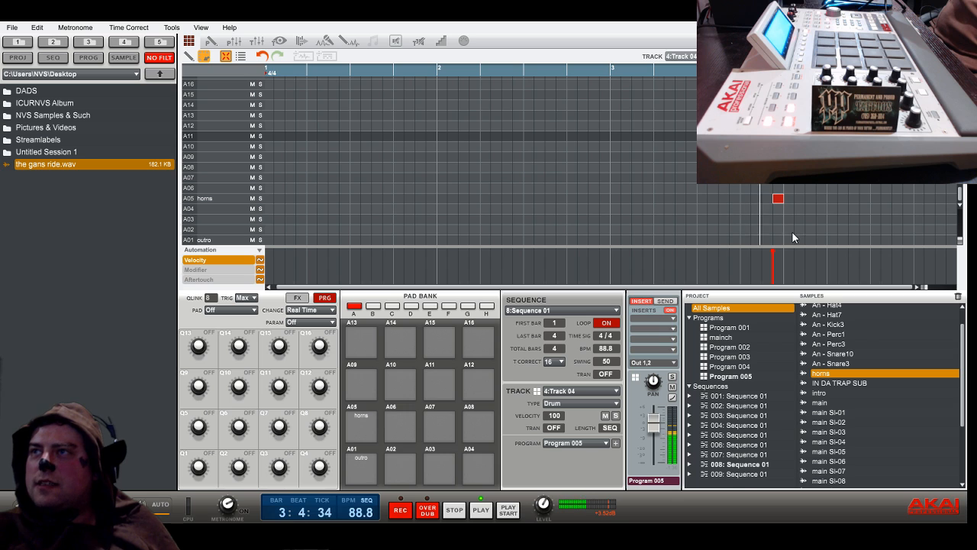
left_click(455, 511)
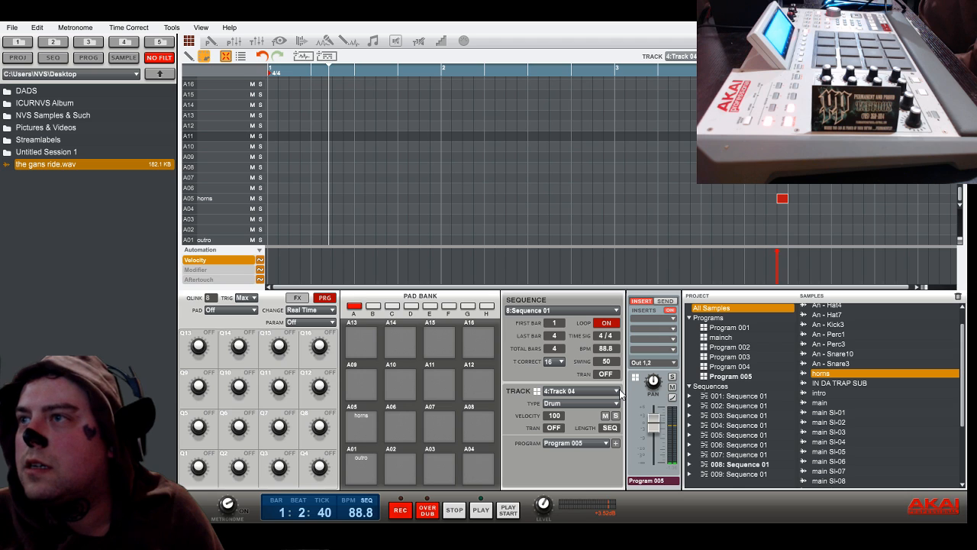
Switch to Track 03 of the slot 8 sequence and assign Program 003 to it
left_click(591, 424)
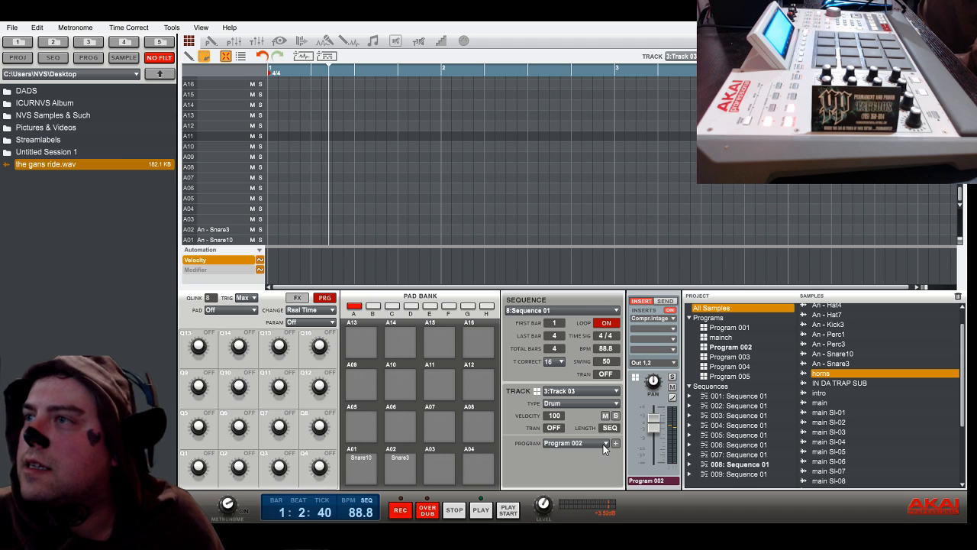
left_click(590, 500)
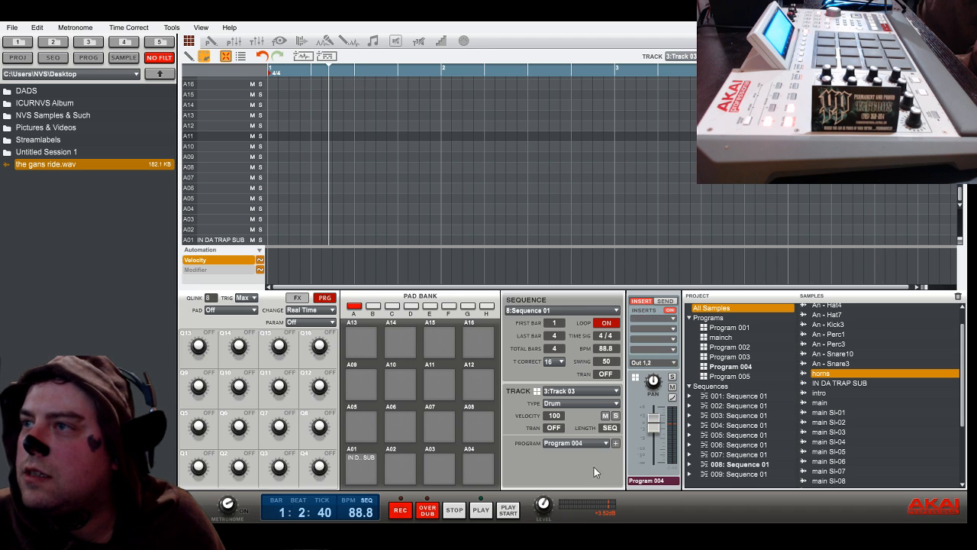
left_click(588, 491)
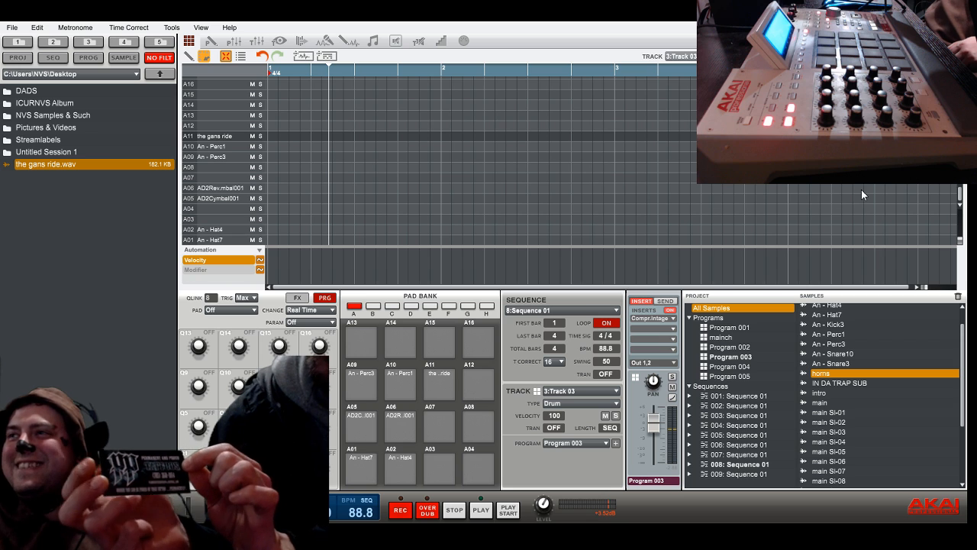
Add a reverse cymbal note on row A06 one sixteenth after beat 3 of bar 4, lower its velocity, and play the sequence
left_click(892, 189)
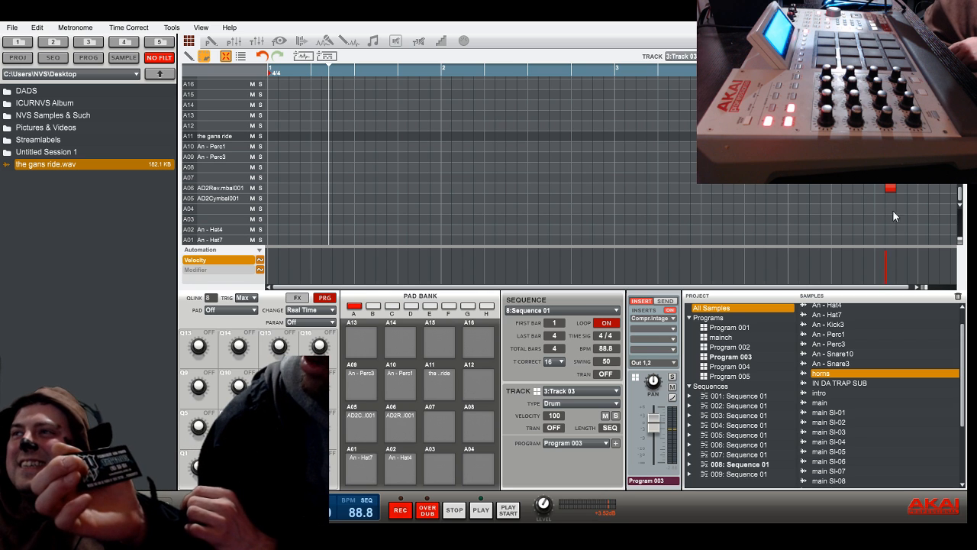
left_click_drag(883, 253, 886, 273)
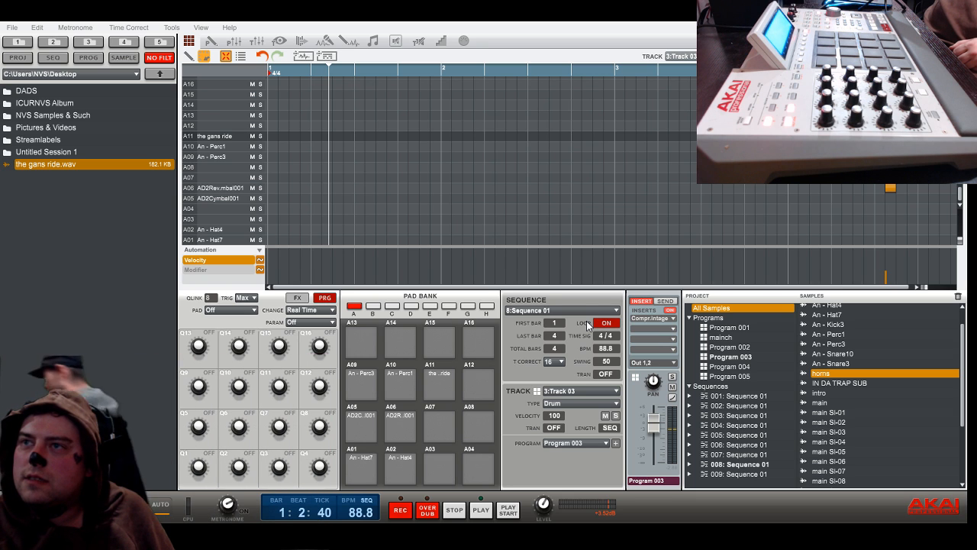
left_click(508, 510)
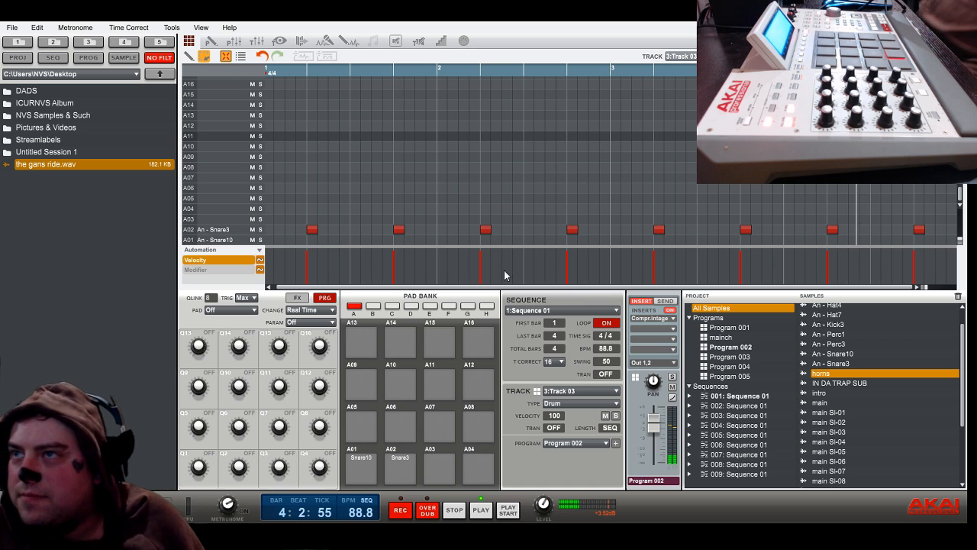
Stop playback, return to the slot 8 sequence, and go through its tracks to Track 04 with the horns note
left_click(456, 510)
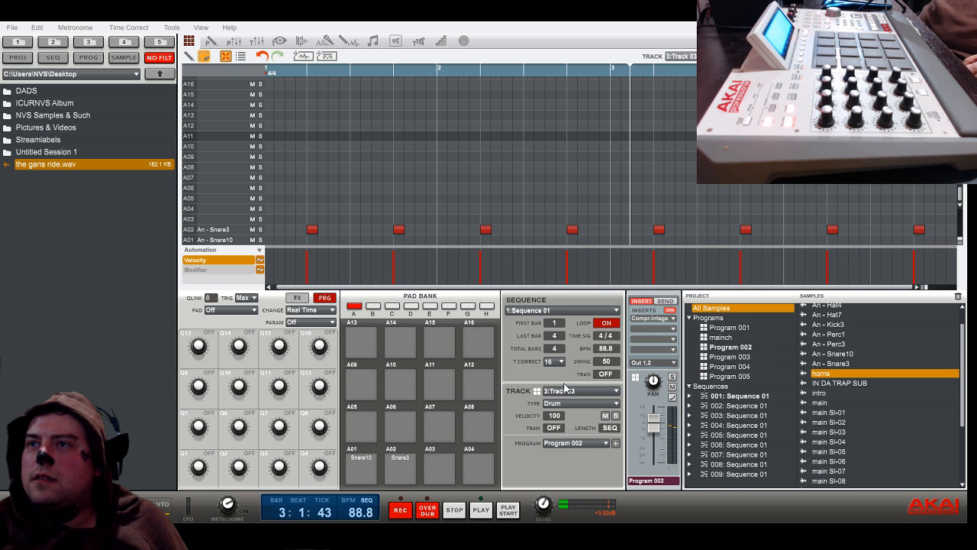
left_click(561, 387)
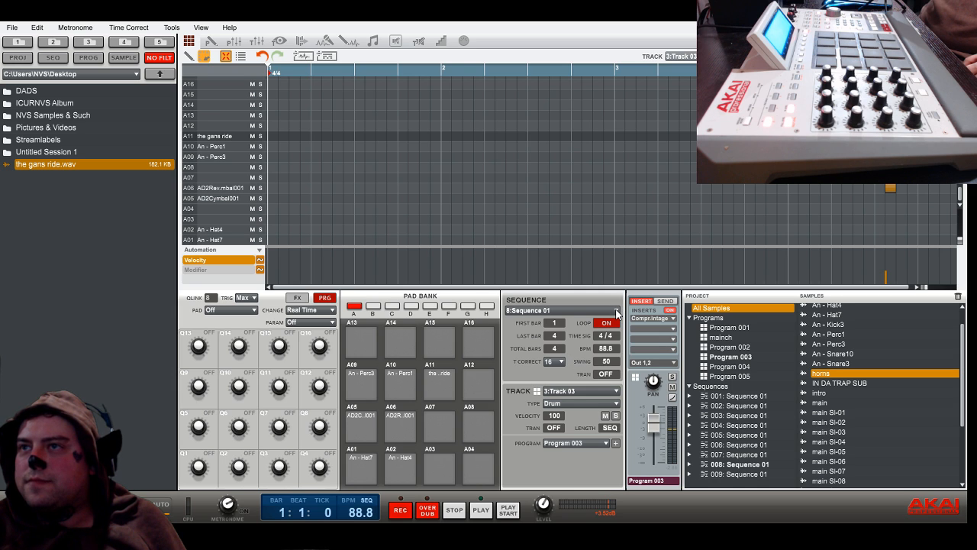
left_click(617, 392)
left_click(585, 402)
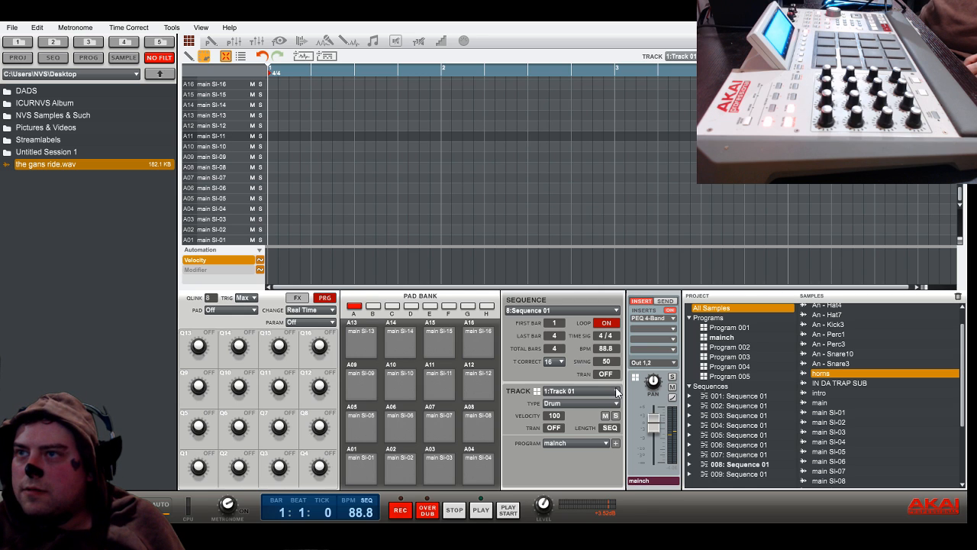
left_click(616, 391)
left_click(573, 433)
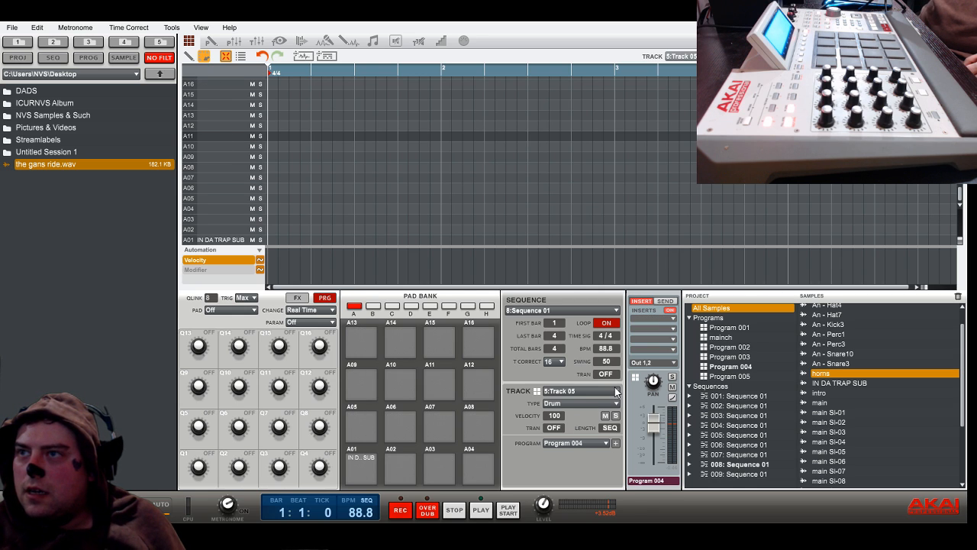
left_click(616, 391)
left_click(573, 426)
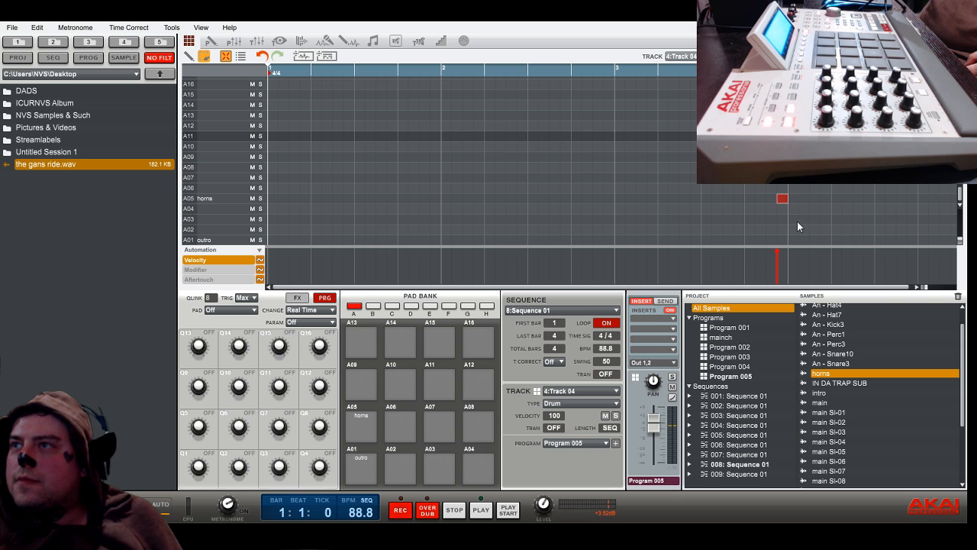
With timing correction off, nudge the horns note on row A05 slightly ahead of bar 3's last sixteenth and play the sequence from the start
left_click_drag(925, 288, 766, 280)
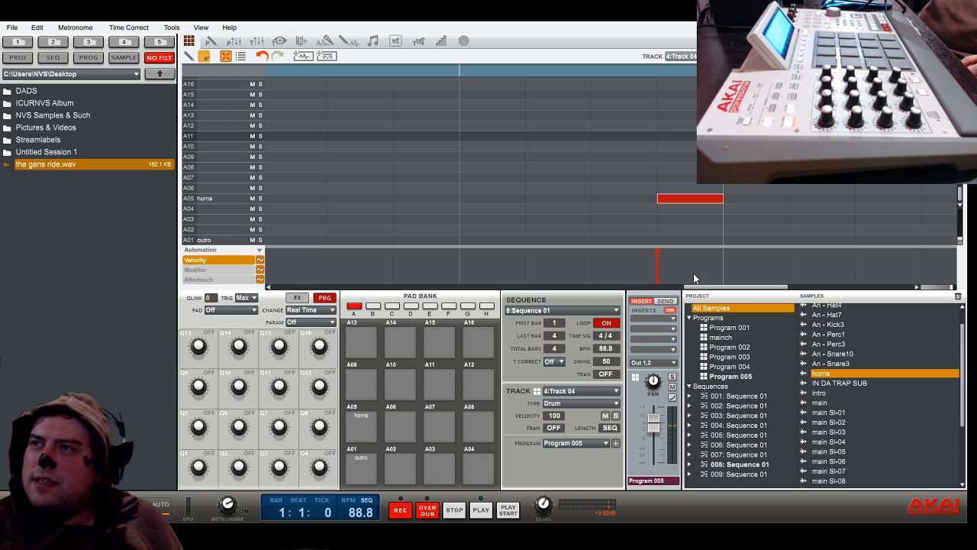
mouse_move(676, 200)
left_mouse_down()
mouse_move(693, 209)
mouse_move(665, 211)
left_mouse_up()
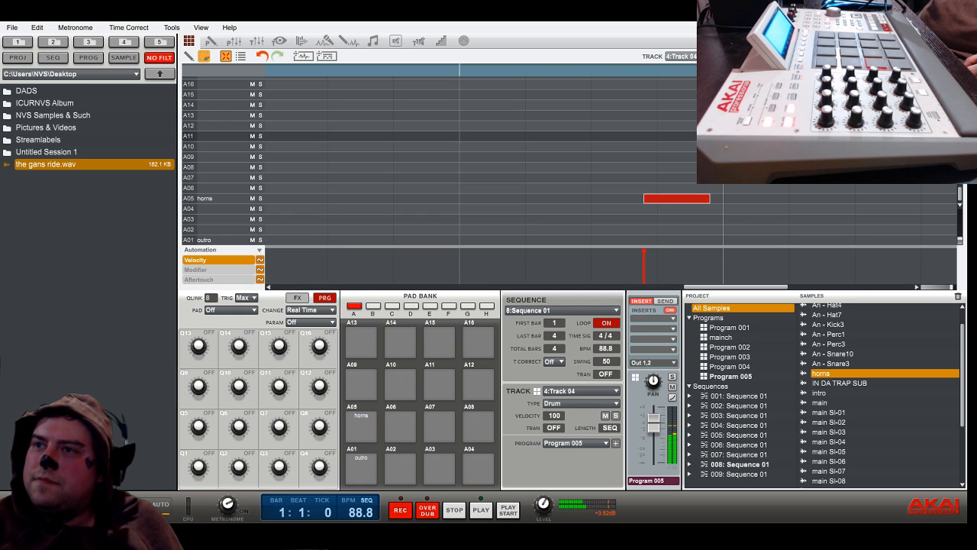
left_click(513, 511)
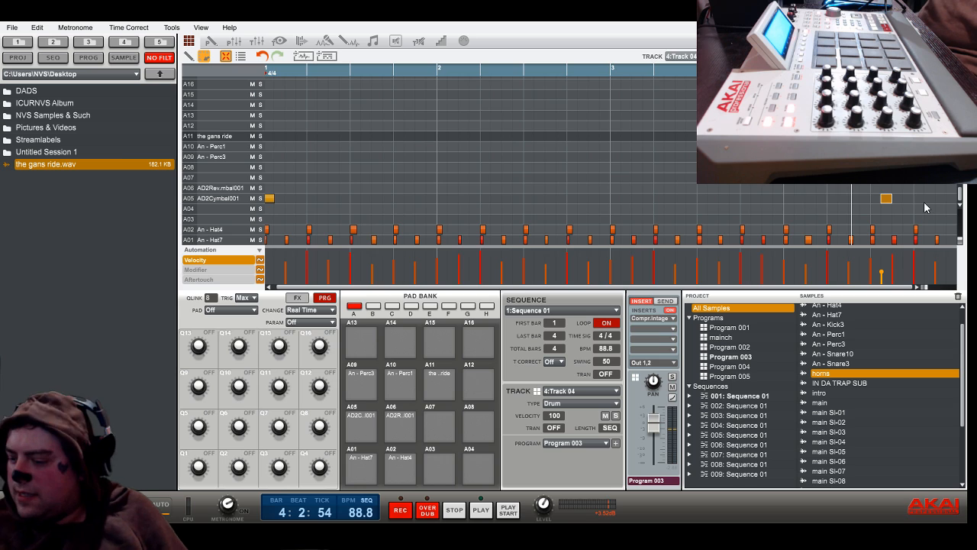
Delete the selected bar 4 cymbal hit in sequence 1 and both AD2Cymbal001 hits on Track 04 of sequence 2
key("Delete")
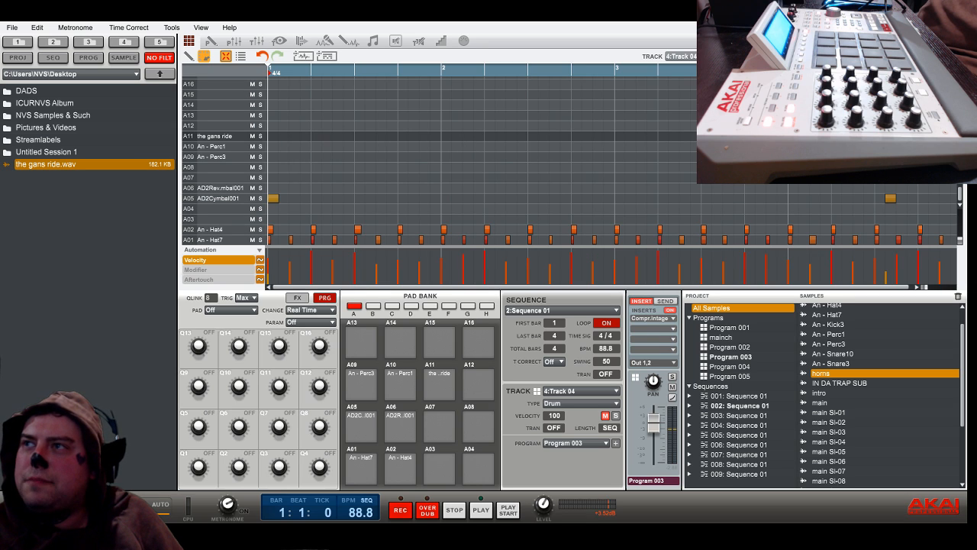
left_click_drag(278, 179, 922, 209)
key("Delete")
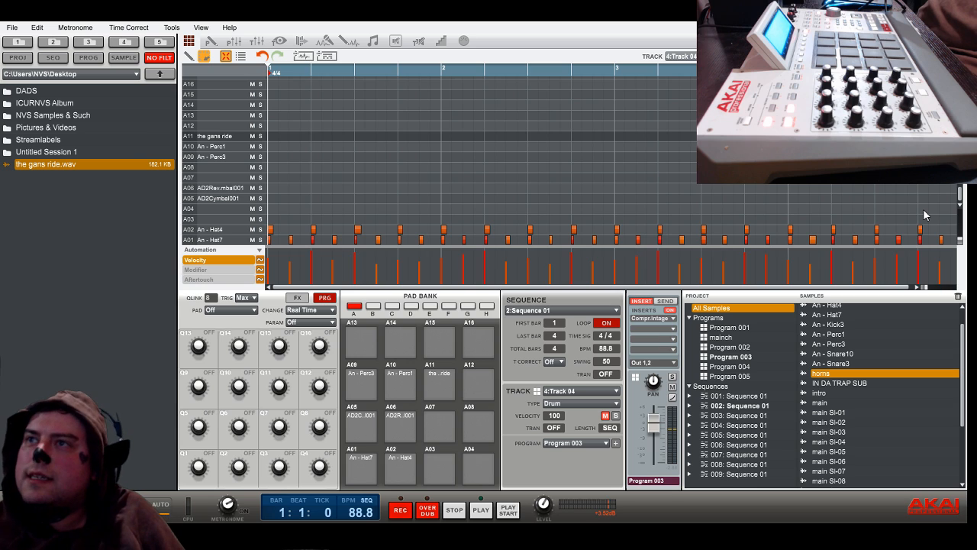
Delete all Hat4 and Hat7 hits in bar 4 of Track 04 in sequence 2
left_click_drag(781, 204, 962, 271)
key("Delete")
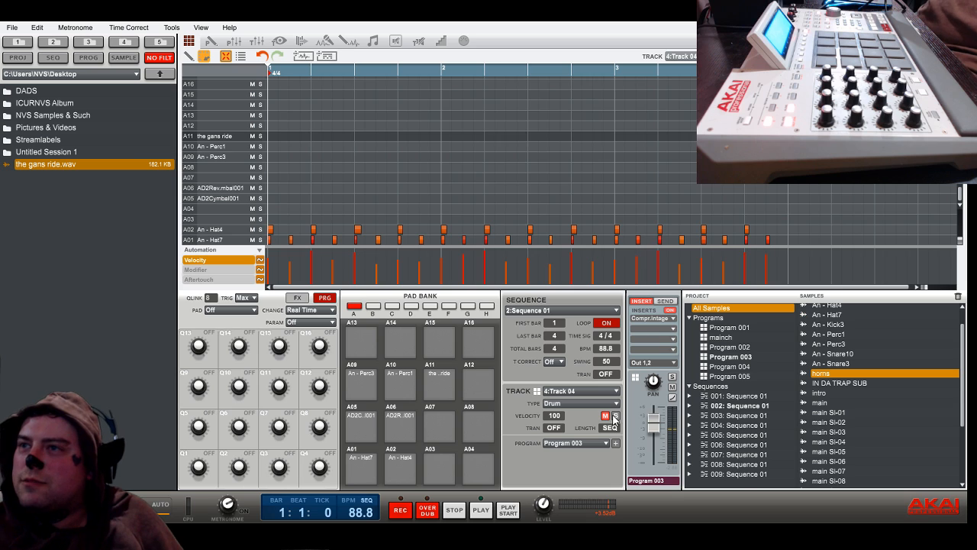
Switch to sequence 3 and delete both AD2Cymbal001 hits from Track 04
left_click(613, 312)
left_click(568, 339)
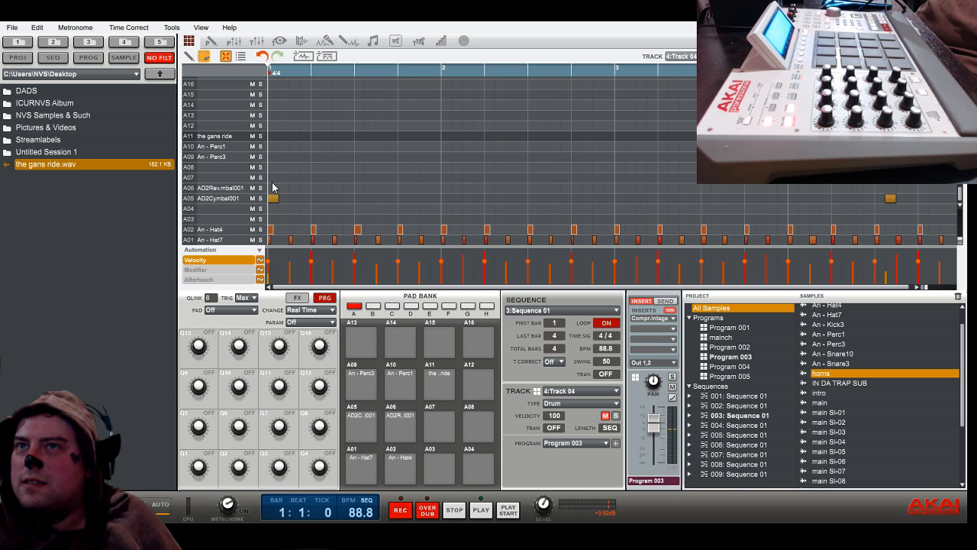
left_click_drag(273, 188, 917, 205)
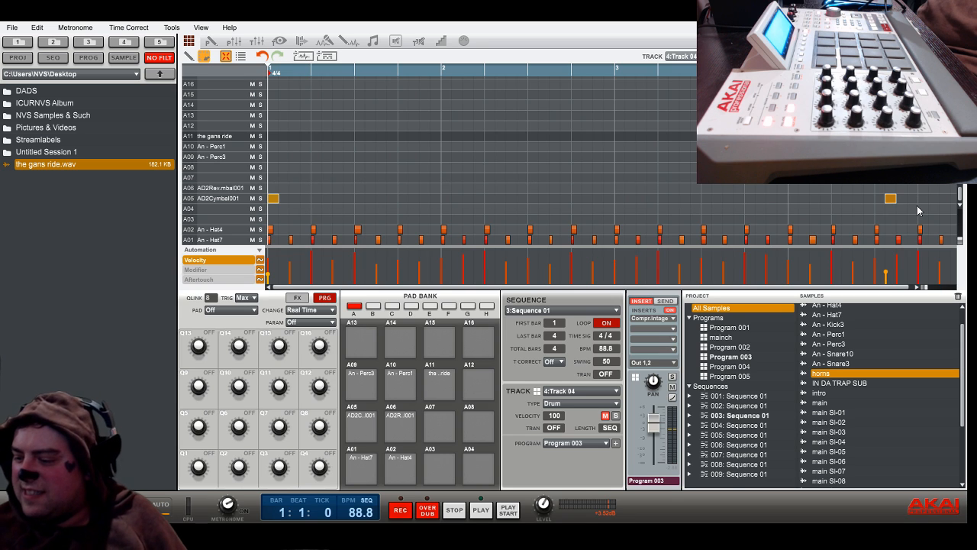
key("Delete")
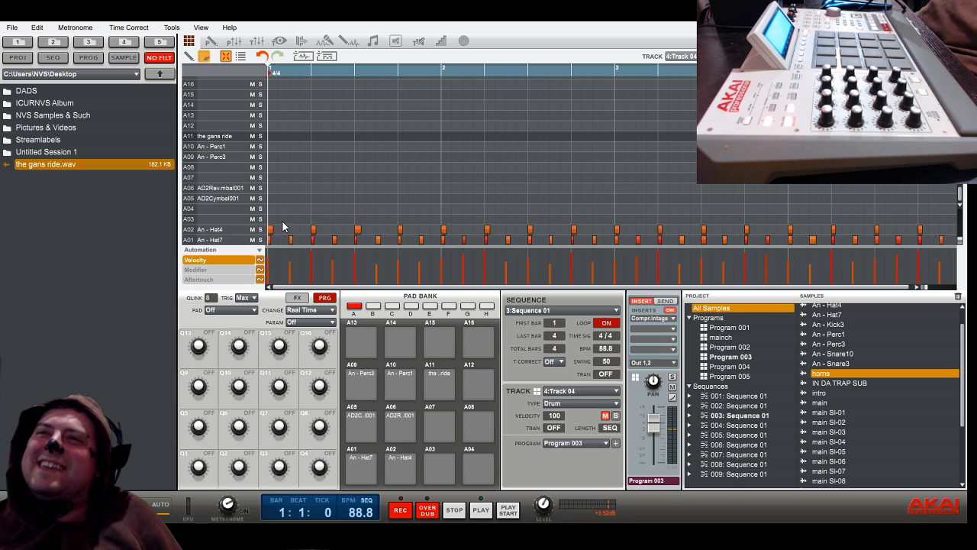
Delete sequence 3's hat hits after the opening downbeat through beat 2 of bar 2, and unmute Track 04
left_click_drag(286, 223, 498, 275)
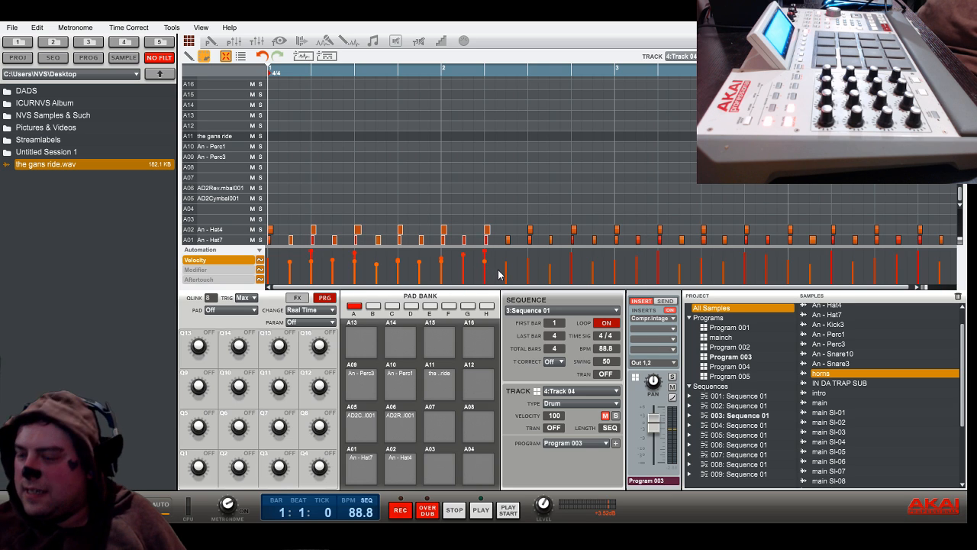
key("Delete")
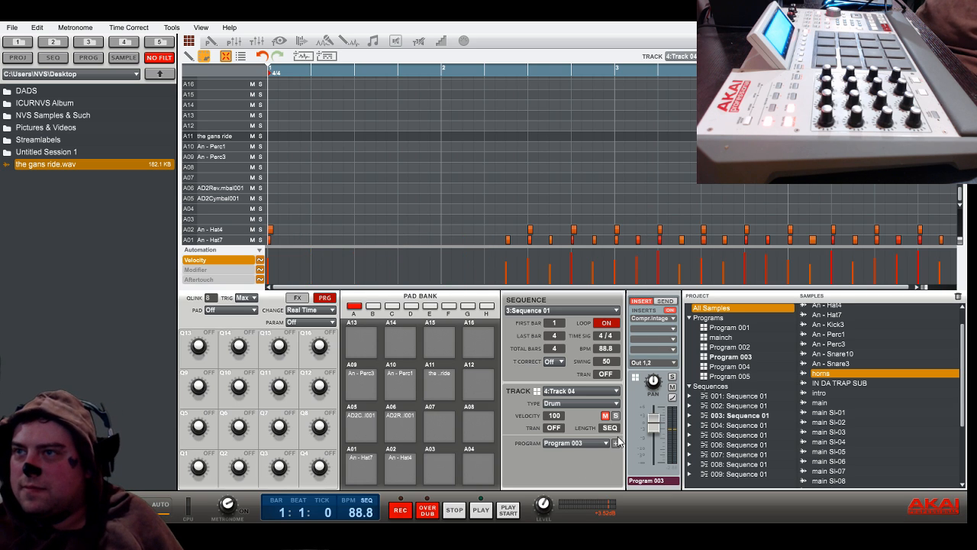
left_click(605, 417)
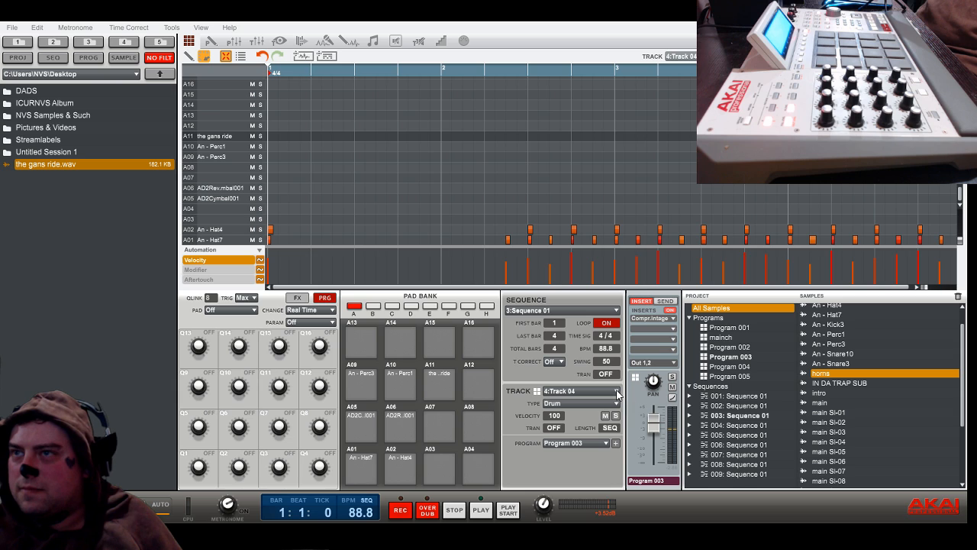
On Track 02 of sequence 3, delete the three An - Kick3 hits that follow the downbeat in bar 1
left_click(581, 435)
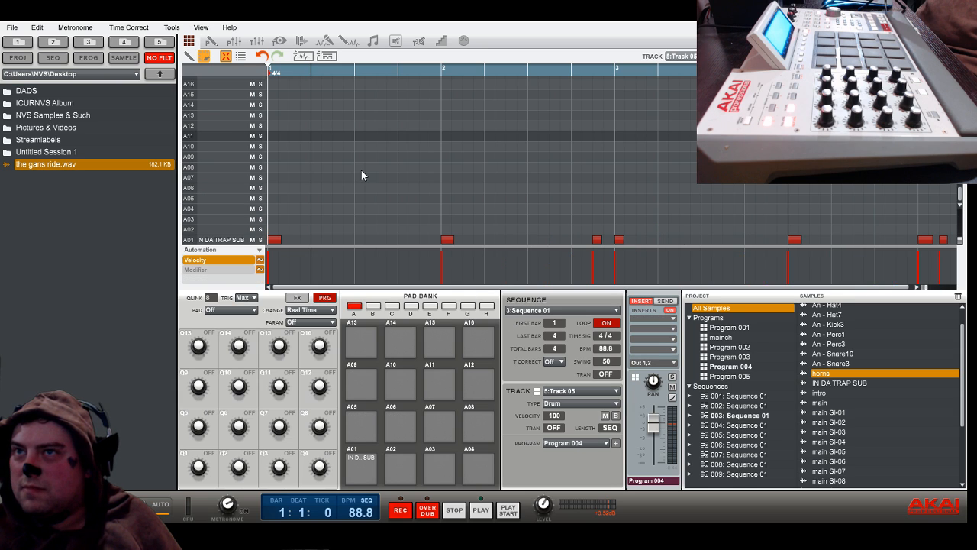
left_click(580, 411)
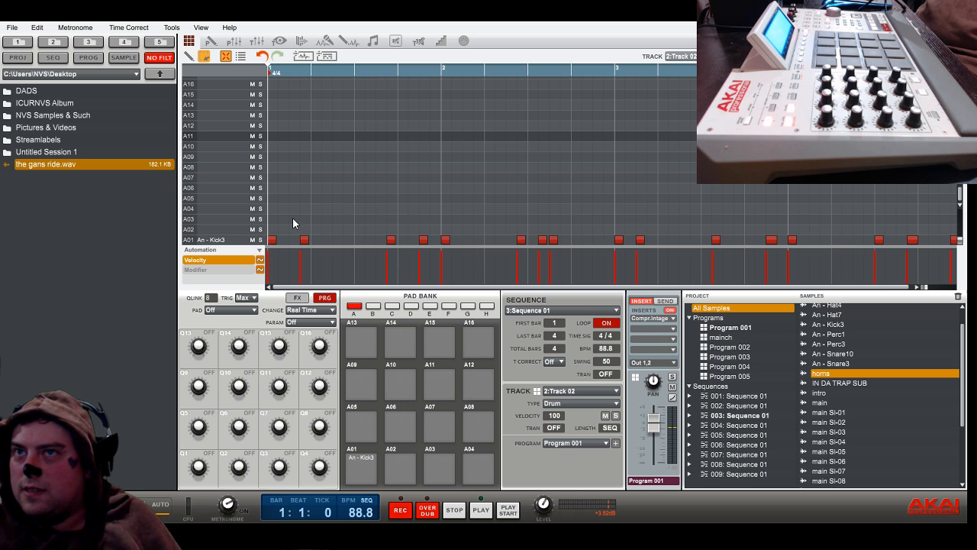
left_click_drag(293, 220, 430, 261)
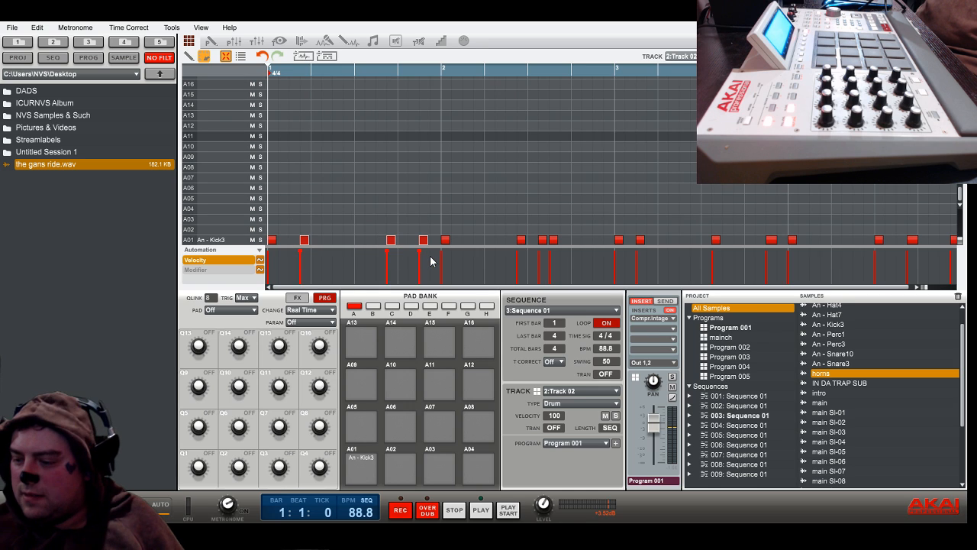
key("Delete")
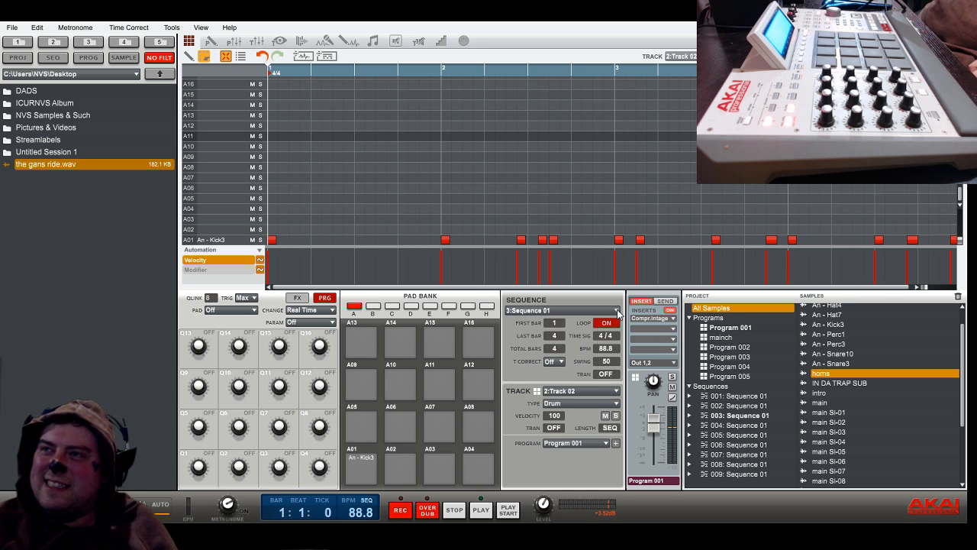
Switch to sequence 4 and delete the An - Kick3 hits in bar 4 of Track 02
left_click(540, 351)
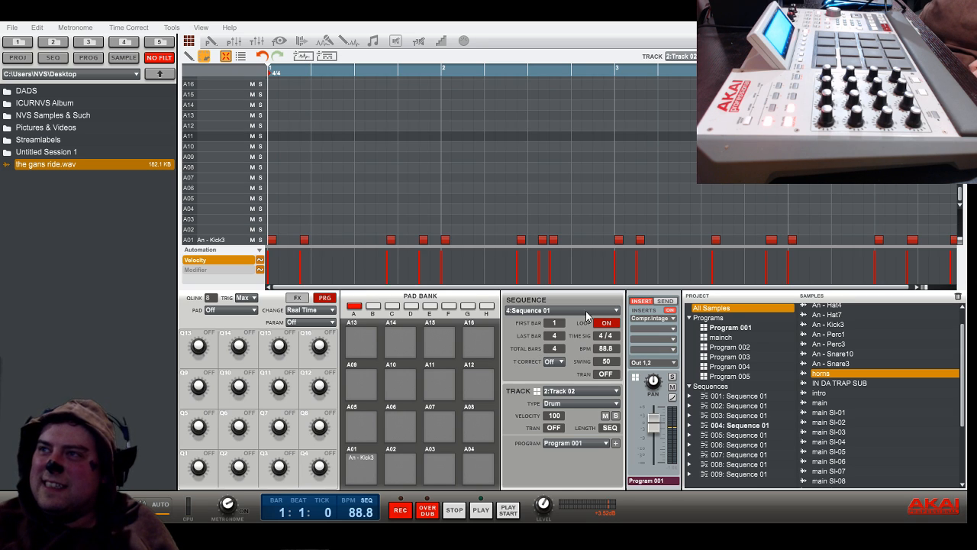
left_click_drag(786, 205, 957, 245)
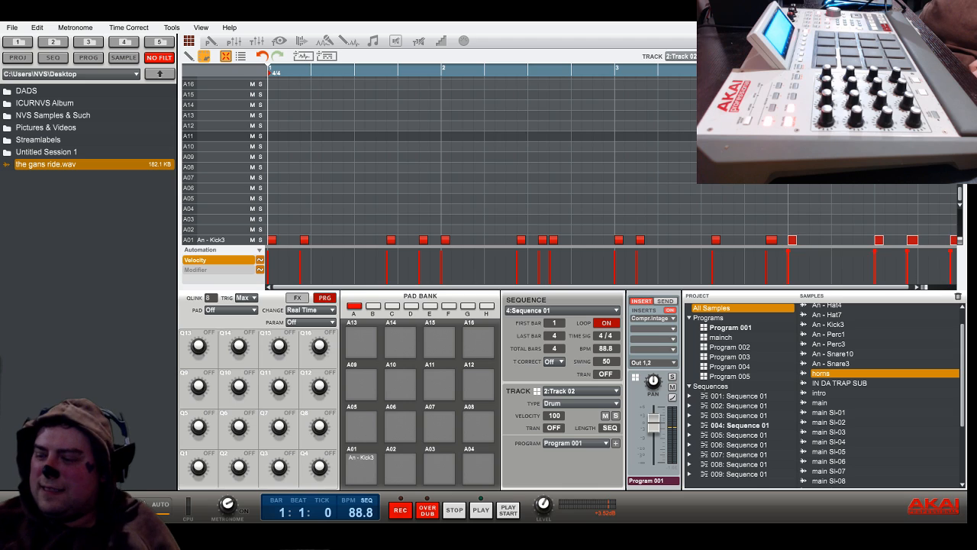
key("Delete")
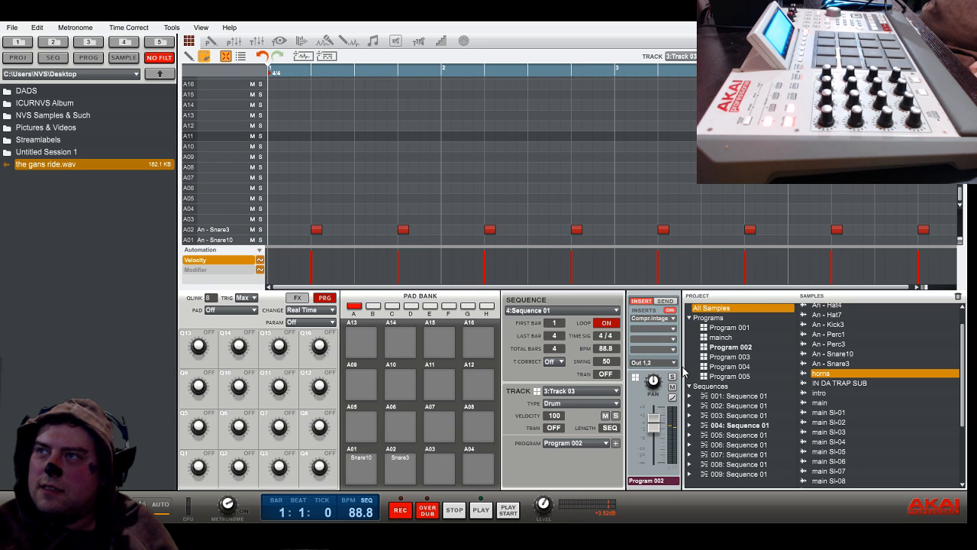
Delete the two An - Snare3 hits in bar 4 of Track 03 in sequence 4
left_click_drag(803, 198, 952, 239)
key("Delete")
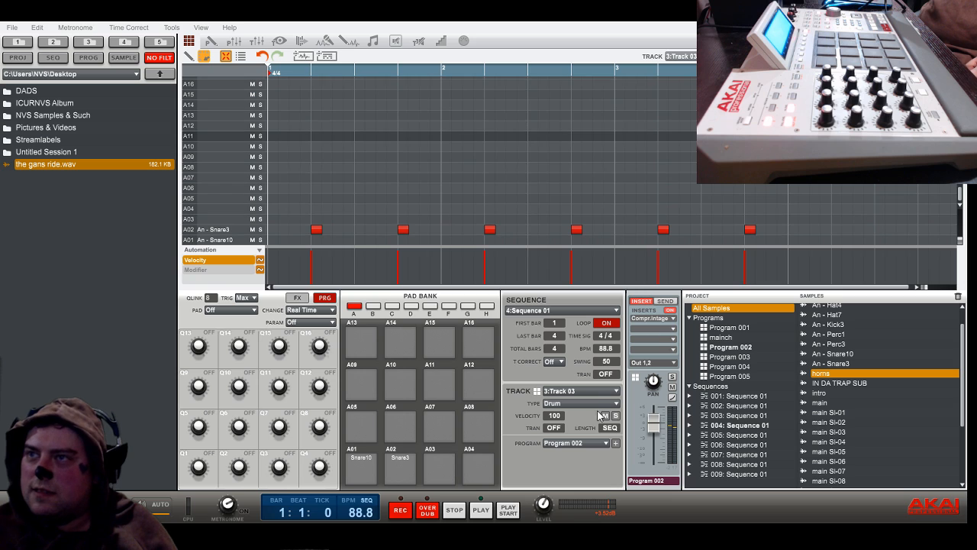
On Track 04 of sequence 4, delete the AD2Cymbal001 hit at the start of bar 1
left_click(588, 432)
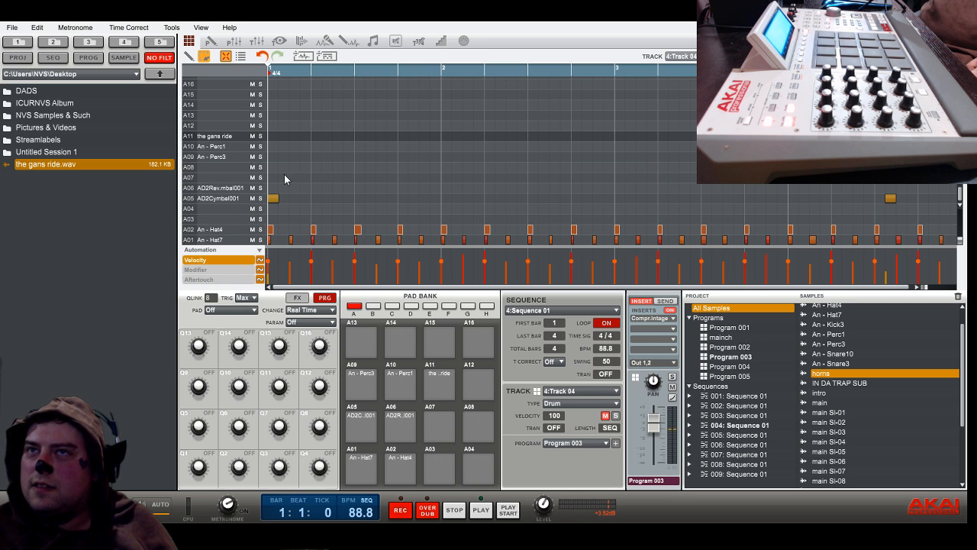
left_click_drag(272, 181, 294, 218)
key("Delete")
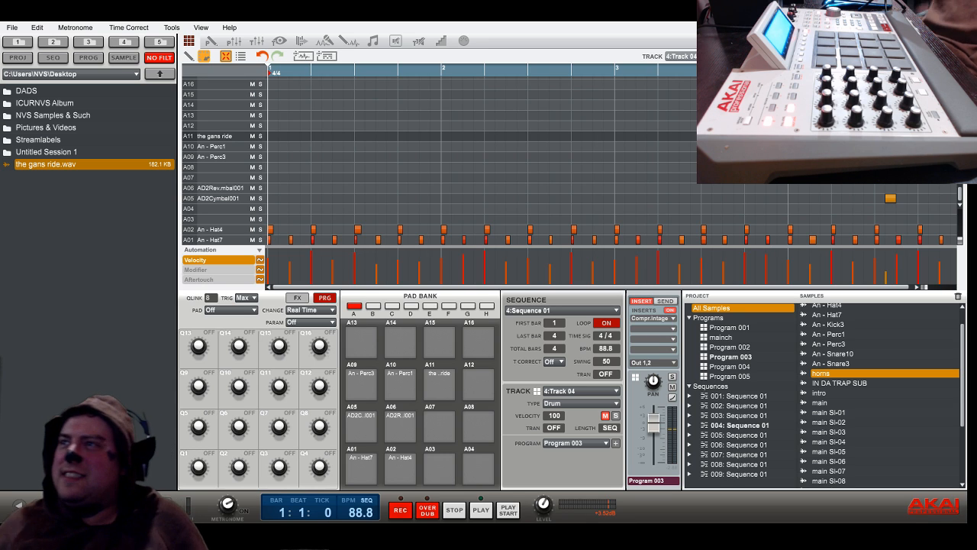
Delete the Hat4 and Hat7 hits in bar 4 of sequence 4 and unmute Track 04
left_click_drag(780, 211, 941, 255)
key("Delete")
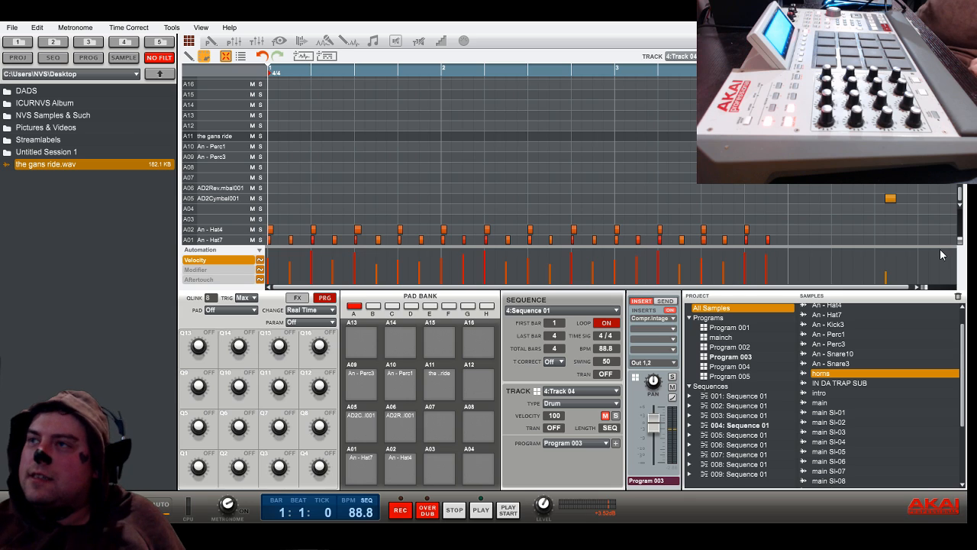
left_click(604, 416)
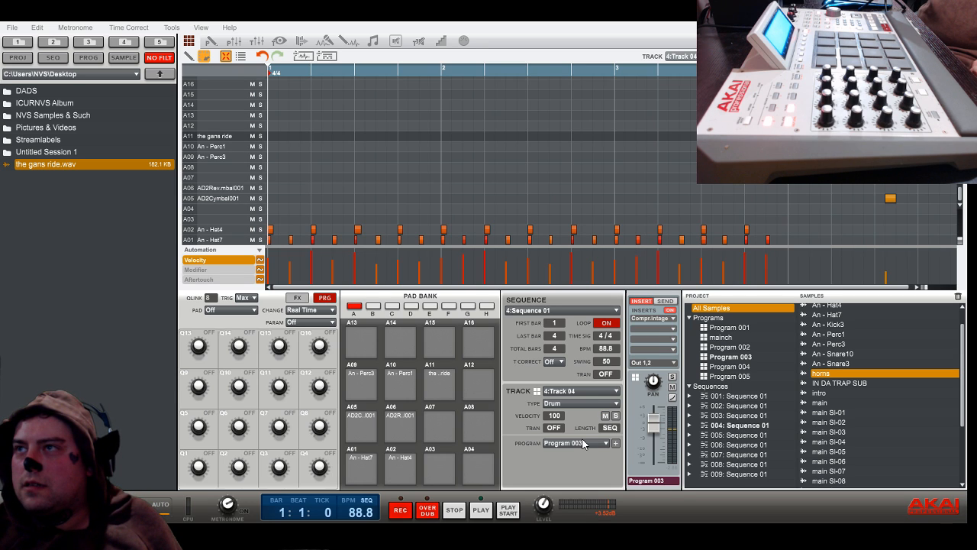
Delete the IN DA TRAP SUB hits in bar 4 of Track 05 in sequence 4
left_click_drag(744, 185, 960, 264)
key("Delete")
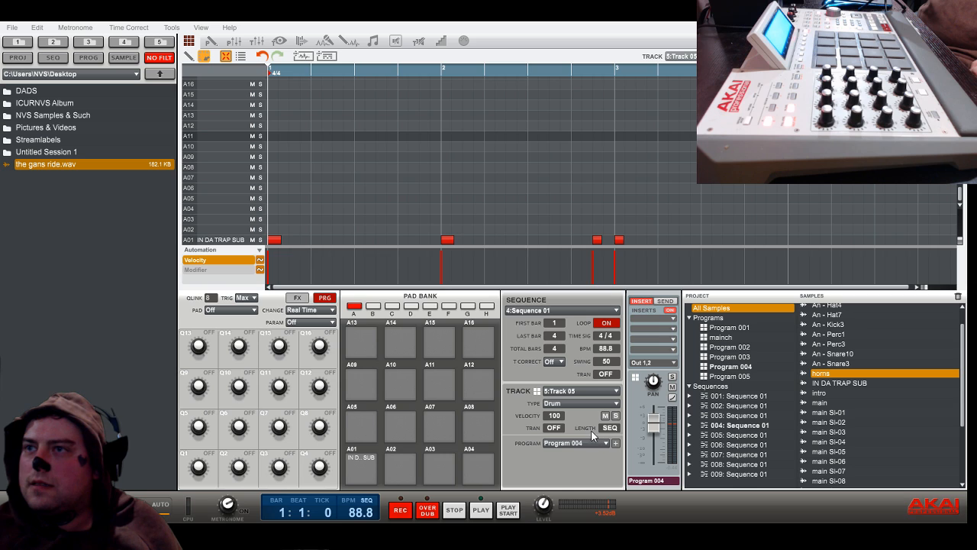
Review the other tracks of sequence 4, going back from Track 05 to Track 01
key("Up")
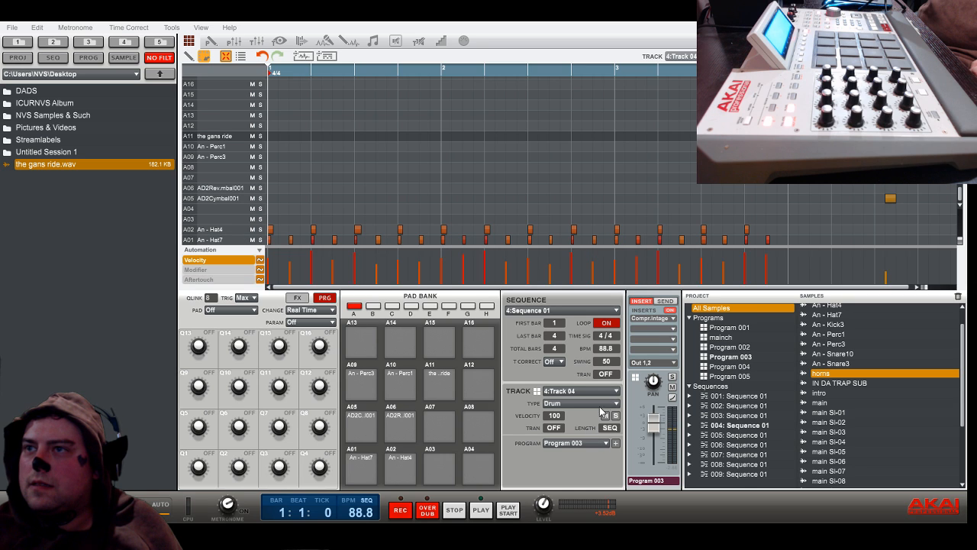
key("Up")
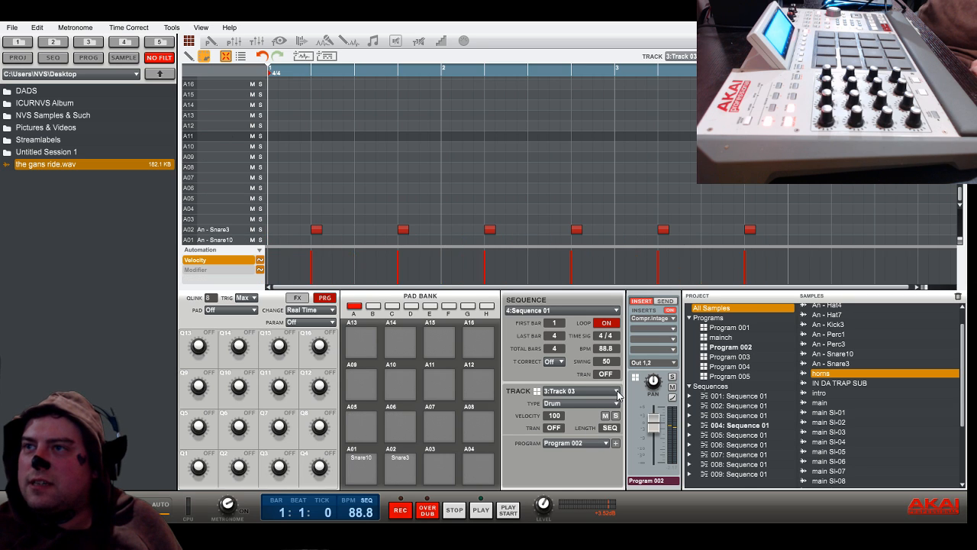
left_click(617, 392)
left_click(601, 404)
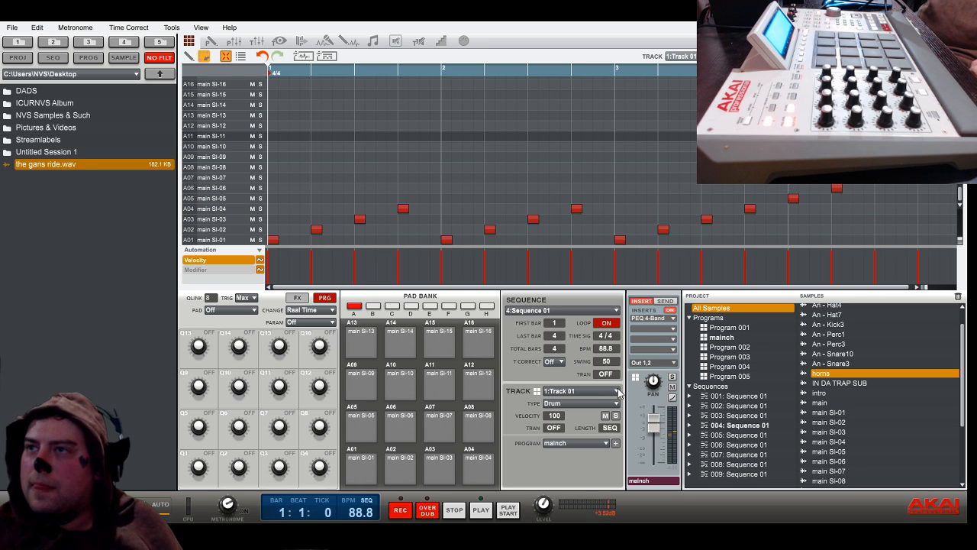
Switch to sequence 7 and delete the first three An - Snare3 hits on Track 03
left_click(616, 311)
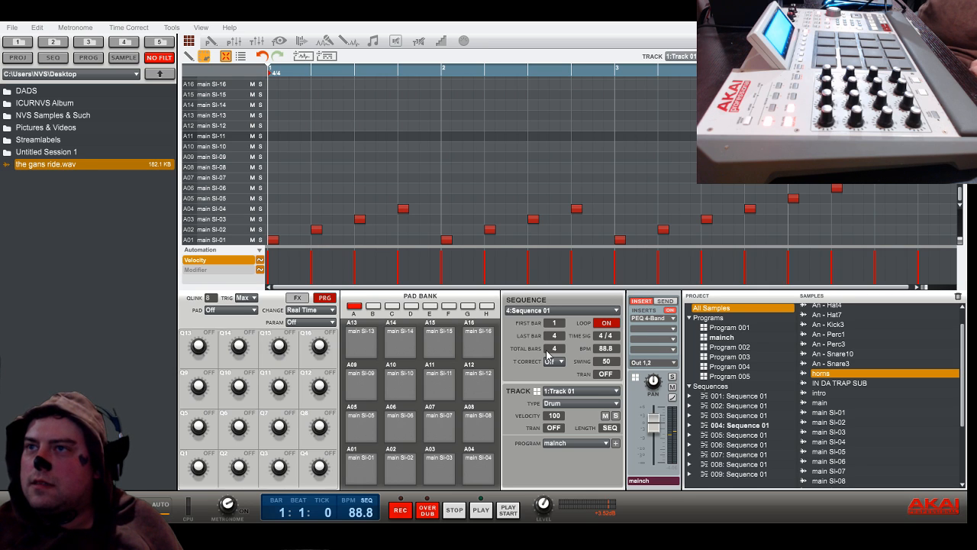
left_click(540, 370)
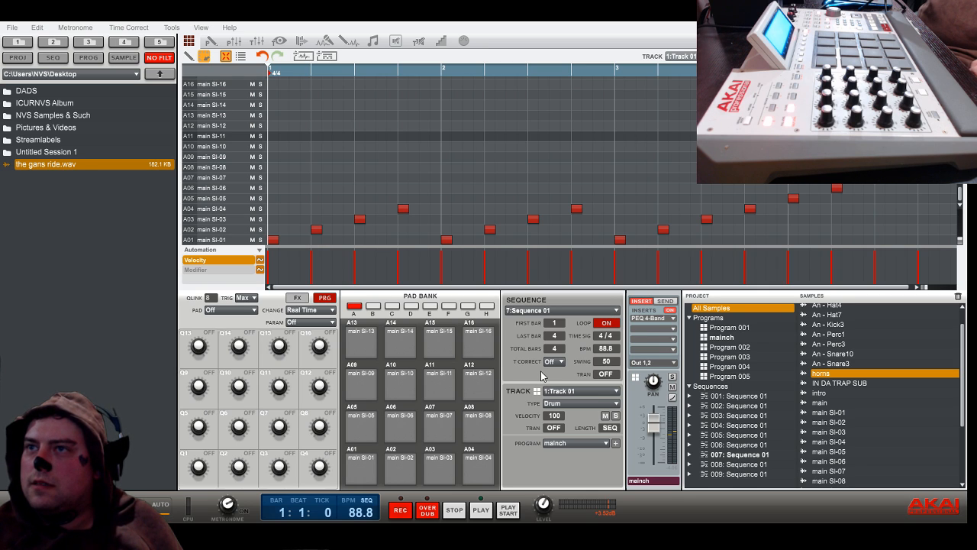
left_click(616, 392)
left_click(584, 412)
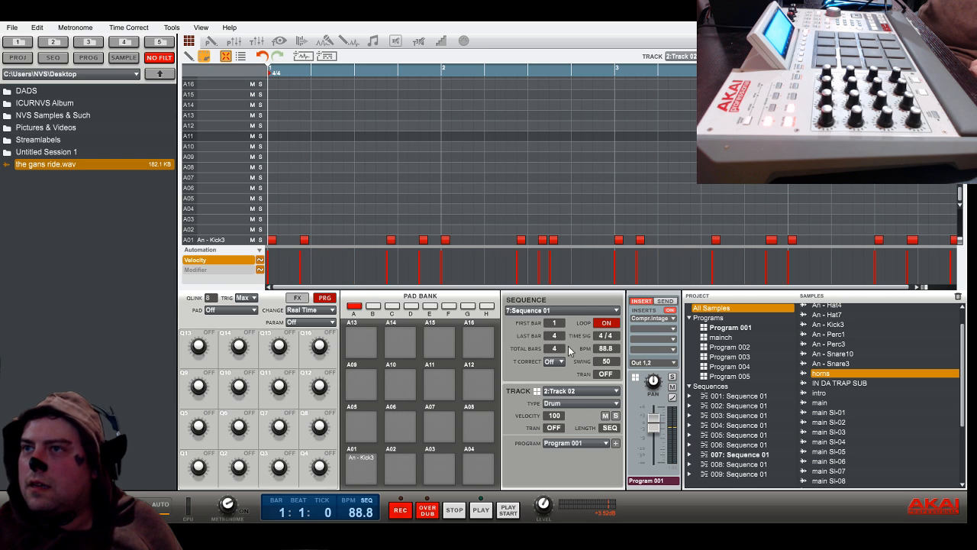
left_click(581, 419)
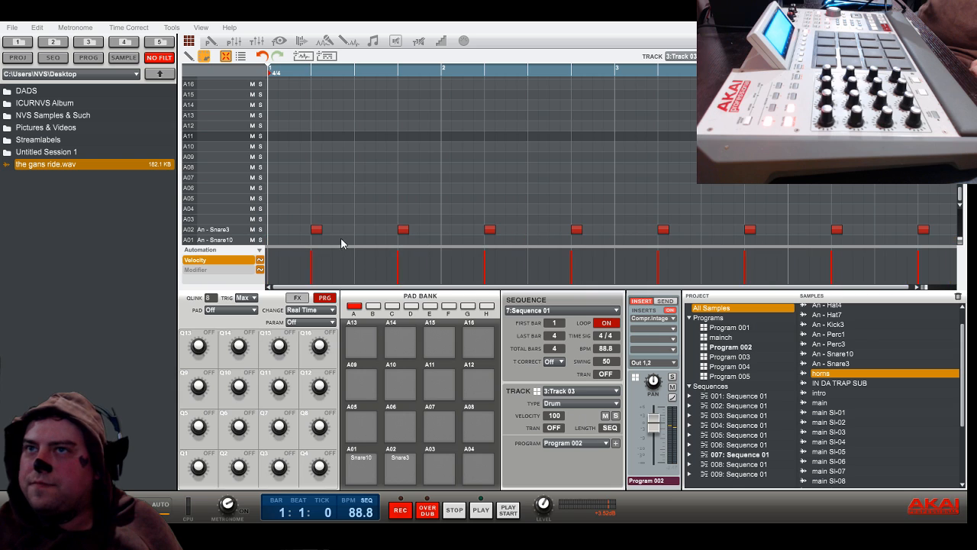
left_click_drag(280, 192, 526, 250)
key("Delete")
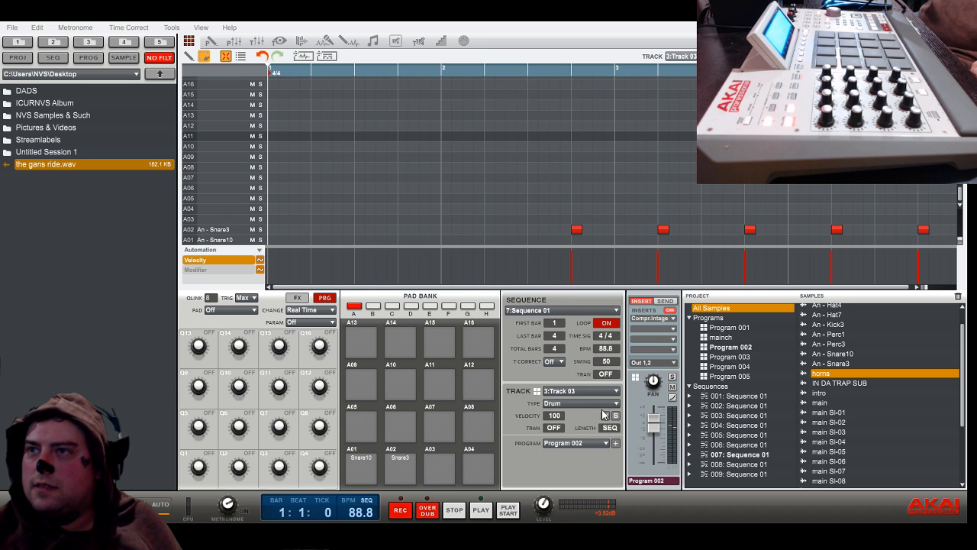
On Track 04 of sequence 7, delete the hat hits after the opening downbeat through beat 4 of bar 2
left_click(595, 433)
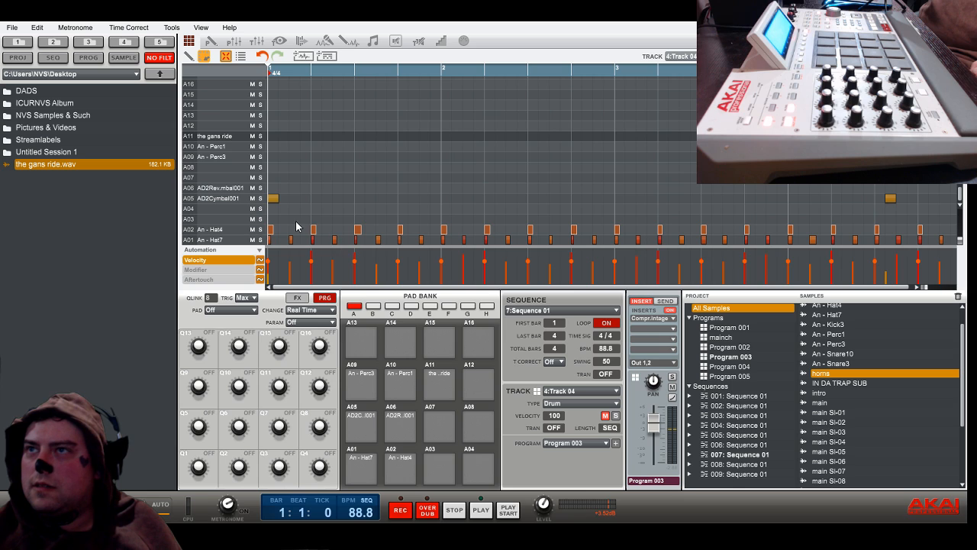
left_click_drag(281, 212, 584, 276)
key("Delete")
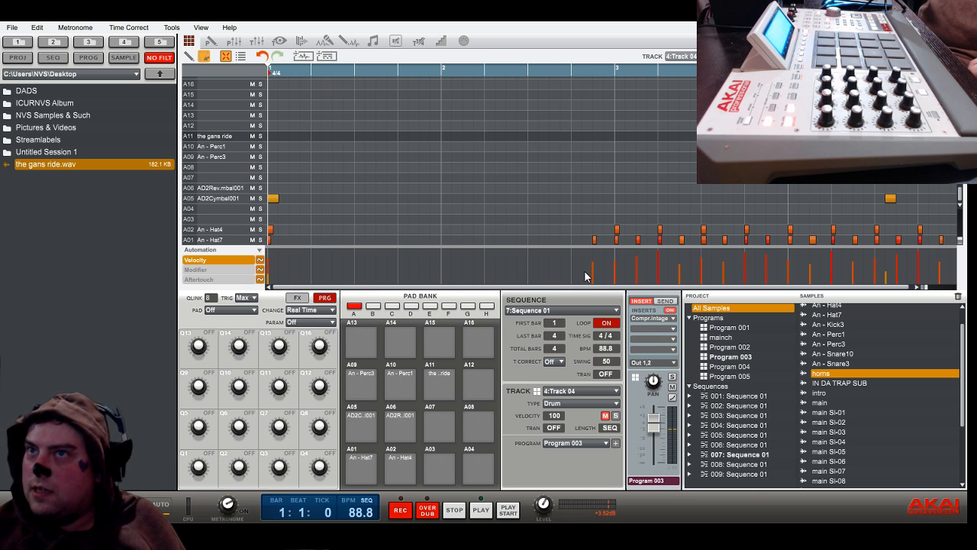
Delete the AD2Cymbal001 hit in bar 4 of sequence 7 and unmute Track 04
left_click_drag(789, 181, 913, 206)
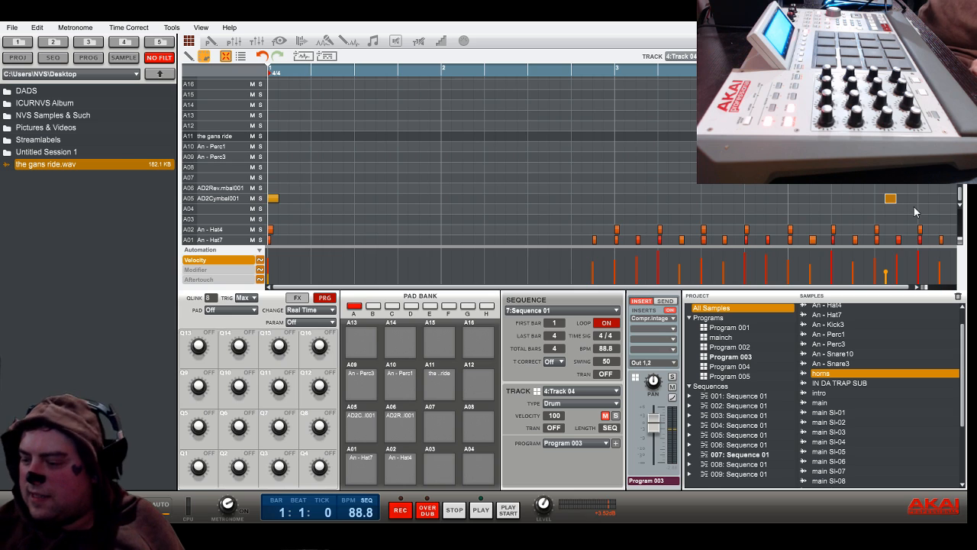
key("Delete")
left_click(604, 416)
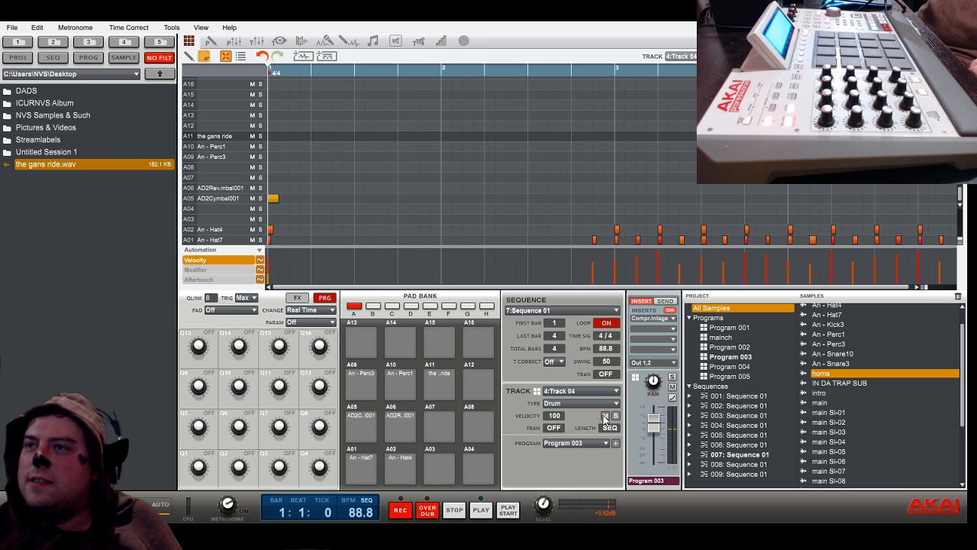
On Track 05 of sequence 7, delete the IN DA TRAP SUB hit at the start of bar 2
left_click(580, 435)
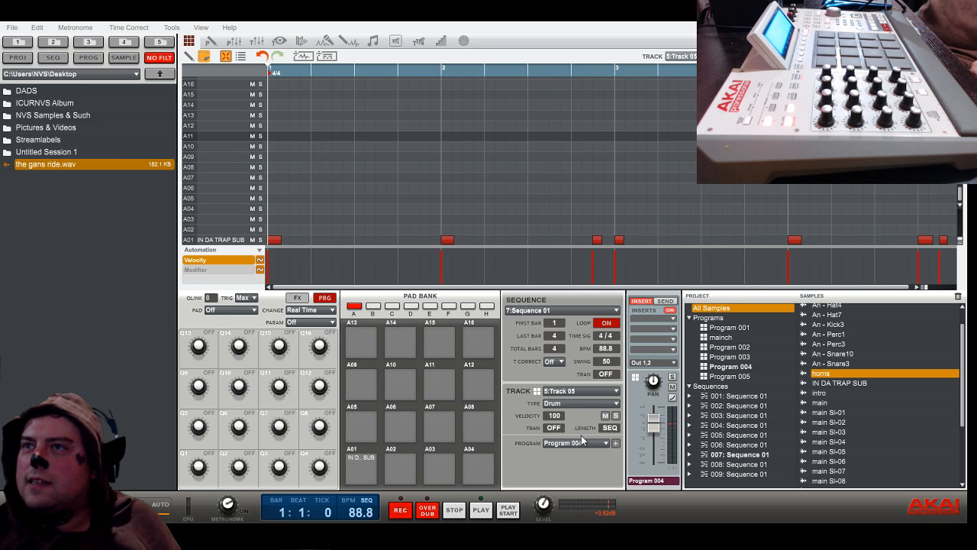
left_click_drag(388, 189, 496, 253)
key("Delete")
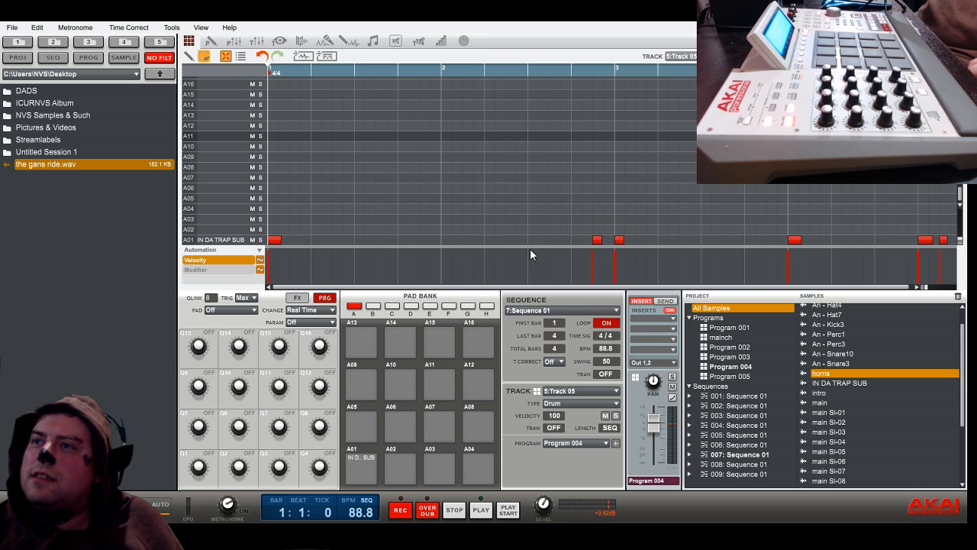
On Track 01 of sequence 5, move the four bar 1 slices up to main SI-09 through SI-12, with time correction at 16
left_click(576, 391)
left_click(575, 404)
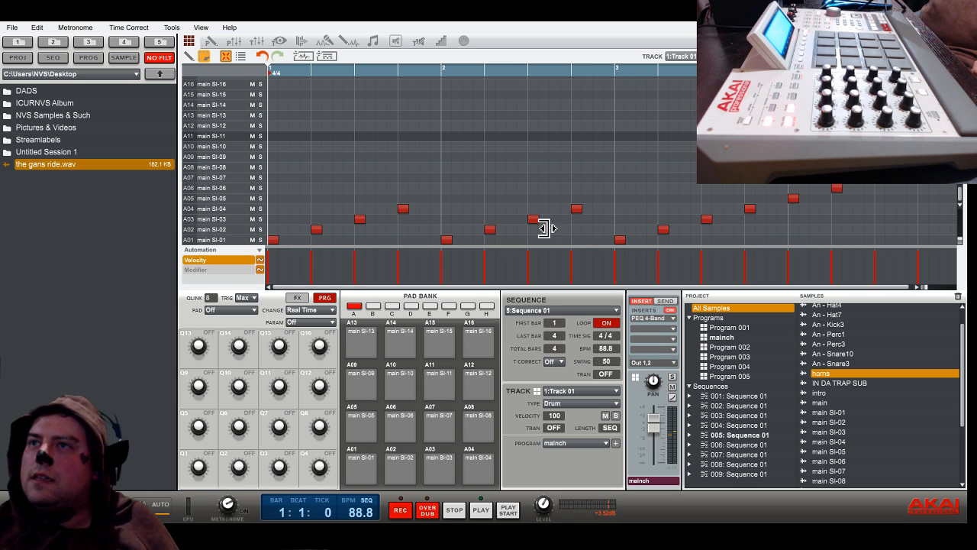
left_click_drag(608, 156, 431, 255)
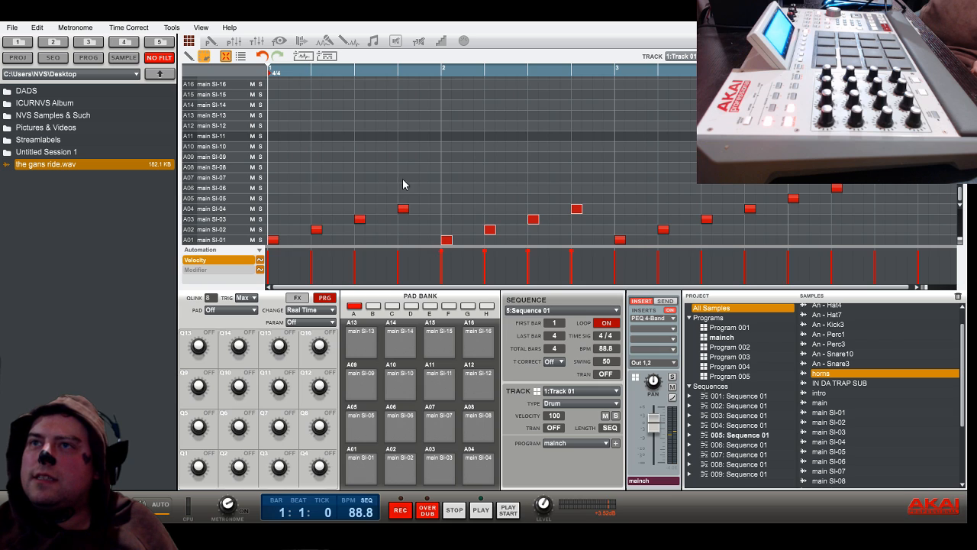
left_click_drag(402, 180, 275, 167)
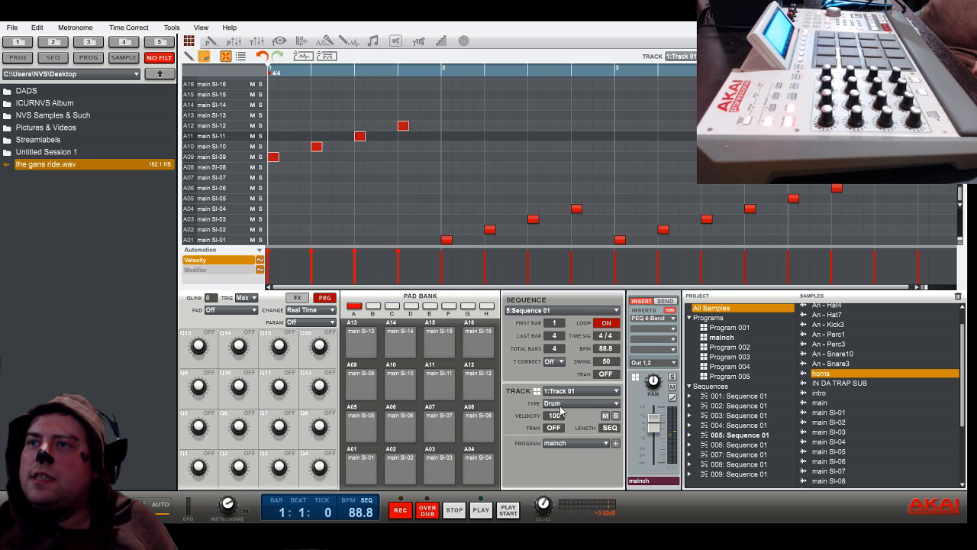
left_click(278, 158)
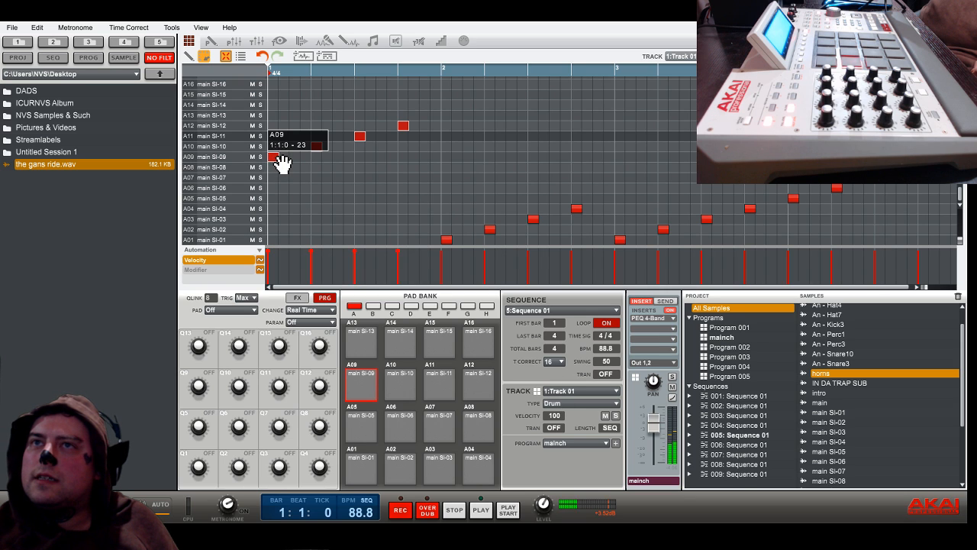
left_click_drag(282, 162, 279, 165)
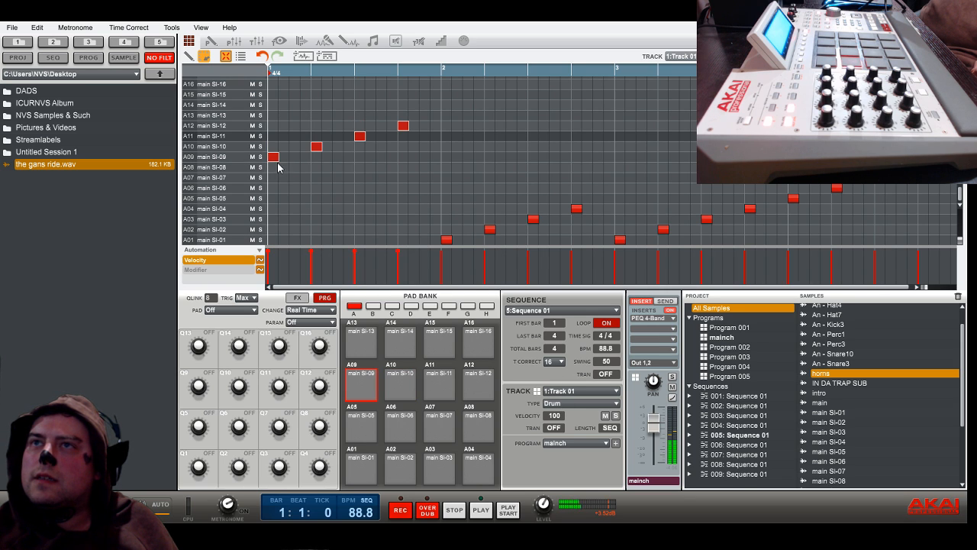
Move the bar 2 slices up to main SI-13 through SI-16, shift the bars 3 and 4 slices up eight pads, and play the sequence
left_click_drag(417, 200, 589, 249)
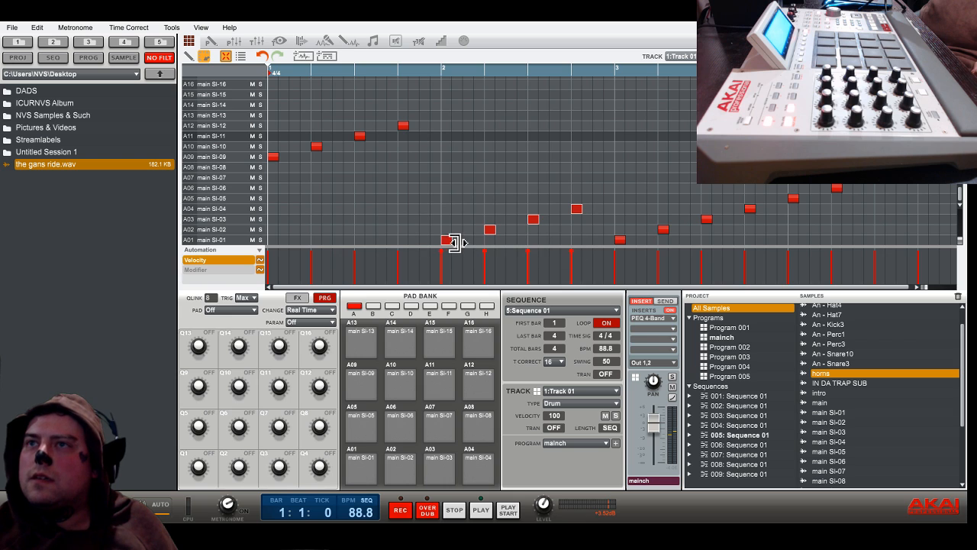
left_click_drag(448, 243, 448, 119)
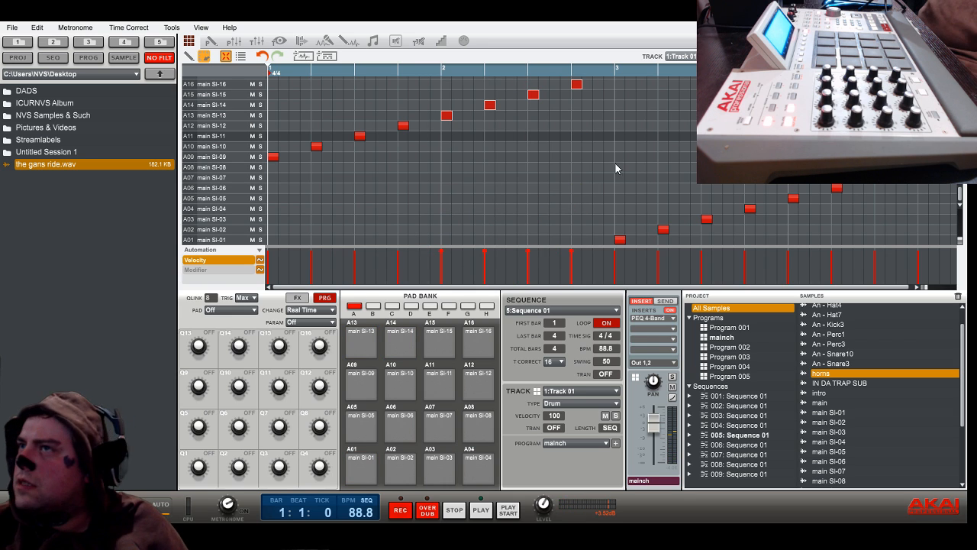
left_click_drag(611, 92, 950, 256)
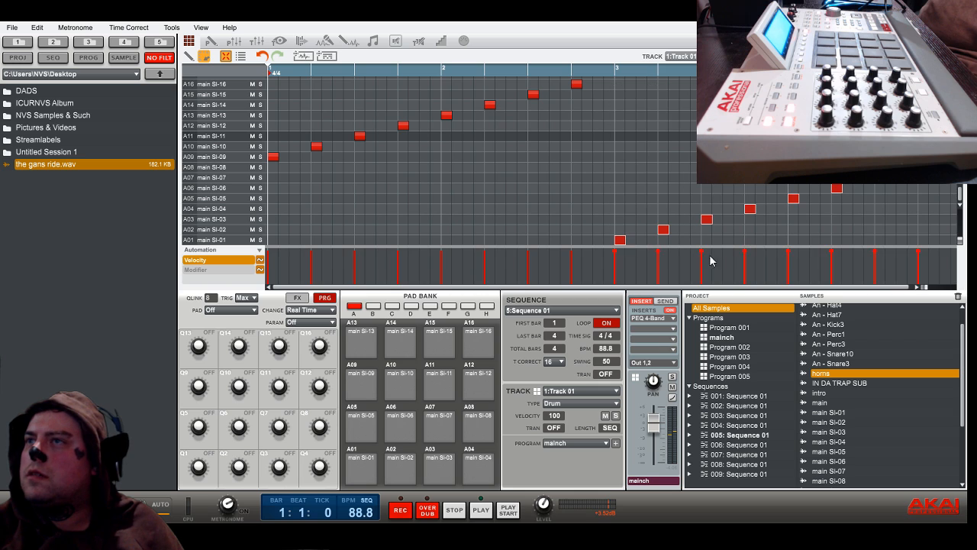
left_click_drag(626, 242, 621, 165)
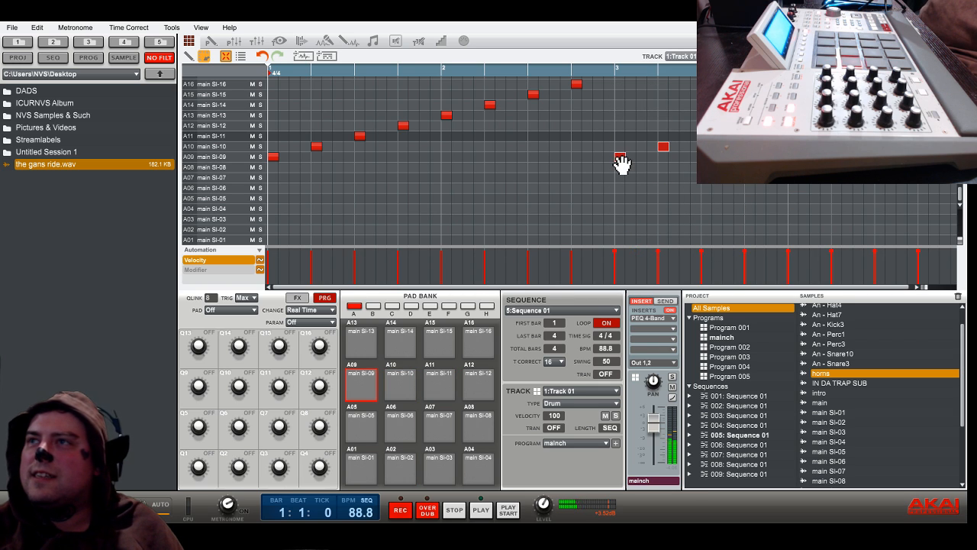
left_click(508, 509)
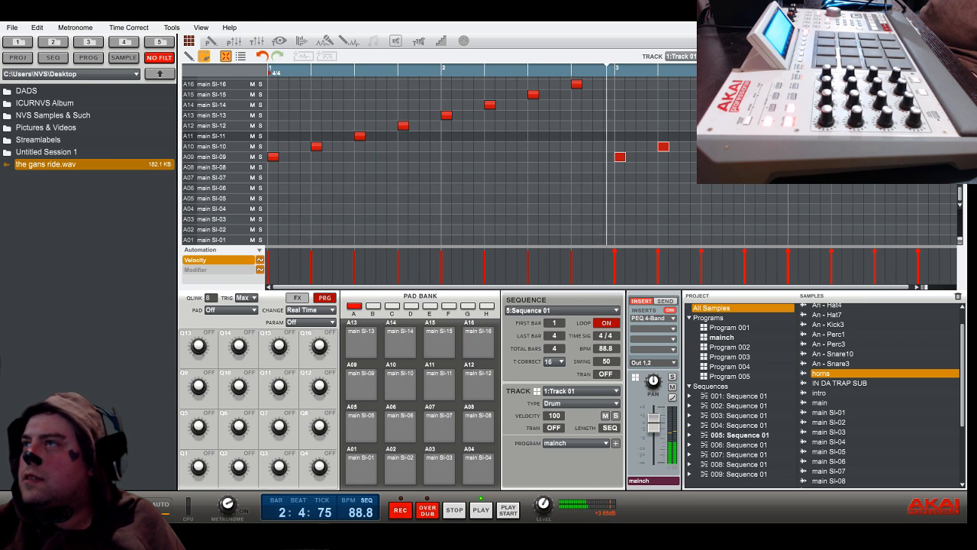
Copy all slices from Track 01 of sequence 5 and replace the notes on Track 01 of sequence 6 with them
left_click_drag(936, 76, 261, 190)
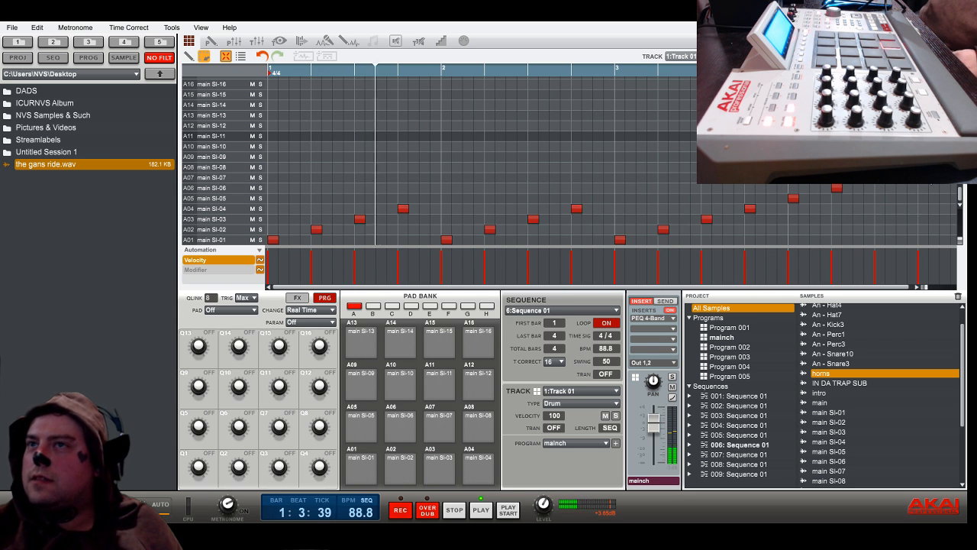
left_click_drag(937, 149, 273, 264)
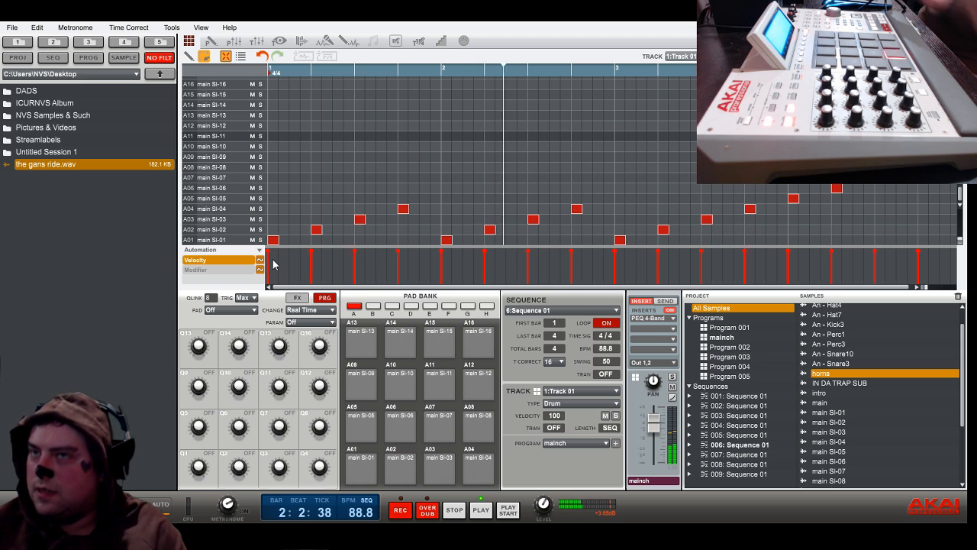
key("Delete")
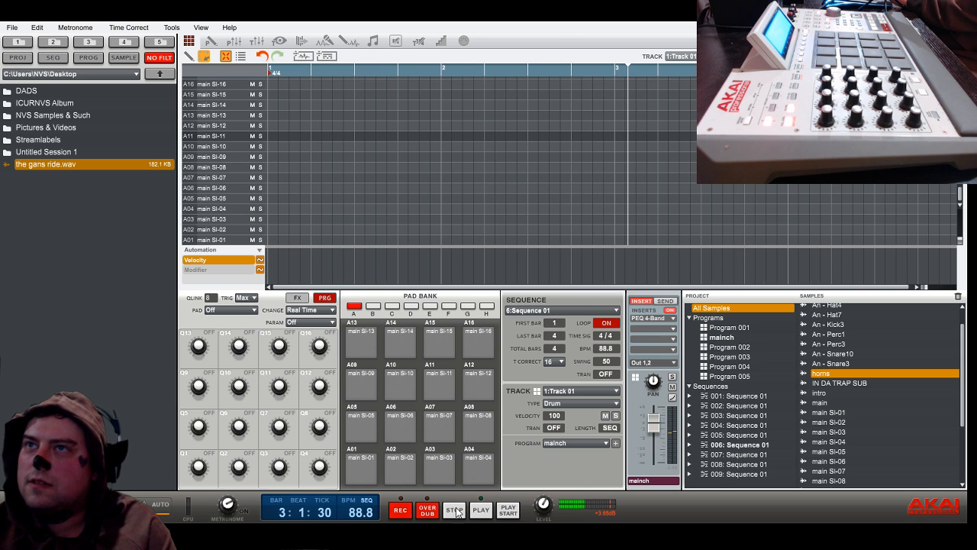
left_click_drag(301, 75, 272, 75)
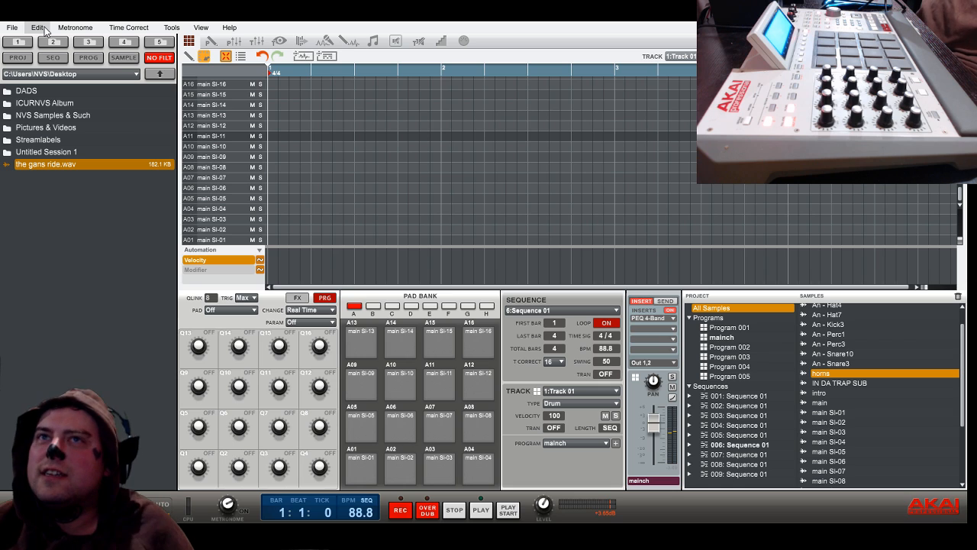
left_click(53, 99)
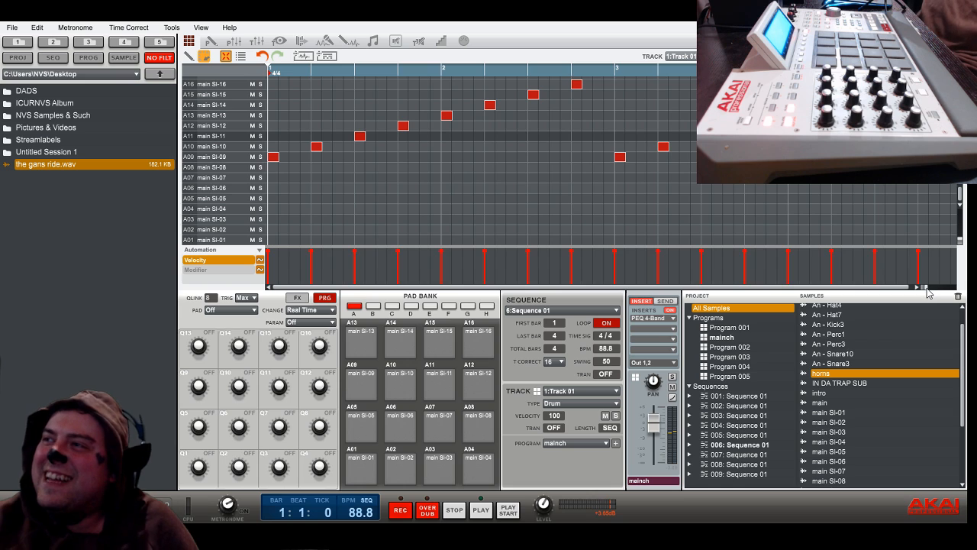
Turn time correction off and nudge all slices on Track 01 of sequence 6 slightly later than the grid
left_click_drag(924, 288, 366, 288)
left_click(564, 362)
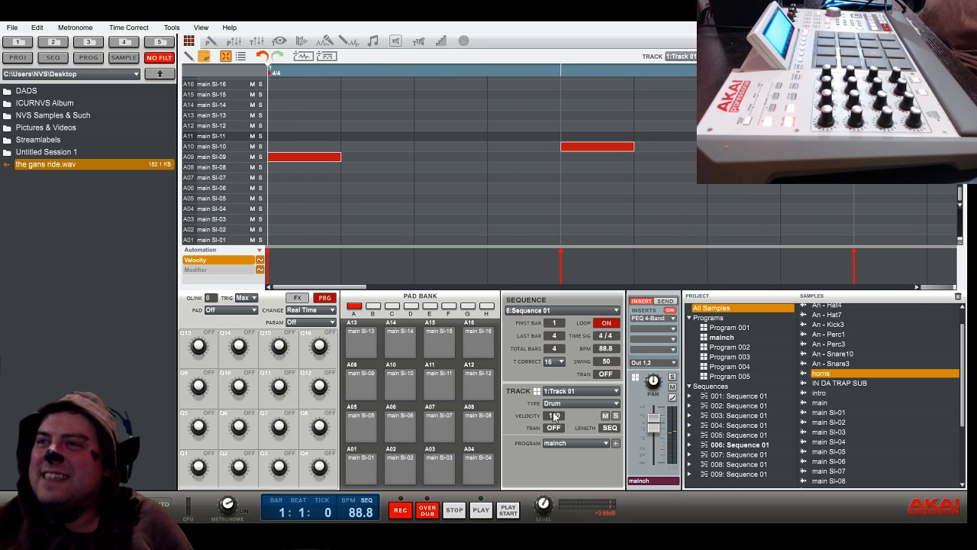
left_click(556, 470)
left_click(294, 157)
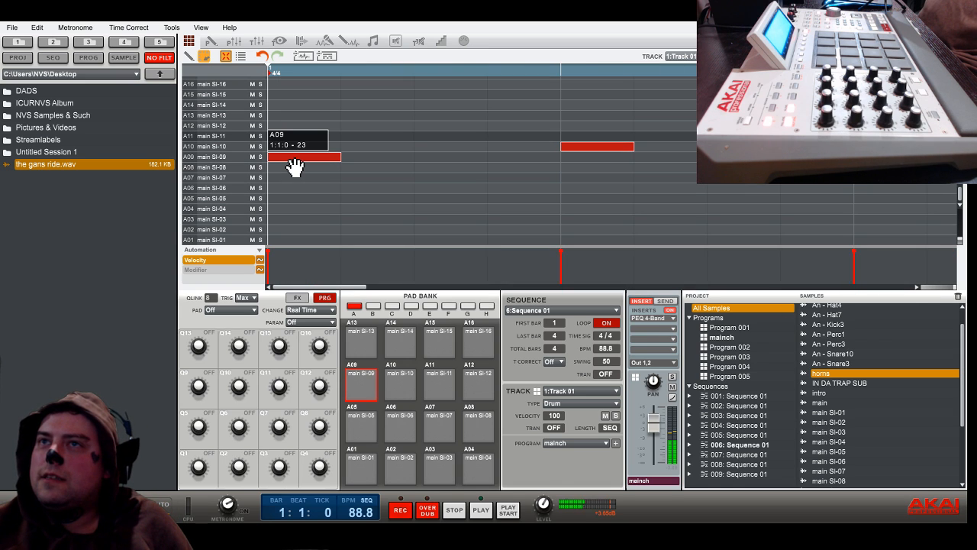
left_click_drag(296, 167, 294, 164)
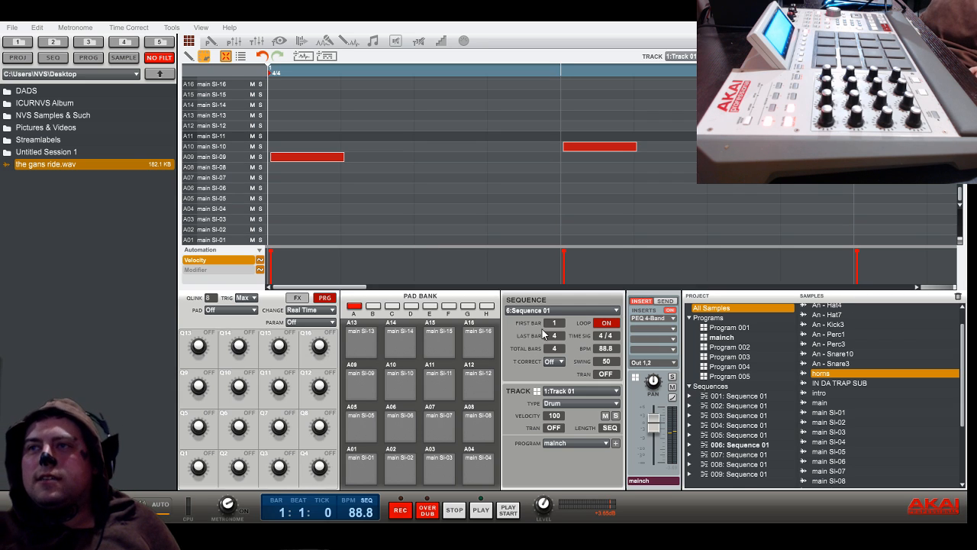
Switch to sequence 5 and nudge all slices on Track 01 slightly later than the grid
left_click(529, 355)
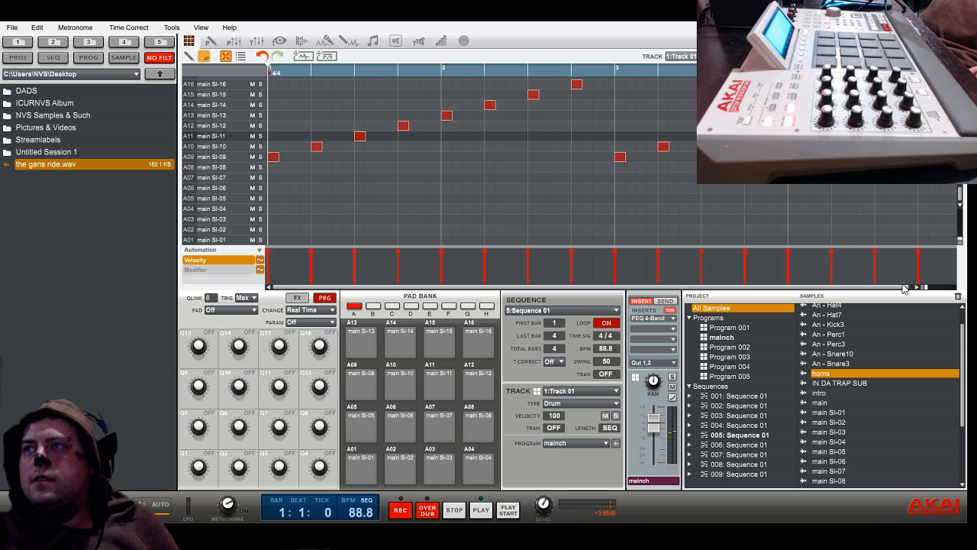
left_click_drag(924, 287, 366, 287)
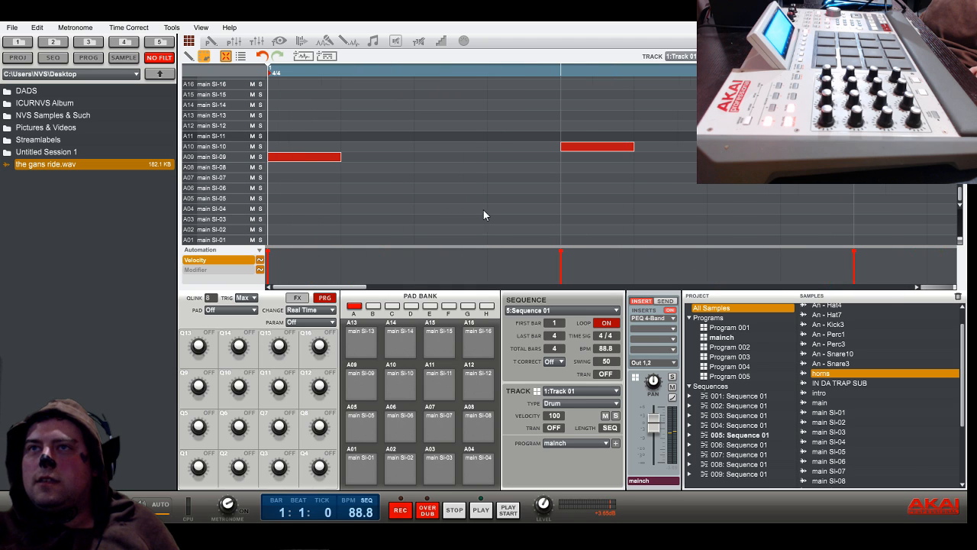
left_click(319, 158)
left_click_drag(319, 162, 319, 166)
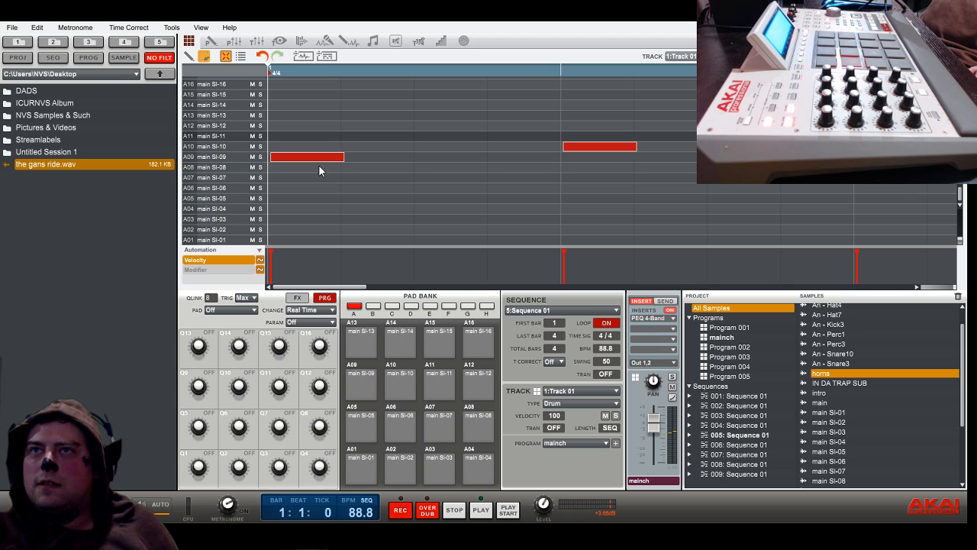
Switch to sequence 1, select every slice on Track 01 and nudge them slightly later than the grid
left_click(567, 313)
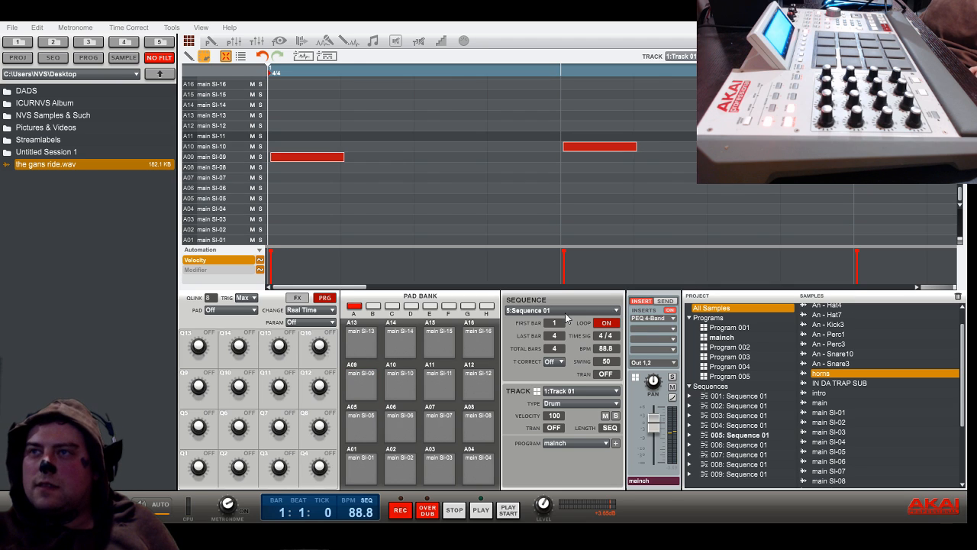
left_click(545, 322)
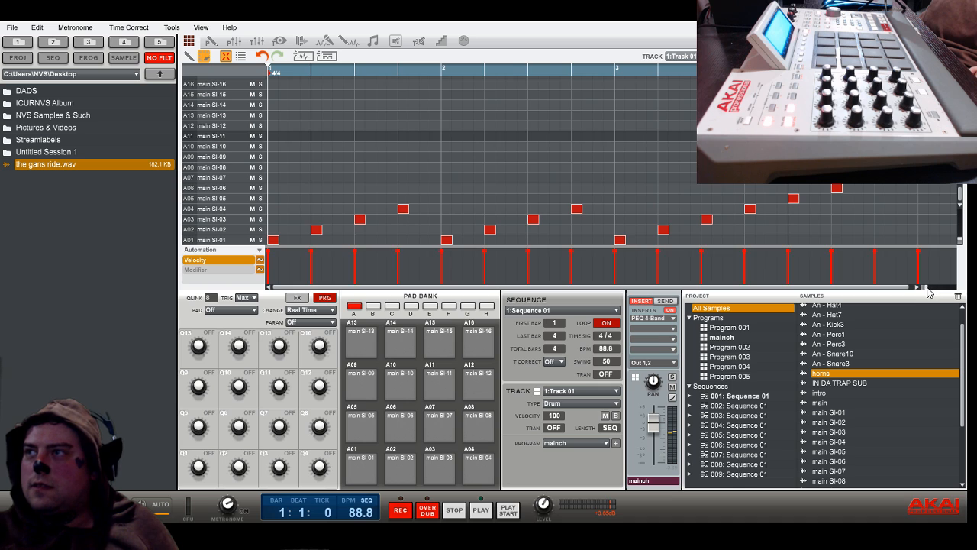
left_click_drag(927, 287, 954, 288)
left_click_drag(302, 242, 308, 244)
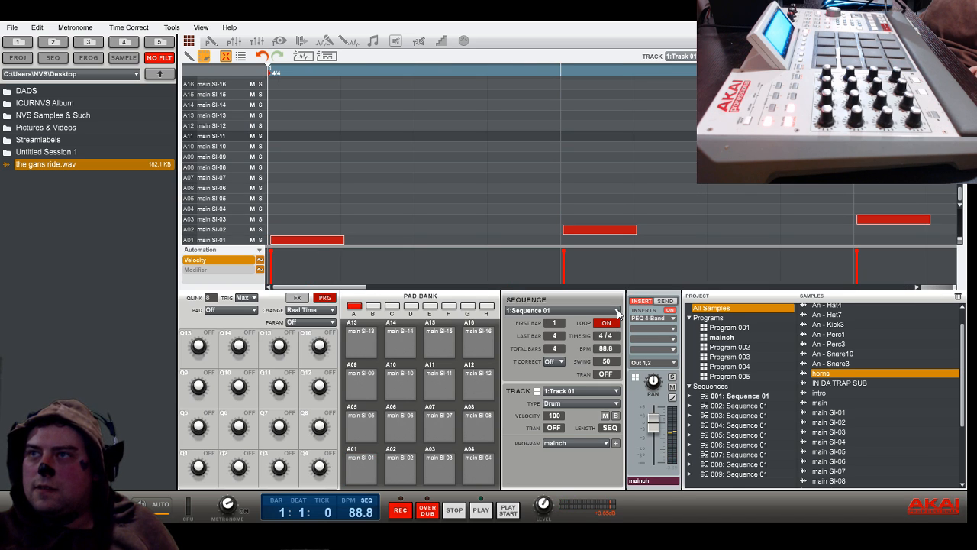
Switch to sequence 2, select every slice on Track 01 and nudge them slightly later than the grid
left_click(566, 333)
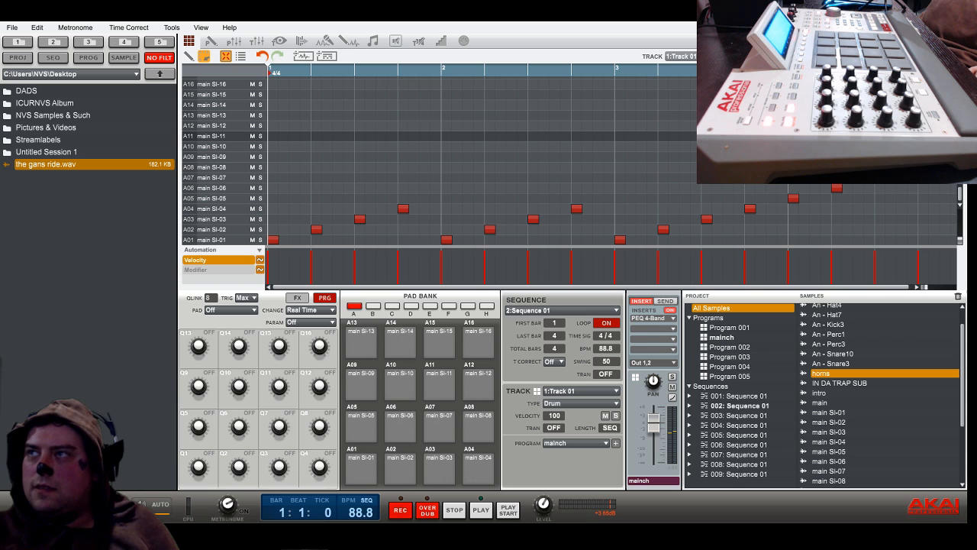
left_click_drag(937, 134, 209, 267)
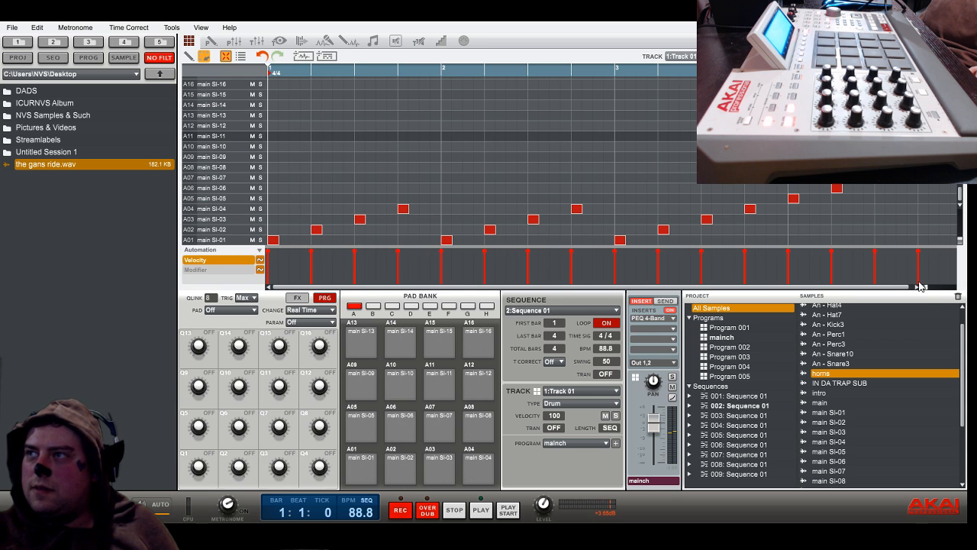
left_click_drag(920, 286, 365, 286)
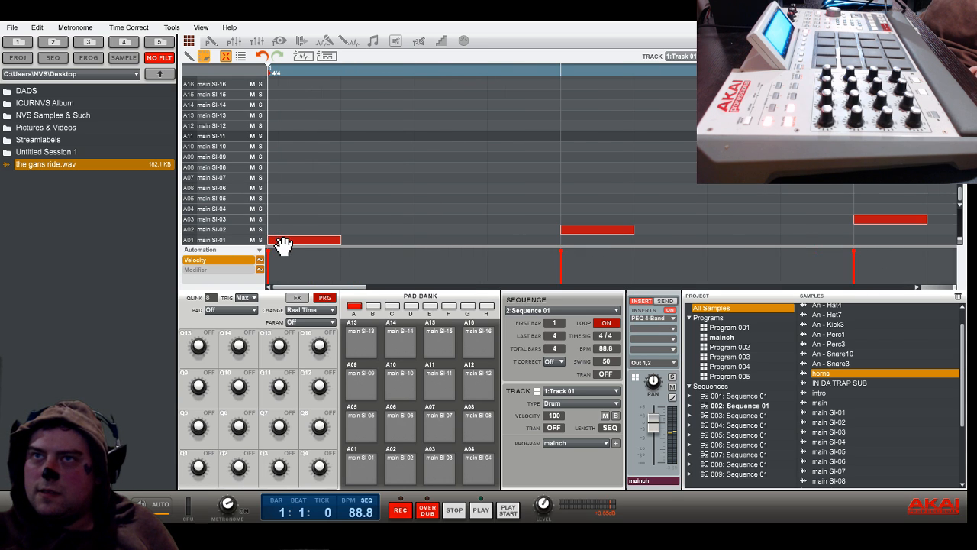
left_click_drag(282, 245, 285, 243)
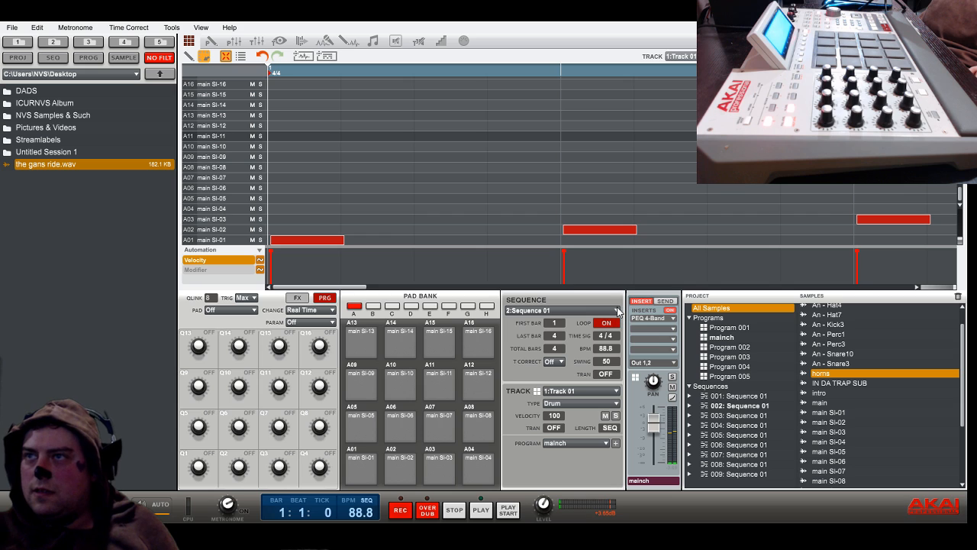
Switch to sequence 3, select every slice on Track 01 and fine-tune their shift to slightly later than the grid
left_click(541, 338)
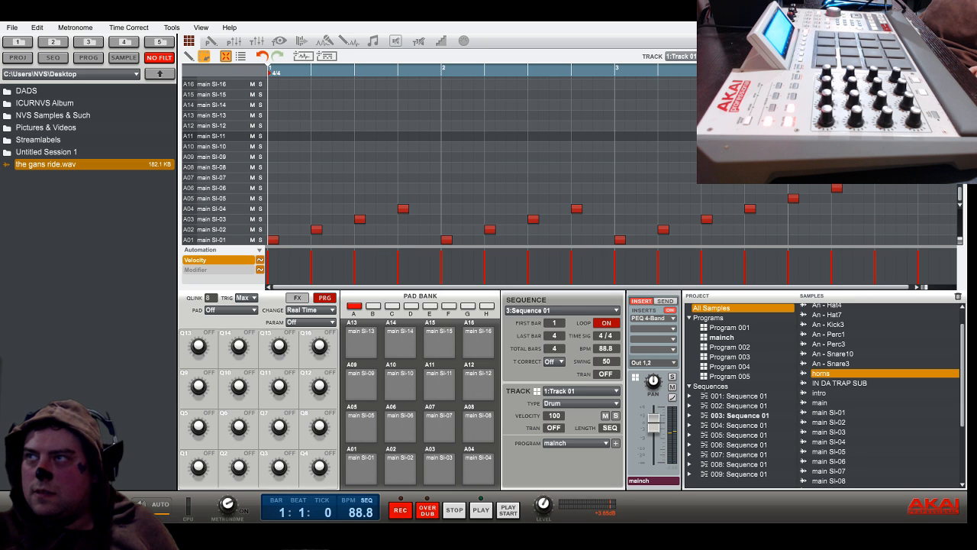
left_click_drag(940, 138, 269, 295)
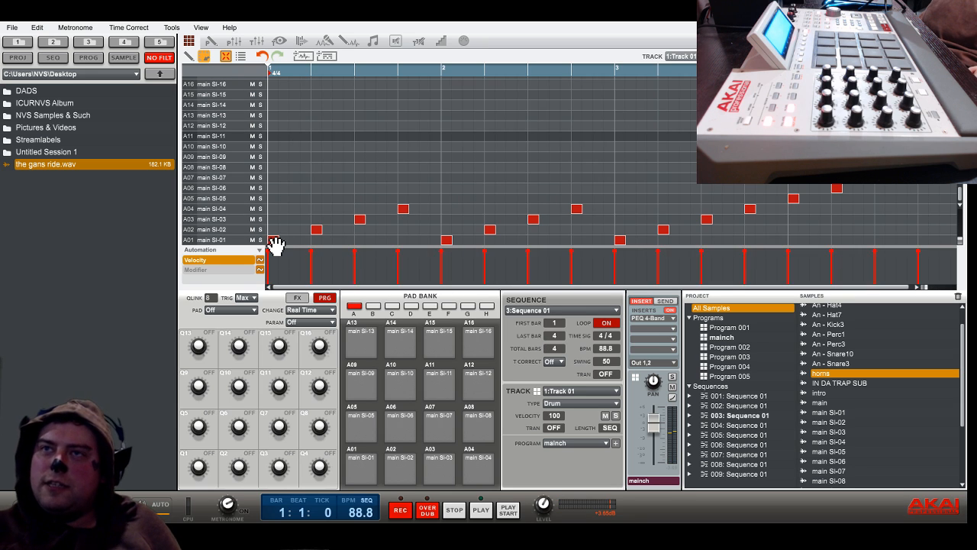
left_click_drag(275, 244, 276, 245)
left_click_drag(933, 293, 368, 289)
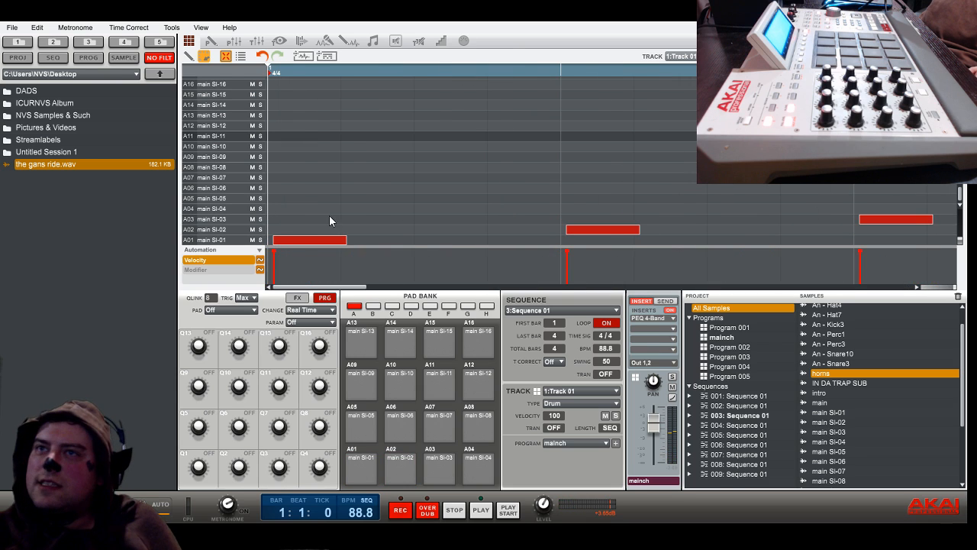
left_click_drag(300, 244, 297, 245)
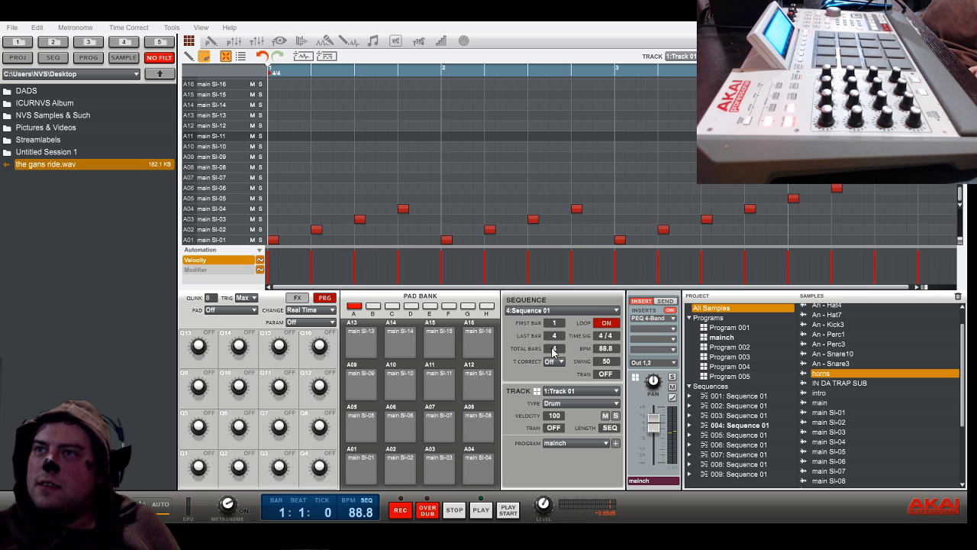
Select every slice on Track 01 of sequence 4 and nudge them slightly later than the grid
left_click_drag(937, 143, 240, 288)
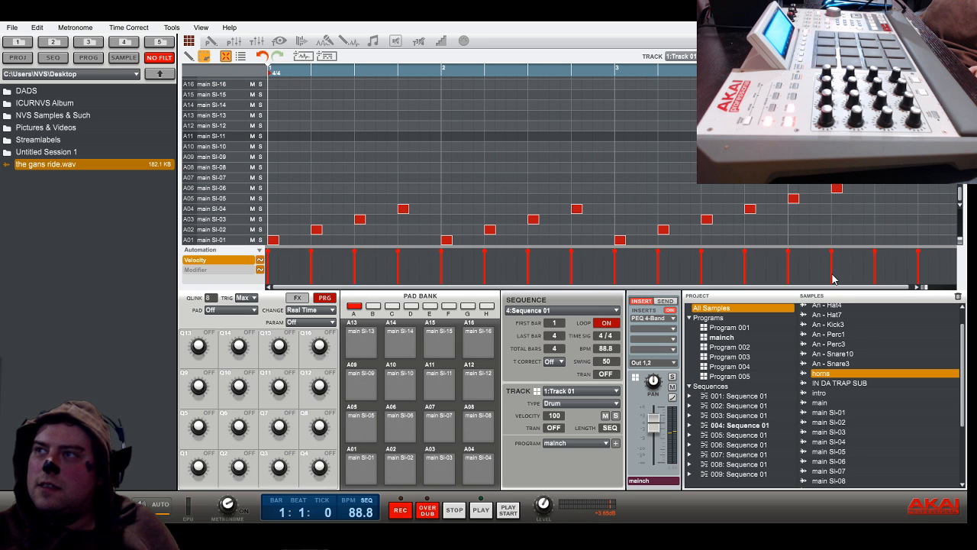
left_click_drag(922, 287, 366, 287)
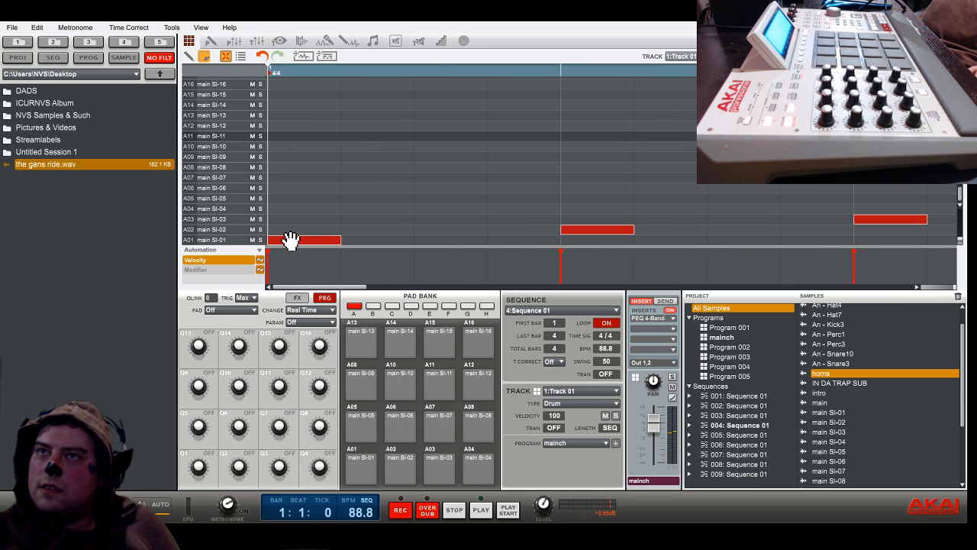
left_click_drag(291, 241, 294, 240)
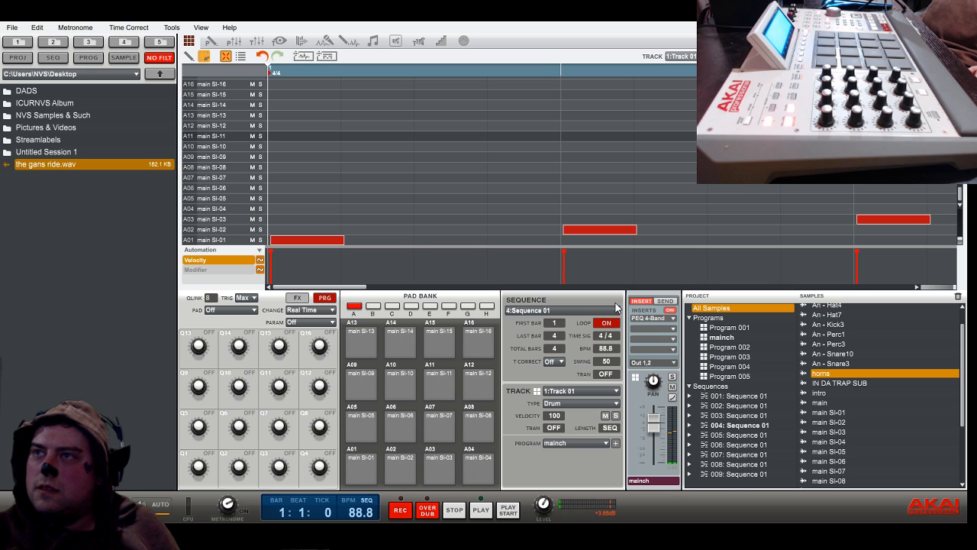
Switch to sequence 7, select every slice on Track 01 and nudge them slightly later than the grid
left_click(535, 372)
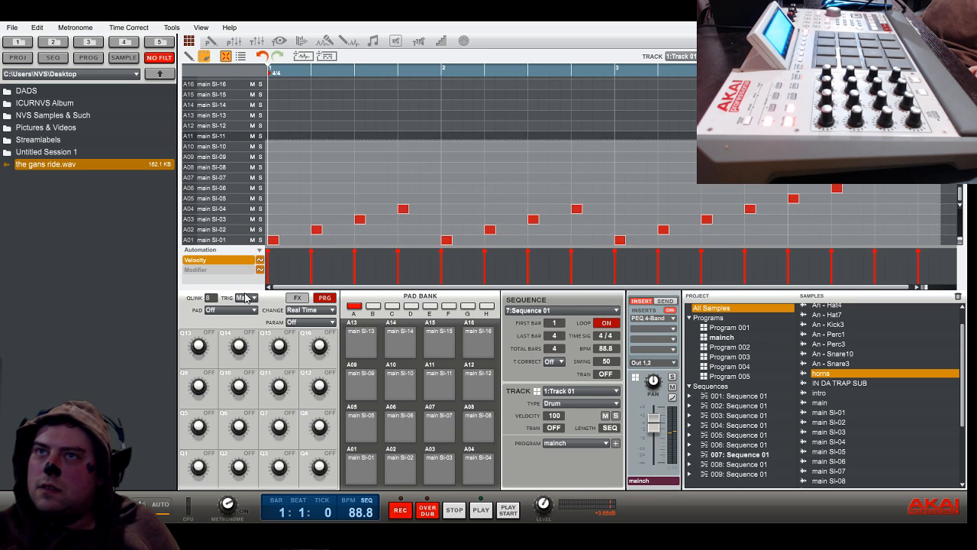
left_click_drag(924, 287, 365, 287)
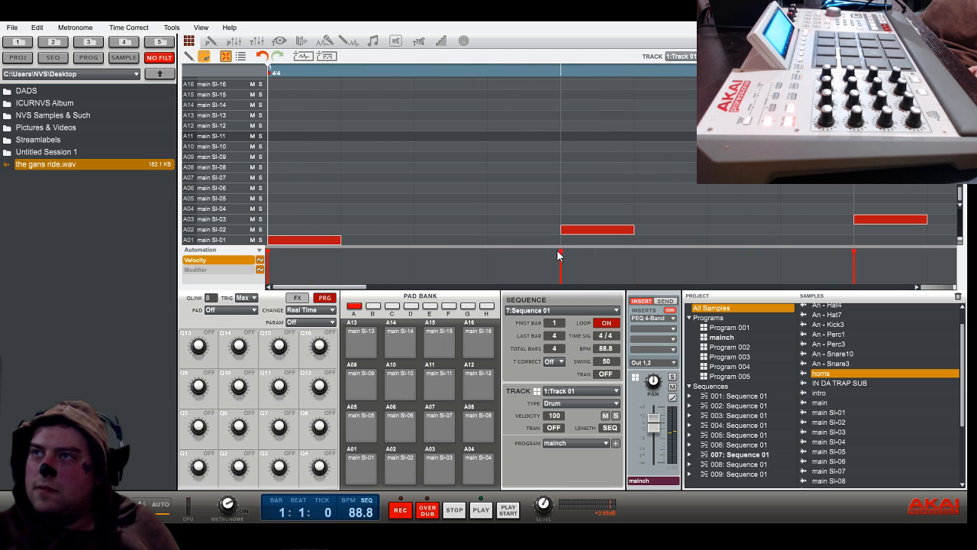
left_click_drag(305, 237, 309, 238)
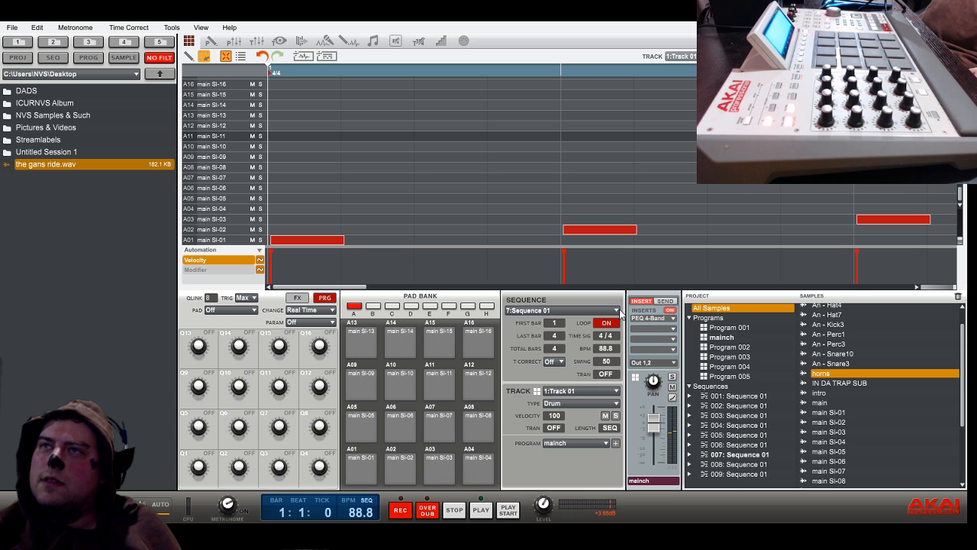
Open song mode and add sequences 1 through 7 in order as the song's first seven steps
left_click(374, 42)
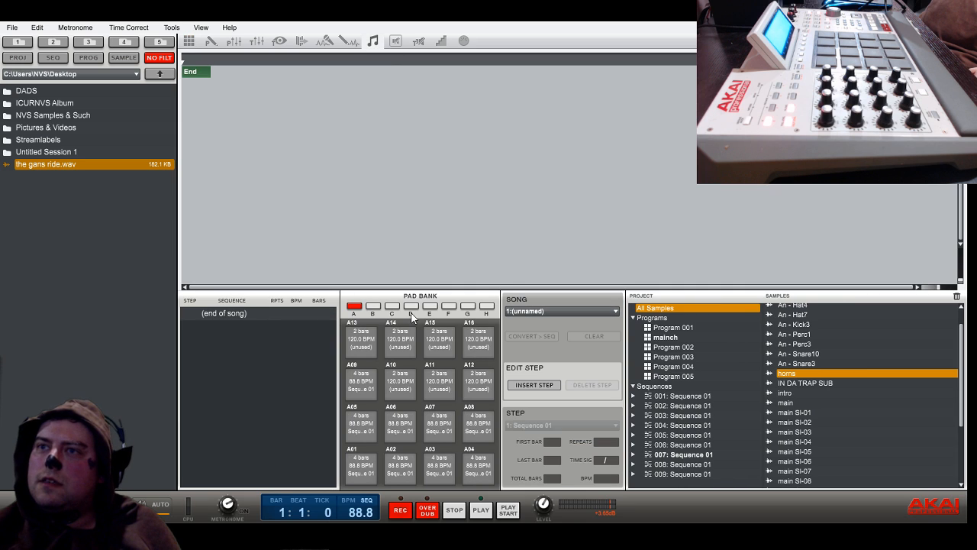
left_click(364, 471)
left_click_drag(262, 374, 261, 374)
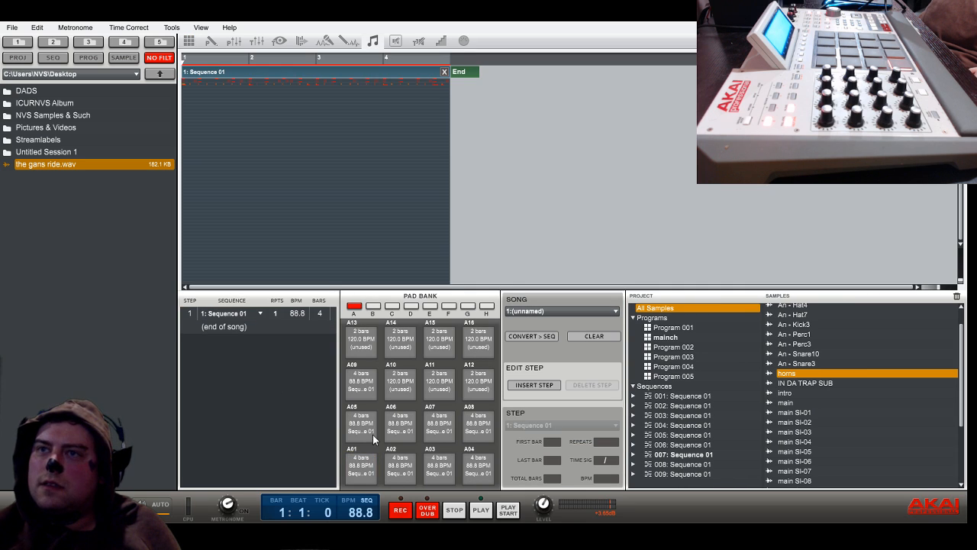
left_click_drag(402, 463, 315, 415)
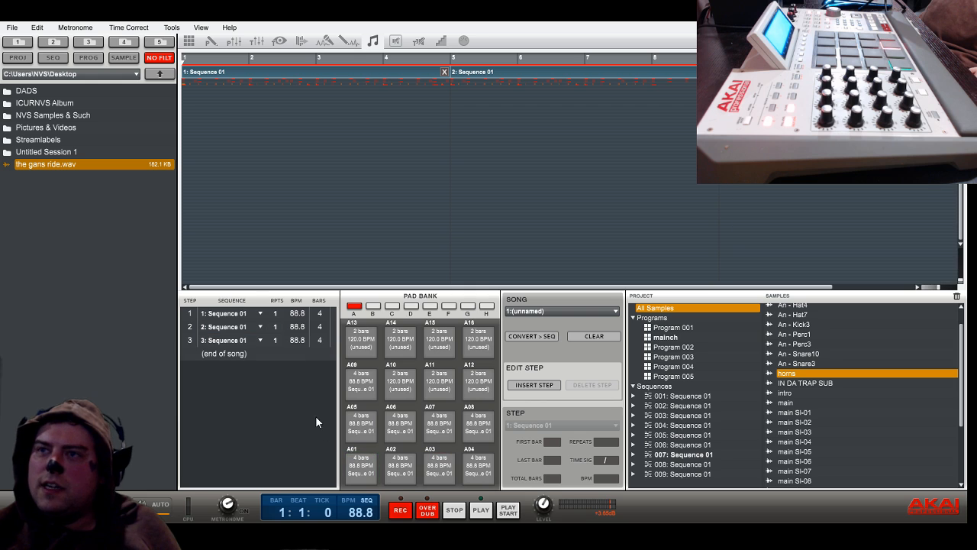
left_click_drag(477, 465, 258, 397)
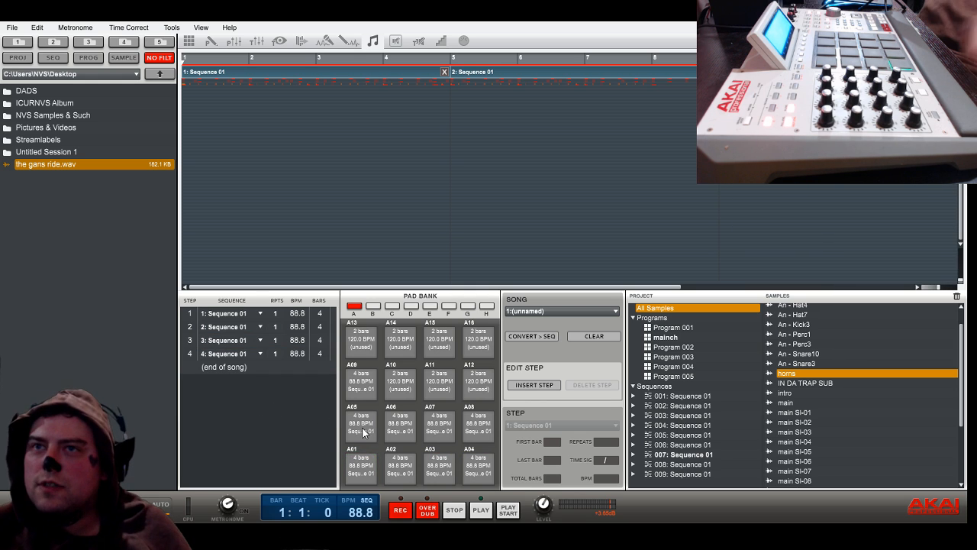
left_click_drag(364, 432, 267, 417)
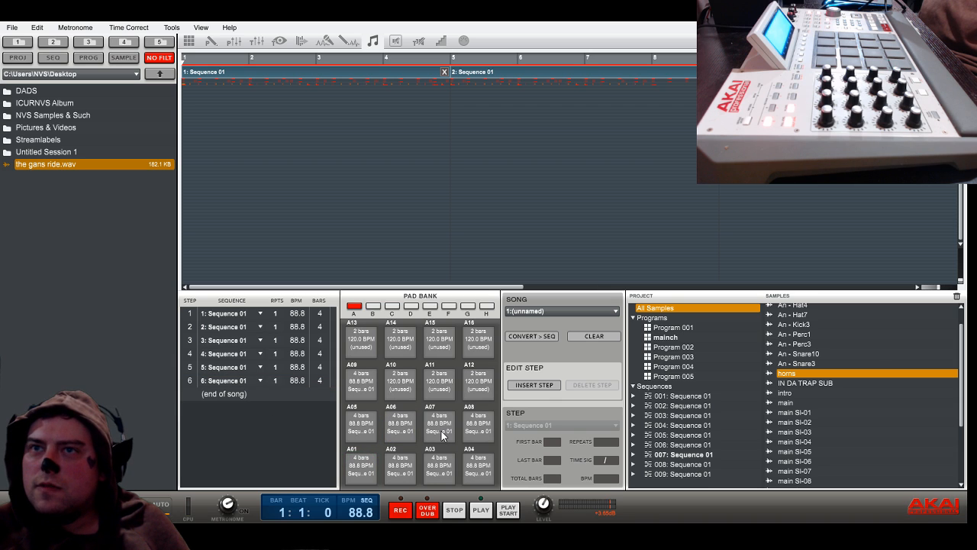
left_click_drag(441, 435, 269, 422)
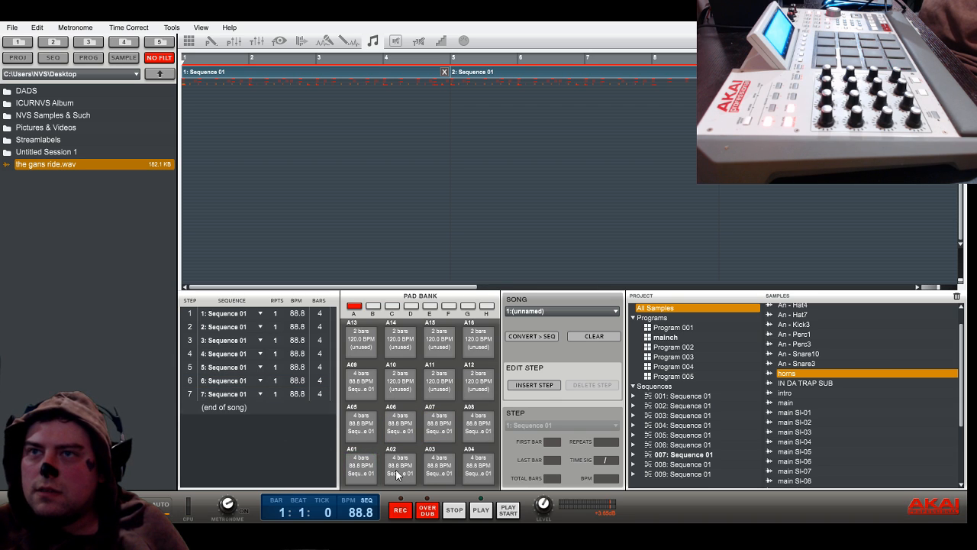
Append sequences 2, 3, 4 and 9 to the end of the song's step list
left_click_drag(396, 474, 271, 419)
left_click_drag(439, 467, 275, 431)
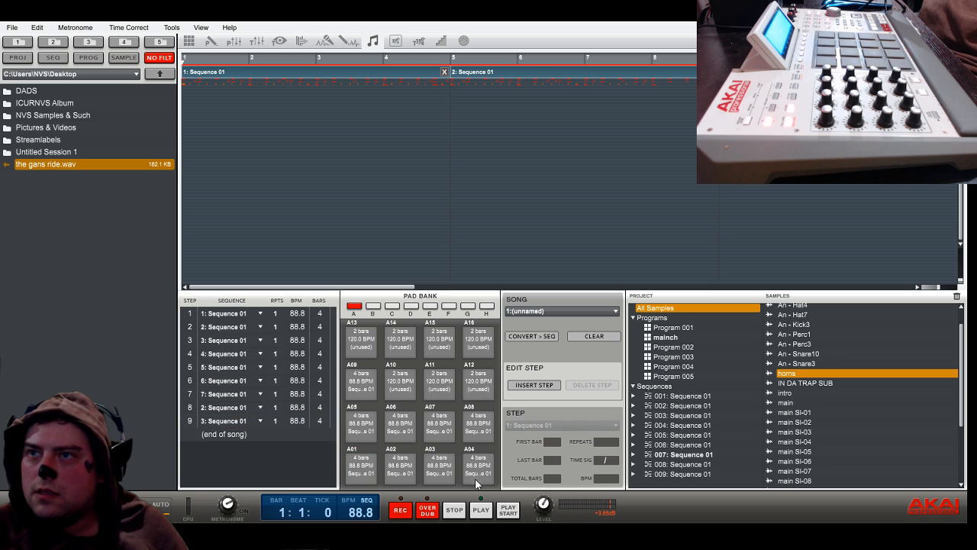
left_click_drag(475, 478, 309, 461)
left_click_drag(360, 391, 298, 446)
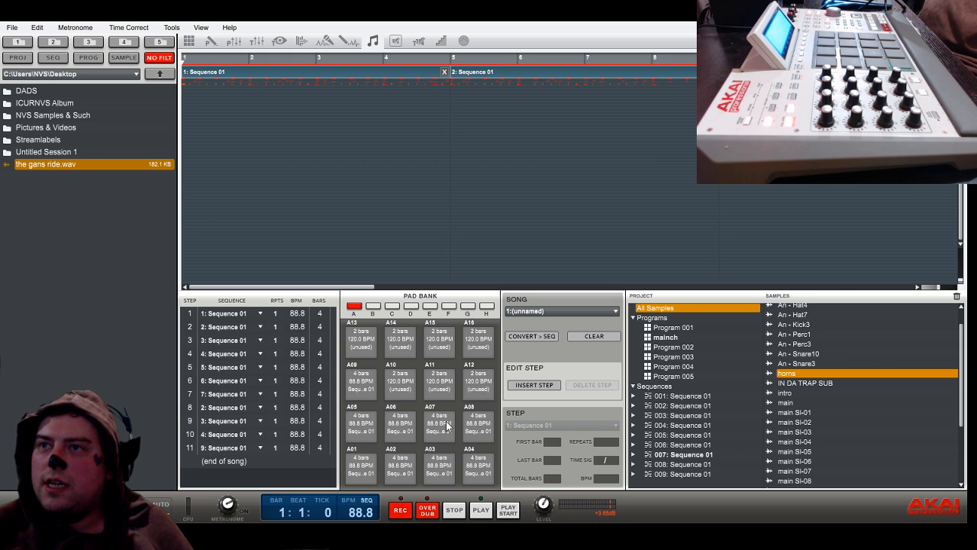
Insert sequence 8 ahead of the song's first step and play the song from the start
left_click(480, 428)
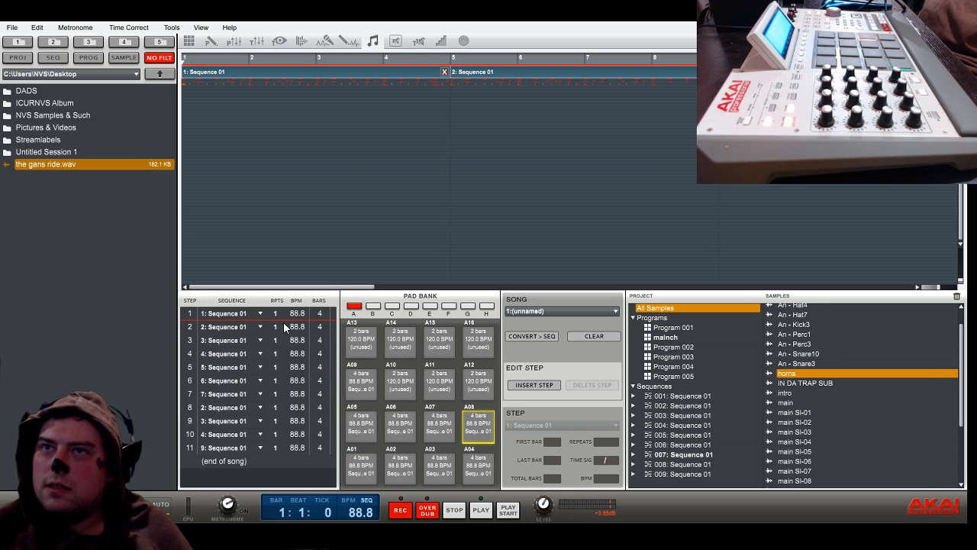
left_click_drag(283, 322, 284, 310)
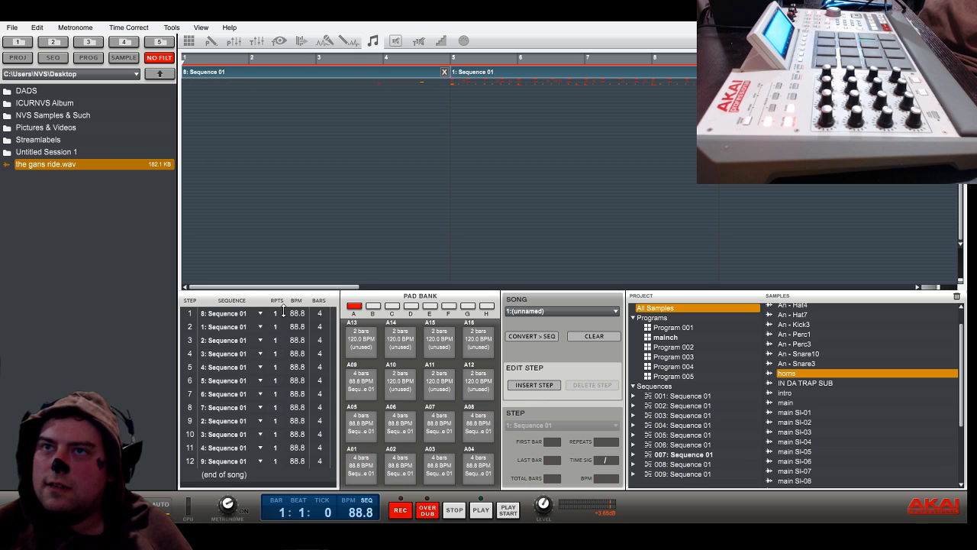
left_click(512, 506)
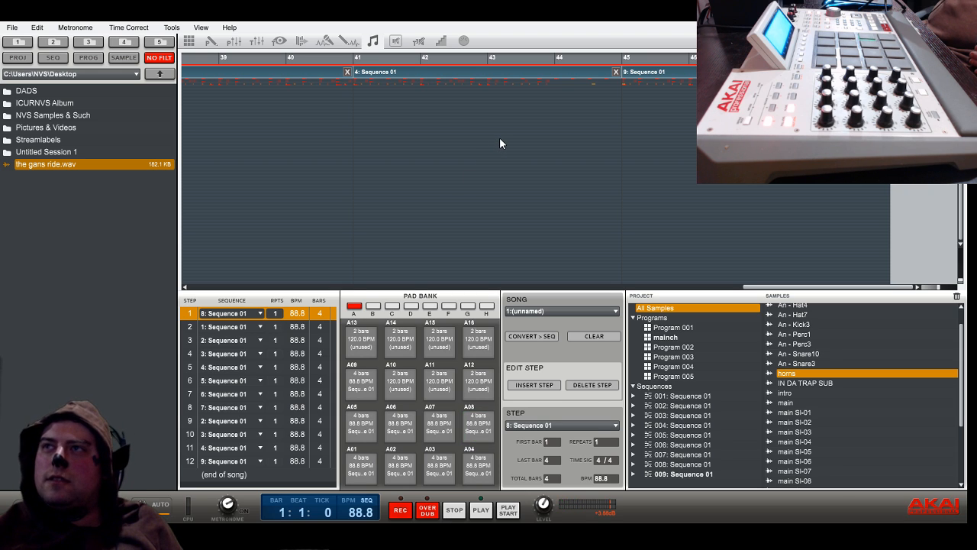
Return to the main grid view, switch to sequence 9 and delete all the slices on Track 01
left_click(188, 40)
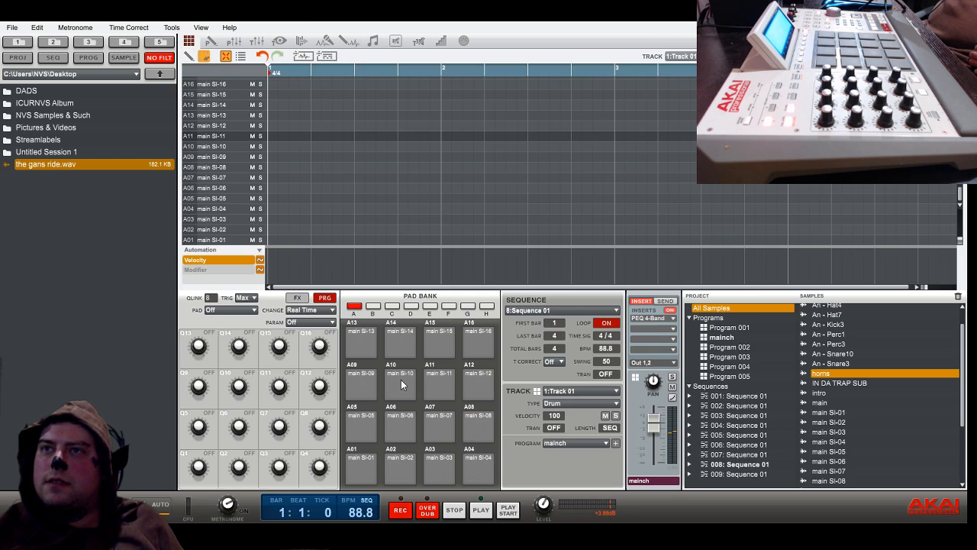
left_click(538, 389)
left_click_drag(950, 140, 212, 323)
key("Delete")
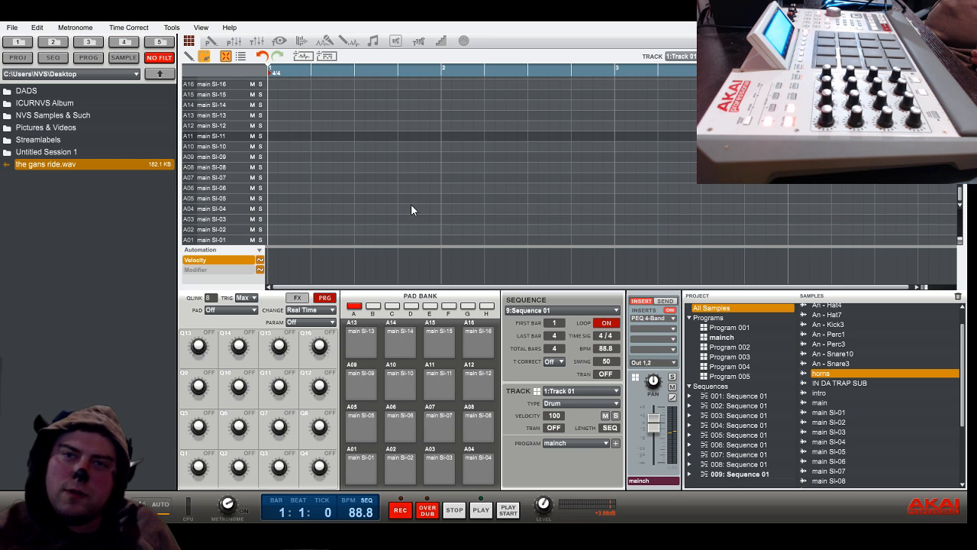
Delete all the kick hits on Track 02 and all the snare hits on Track 03 of sequence 9
left_click(615, 391)
left_click(591, 411)
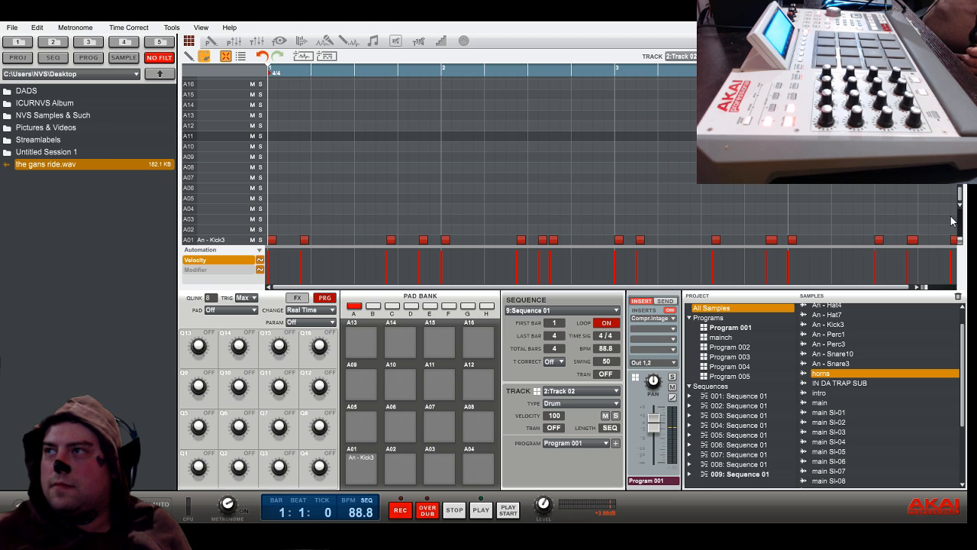
left_click_drag(951, 221, 264, 242)
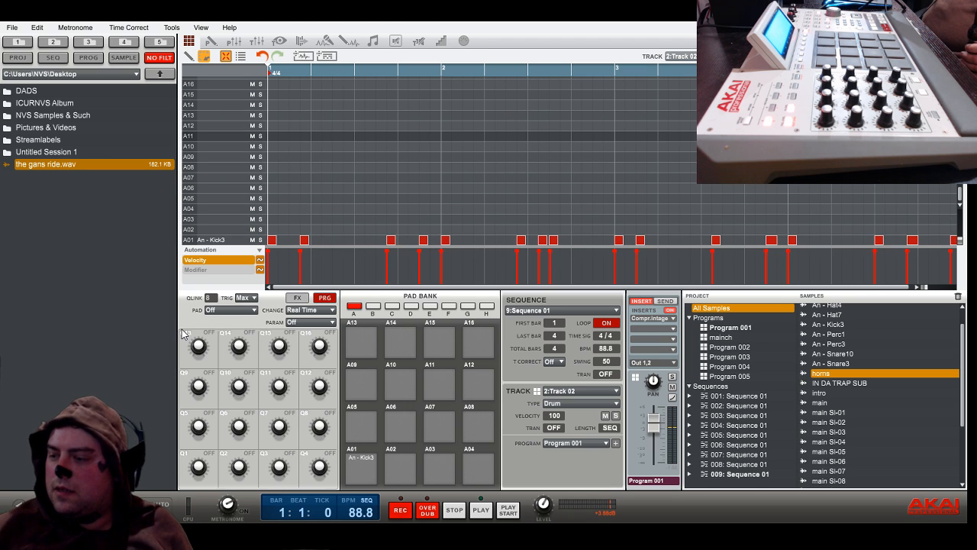
key("Delete")
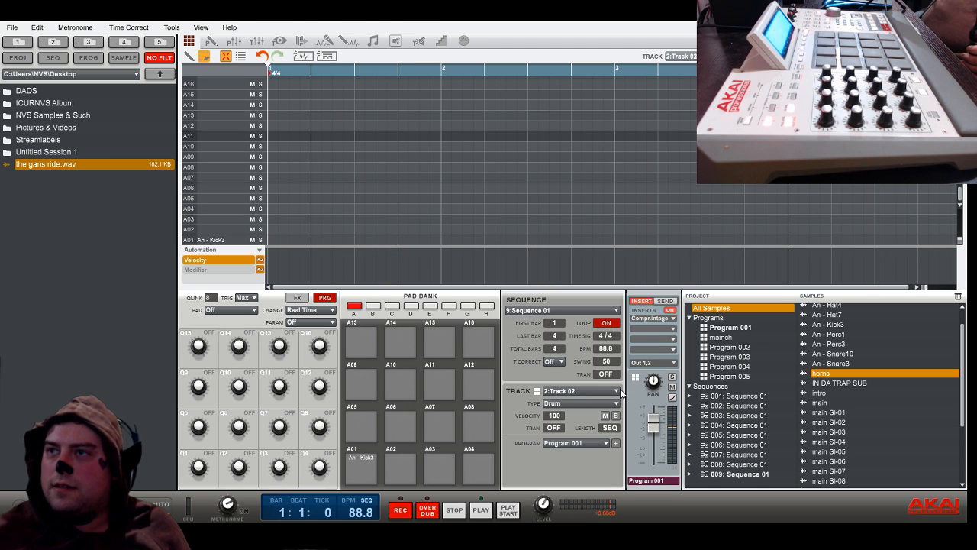
left_click(587, 419)
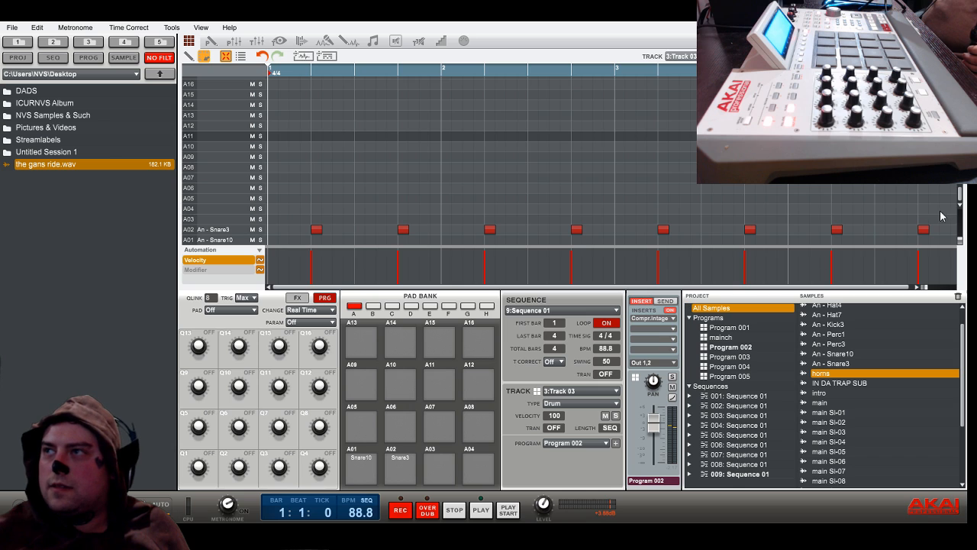
left_click_drag(944, 216, 106, 315)
key("Delete")
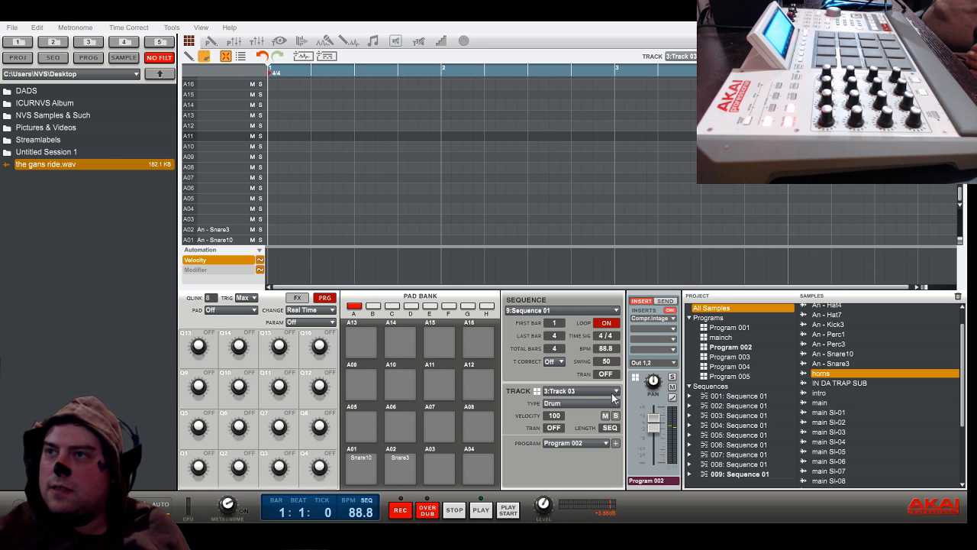
On Track 04 of sequence 9, delete all hat hits and the last cymbal hit, keeping the cymbal on the first beat
left_click(576, 426)
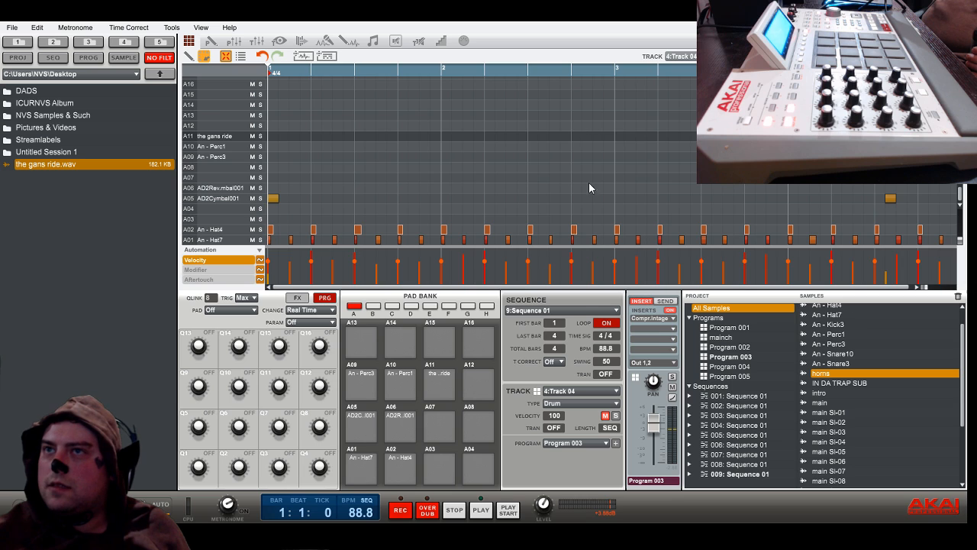
left_click_drag(269, 217, 957, 245)
key("Delete")
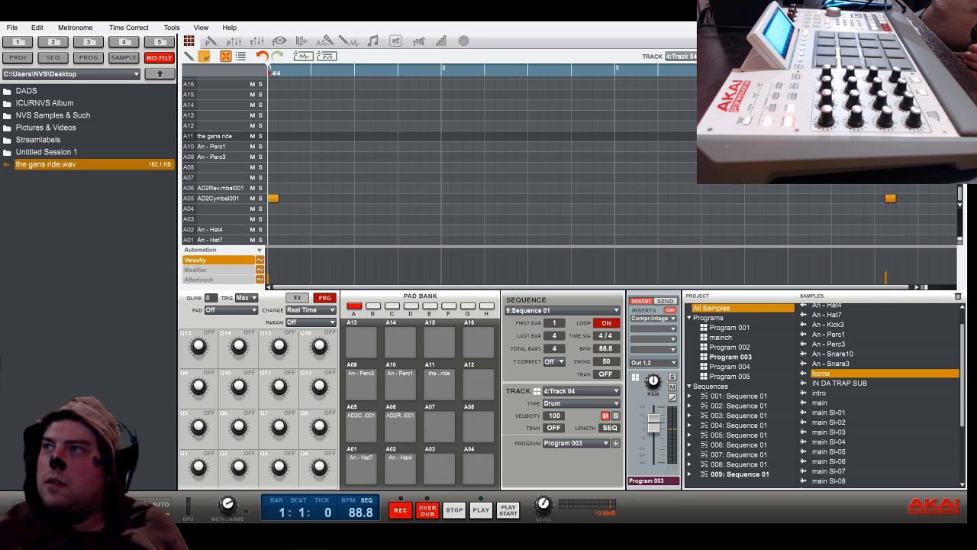
left_click_drag(857, 183, 927, 224)
key("Delete")
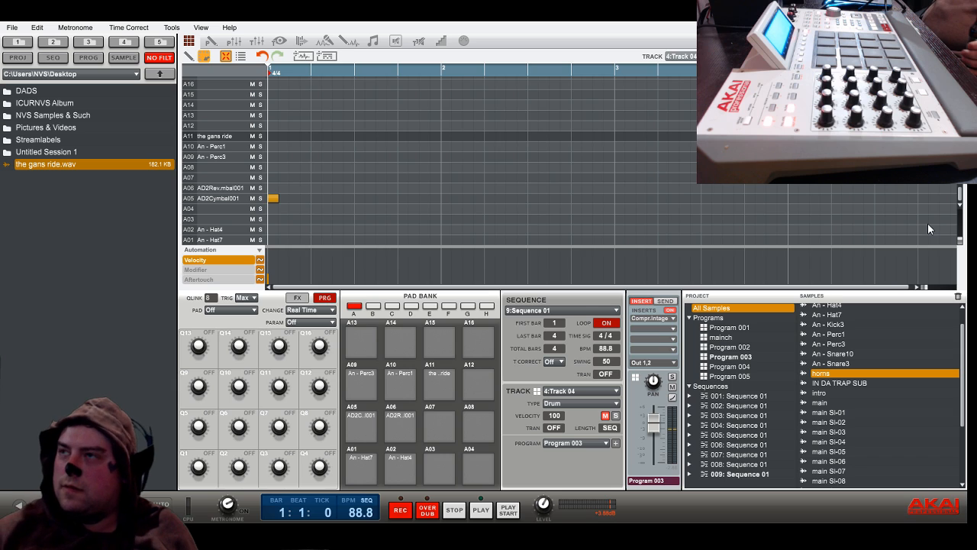
Switch to Track 05 of sequence 9 and delete all the IN DA TRAP SUB hits
left_click(573, 434)
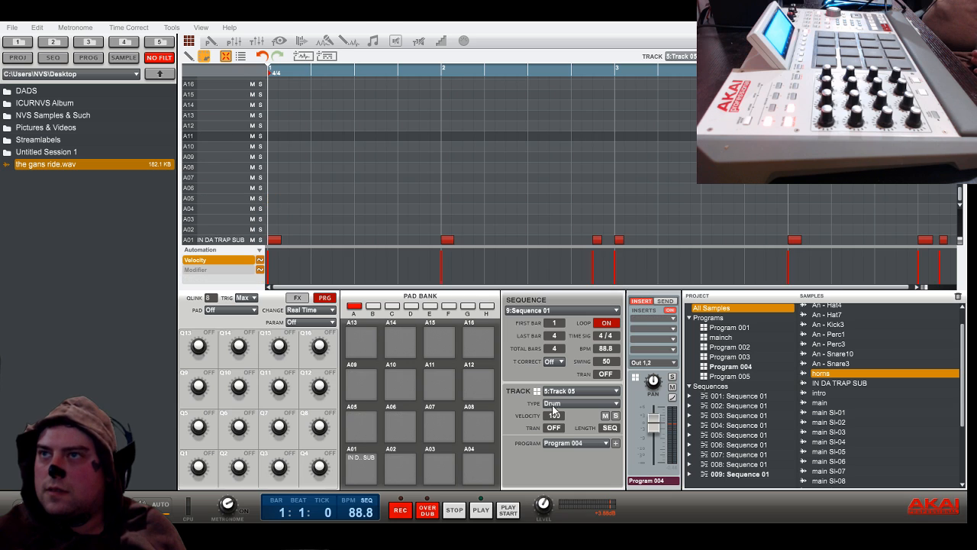
left_click_drag(950, 220, 212, 271)
key("Delete")
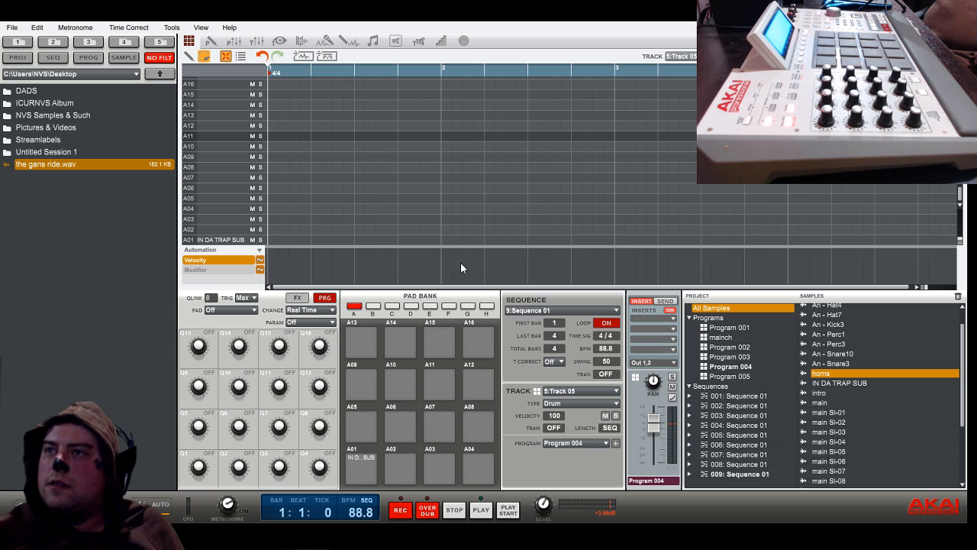
Switch to Track 01 of sequence 9, assign Program 005 to it and place an outro hit at the start of bar 1
left_click(618, 392)
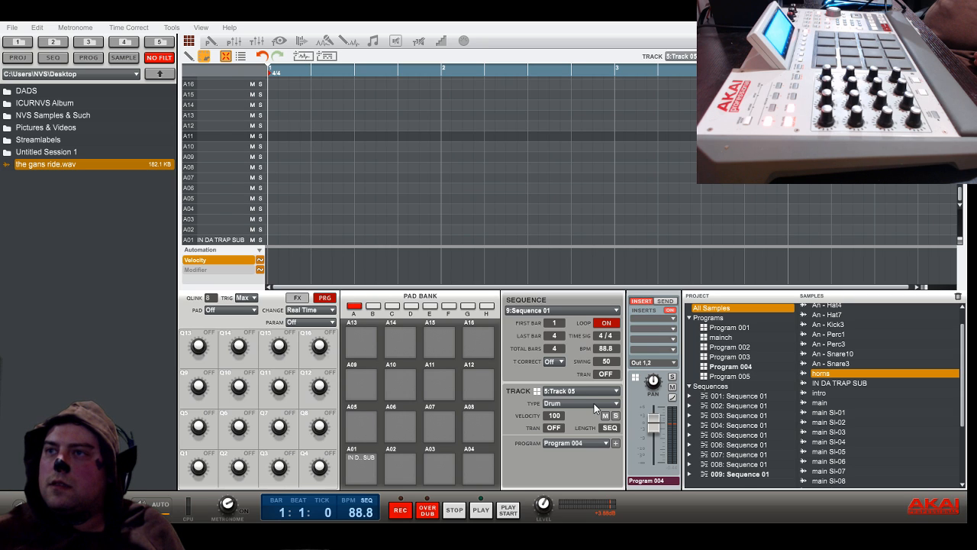
left_click(593, 403)
left_click(606, 446)
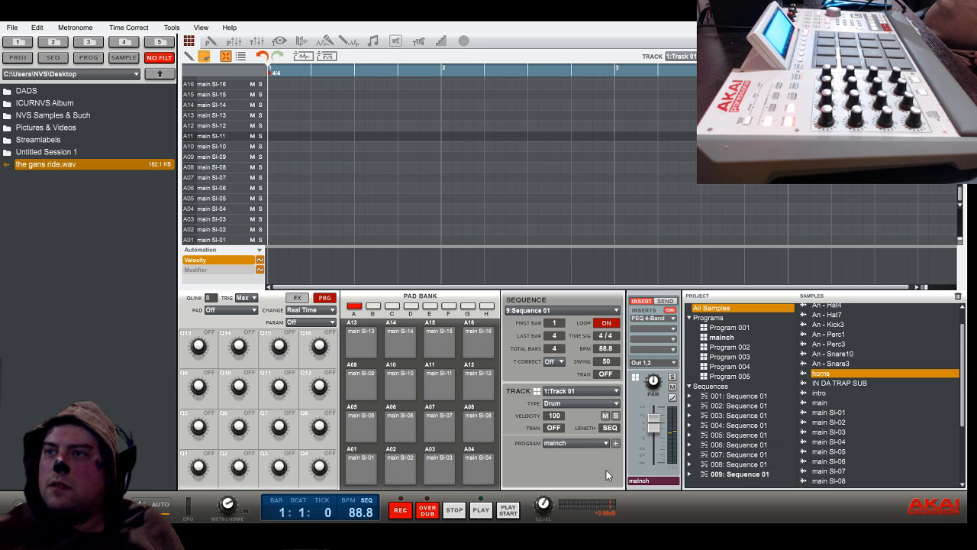
left_click(598, 511)
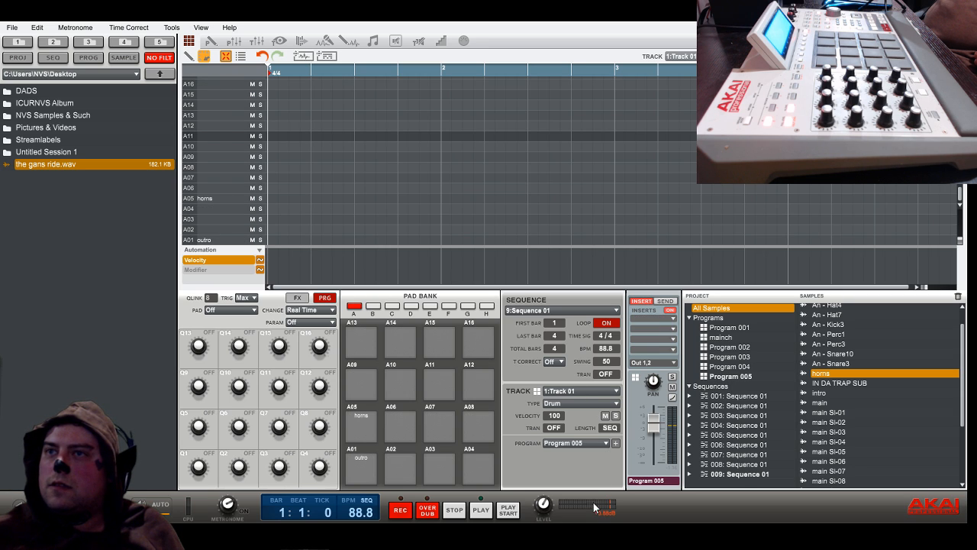
left_click(272, 239)
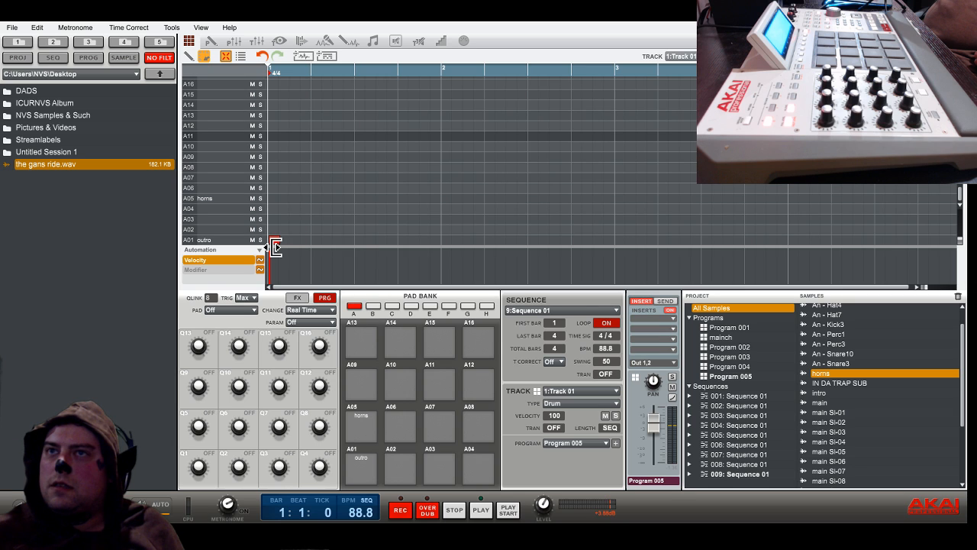
Audition sequence 9 and nudge the outro hit on Track 01 slightly earlier, closer to the start of bar 1
left_click(509, 509)
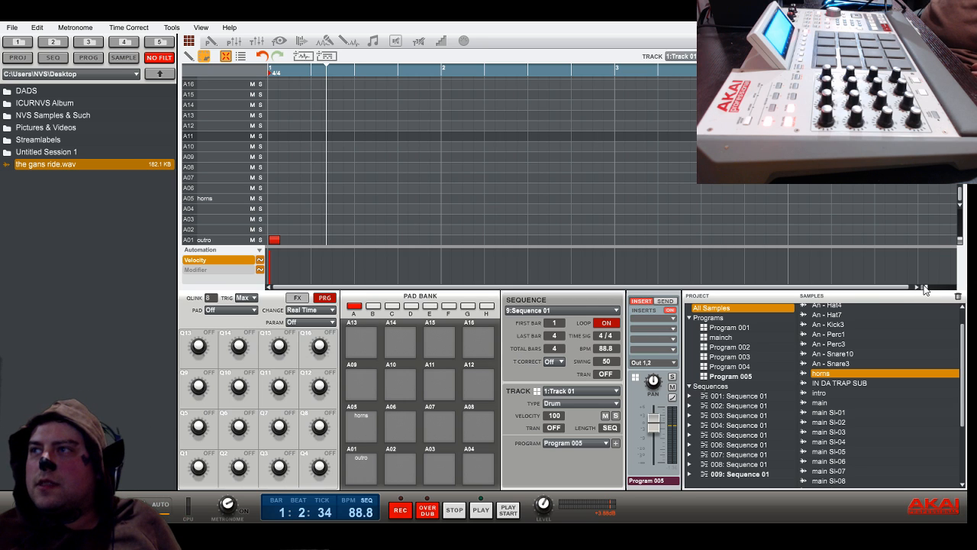
left_click_drag(925, 287, 952, 290)
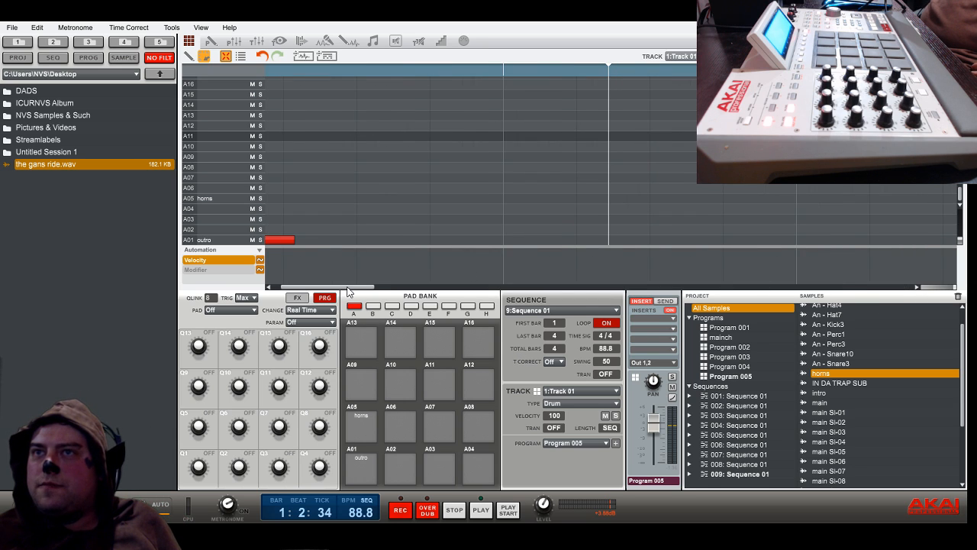
left_click_drag(347, 288, 297, 288)
left_click_drag(296, 243, 288, 243)
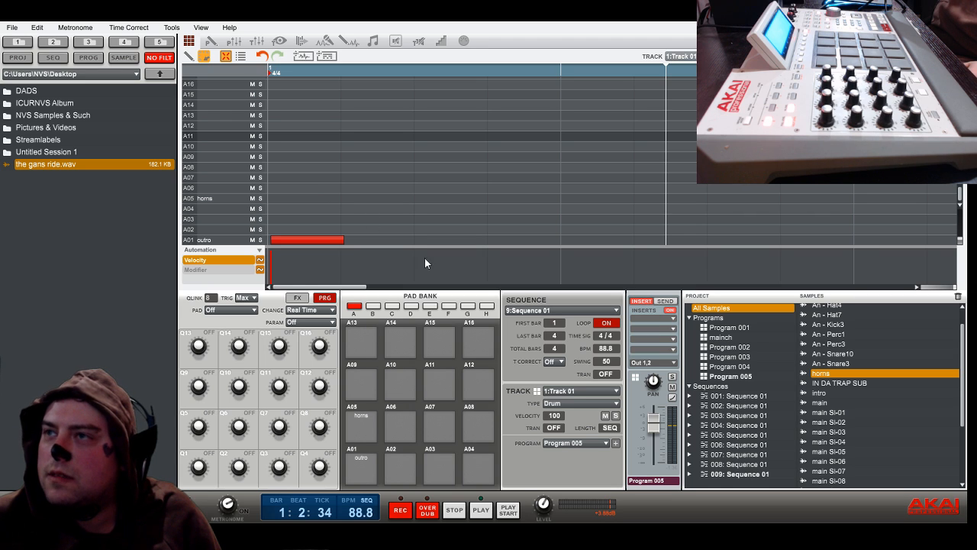
Play the full song arrangement from the start in song mode to check the transitions and the outro
left_click(372, 43)
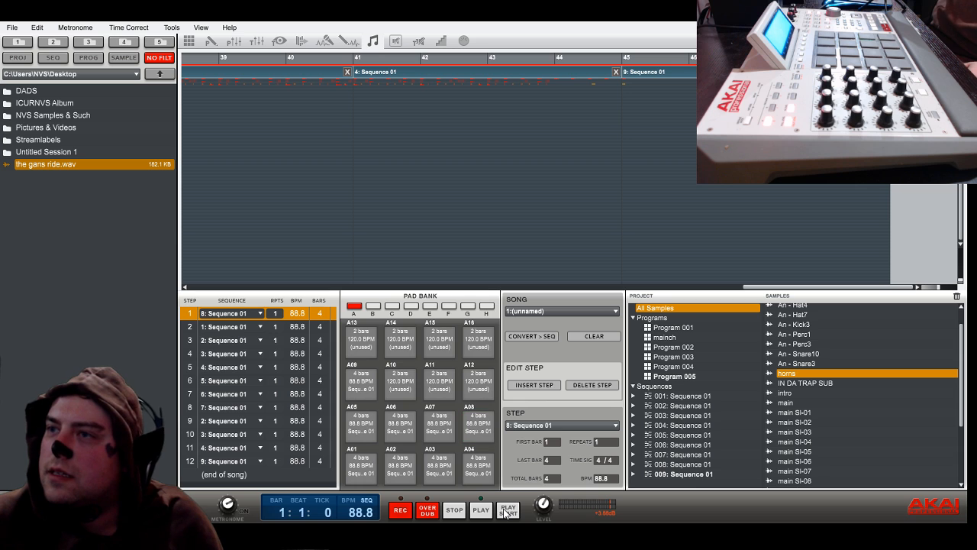
left_click(506, 513)
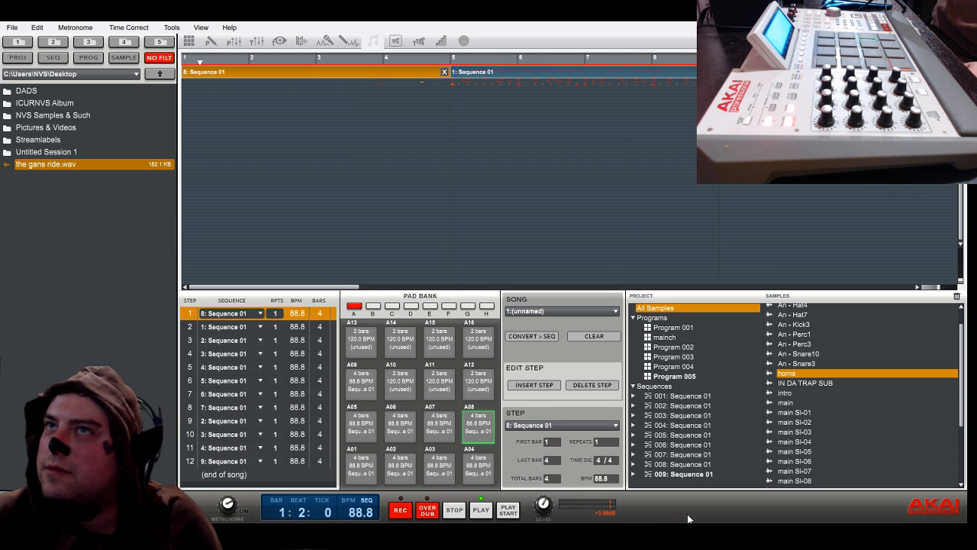
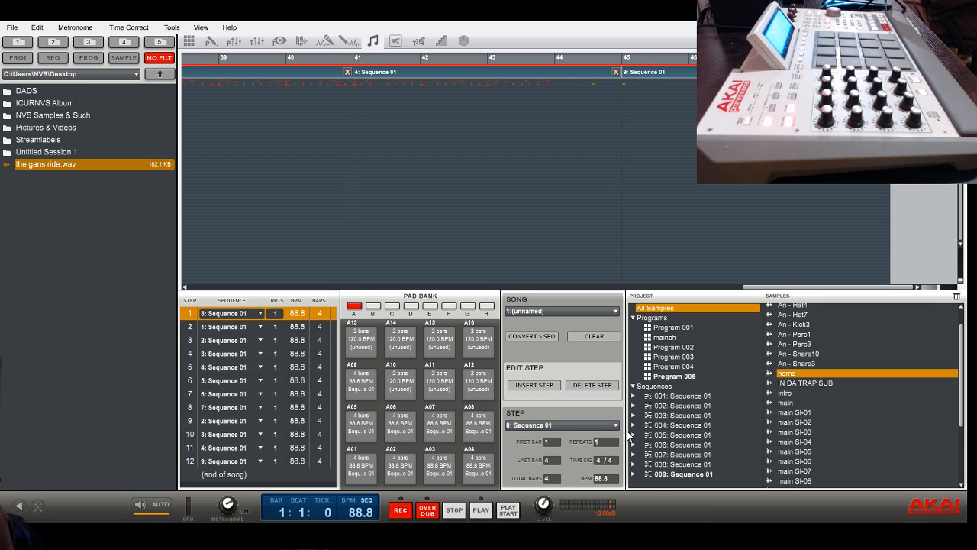
left_click(509, 512)
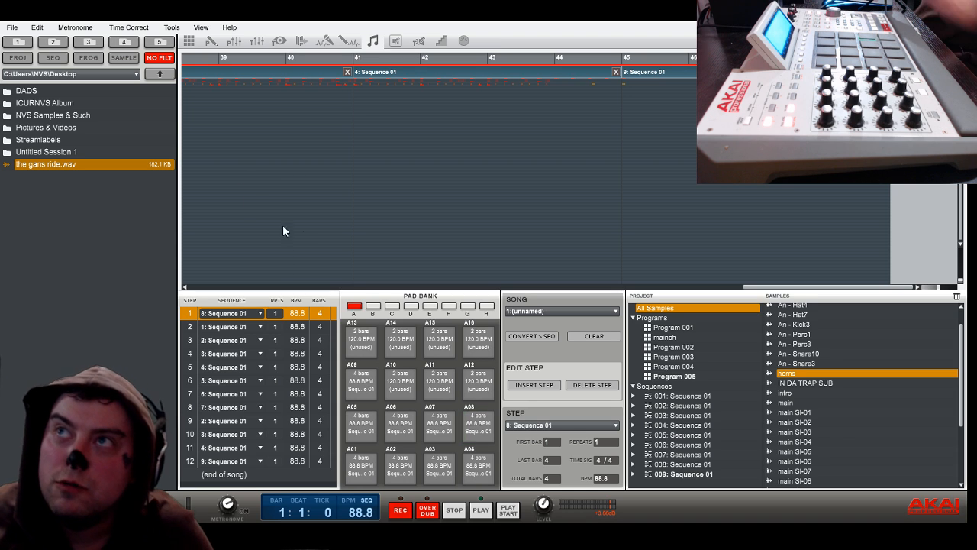
Open the horns sample from the project's sample list in the sample editor and audition it as a loop
left_click(187, 42)
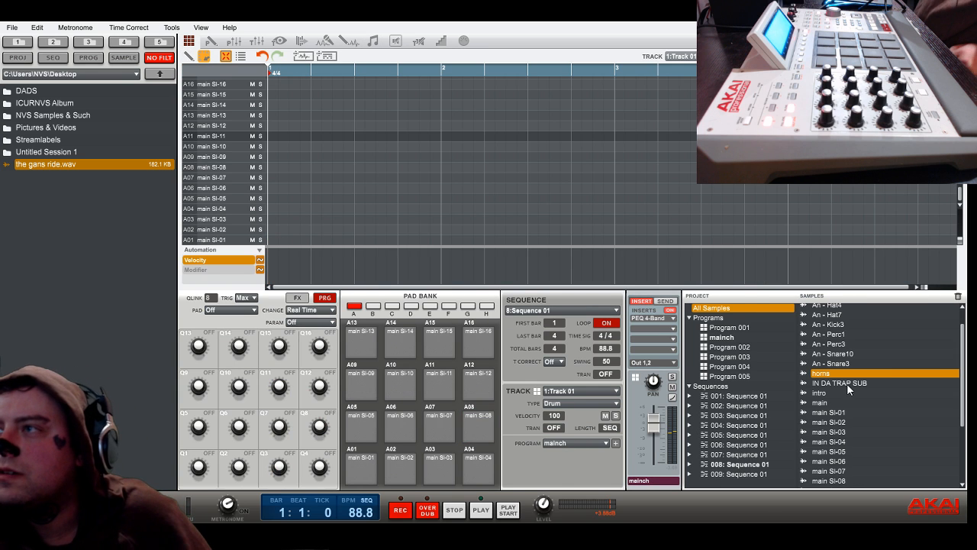
scroll(815, 390, "down", 5)
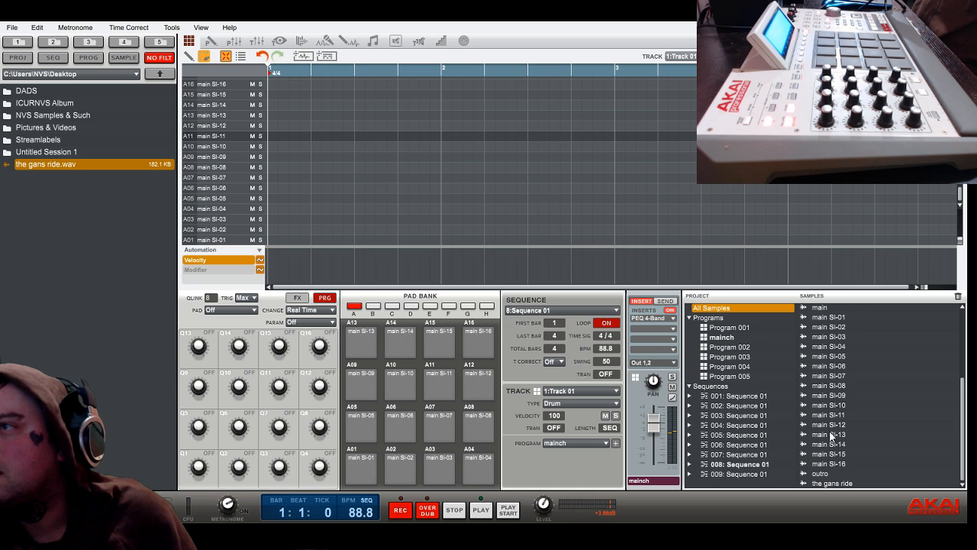
scroll(831, 435, "up", 5)
scroll(821, 415, "up", 1)
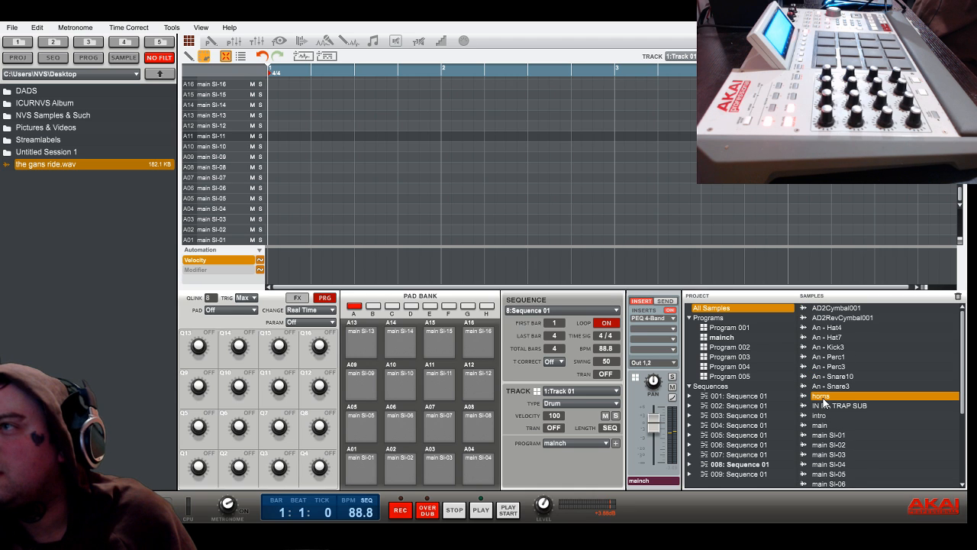
double_click(822, 397)
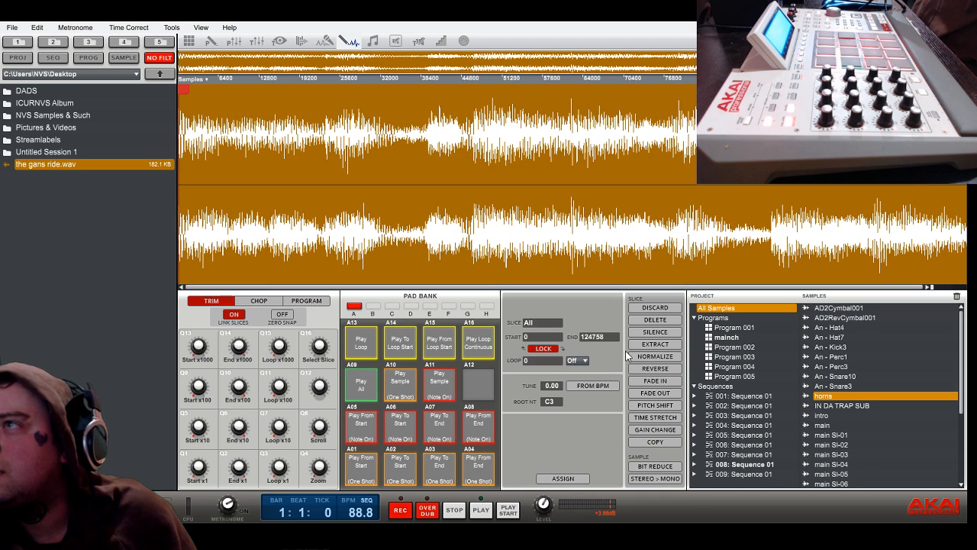
left_click(358, 345)
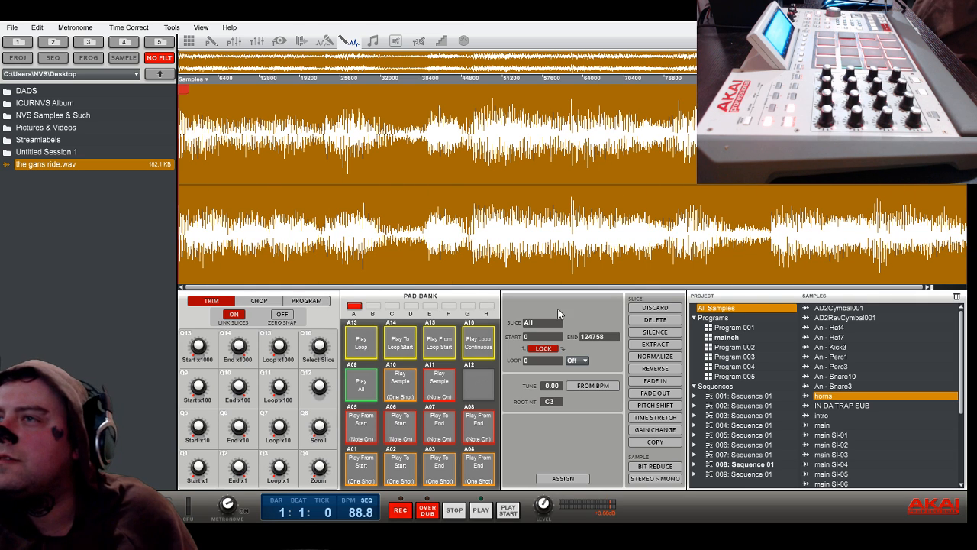
Chop the horns sample into 8 equal regions, auditioning slices at several other region counts along the way
left_click(260, 303)
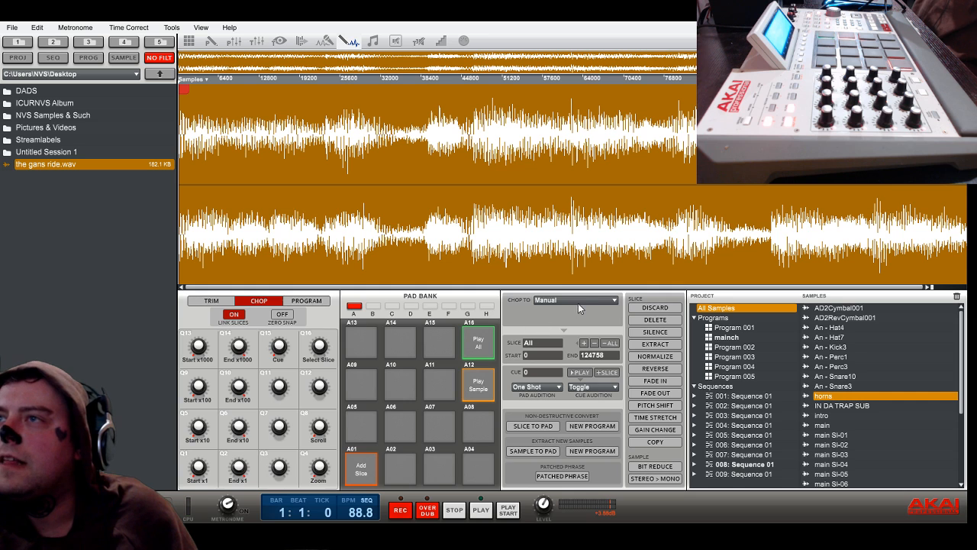
left_click(569, 325)
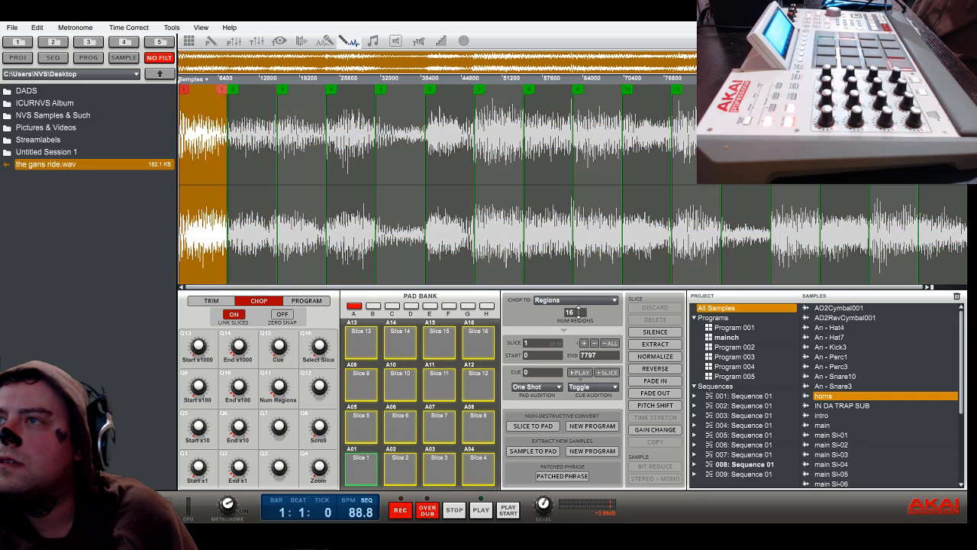
left_click_drag(578, 311, 577, 340)
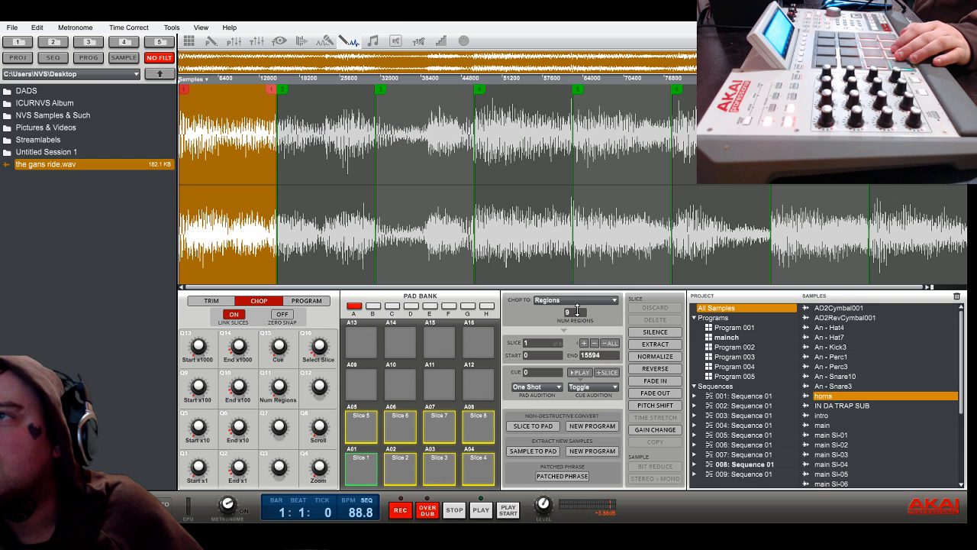
left_click_drag(577, 311, 580, 300)
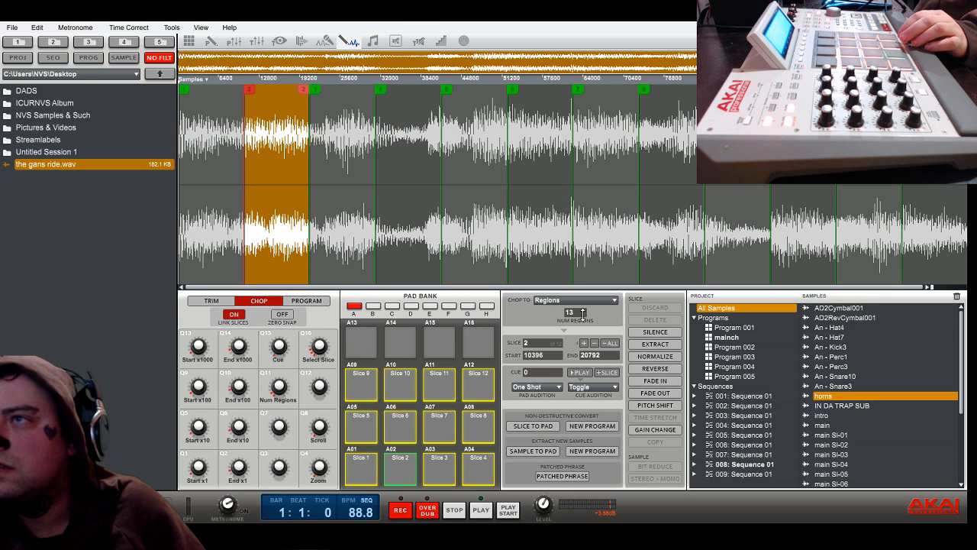
left_click_drag(582, 313, 584, 300)
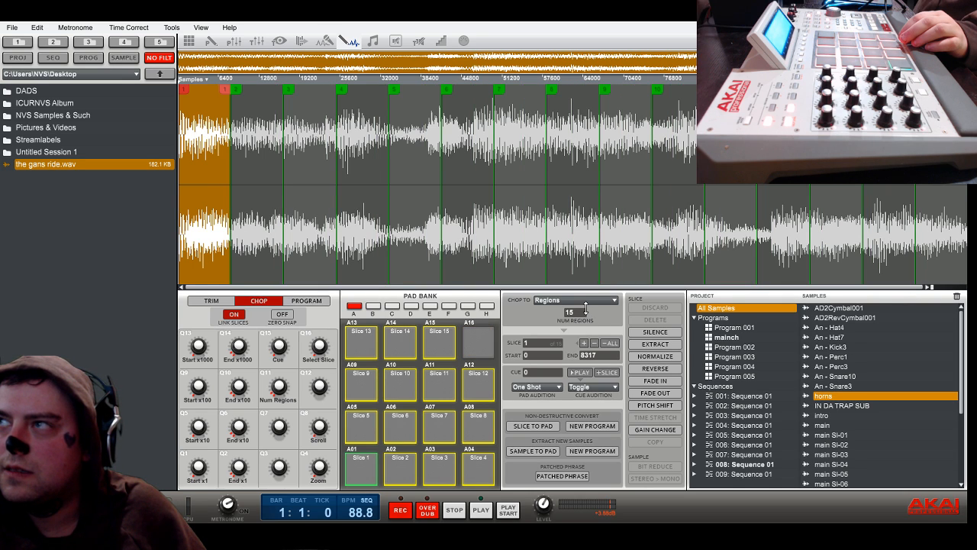
scroll(584, 310, "down", 1)
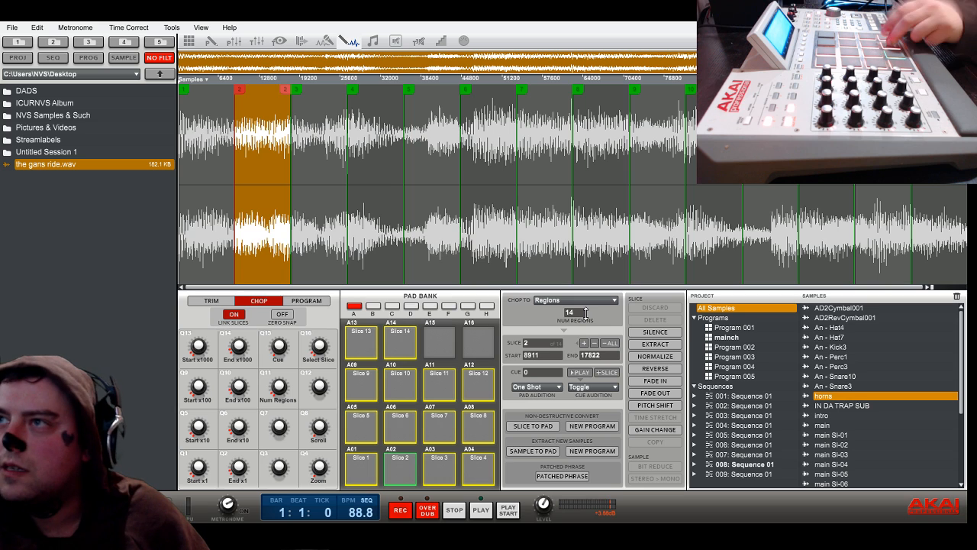
scroll(585, 313, "down", 1)
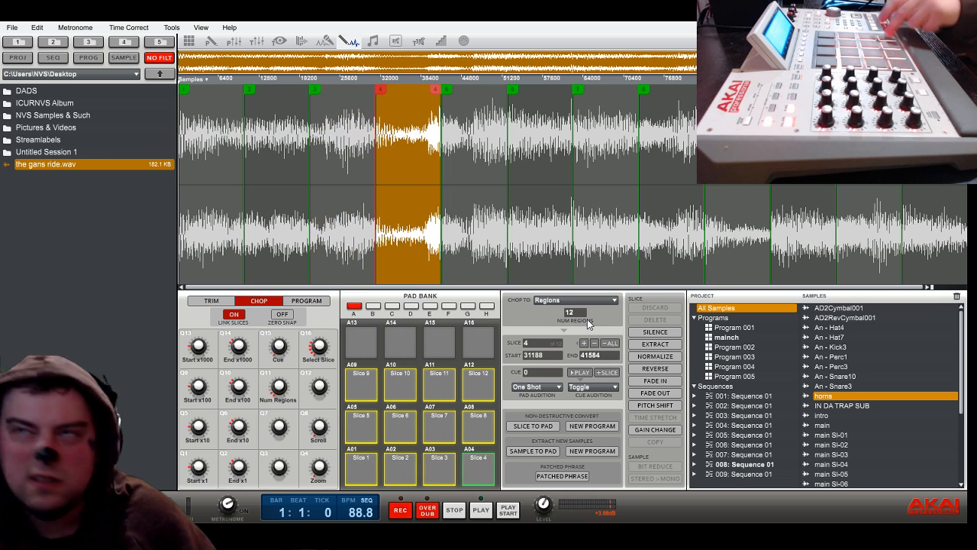
left_click_drag(580, 316, 581, 326)
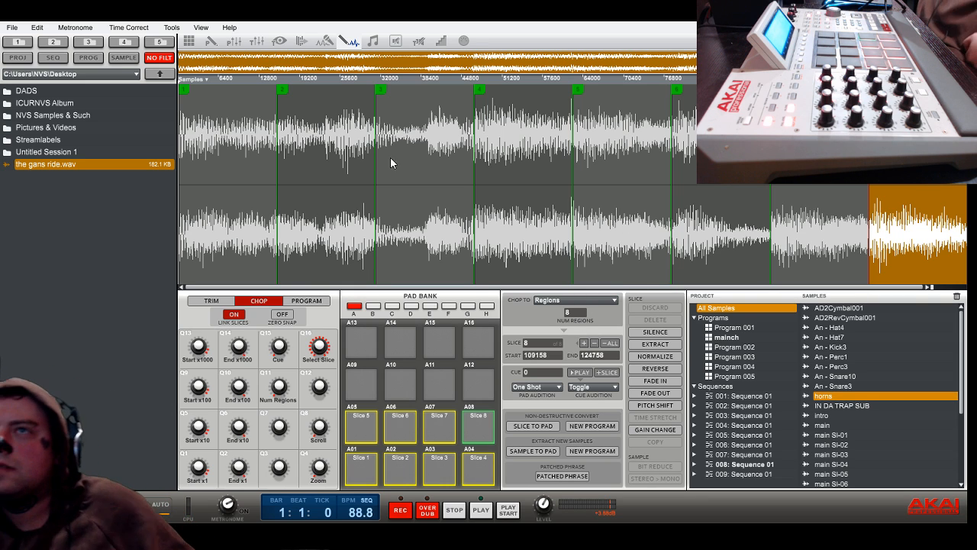
Refine the horns slices manually: move the second marker to 14376, the third later, and add markers at 8201 and about 23060
left_click_drag(281, 91, 273, 94)
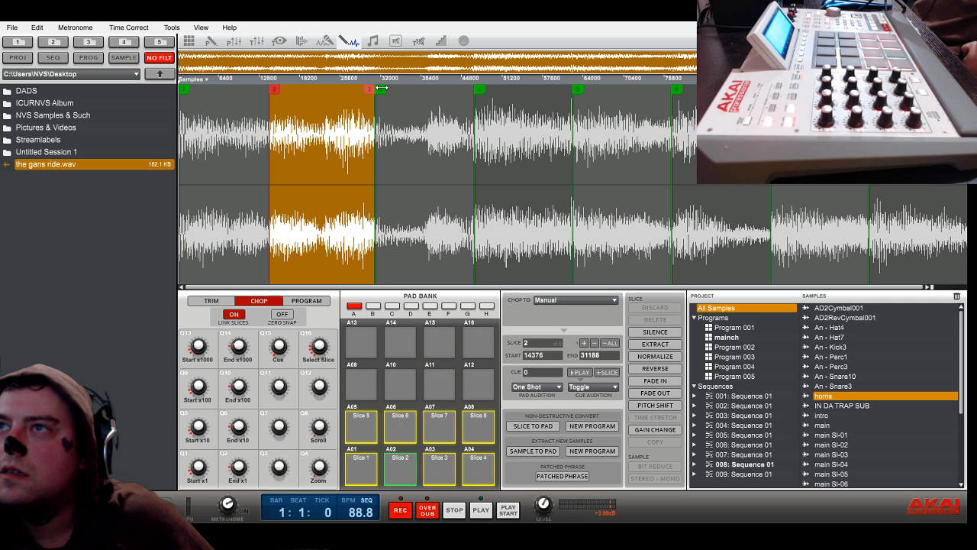
left_click_drag(381, 89, 432, 103)
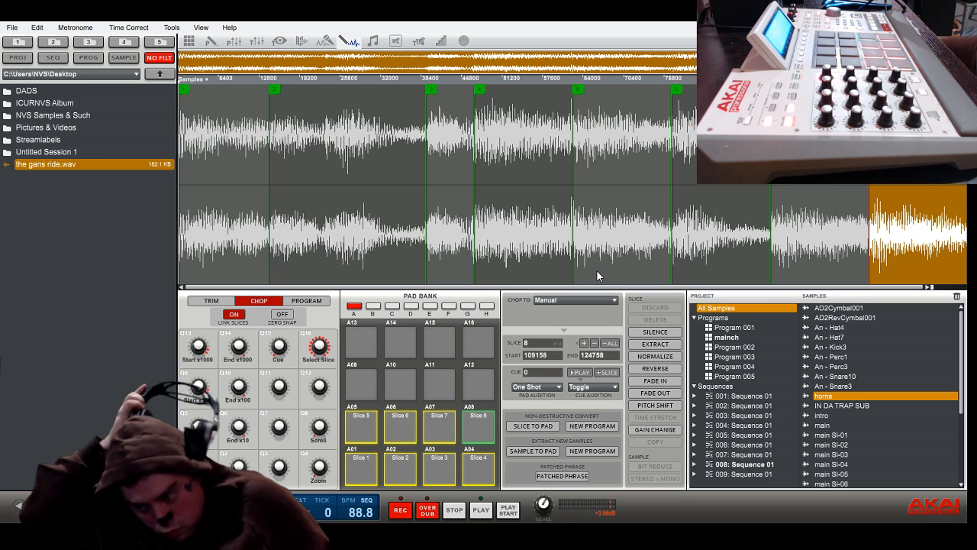
left_click(232, 93)
left_click(326, 99)
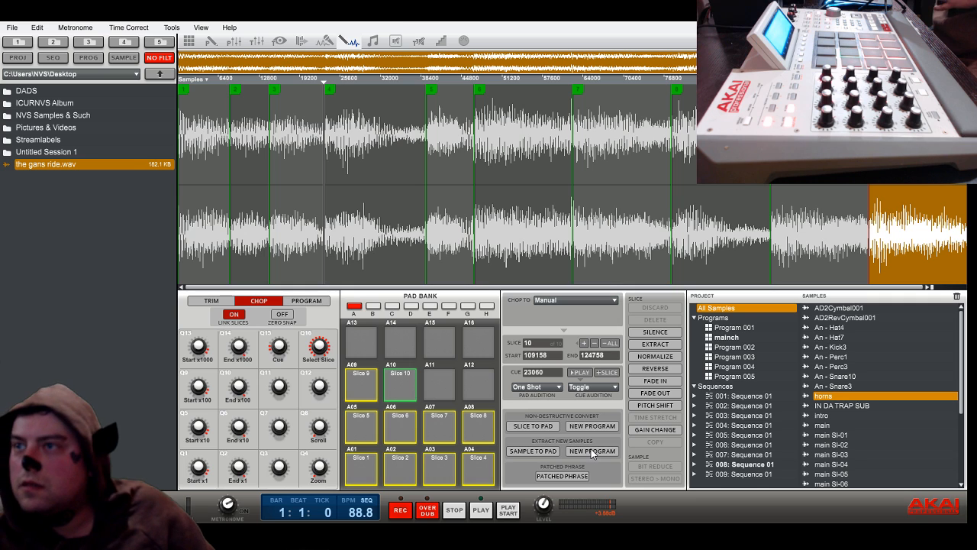
Audition horns slices 1 to 10 in order to check the chop points
left_click(361, 475)
left_click(400, 466)
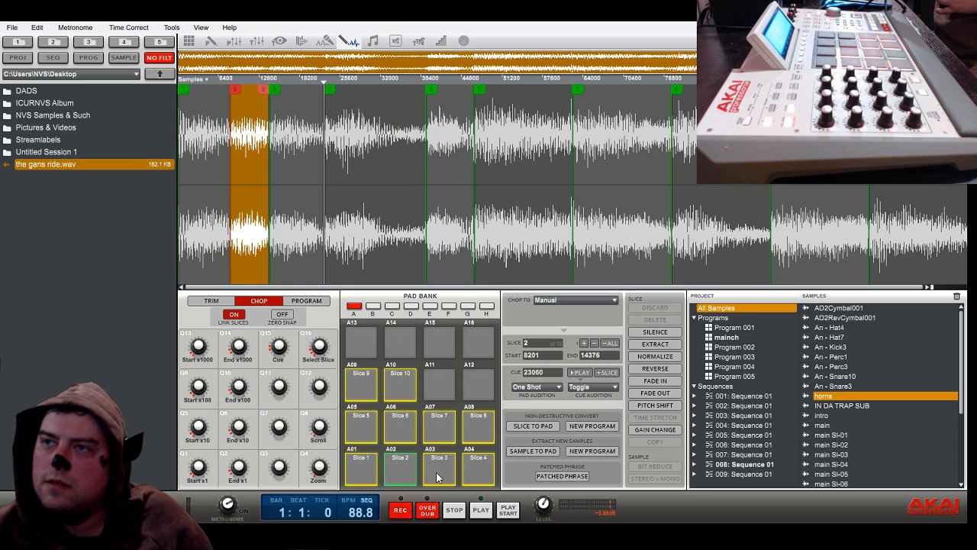
left_click(437, 477)
left_click(478, 469)
left_click(360, 437)
left_click(401, 438)
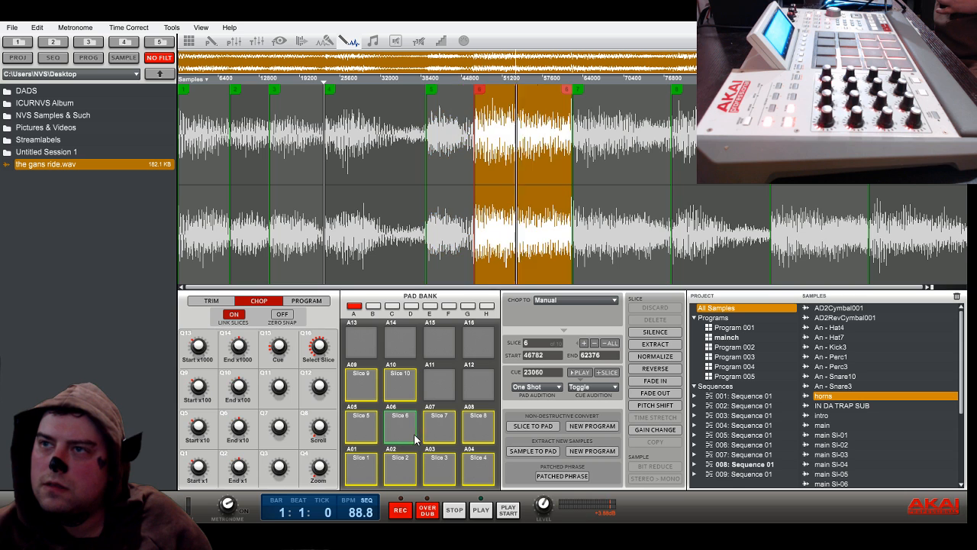
left_click(436, 438)
left_click(468, 434)
left_click(368, 386)
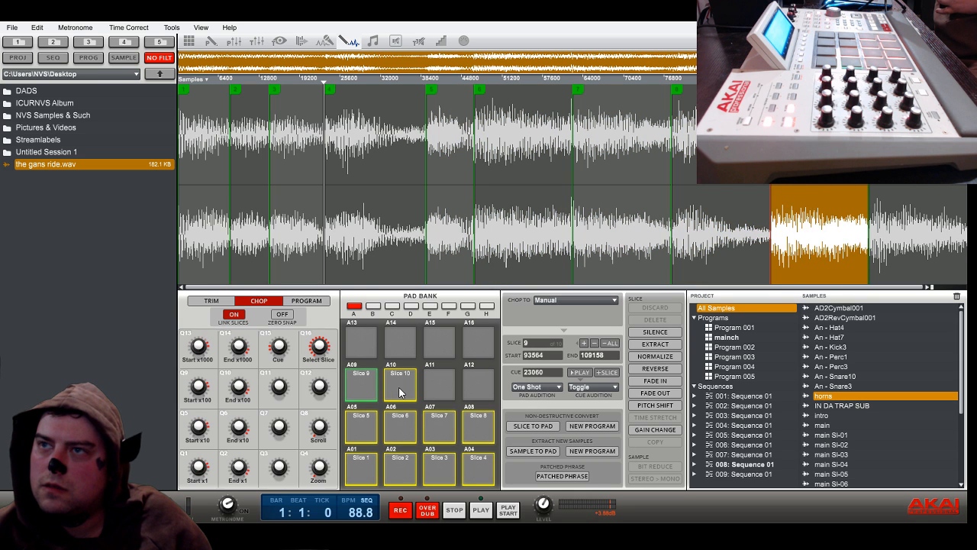
left_click(401, 392)
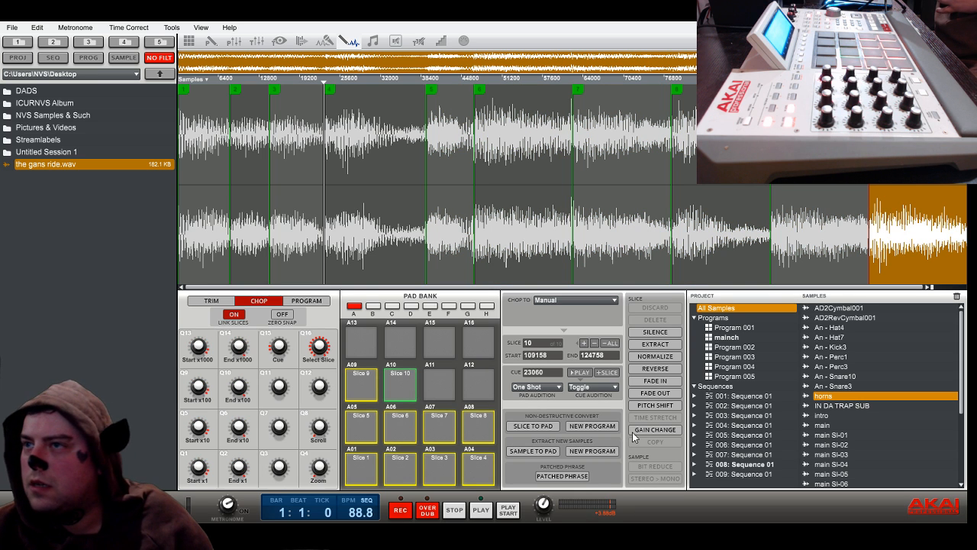
Extract the horns slices as new samples into a new program
left_click(592, 451)
left_click(560, 335)
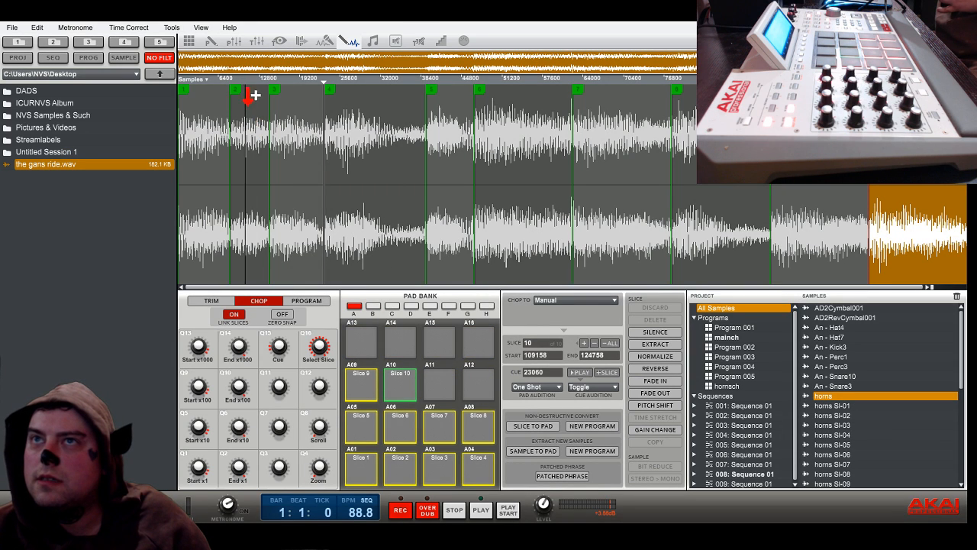
In sequence 1, select the unused track 6 and assign the hornsch program to it
left_click(190, 42)
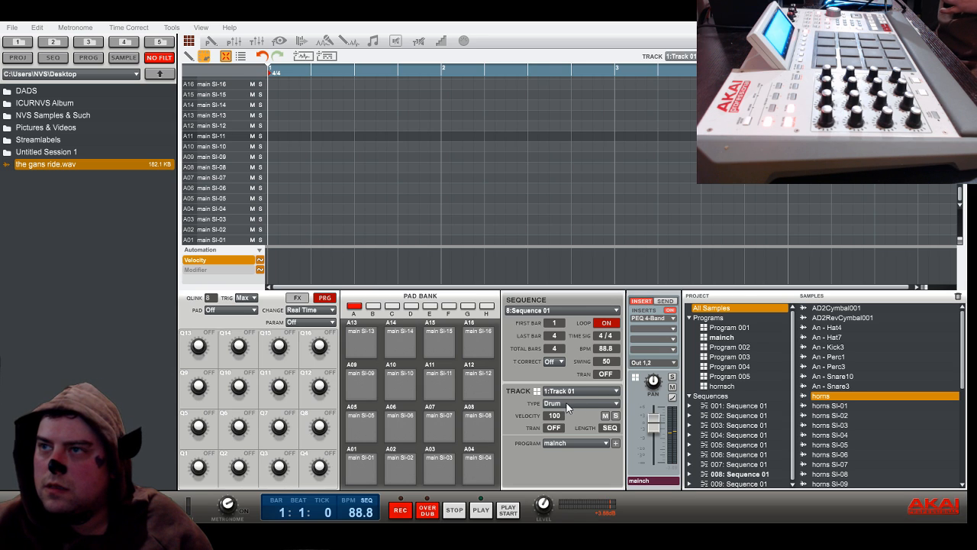
left_click(583, 319)
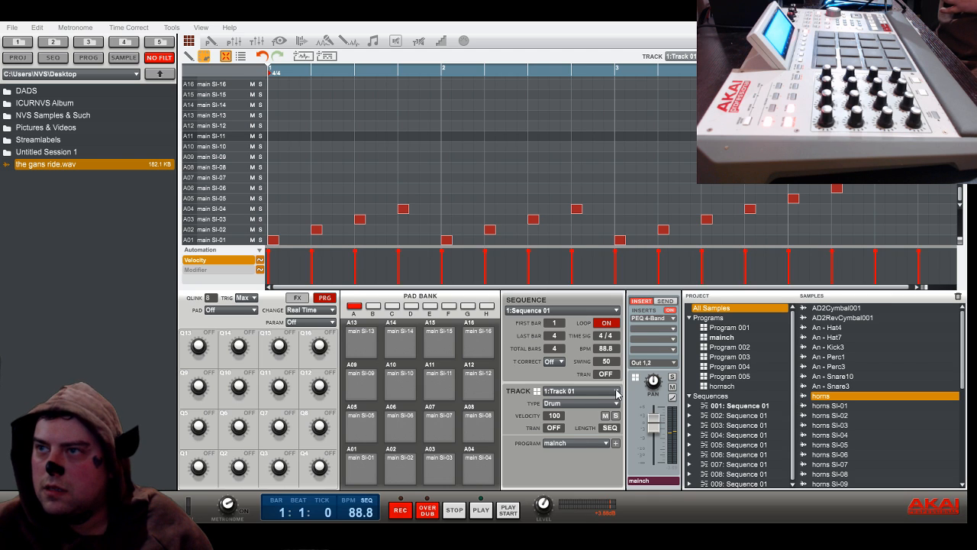
left_click(581, 457)
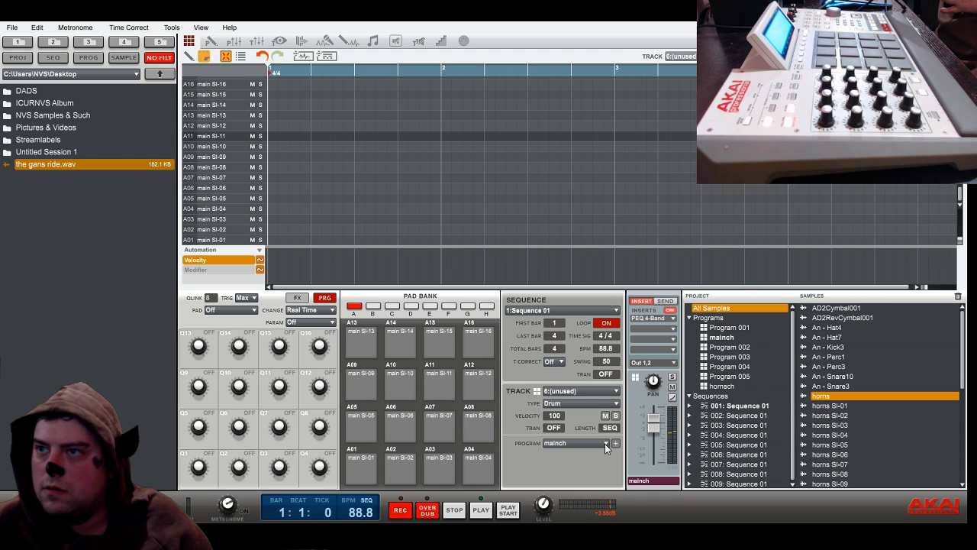
left_click(595, 516)
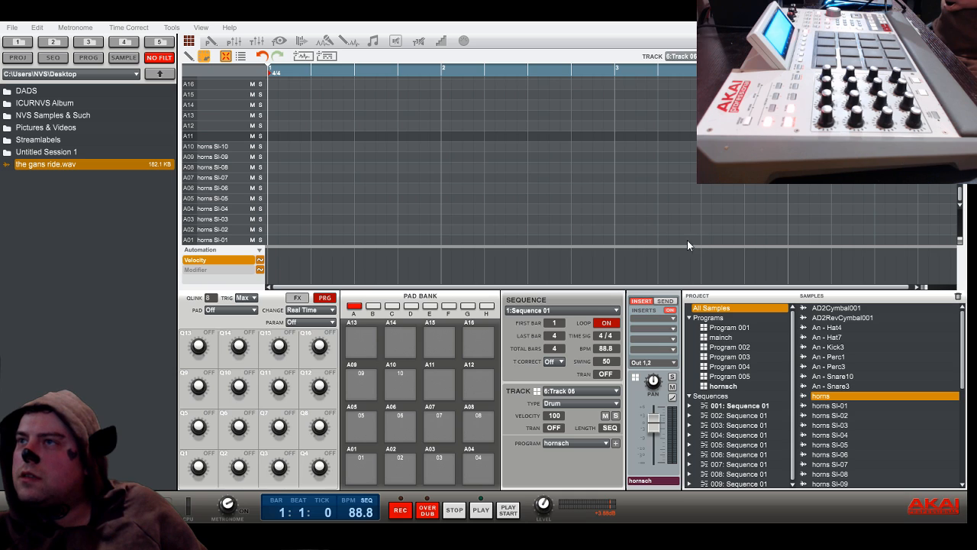
Add a PEQ 4-Band insert to the hornsch program and set one of its send levels to about 24%
left_click(726, 356)
left_click(662, 302)
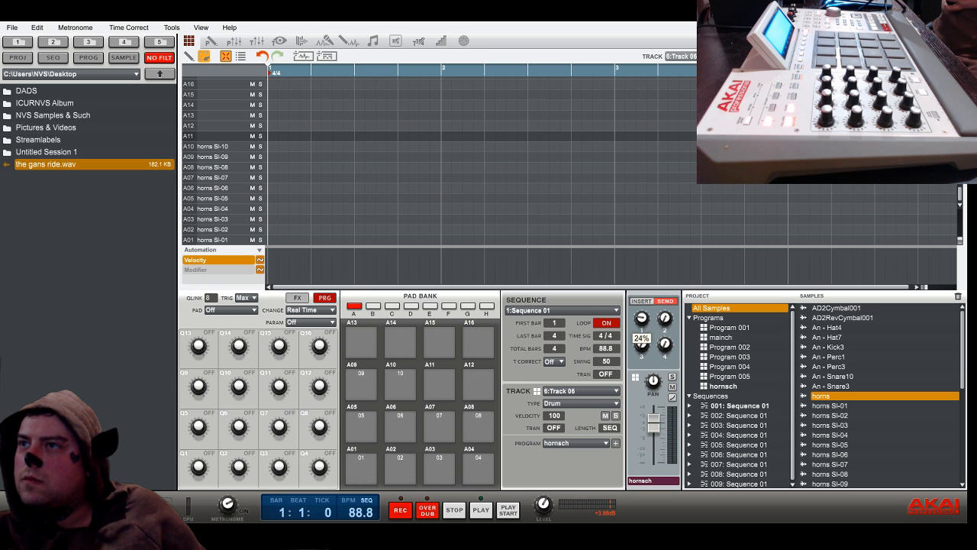
left_click(641, 300)
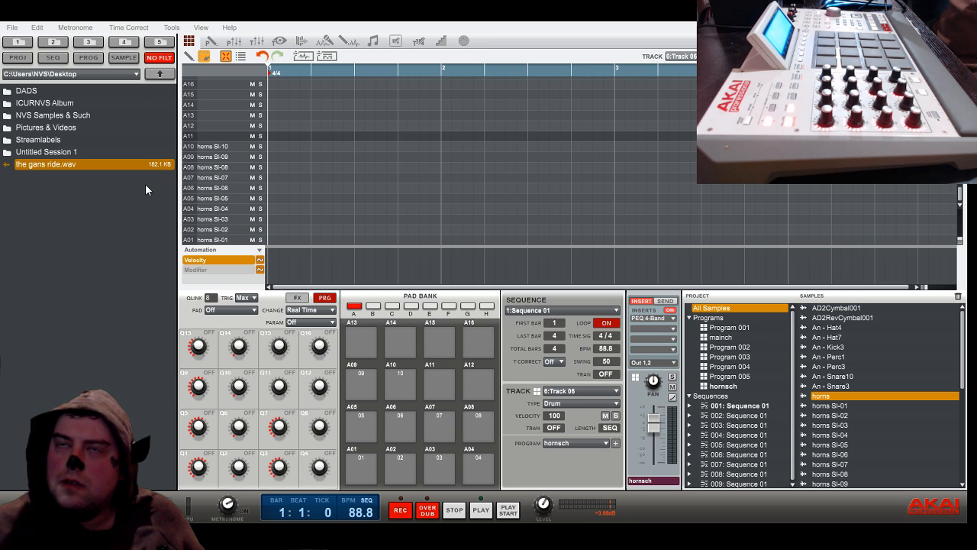
Audition the hornsch program's pads A01 to A10 to hear the horn slices
left_click(363, 470)
left_click(405, 477)
left_click(440, 475)
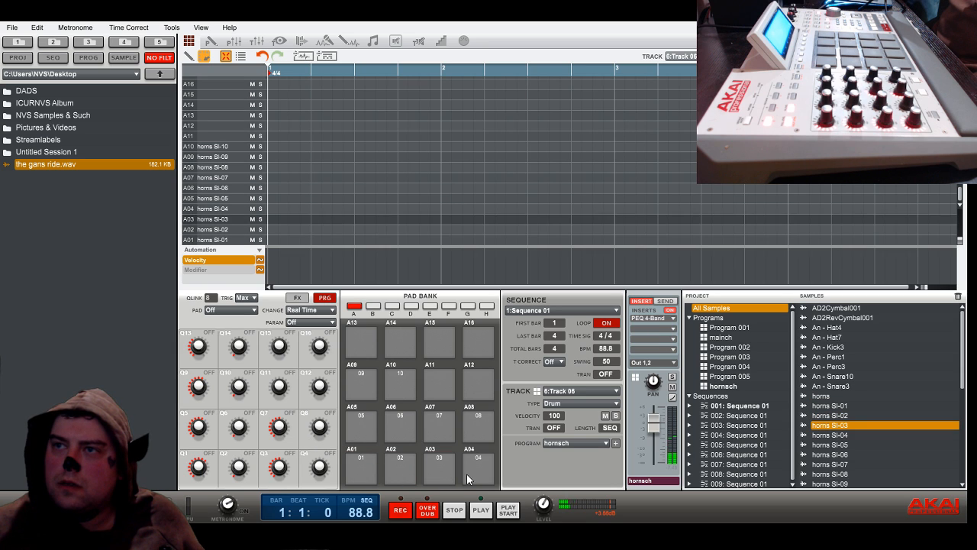
left_click(467, 474)
left_click(362, 426)
left_click(401, 436)
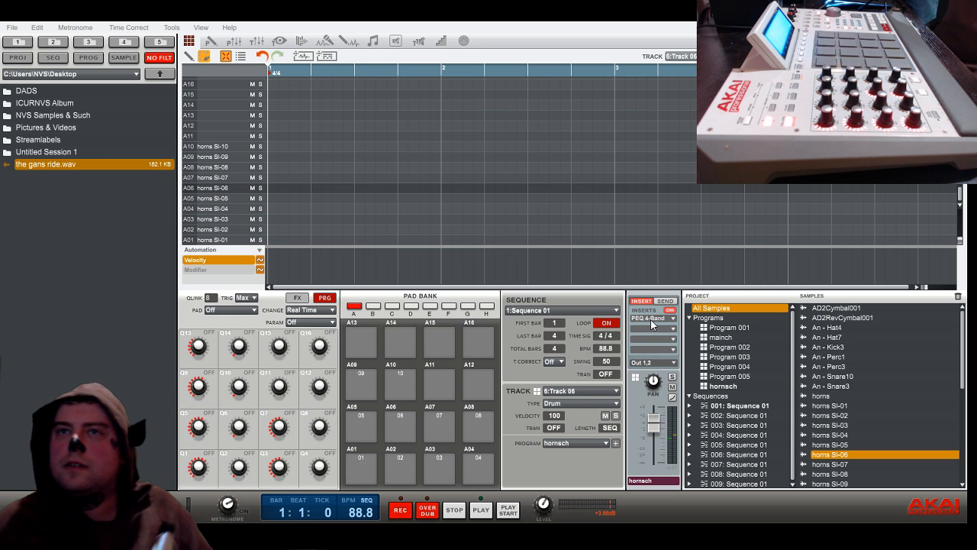
left_click(355, 468)
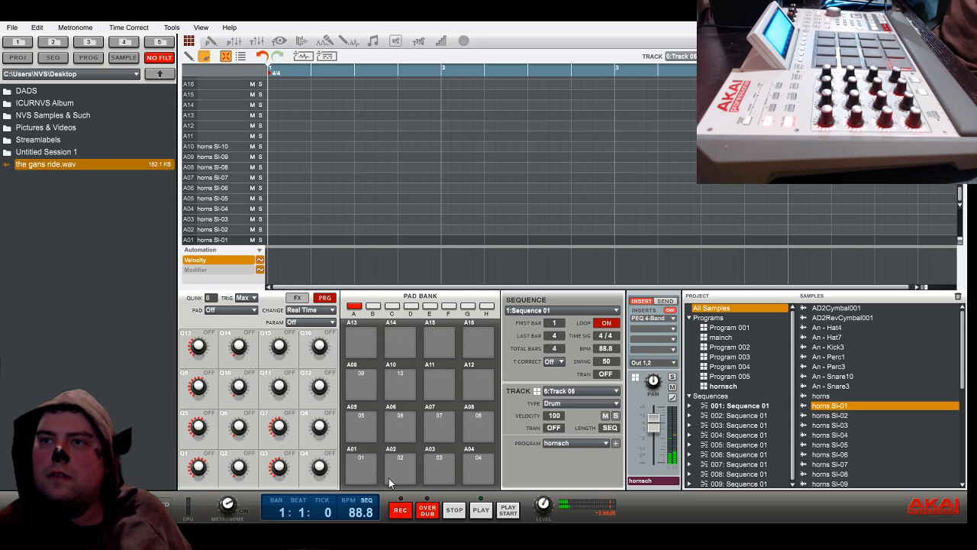
left_click(395, 467)
left_click(434, 467)
left_click(478, 472)
left_click(363, 428)
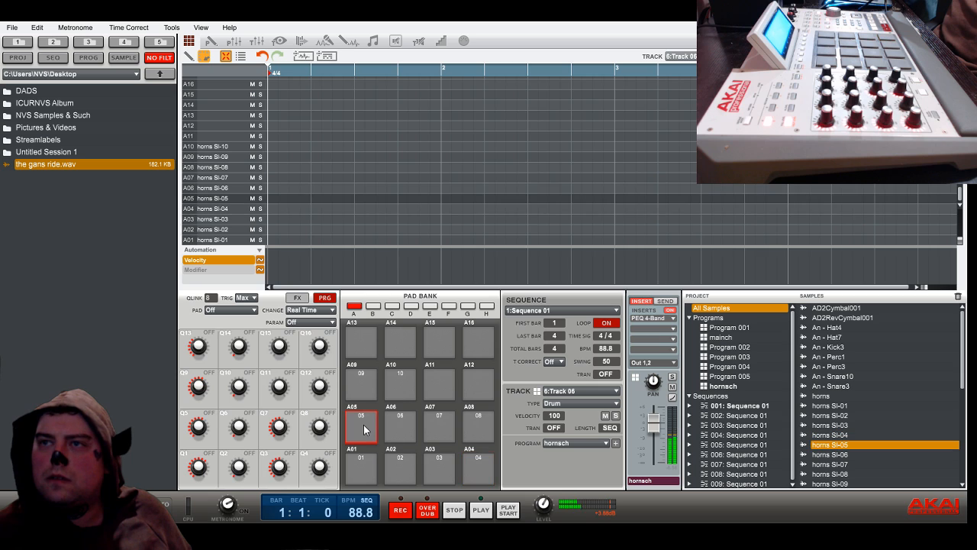
left_click(401, 441)
left_click(439, 428)
left_click(478, 427)
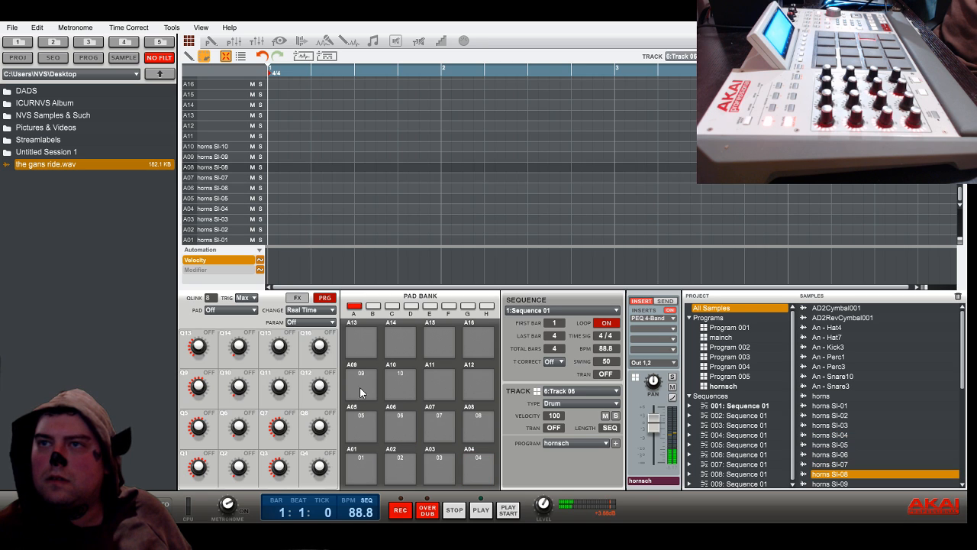
left_click(372, 384)
left_click(395, 389)
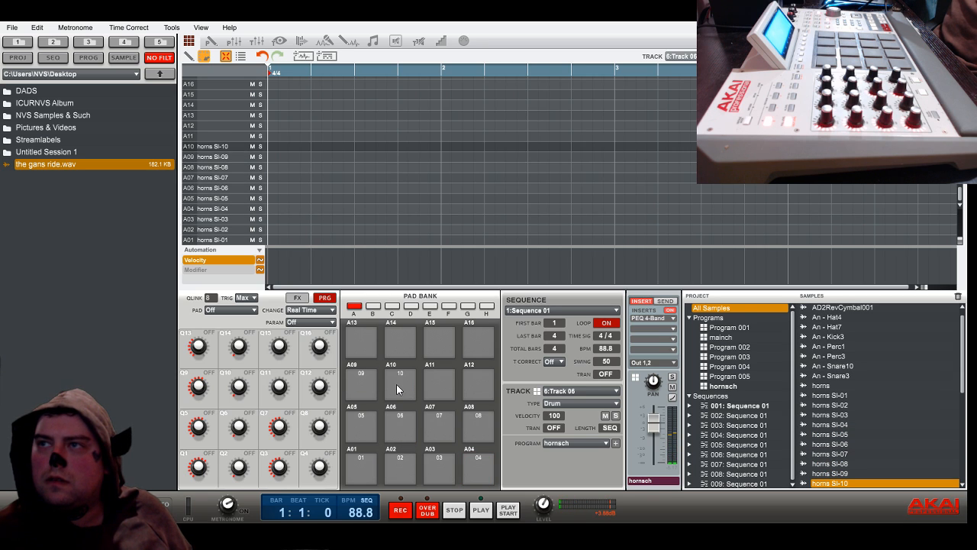
During playback of sequence 2, select the unused track 6 and assign the hornsch program to it
left_click(481, 512)
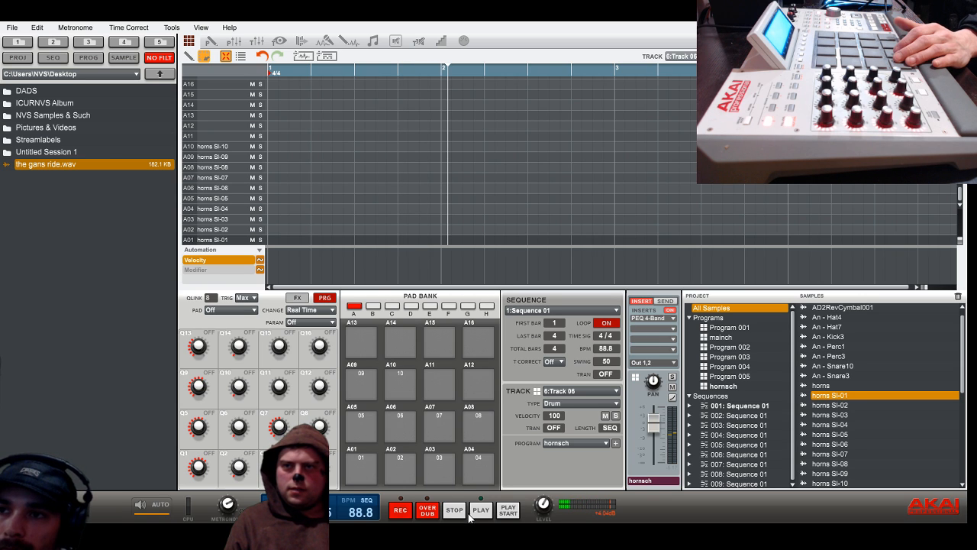
left_click(509, 510)
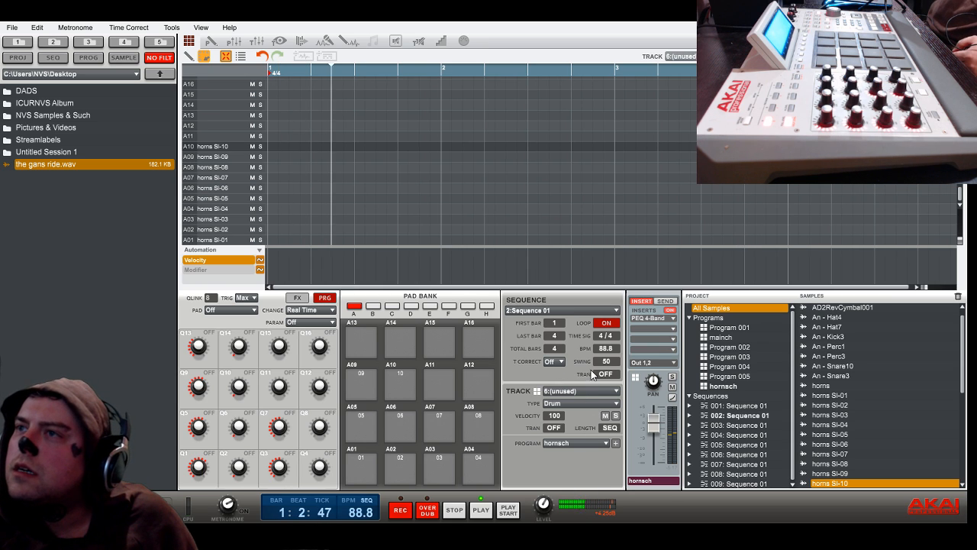
left_click(615, 392)
left_click(591, 401)
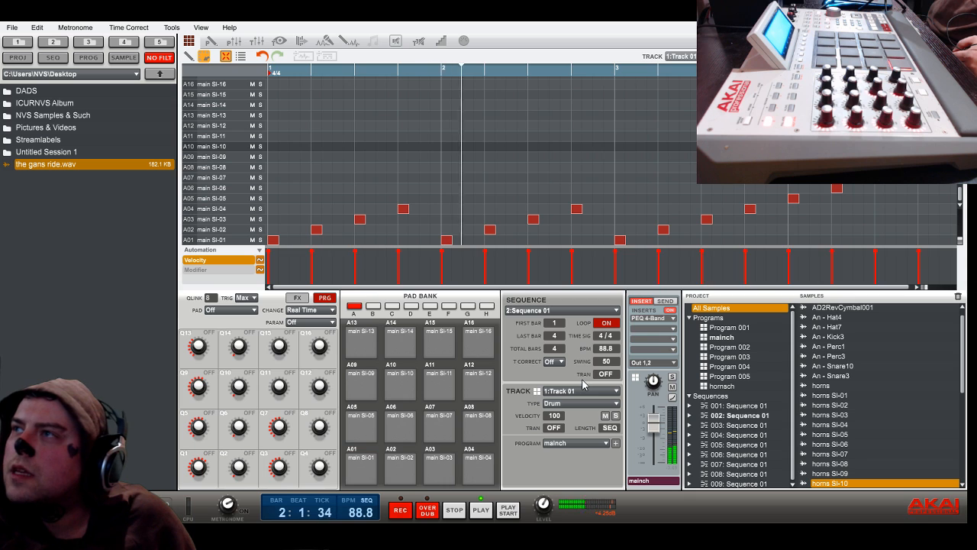
left_click(584, 391)
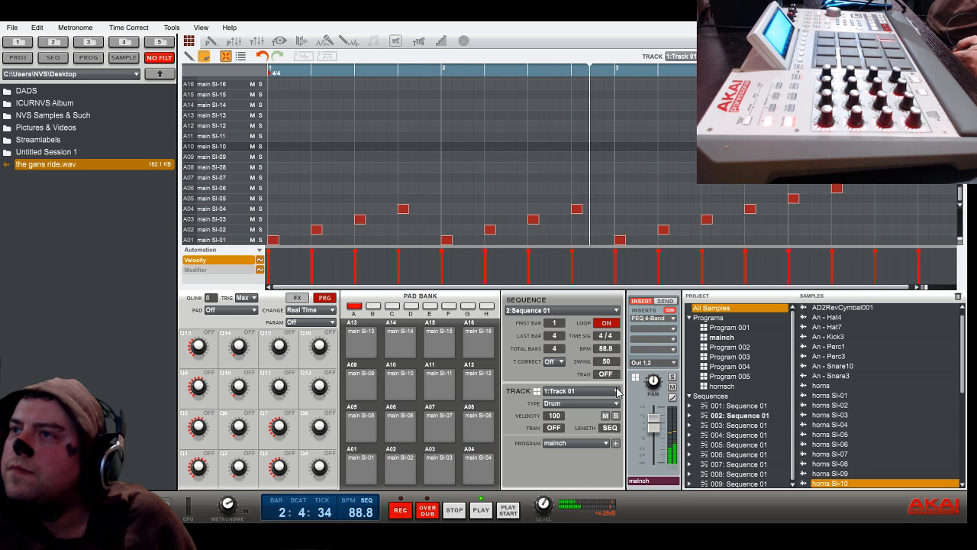
left_click(582, 439)
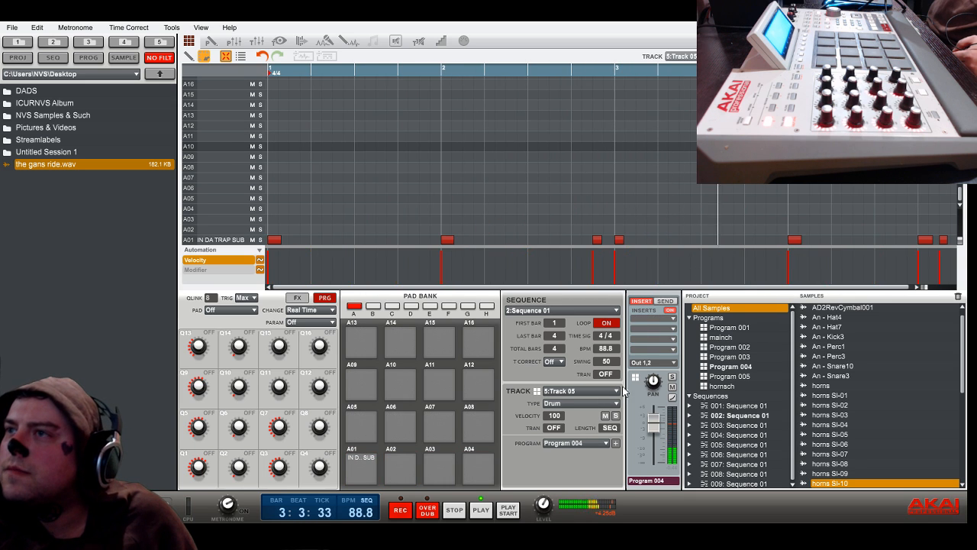
left_click(615, 391)
left_click(576, 447)
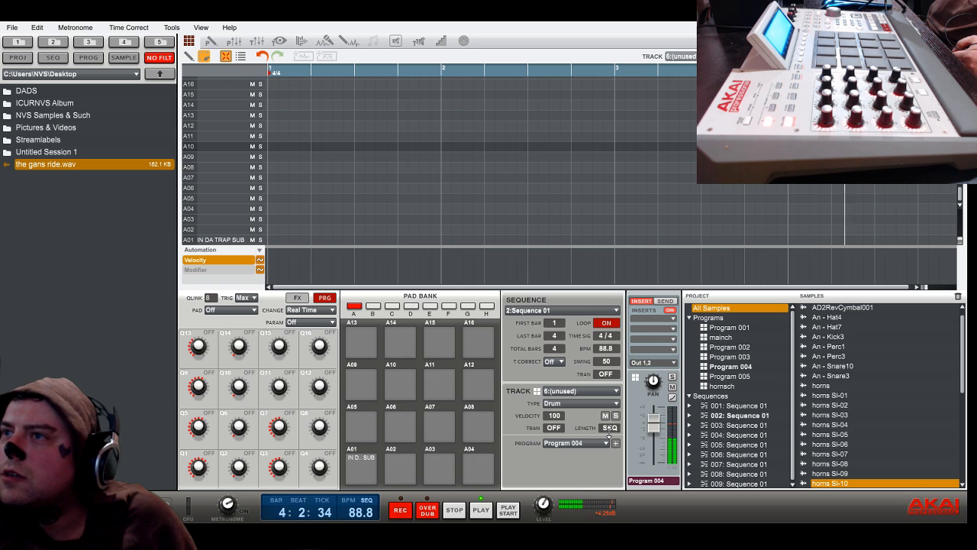
left_click(580, 519)
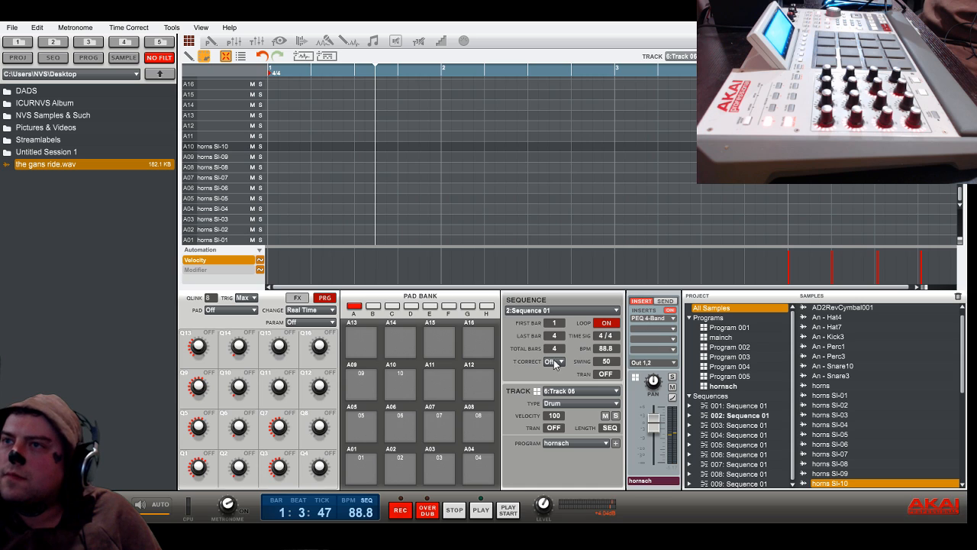
Set the time correction of sequence 2 to 16 and check the hornsch program's sends
left_click(558, 397)
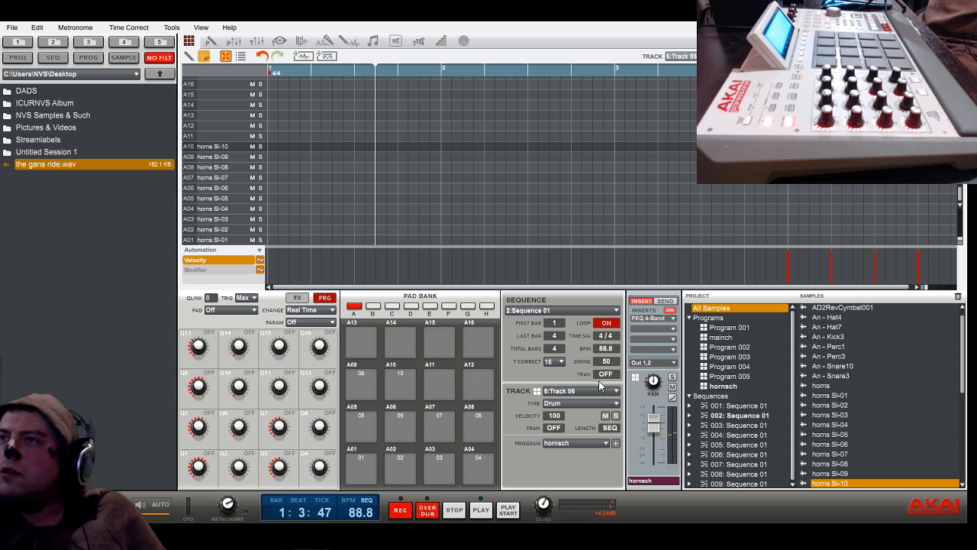
left_click(660, 301)
left_click(641, 301)
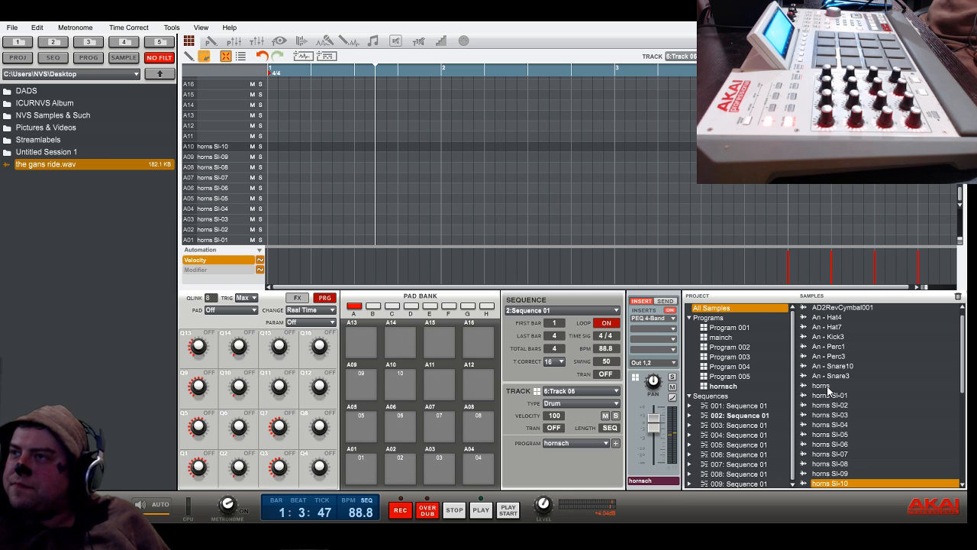
Open the original horns sample for editing
double_click(824, 386)
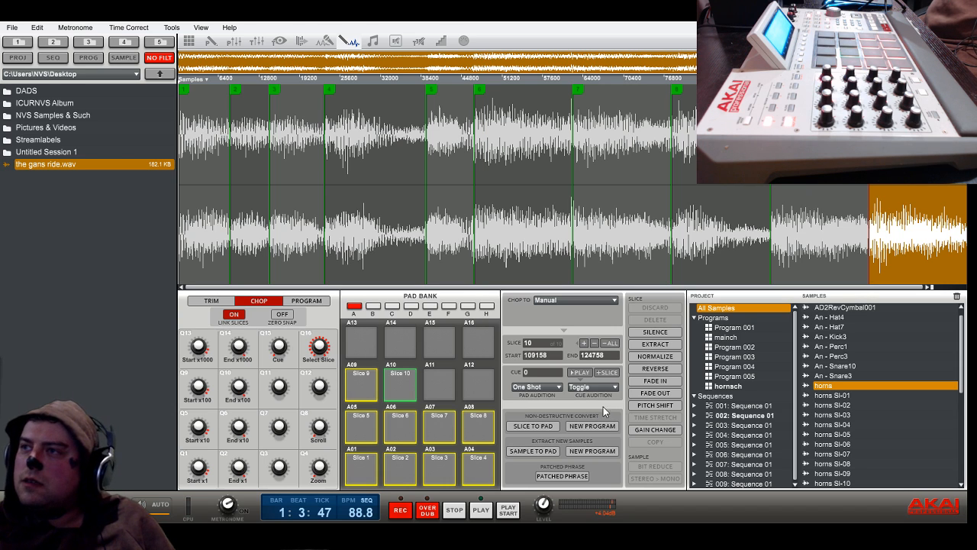
left_click(655, 405)
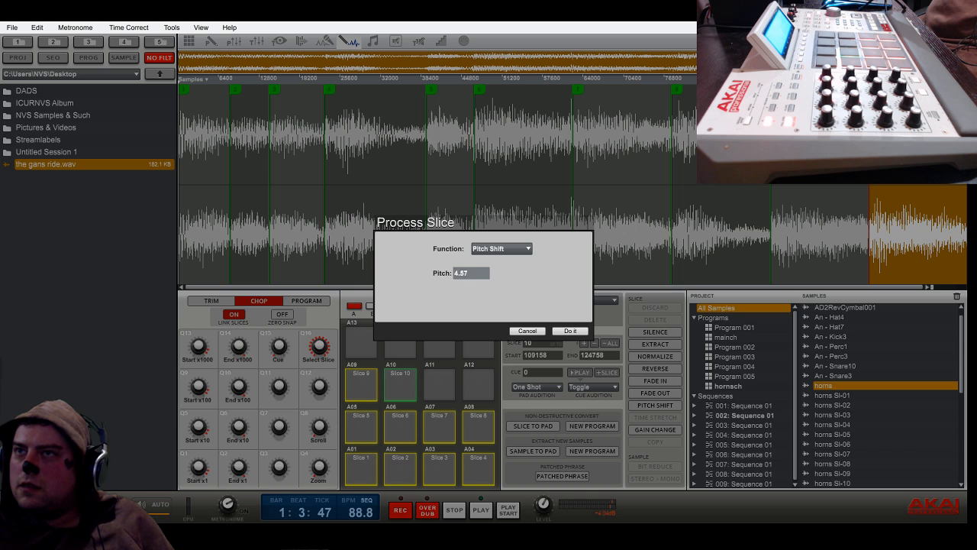
left_click_drag(487, 273, 486, 279)
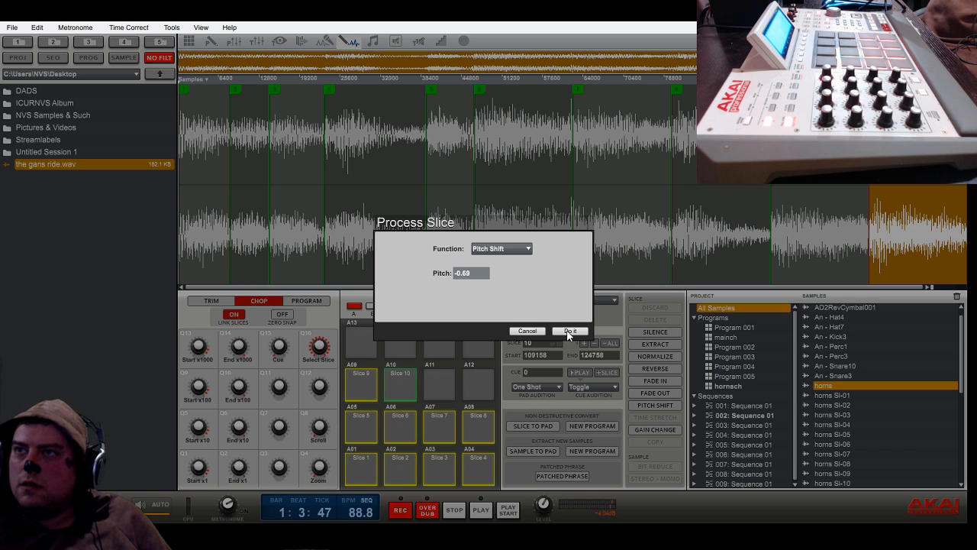
left_click(527, 331)
In Trim mode, turn off slice linking and extend the slice's start back to 0 to cover the whole horns sample
left_click(221, 300)
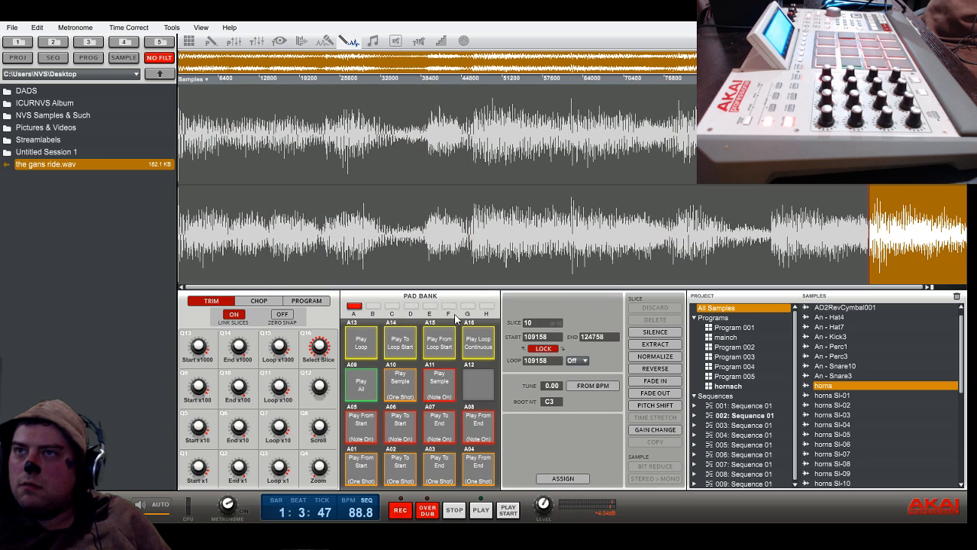
left_click(234, 316)
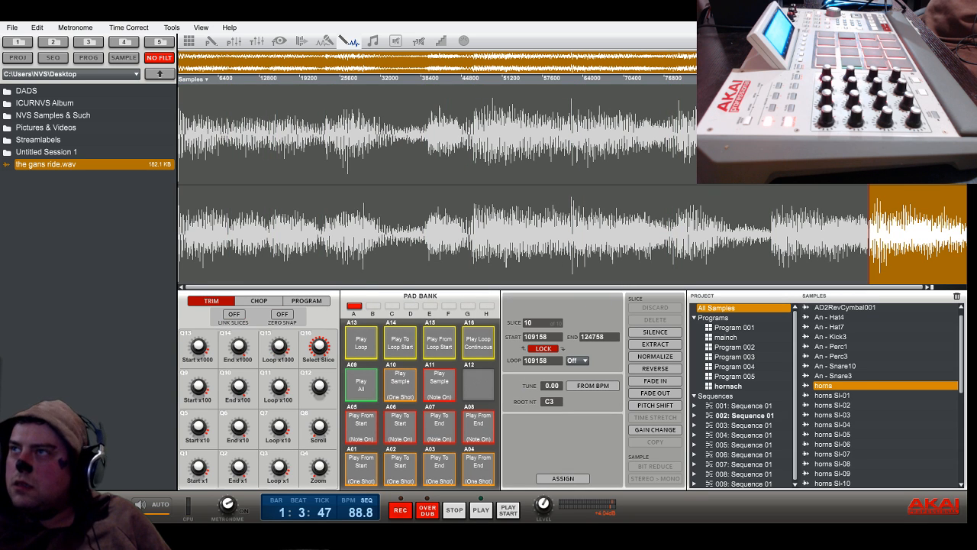
left_click_drag(872, 90, 144, 114)
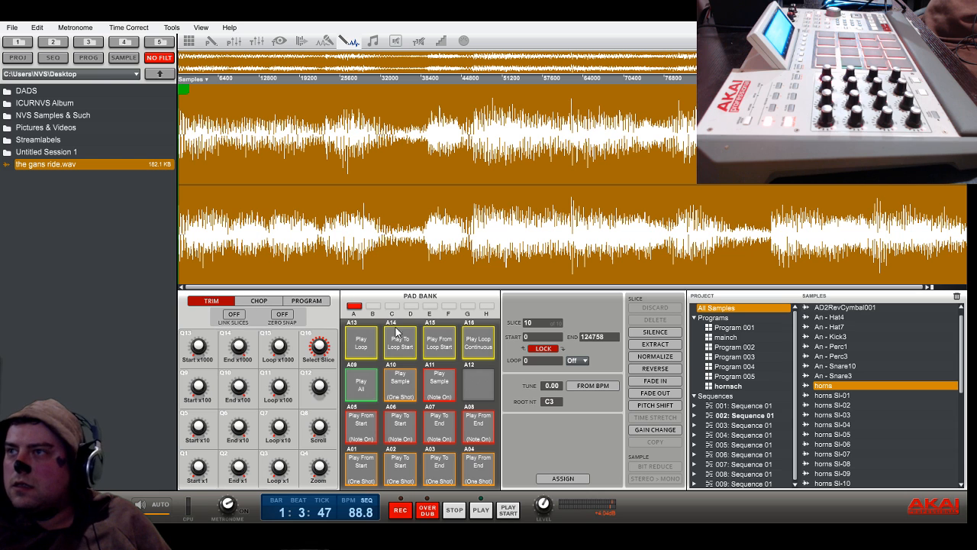
Pitch shift the whole horns sample by -12.00
left_click(661, 407)
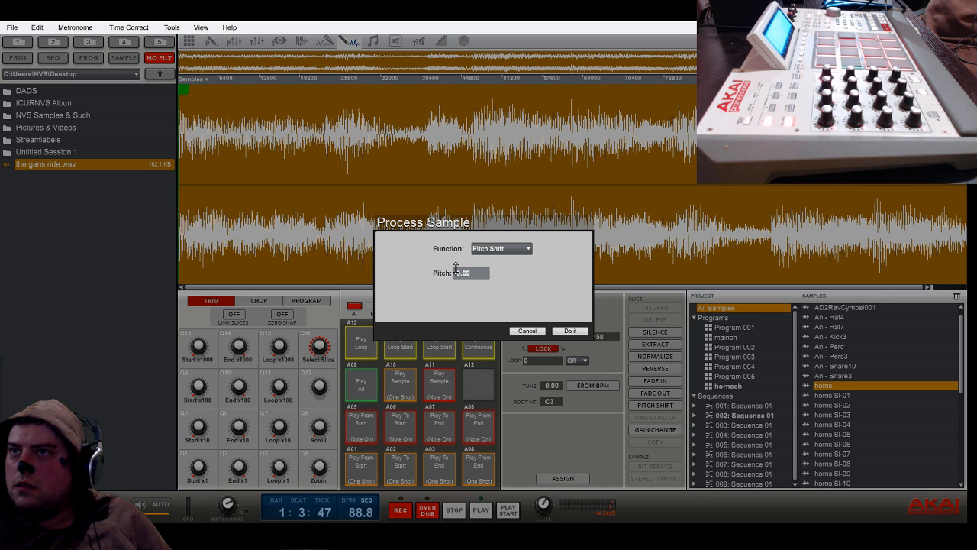
left_click_drag(470, 273, 471, 320)
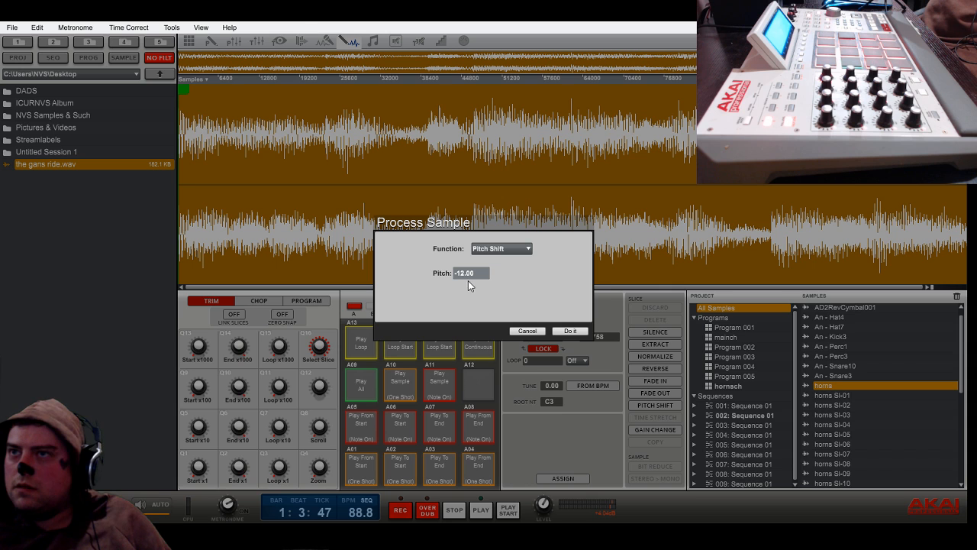
left_click(569, 331)
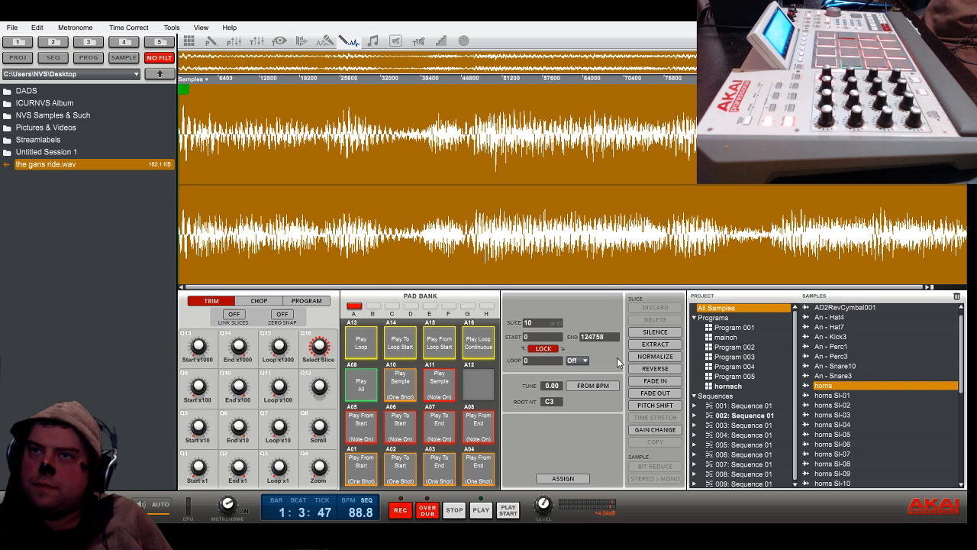
left_click(305, 302)
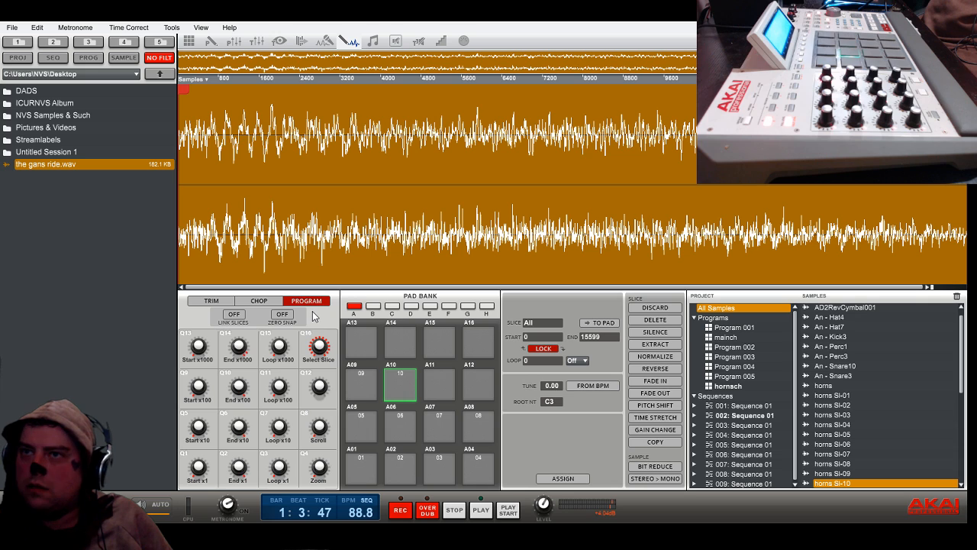
left_click(203, 302)
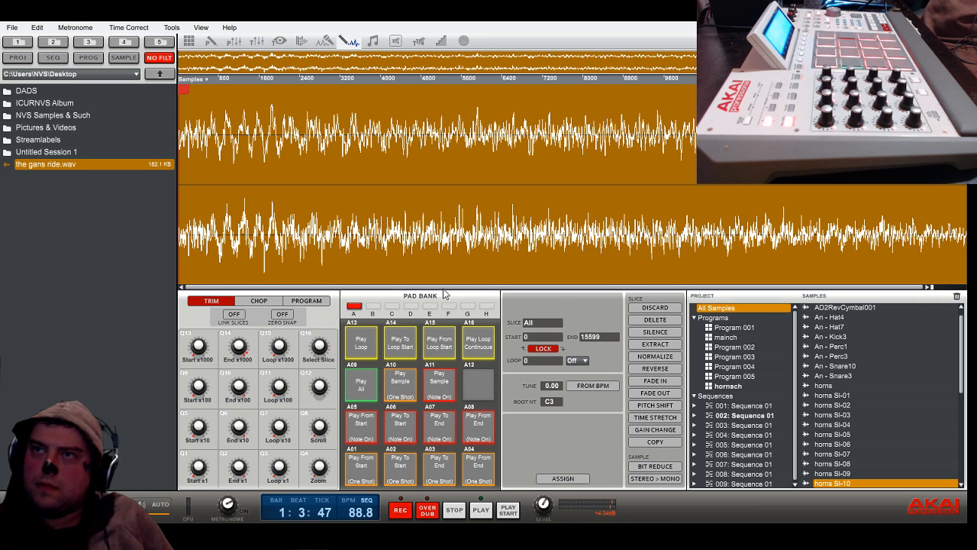
left_click(824, 386)
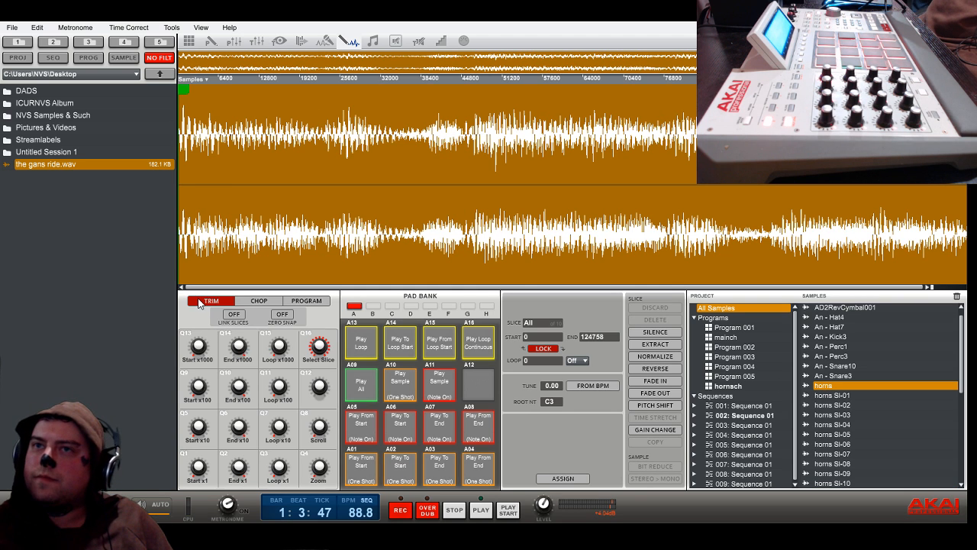
left_click(188, 40)
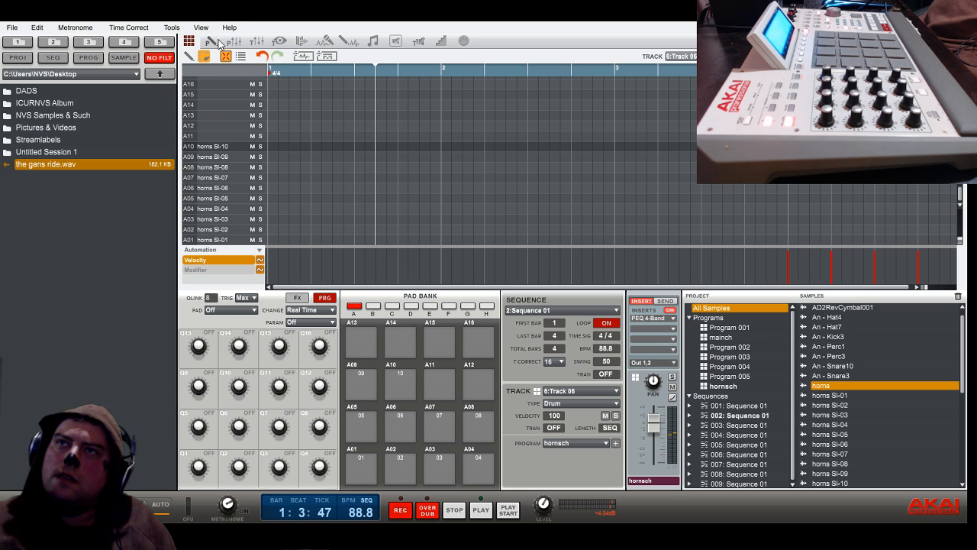
left_click(212, 42)
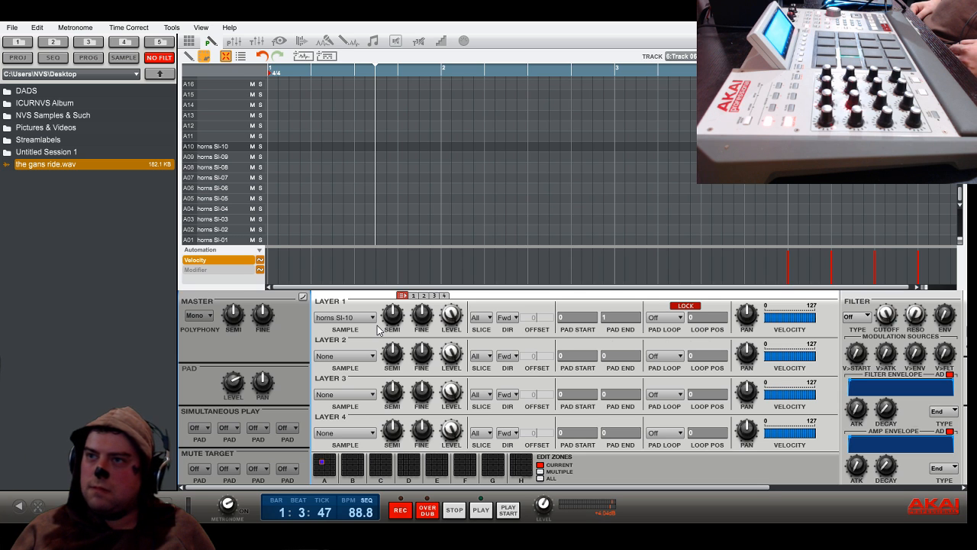
left_click(55, 57)
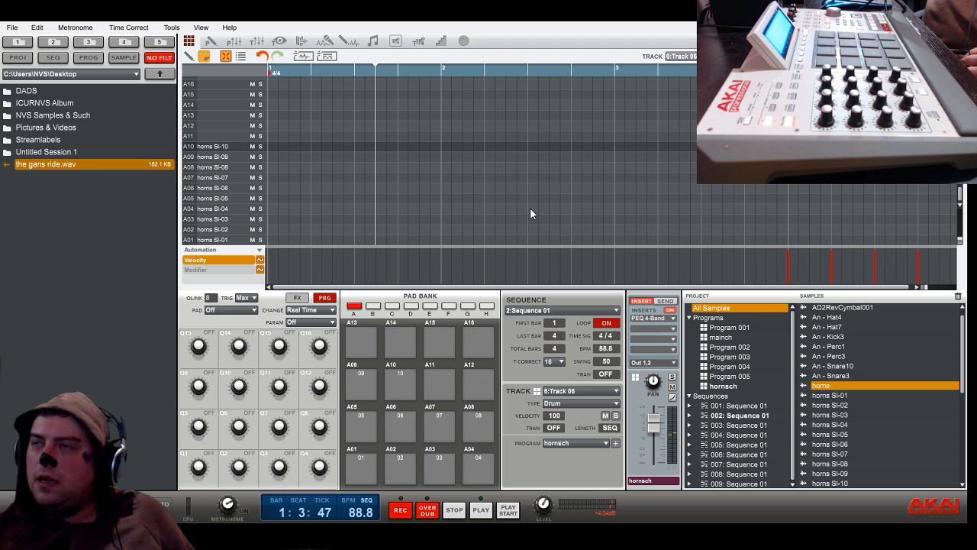
Reopen the horns sample in Chop mode and chop it by Regions, trying 16 regions before setting the number to 14
double_click(838, 387)
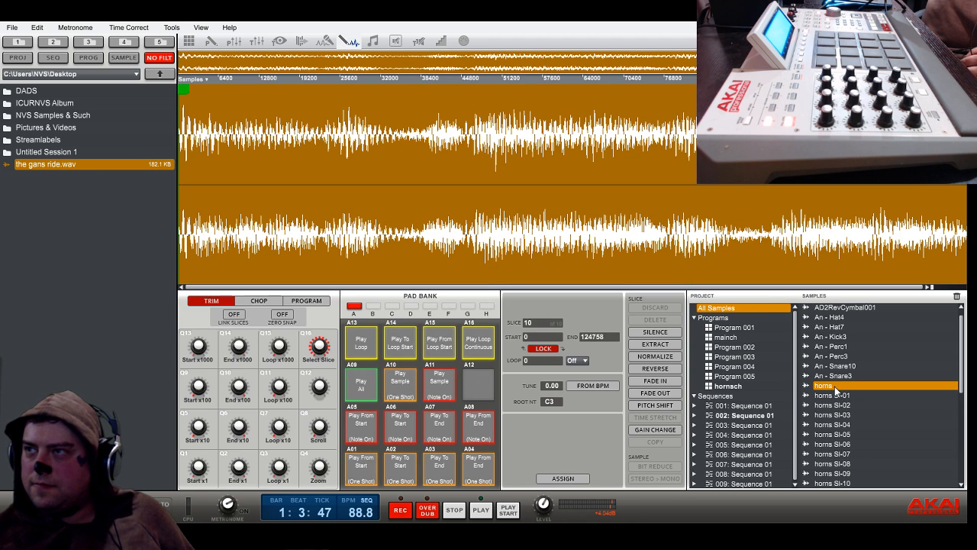
left_click(258, 301)
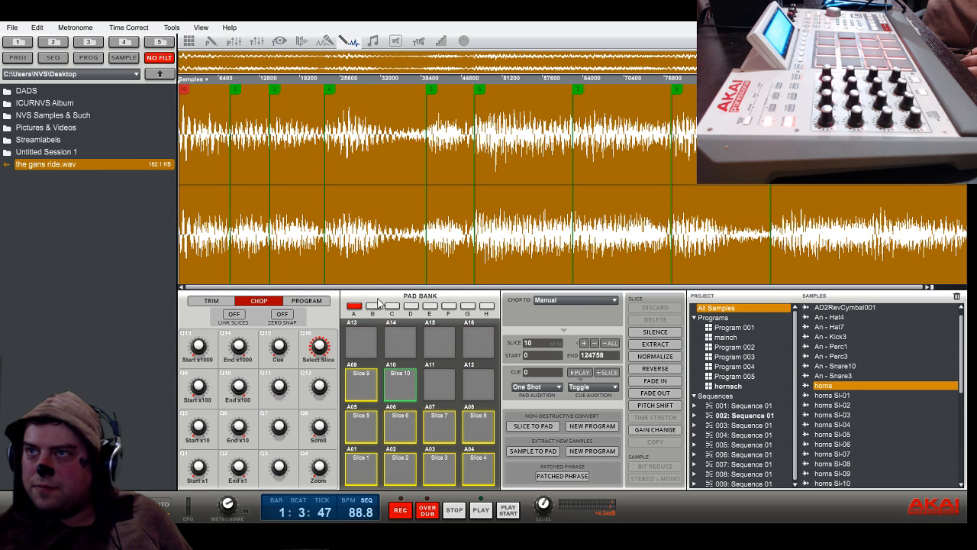
left_click(578, 328)
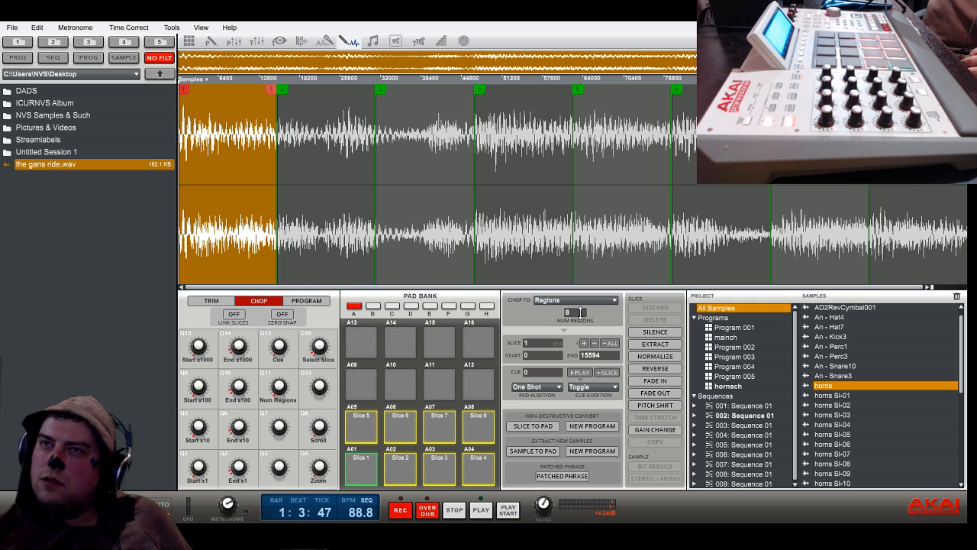
left_click_drag(578, 294, 578, 290)
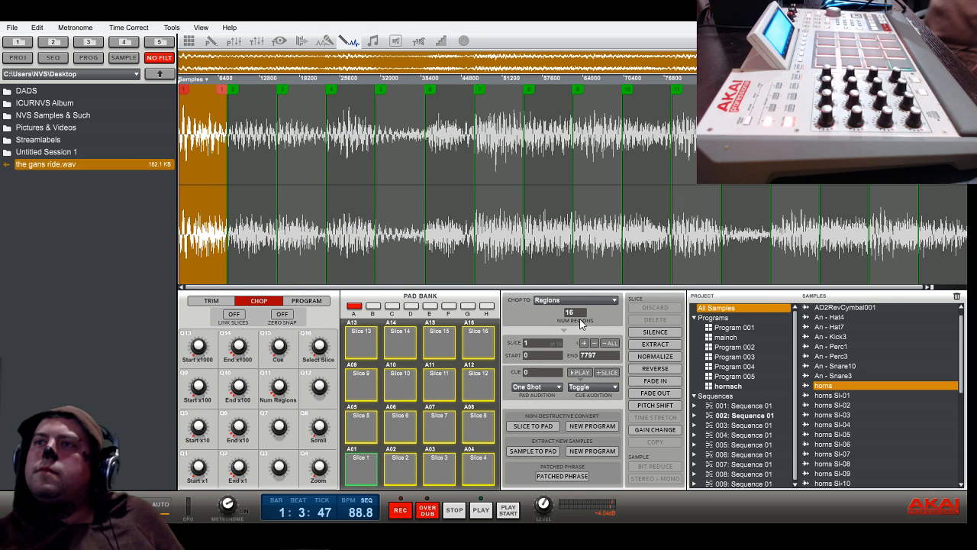
left_click_drag(580, 315, 580, 320)
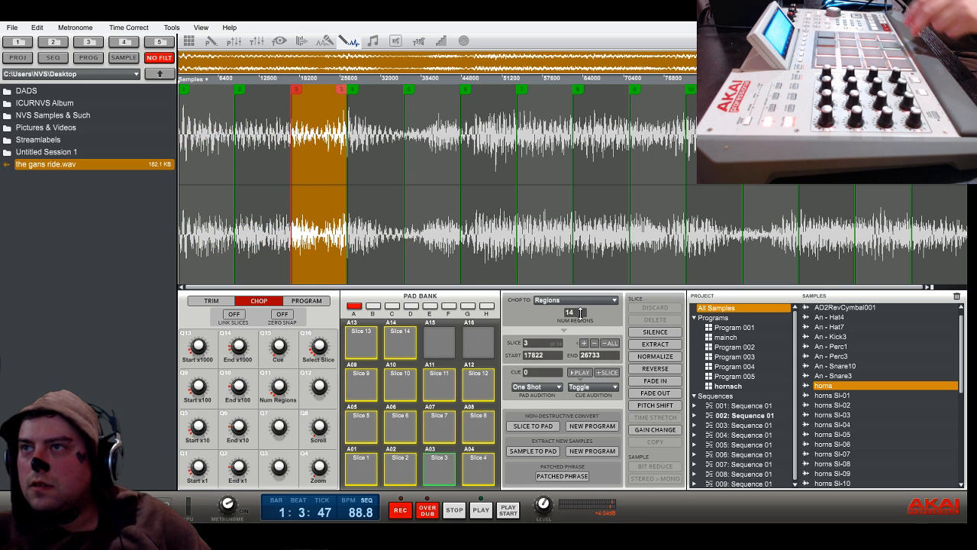
Reduce the horns chop to 12 regions and extract the slices as cropped new samples in a new program
left_click_drag(580, 312, 580, 314)
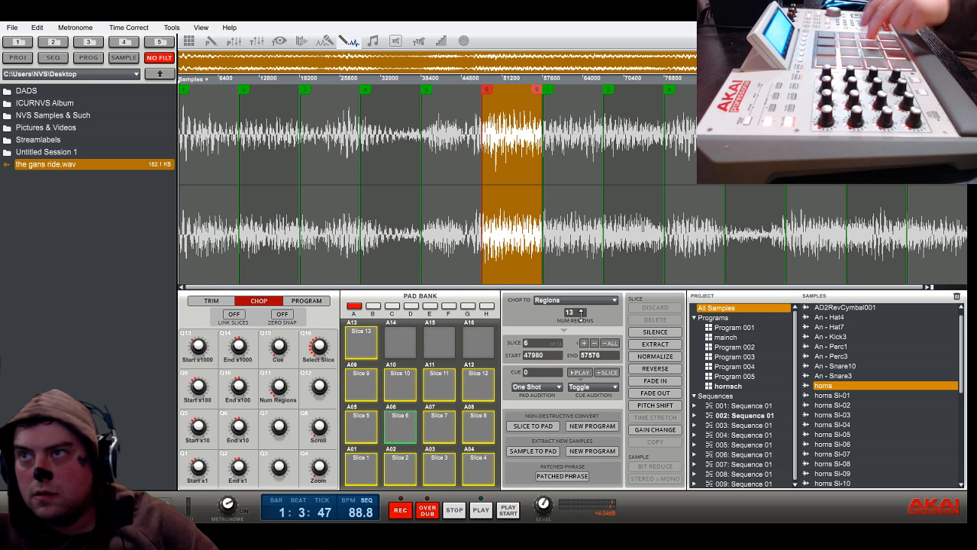
left_click_drag(581, 314, 584, 325)
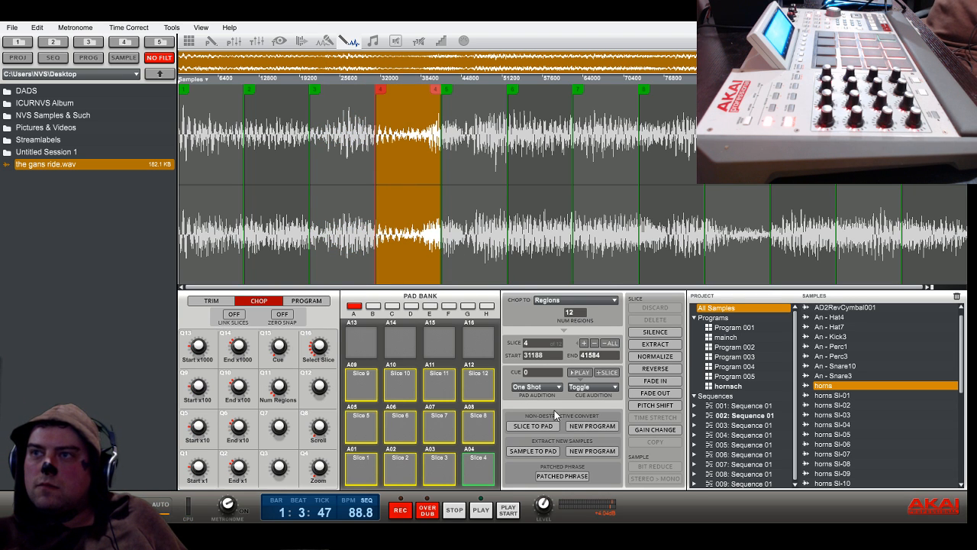
left_click(599, 451)
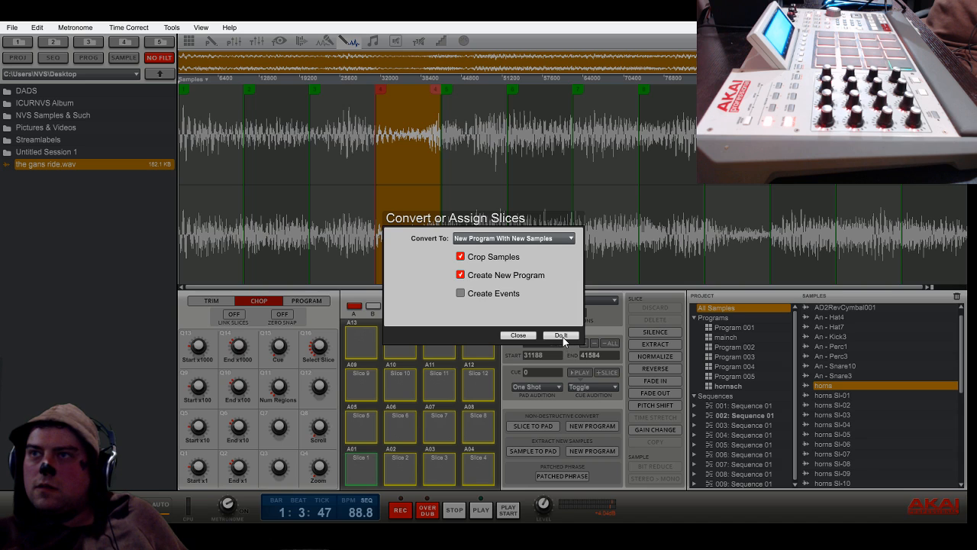
left_click(561, 335)
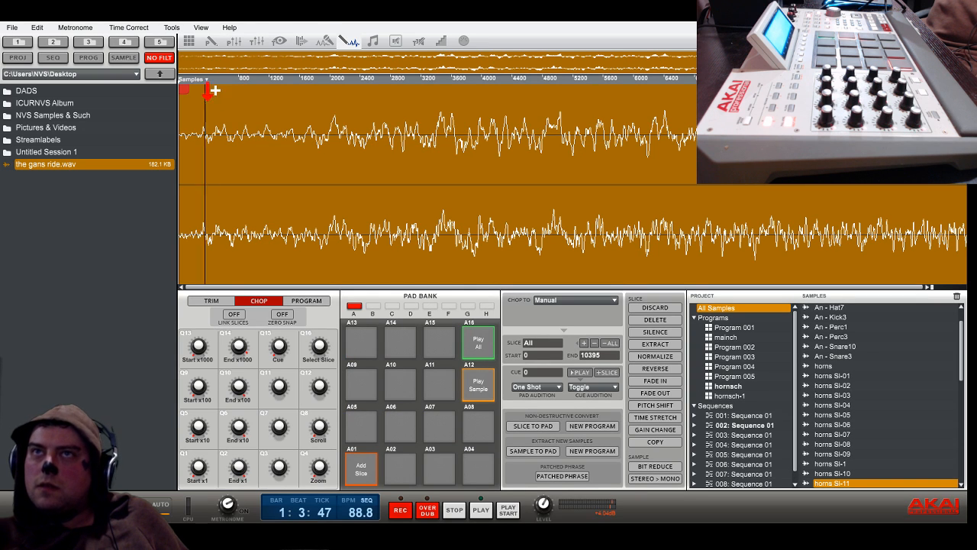
Assign the hornsch-1 program to track 6 of sequence 2 and play the sequence from the start
left_click(189, 40)
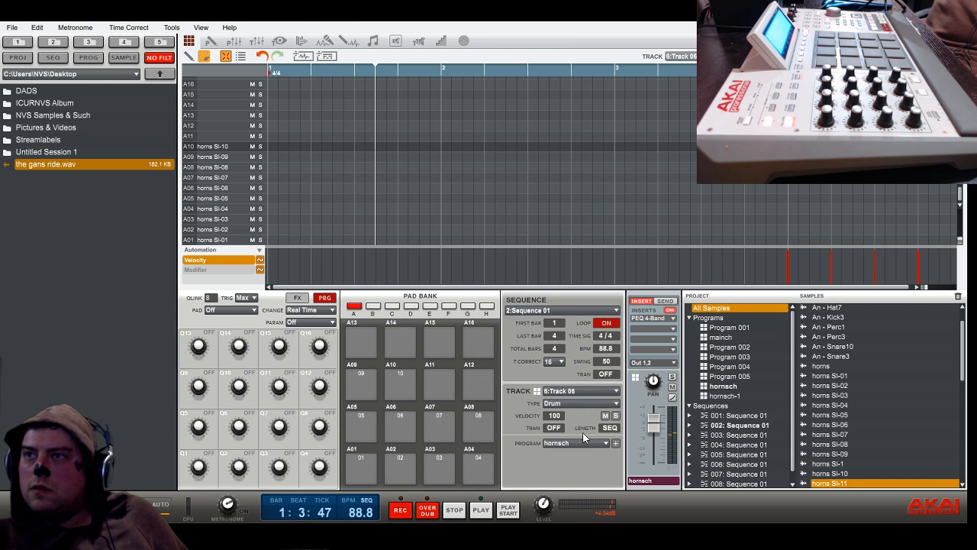
left_click(606, 443)
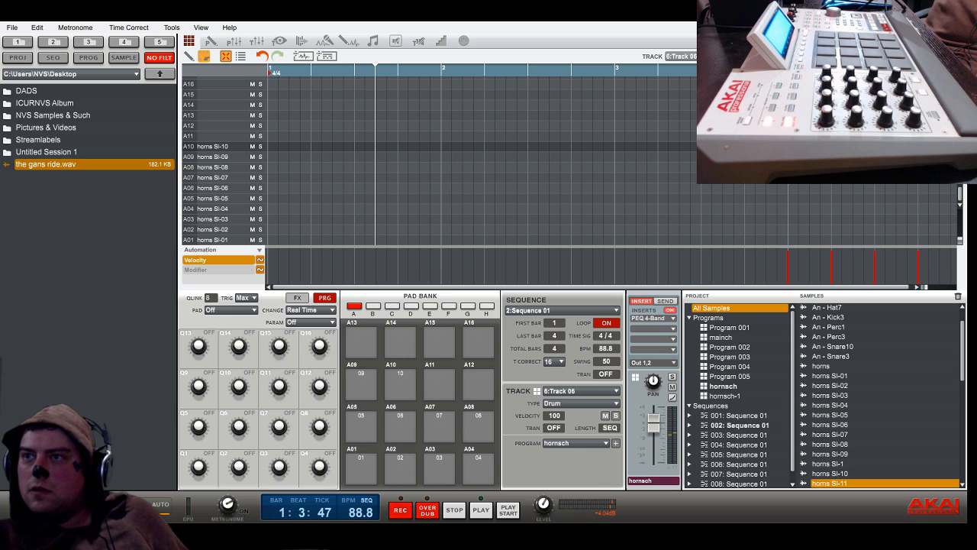
left_click(604, 533)
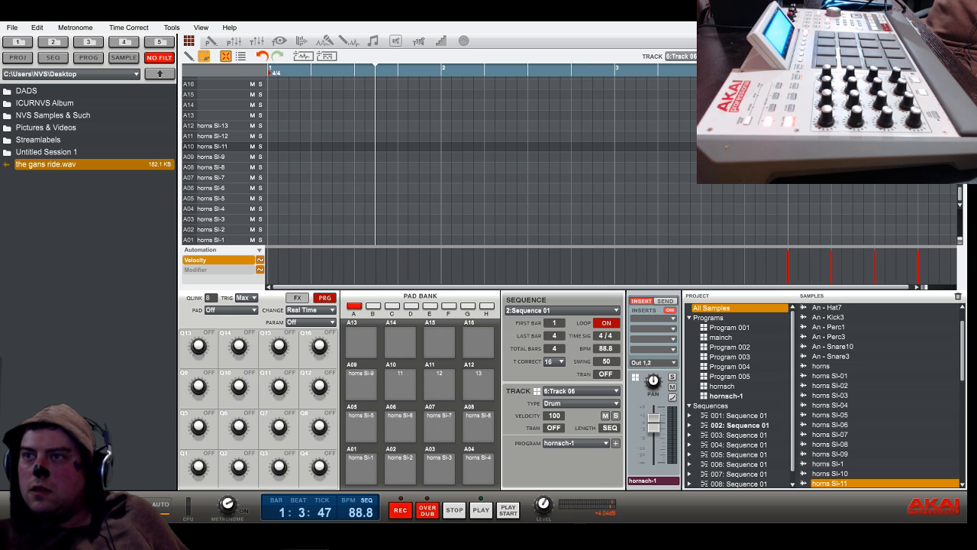
left_click(509, 510)
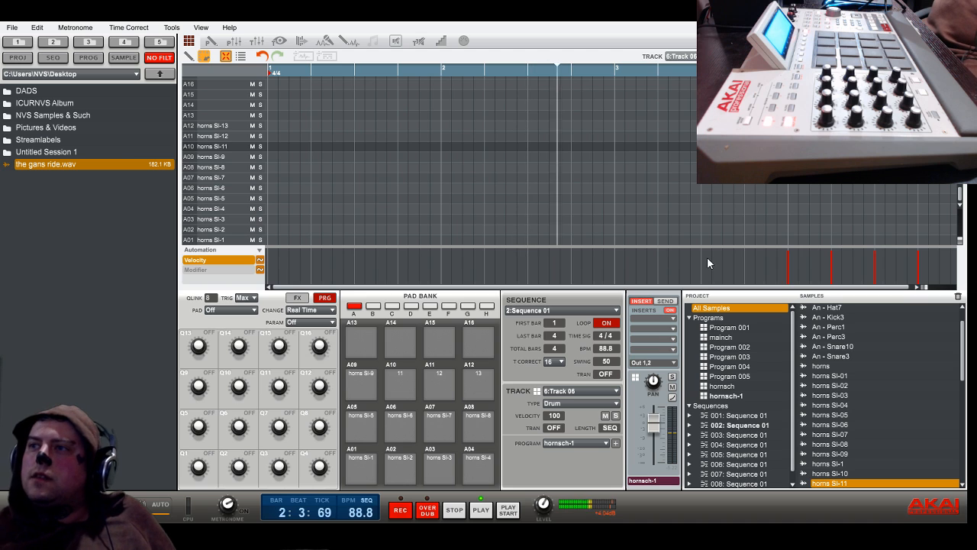
Reopen the horns sample, chop it into 6 regions and extract the slices into another new program
double_click(821, 367)
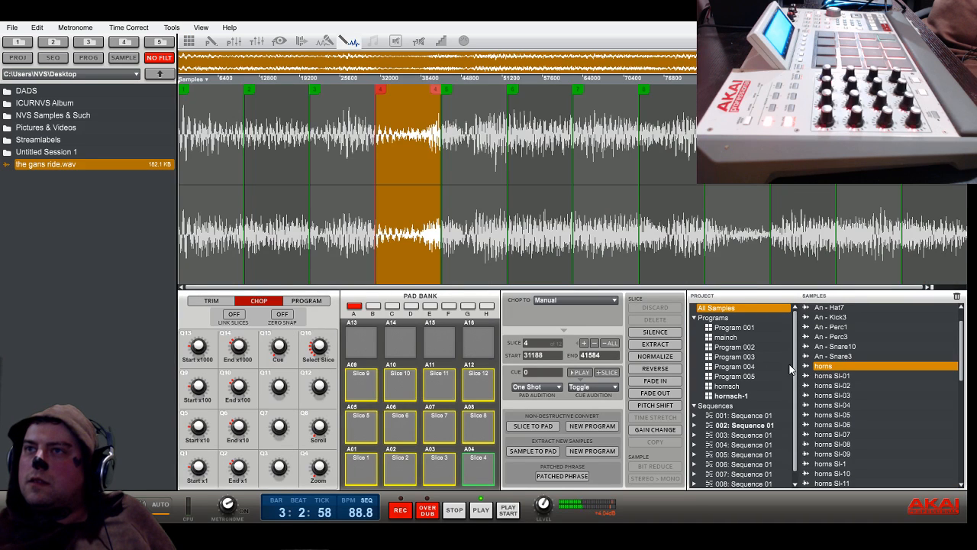
left_click(579, 330)
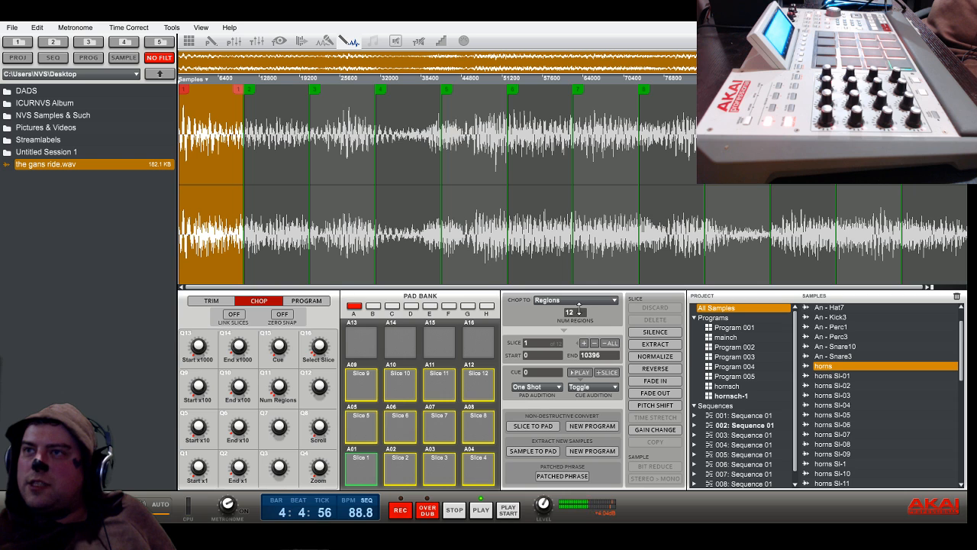
left_click_drag(579, 313, 580, 330)
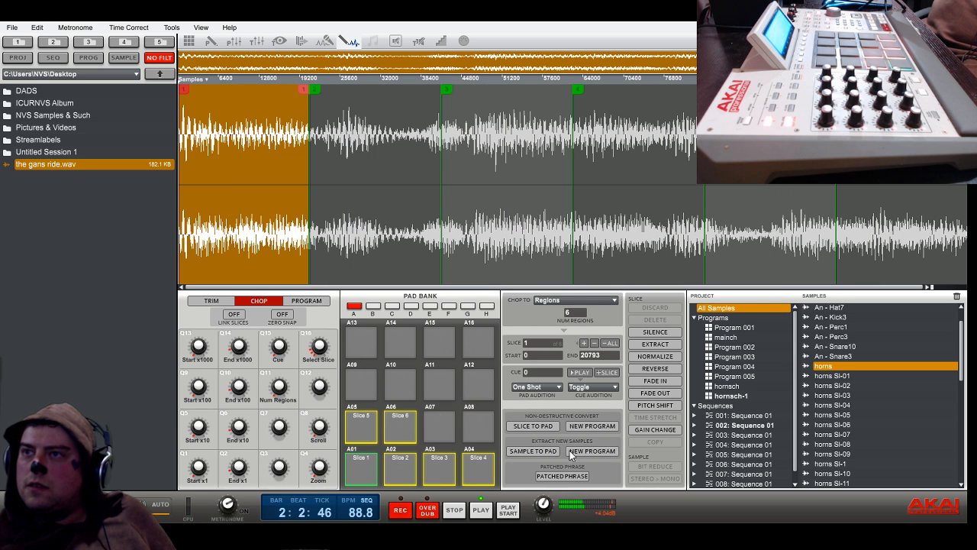
left_click(593, 451)
left_click(560, 335)
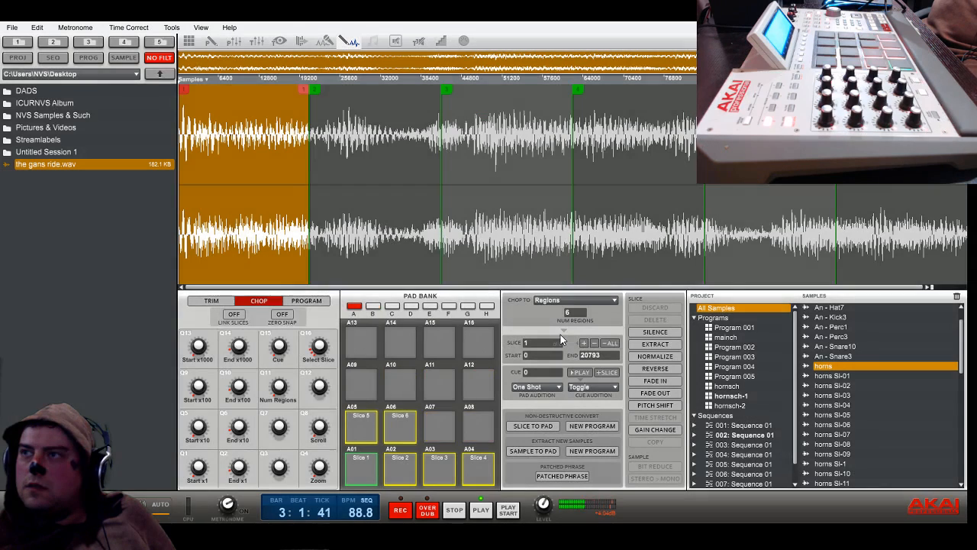
Select sequence 1, open the song arrangement and play it from the start
left_click(189, 41)
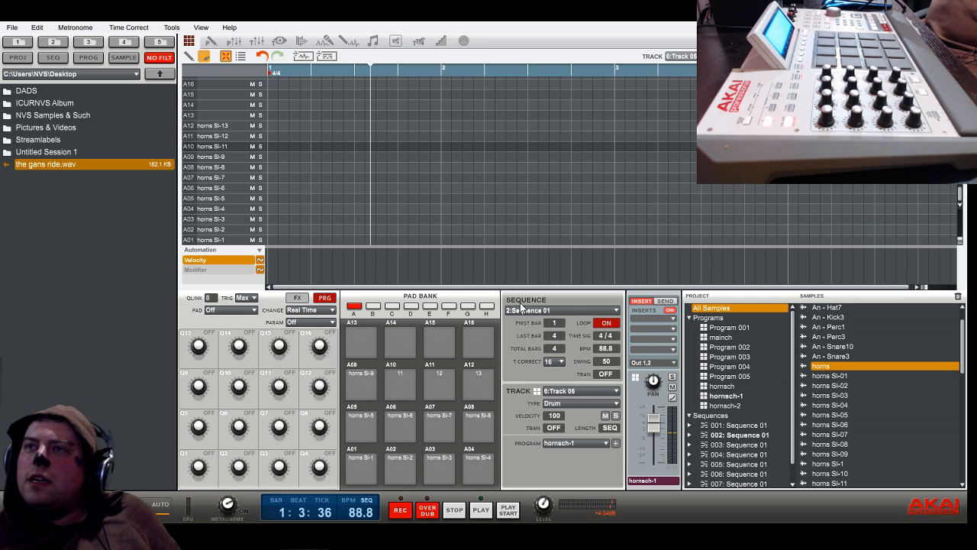
left_click(615, 310)
left_click(585, 324)
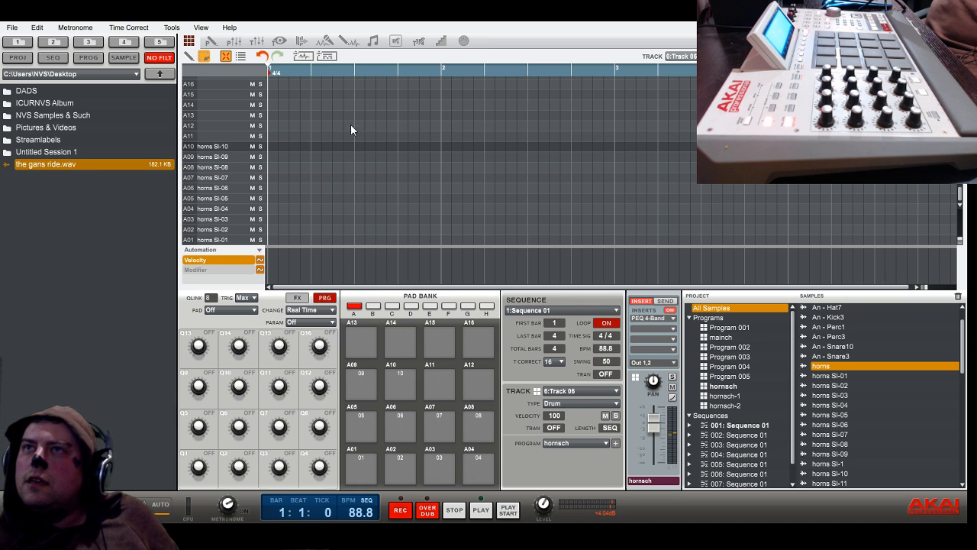
left_click(373, 42)
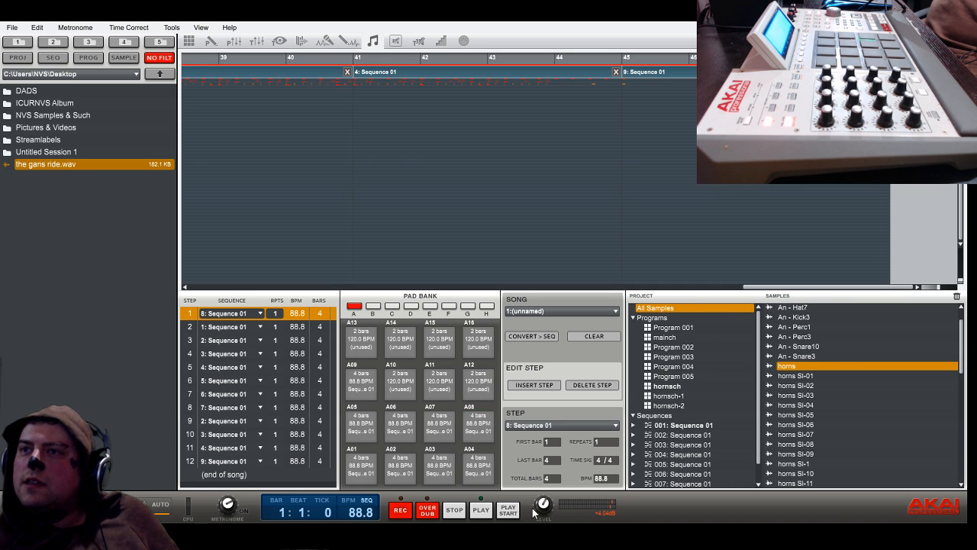
left_click(510, 513)
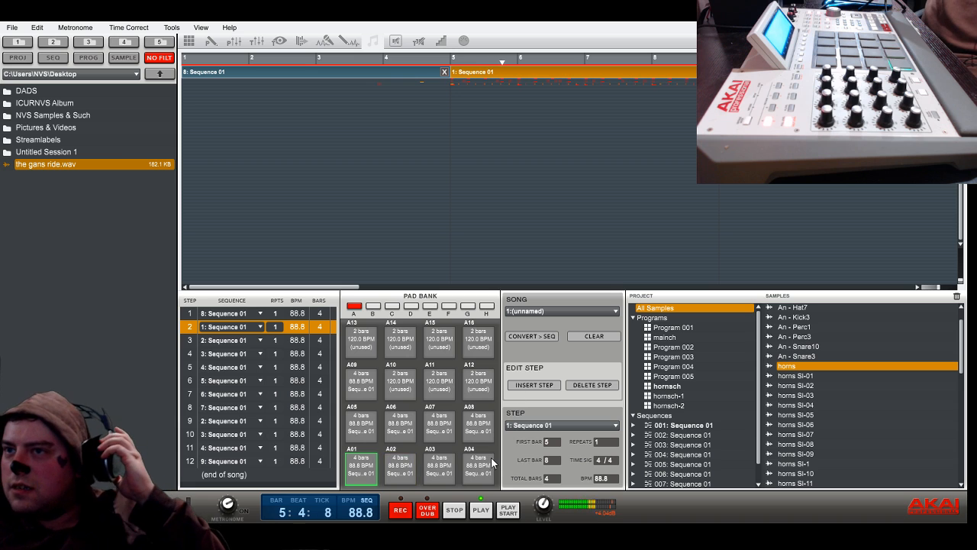
double_click(805, 366)
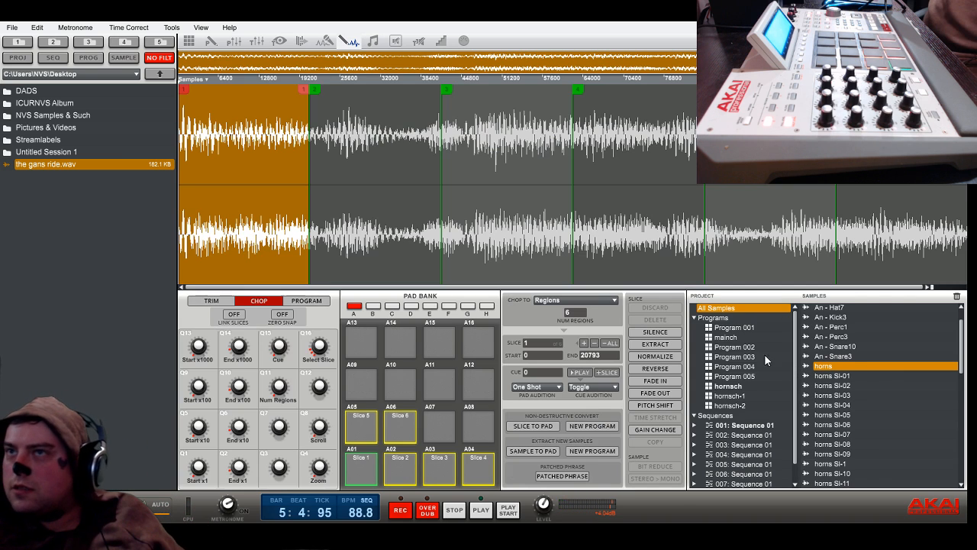
left_click(217, 300)
left_click_drag(305, 90, 968, 90)
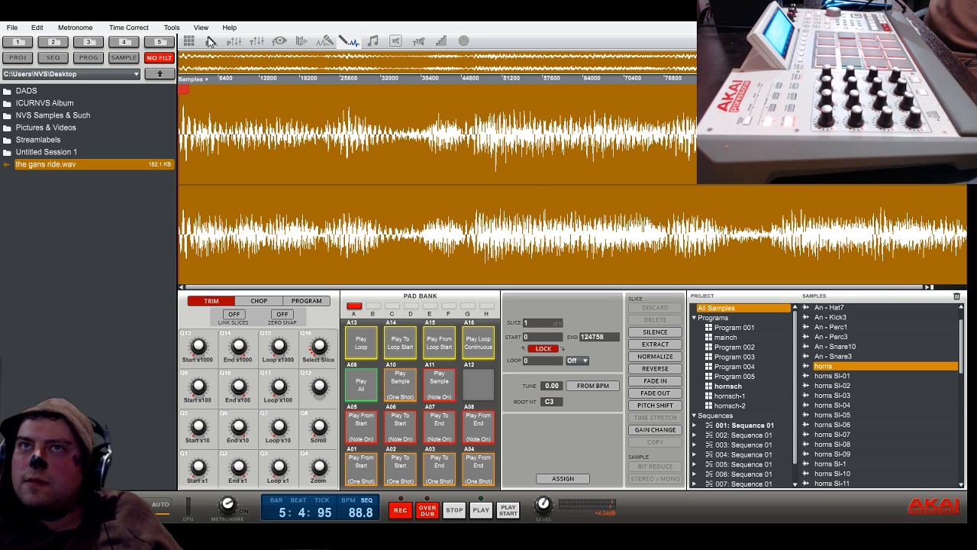
left_click(43, 45)
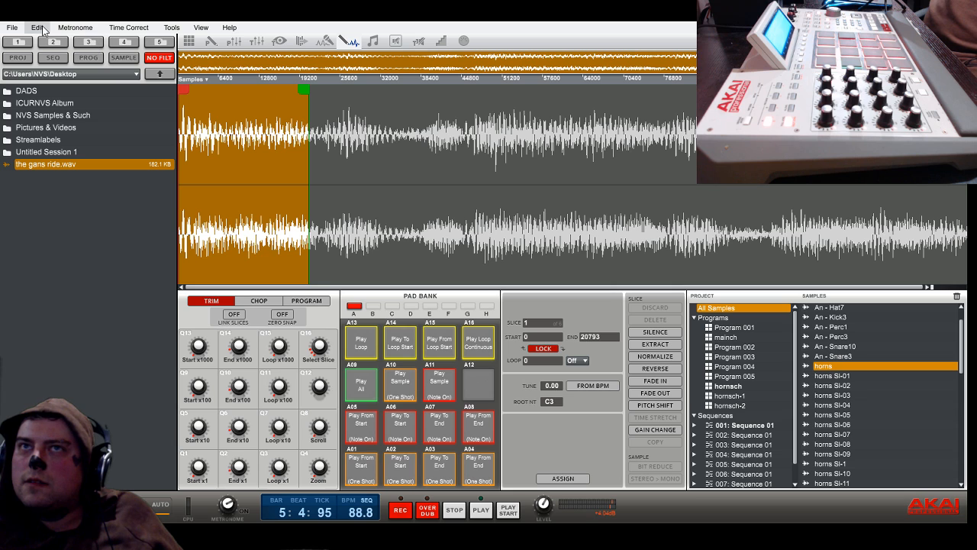
left_click(57, 44)
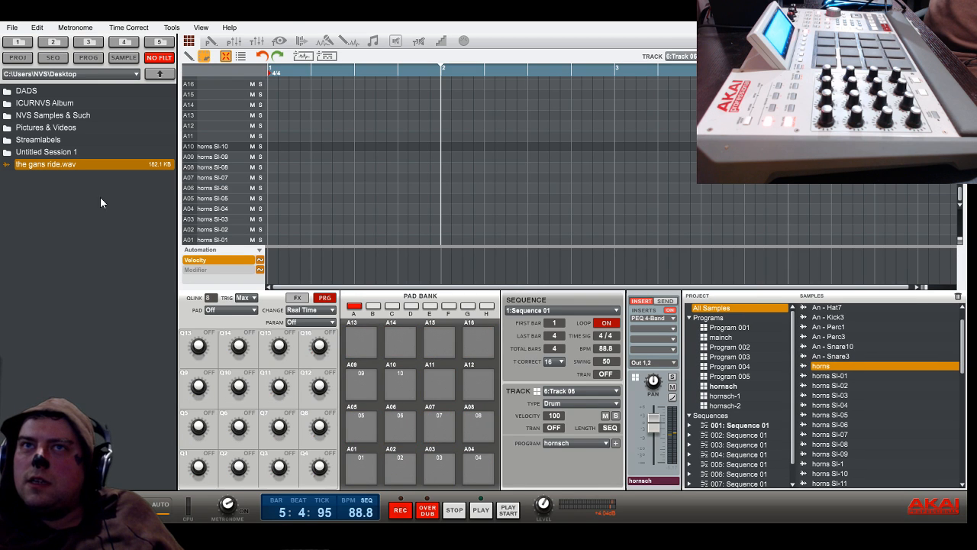
Load horns.wav from NVS Samples & Such > Finished Beats > changing moods, replacing the existing horns sample in the project
double_click(80, 119)
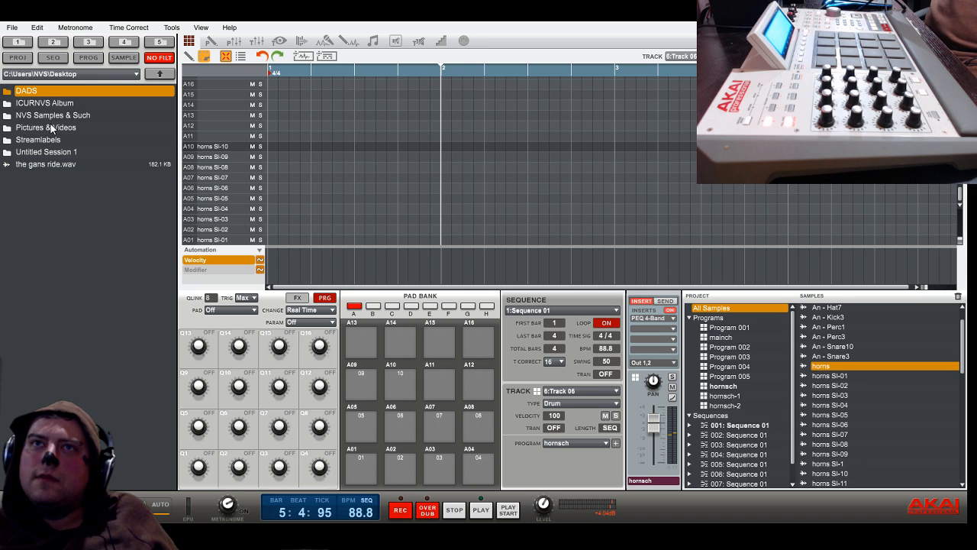
double_click(57, 117)
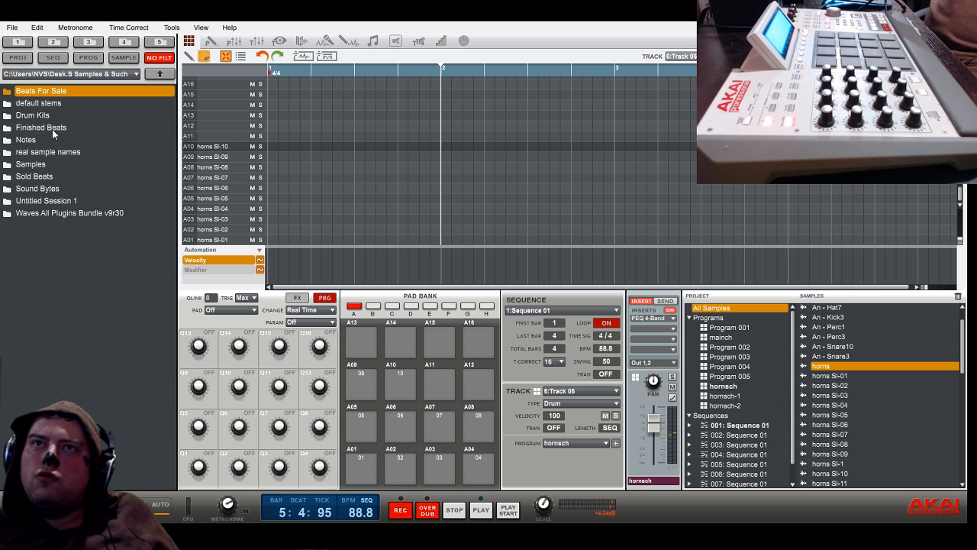
double_click(52, 128)
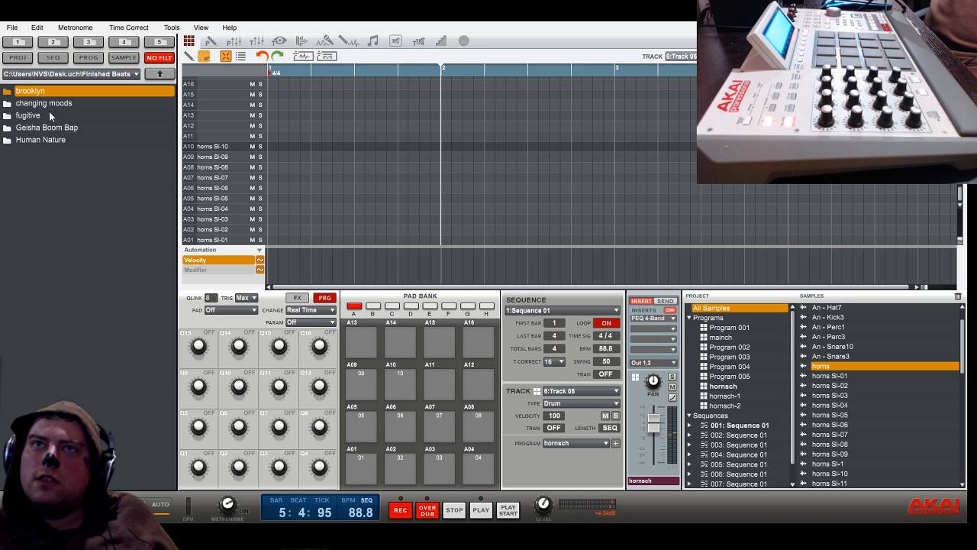
double_click(49, 104)
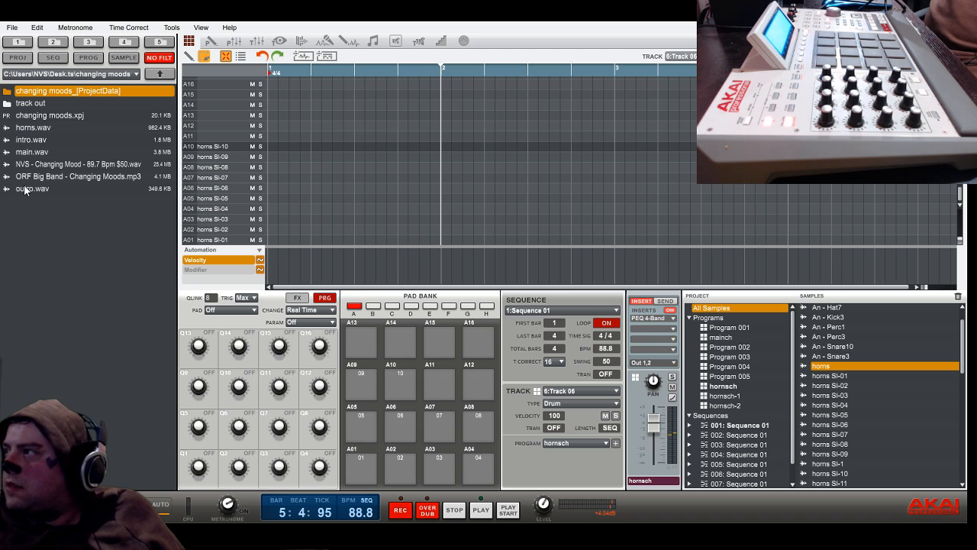
left_click(28, 128)
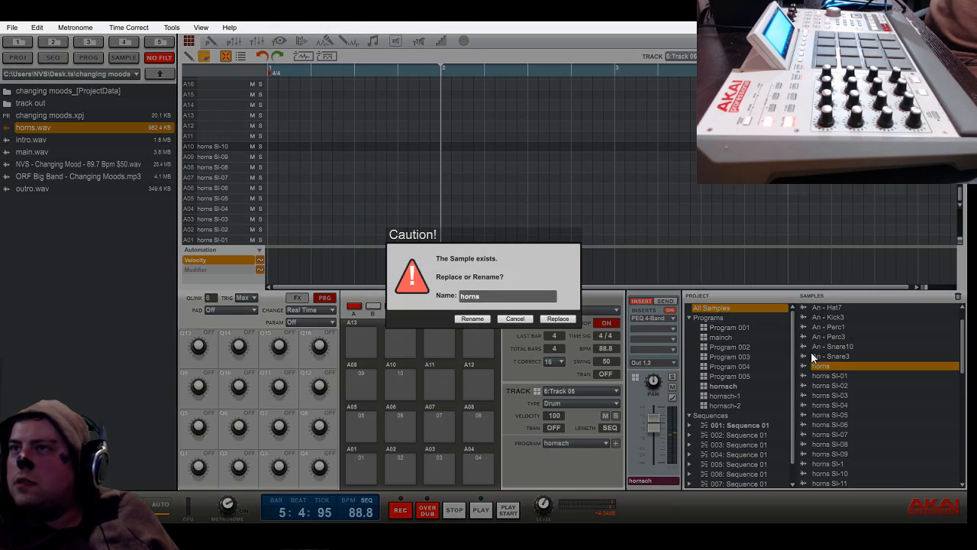
left_click(555, 322)
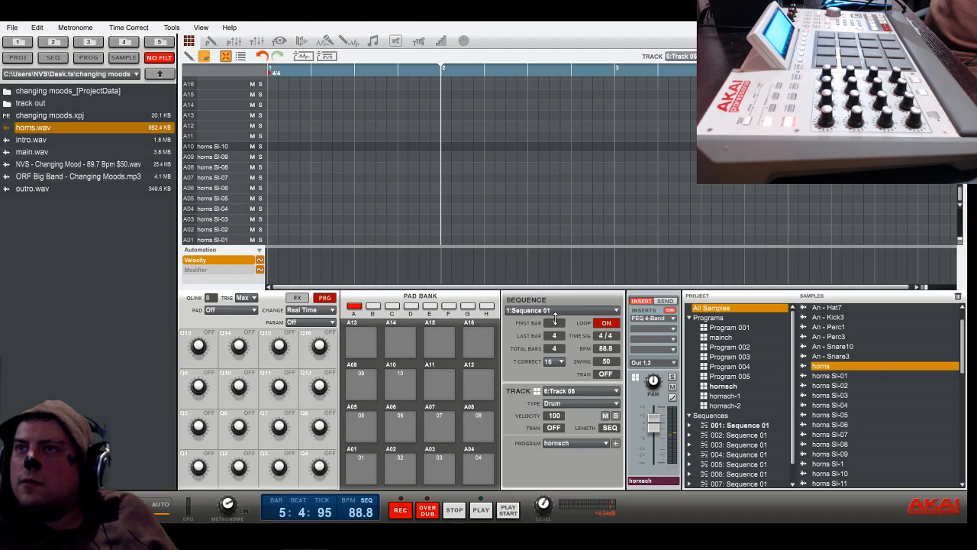
Pitch shift the whole reloaded horns sample by -3.00 and play the arranged song from the start
double_click(822, 368)
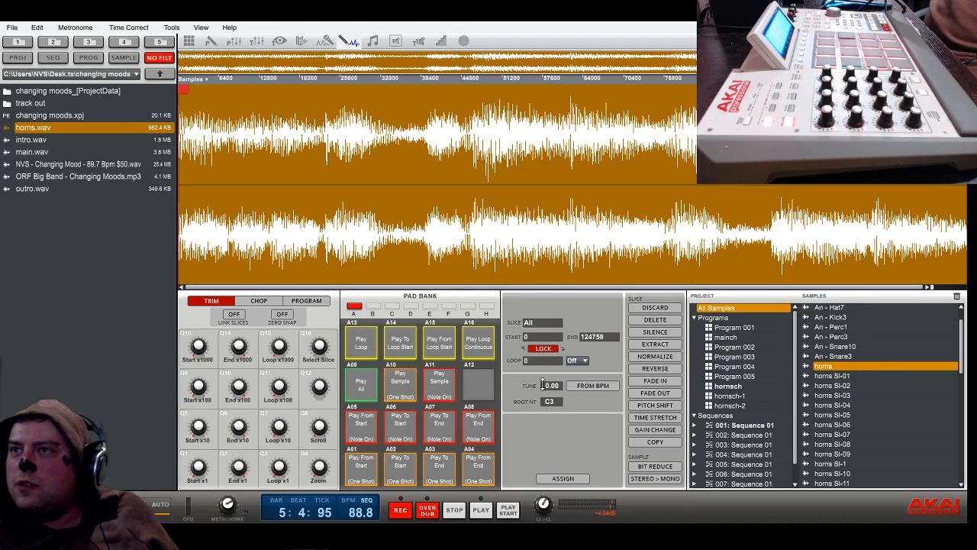
left_click(654, 405)
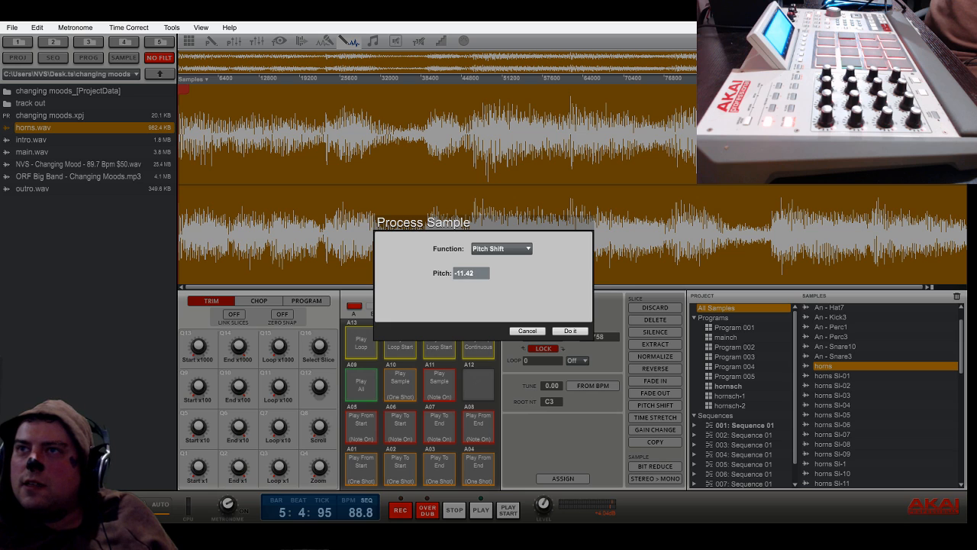
left_click_drag(470, 272, 471, 237)
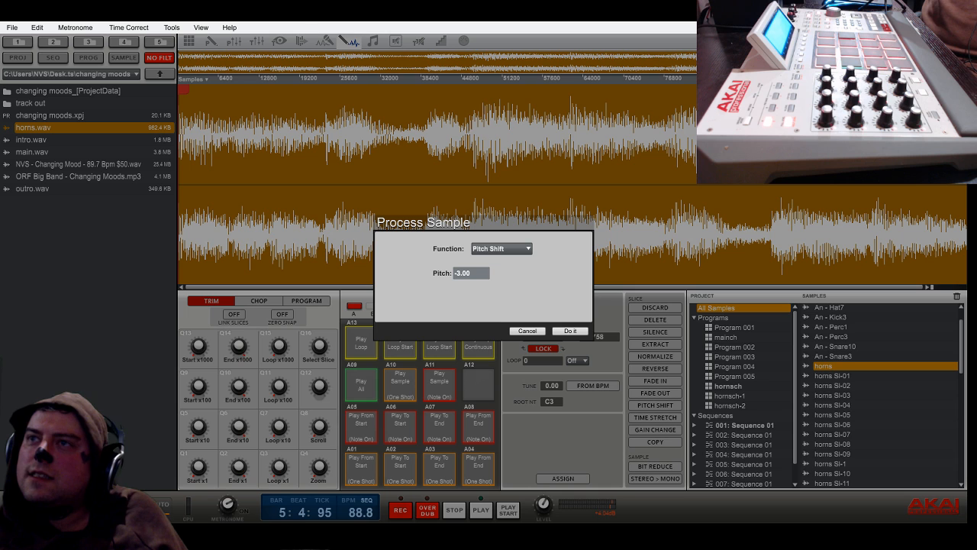
left_click(568, 334)
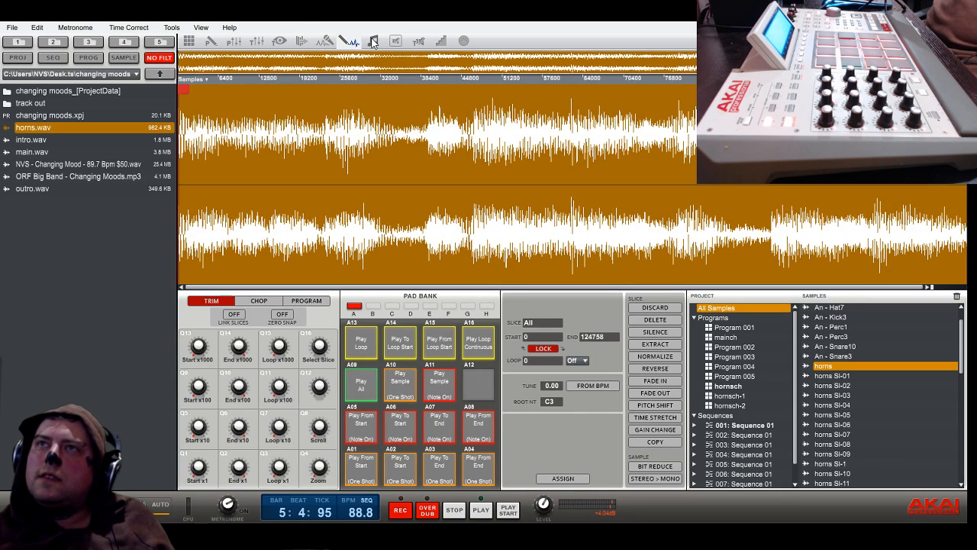
left_click(372, 40)
left_click(507, 511)
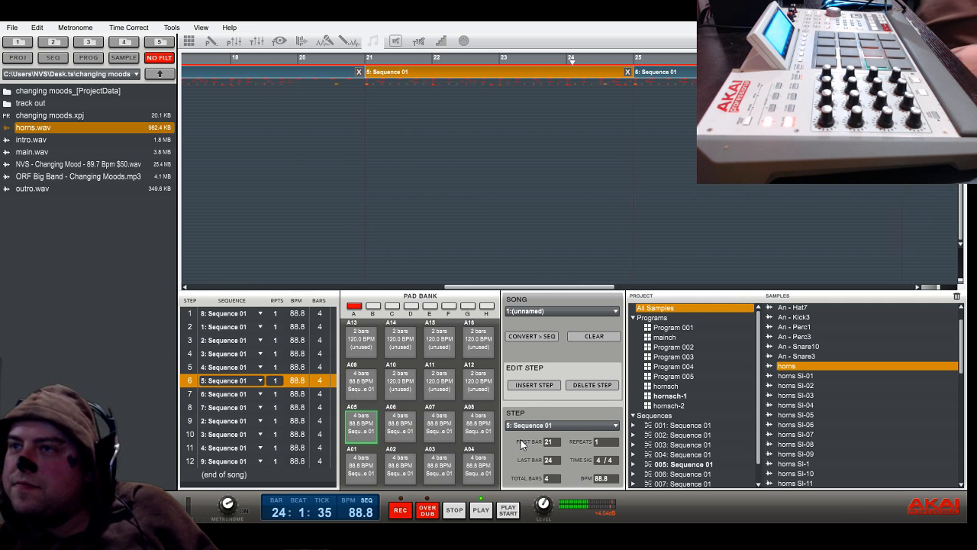
In sequence 4, move the late bar 4 cymbal note on track 4 from AD2Cymbal001 to the AD2RevCymbal001 pad row
left_click(188, 40)
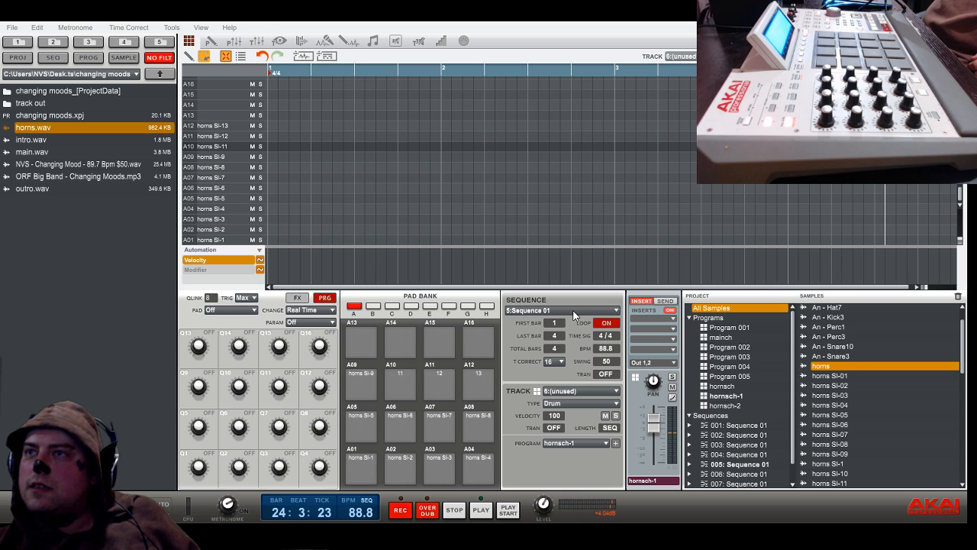
left_click(524, 349)
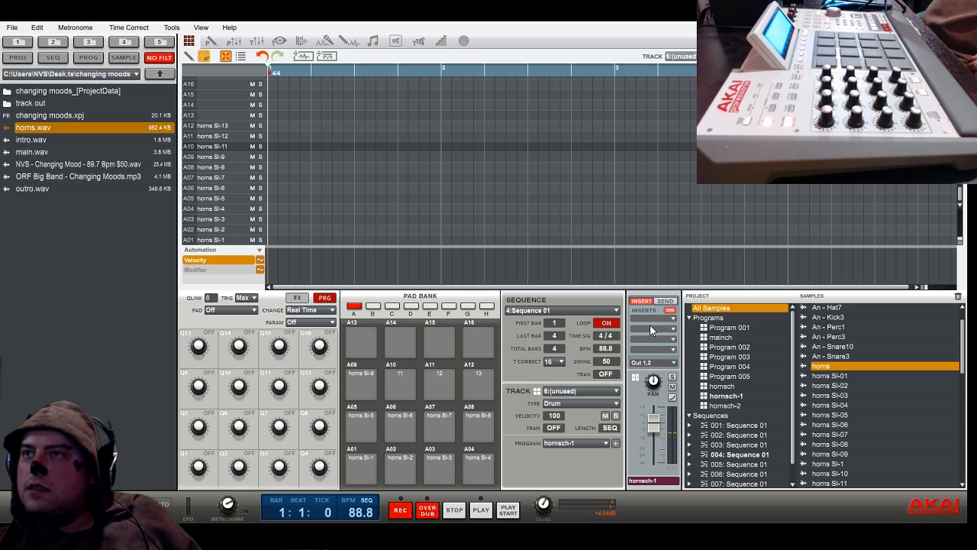
left_click(615, 391)
left_click(595, 400)
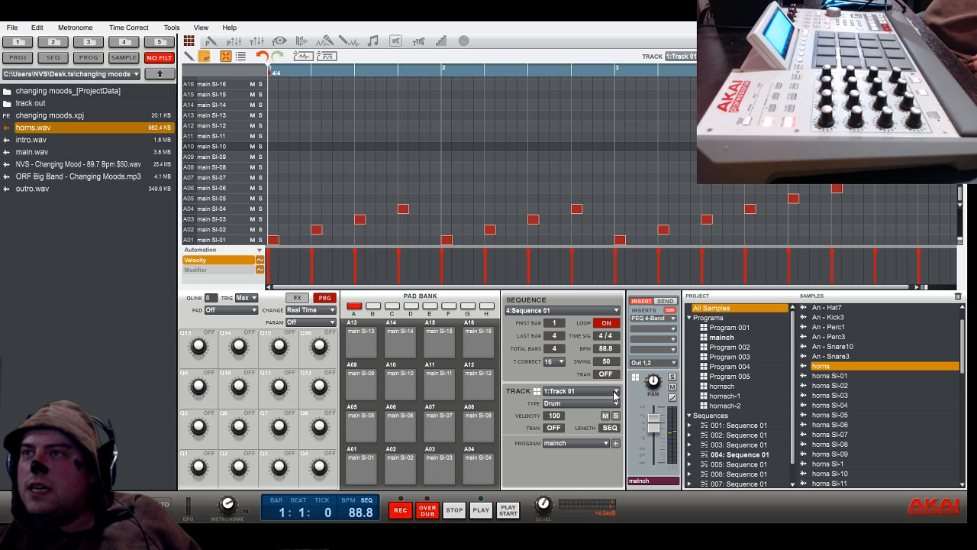
left_click(585, 426)
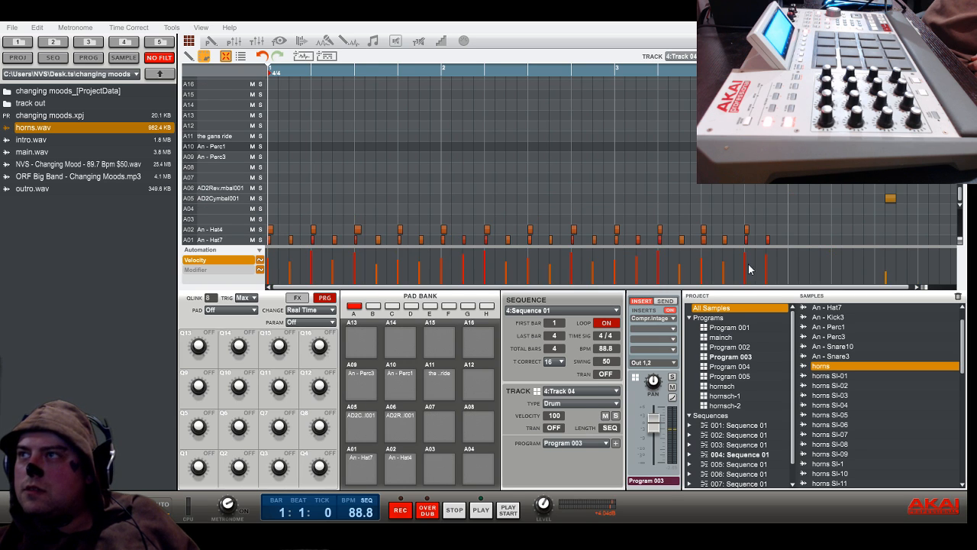
left_click(215, 191)
left_click_drag(889, 199, 893, 191)
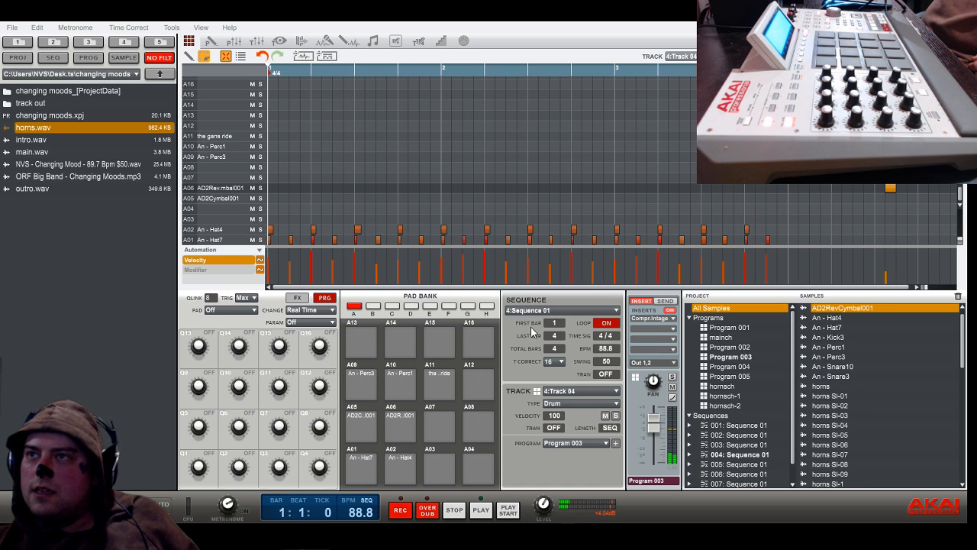
In sequence 5, delete all An - Hat4 and An - Hat7 notes on track 4 and unmute the track
left_click(522, 353)
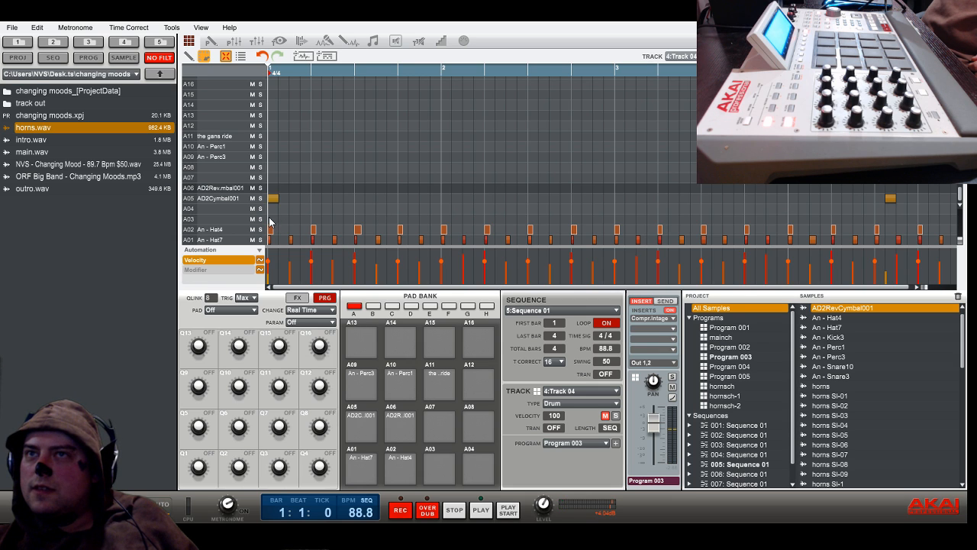
left_click_drag(271, 219, 938, 258)
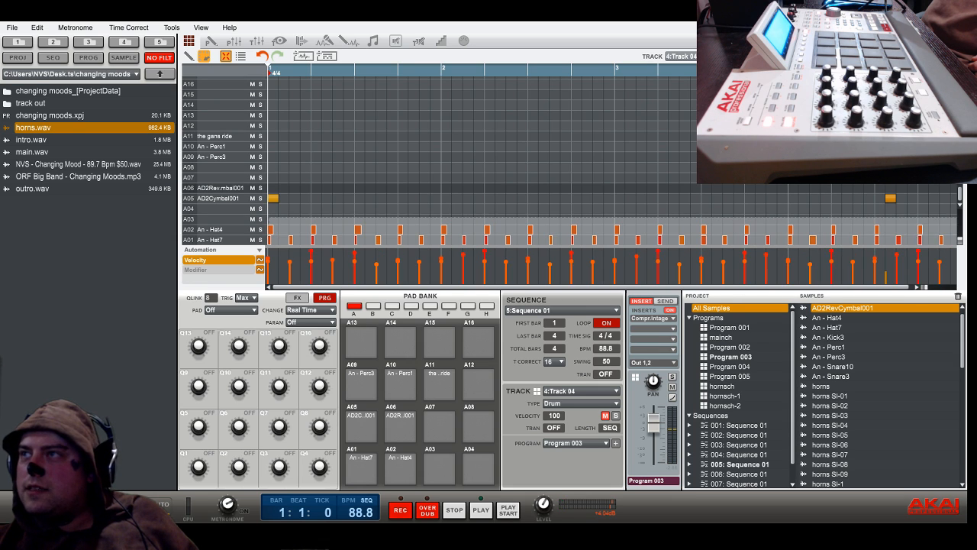
key("Delete")
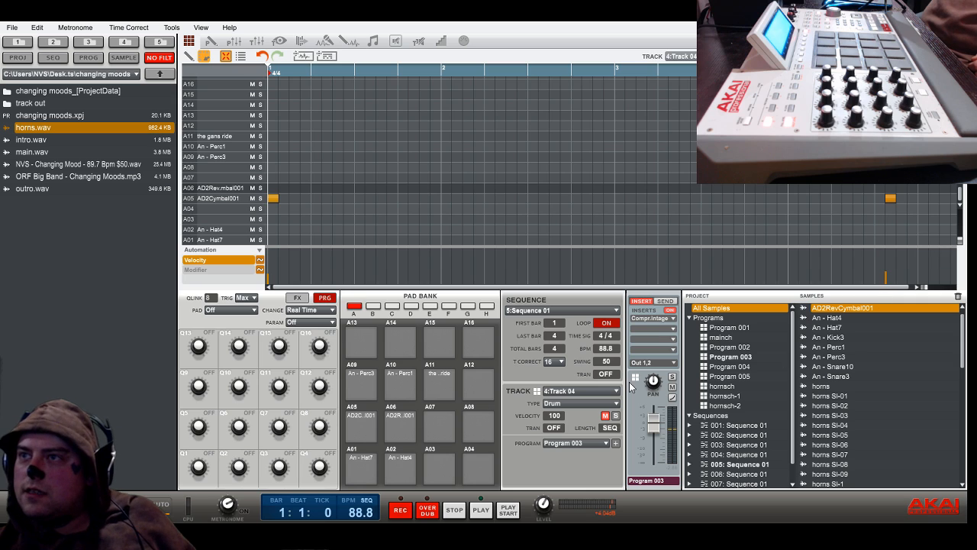
left_click(605, 415)
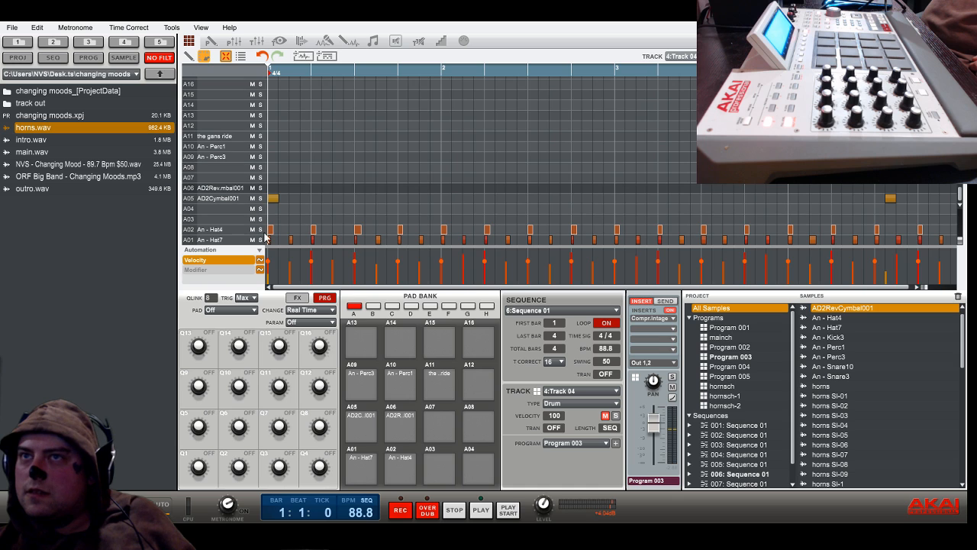
Clear both hi-hat rows on track 4 of sequence 6, keeping the cymbal notes, and unmute the track
left_click_drag(950, 221, 230, 290)
key("Delete")
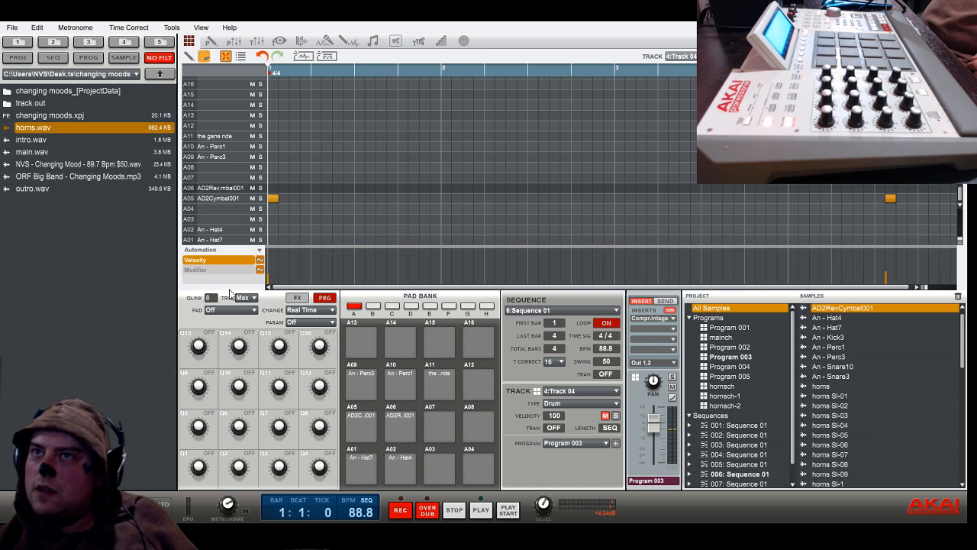
left_click(605, 417)
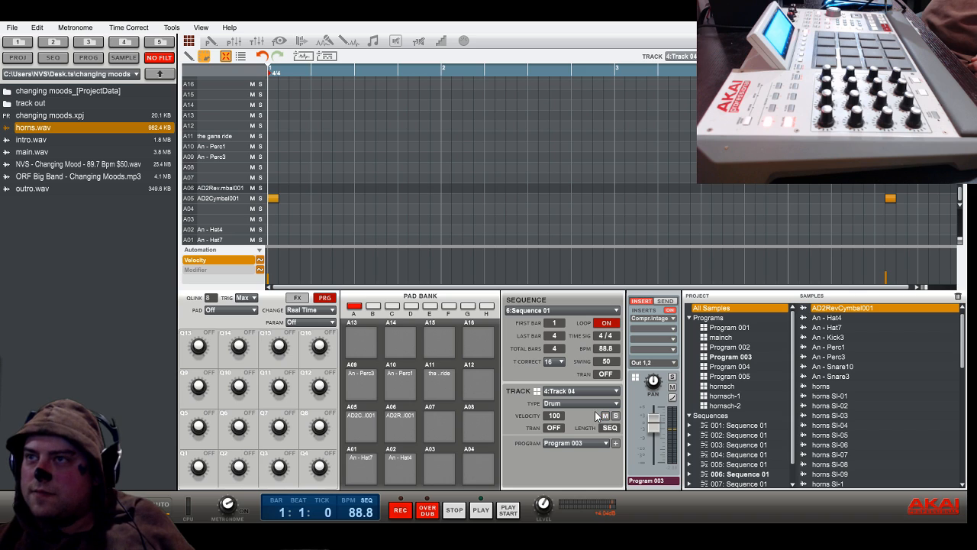
Open the song arrangement and play it from the sequence 4 step at bar 17
left_click(617, 392)
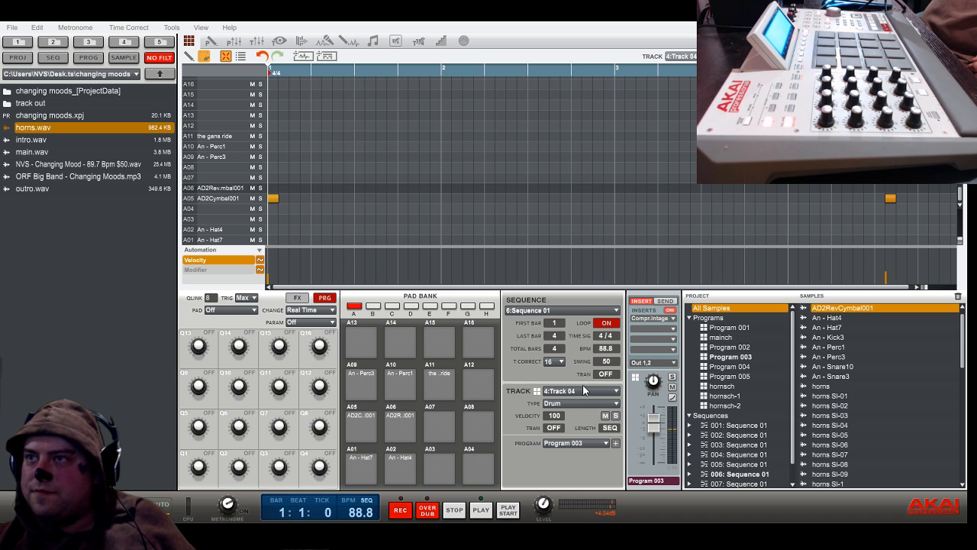
left_click(606, 311)
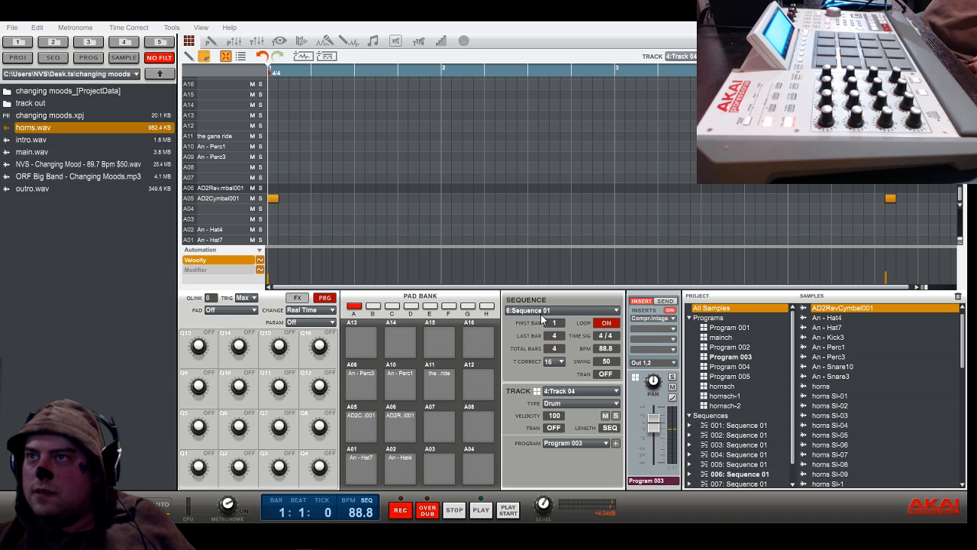
left_click(540, 317)
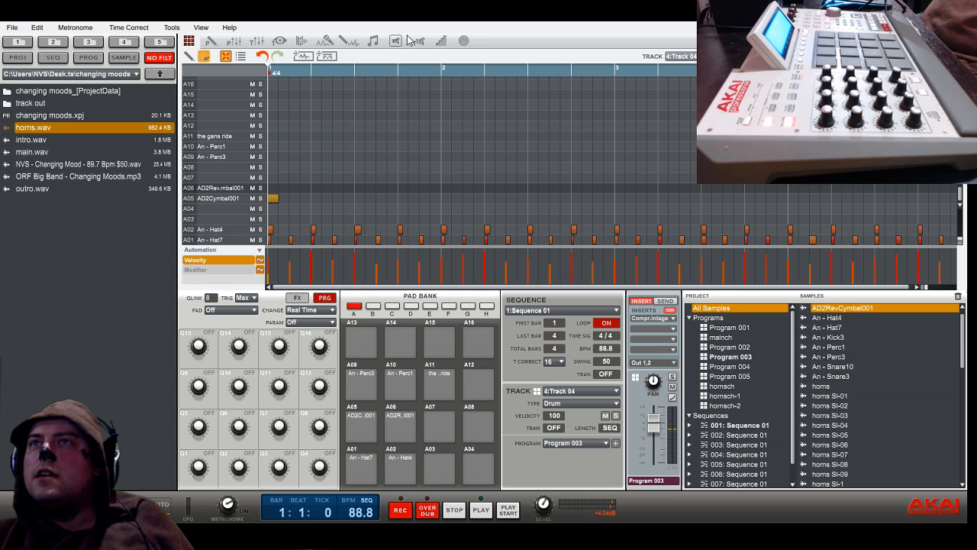
left_click(375, 42)
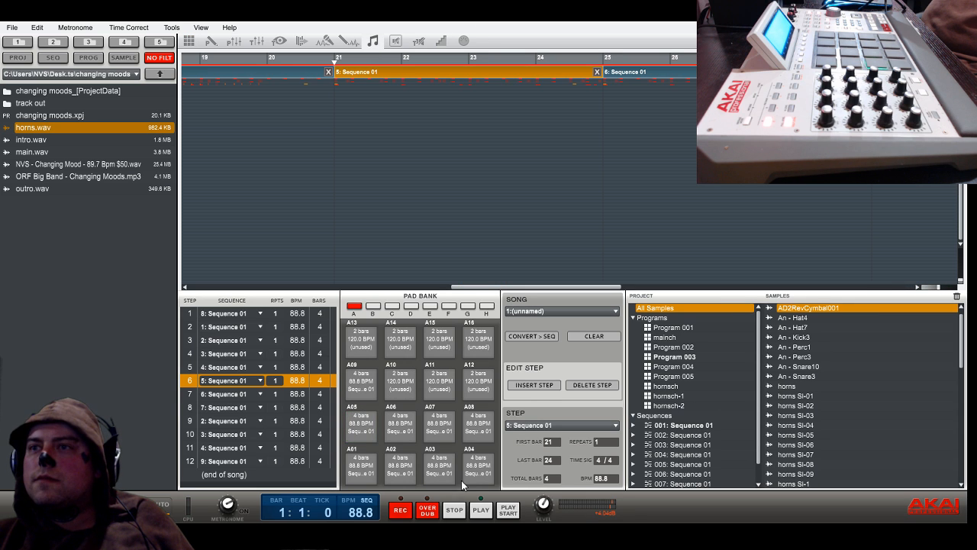
left_click(272, 73)
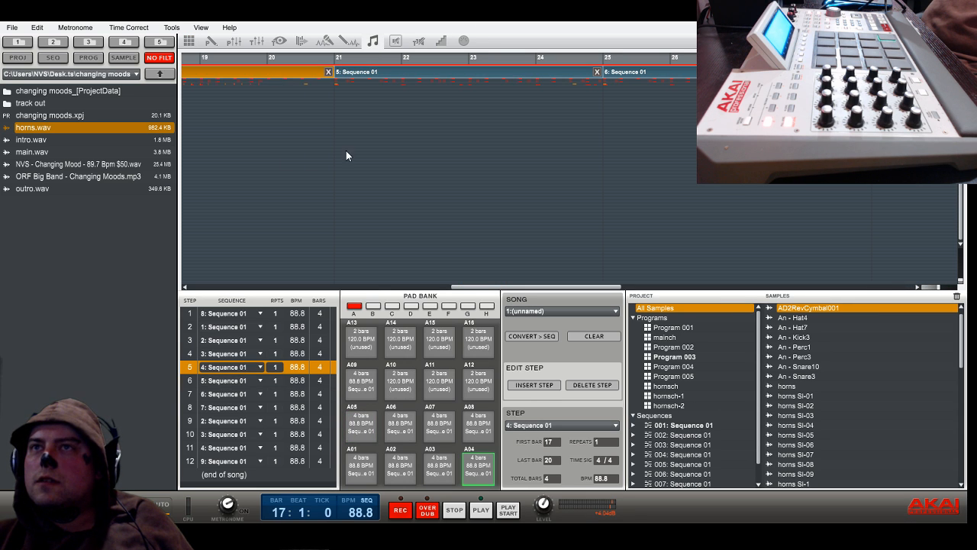
left_click(482, 513)
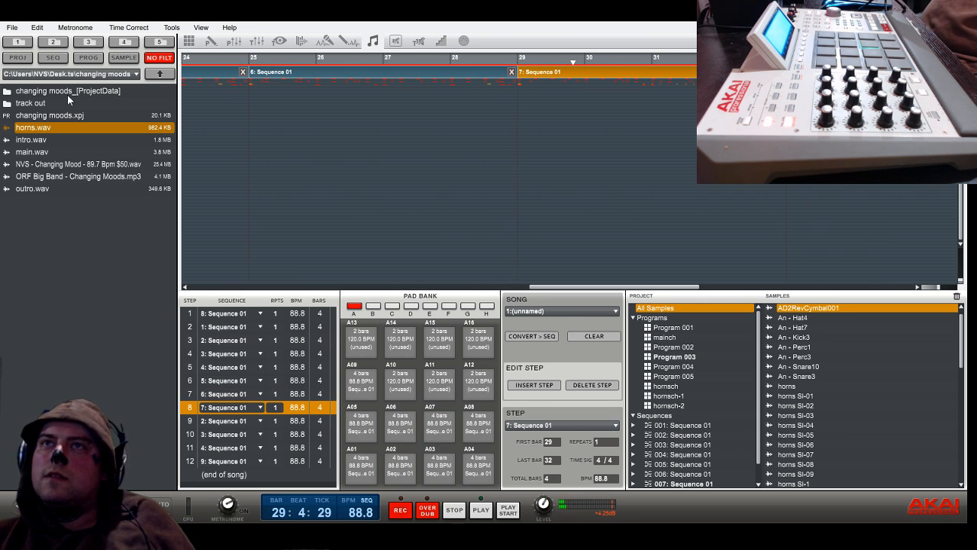
In sequence 6, delete the An - Kick3 notes in bar 4 of track 2
left_click(189, 40)
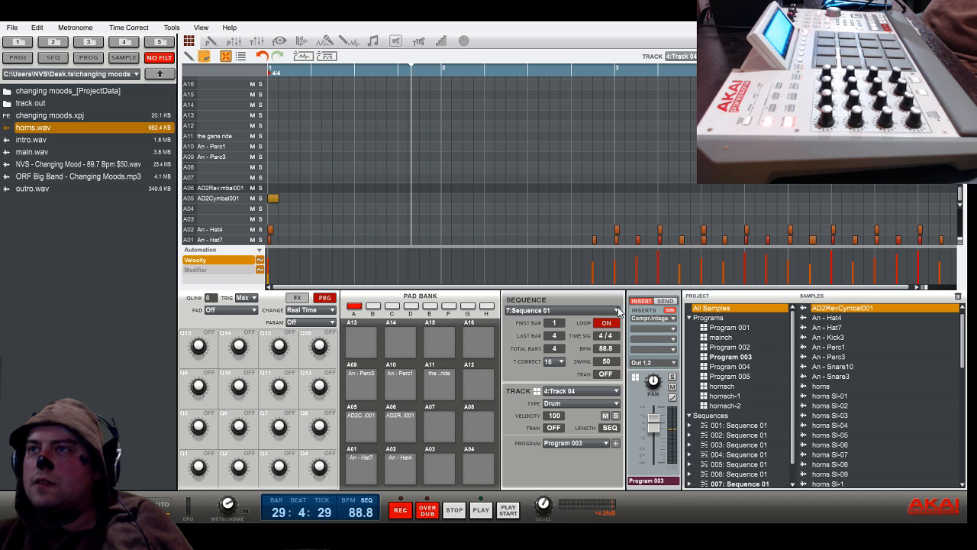
left_click(542, 362)
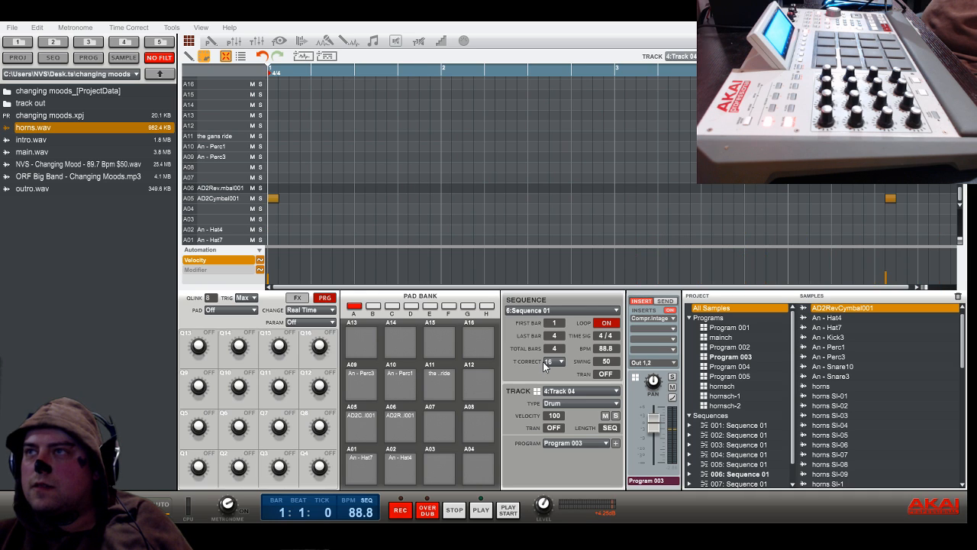
left_click(617, 391)
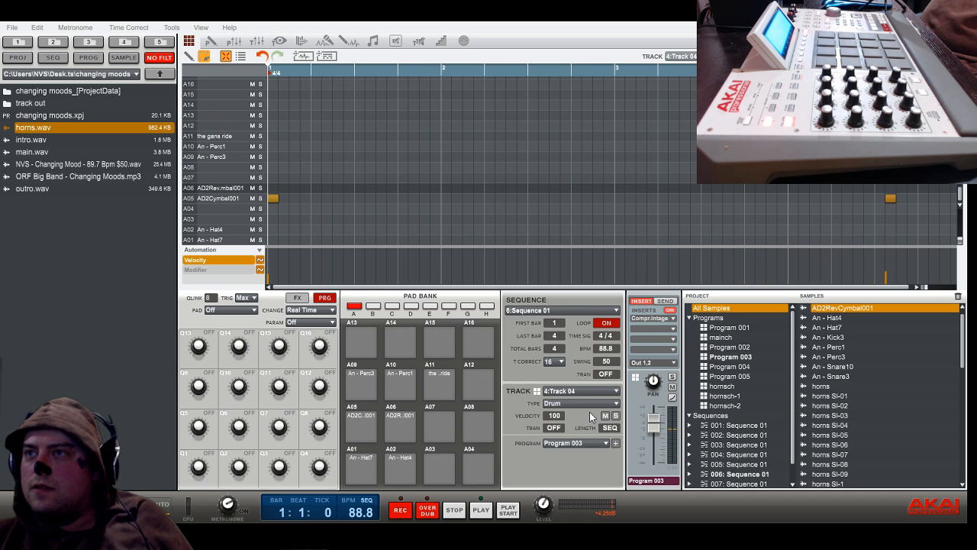
left_click(589, 411)
left_click_drag(794, 211, 959, 254)
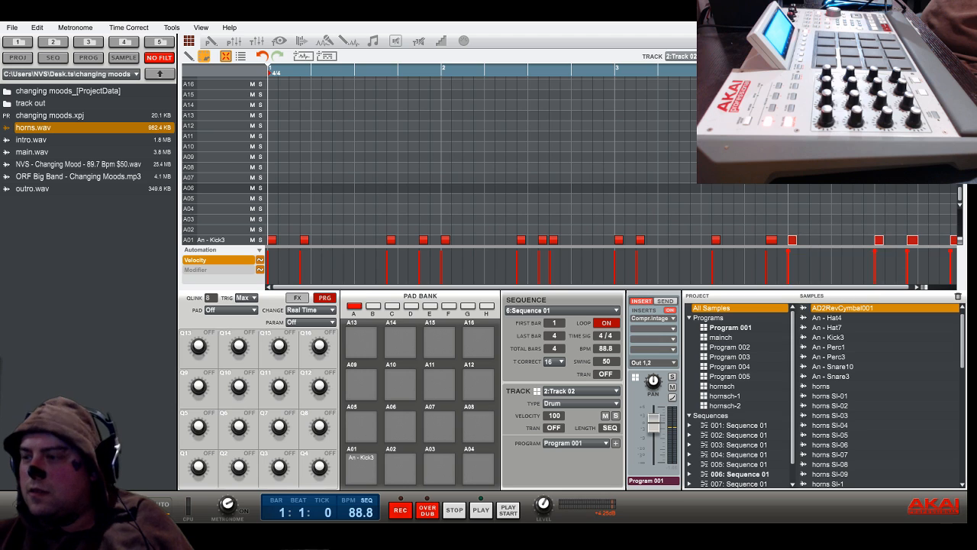
key("Delete")
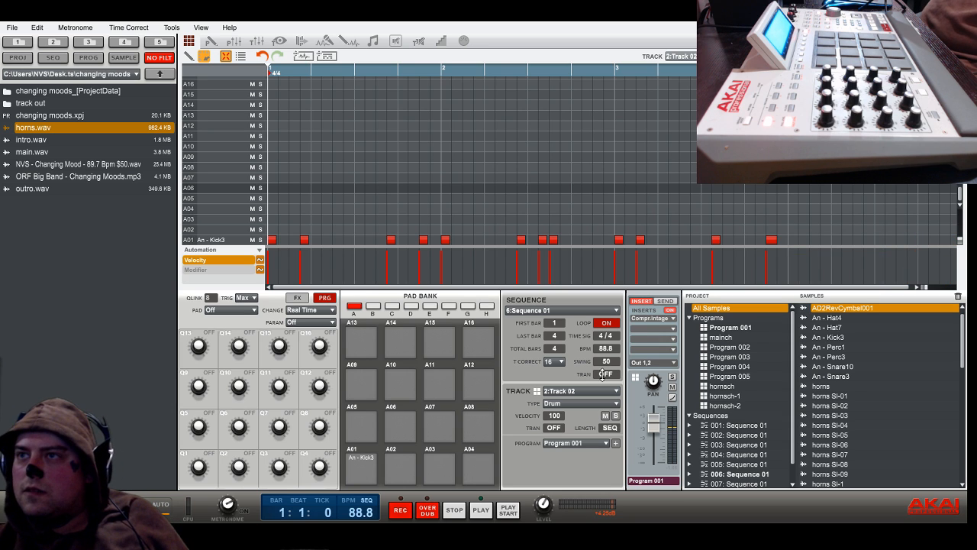
Delete the last two An - Snare3 notes, in bar 4 of track 3
left_click(615, 393)
left_click(591, 420)
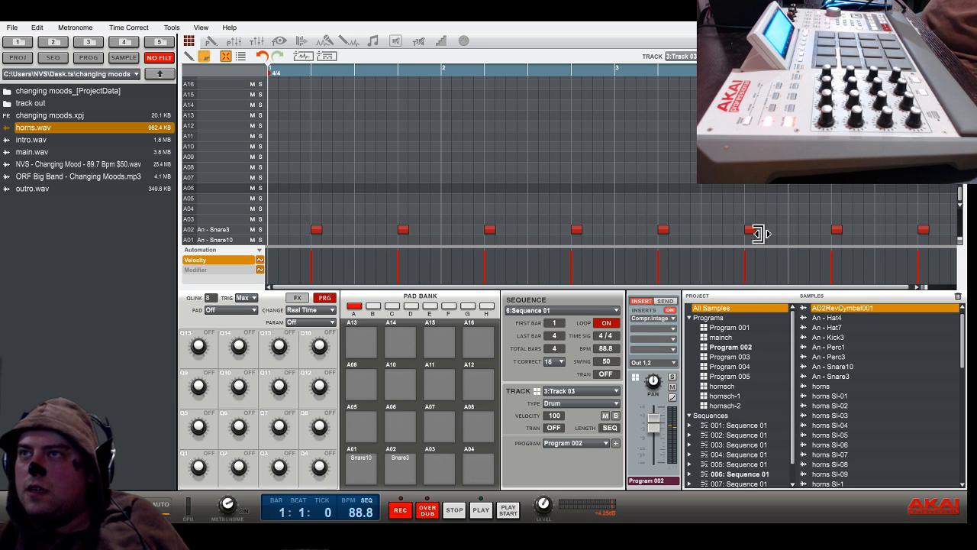
left_click_drag(811, 203, 950, 256)
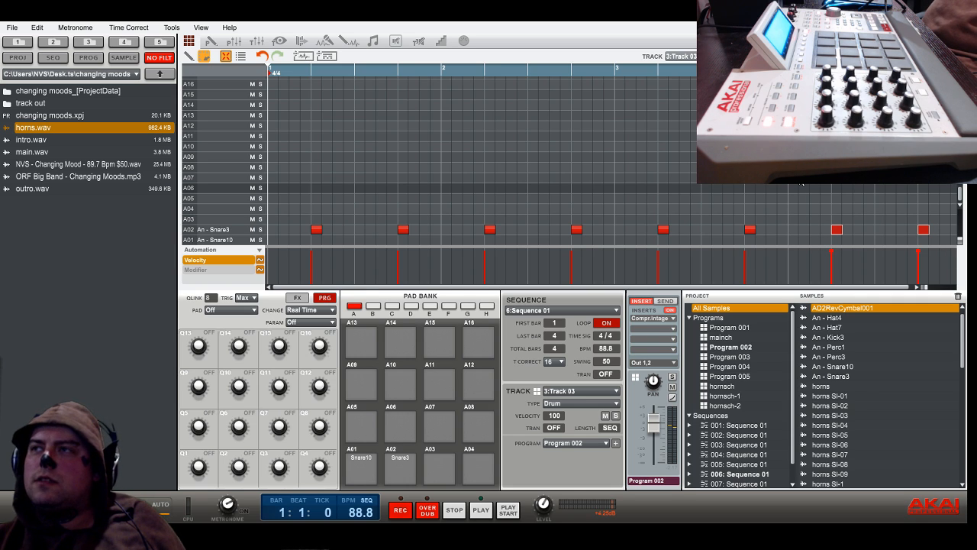
key("Delete")
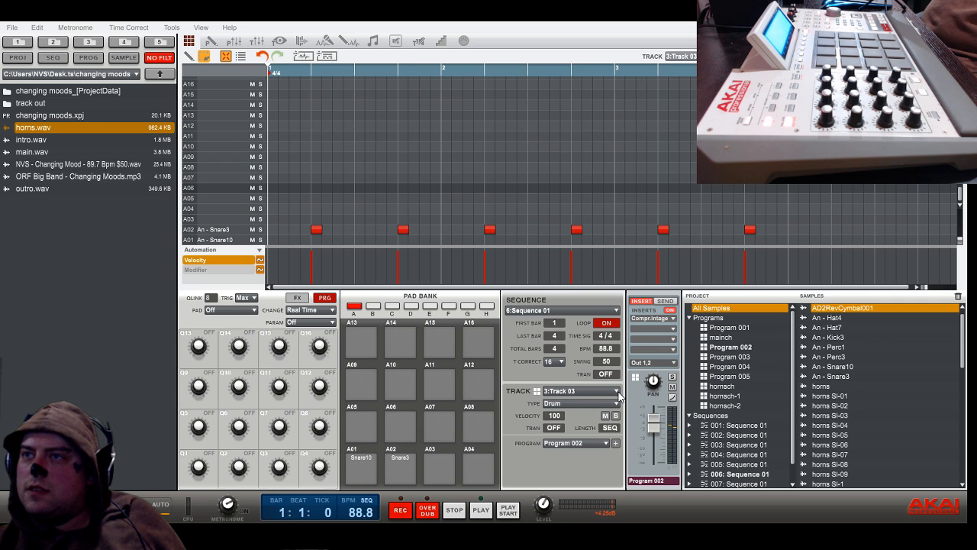
Delete the closing IN DA TRAP SUB notes on track 5 of sequence 6, clearing bar 4
left_click(595, 428)
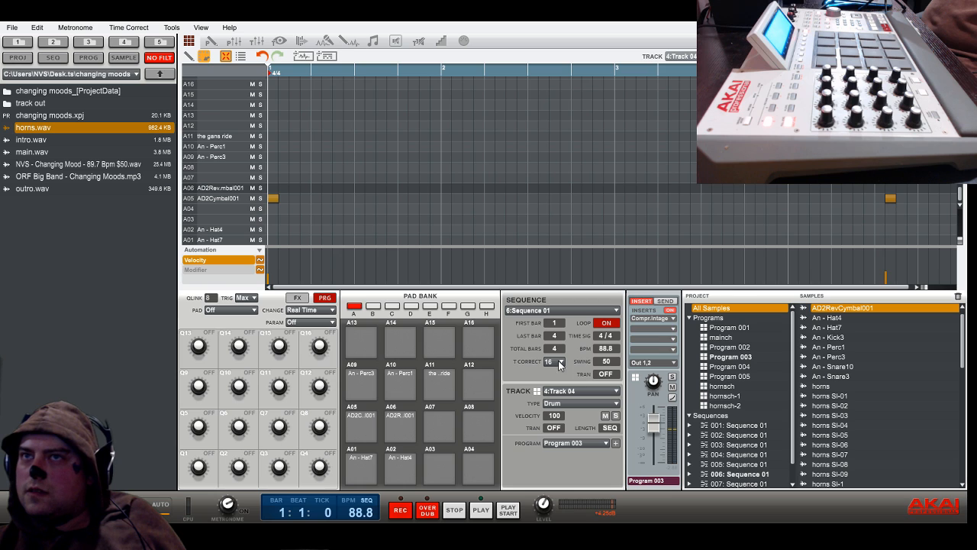
left_click(584, 438)
left_click_drag(767, 215, 957, 250)
key("Delete")
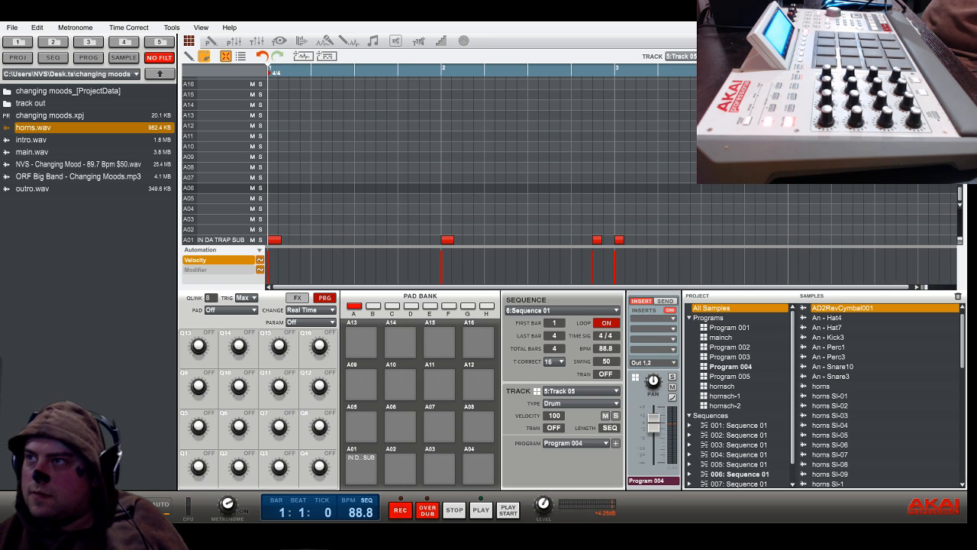
Return to the song arrangement and play it from the sequence 5 step at bar 21
left_click(372, 42)
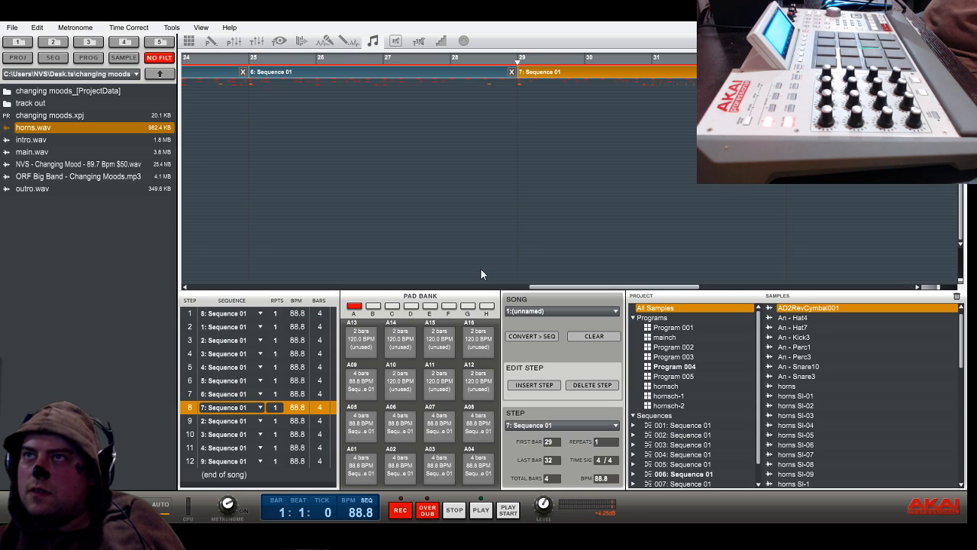
left_click(221, 73)
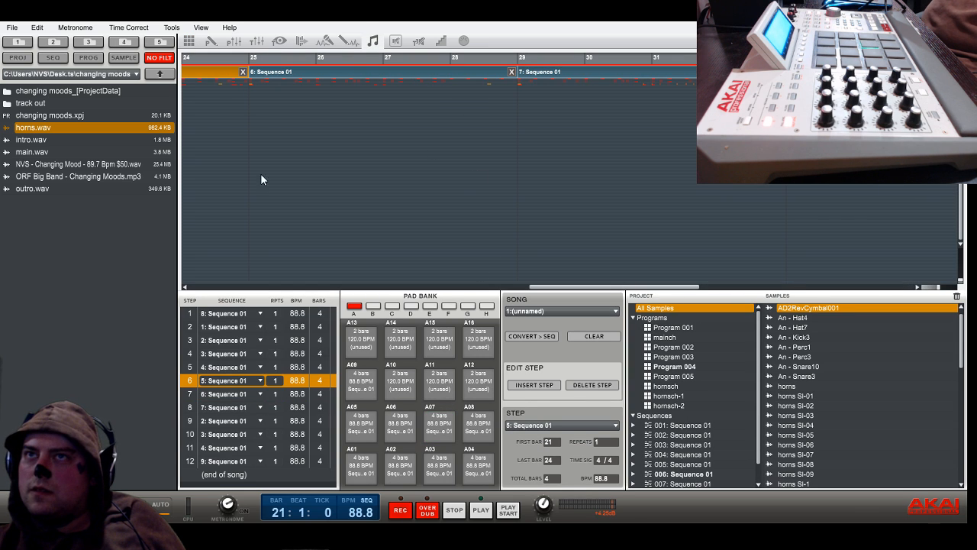
left_click(487, 510)
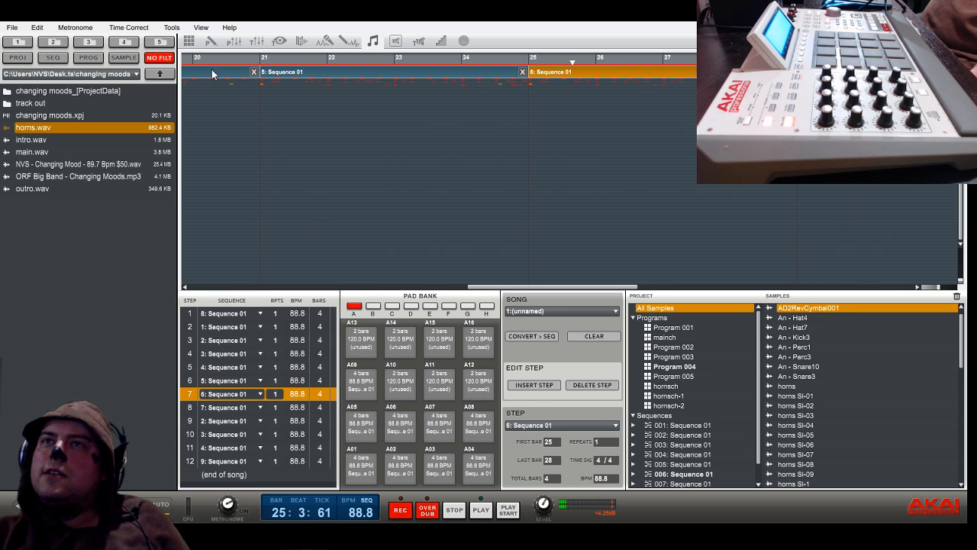
In sequences 6 and 5, move track 4's late bar 4 cymbal note from AD2Cymbal001 to the AD2RevCymbal001 row
left_click(188, 40)
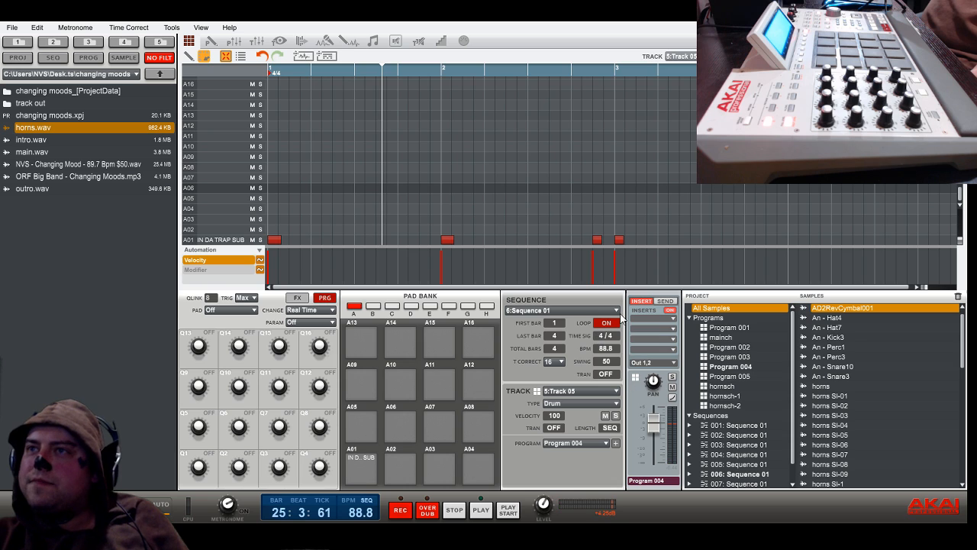
left_click(581, 425)
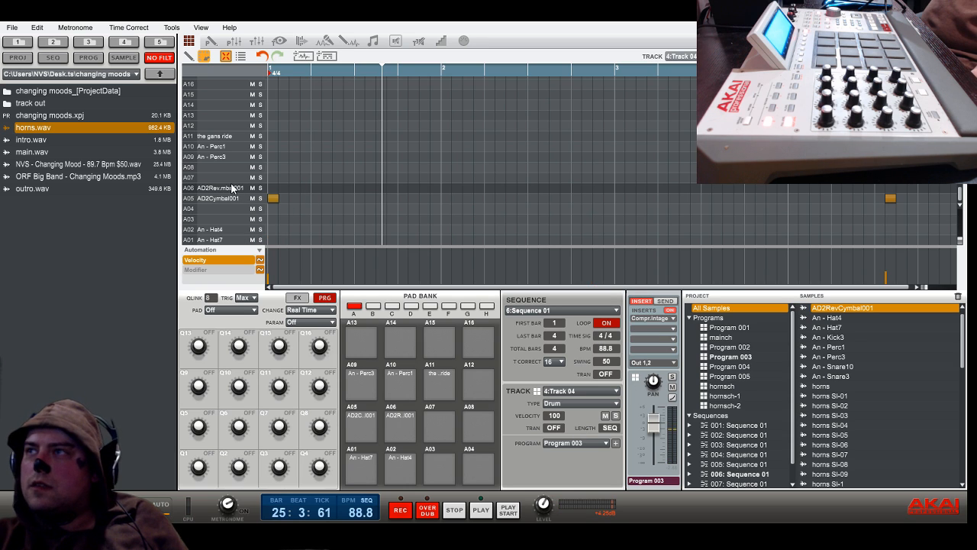
left_click_drag(891, 198, 891, 188)
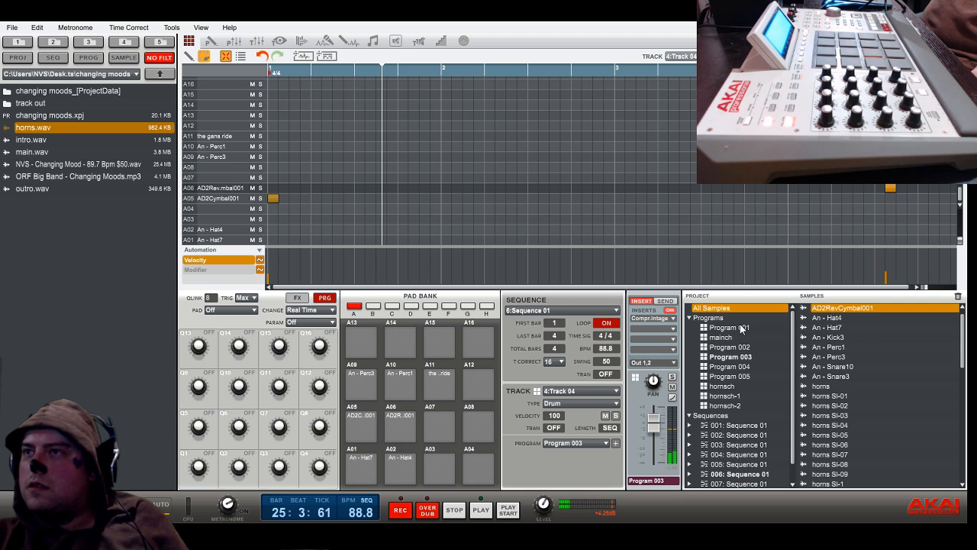
left_click(616, 311)
left_click(538, 352)
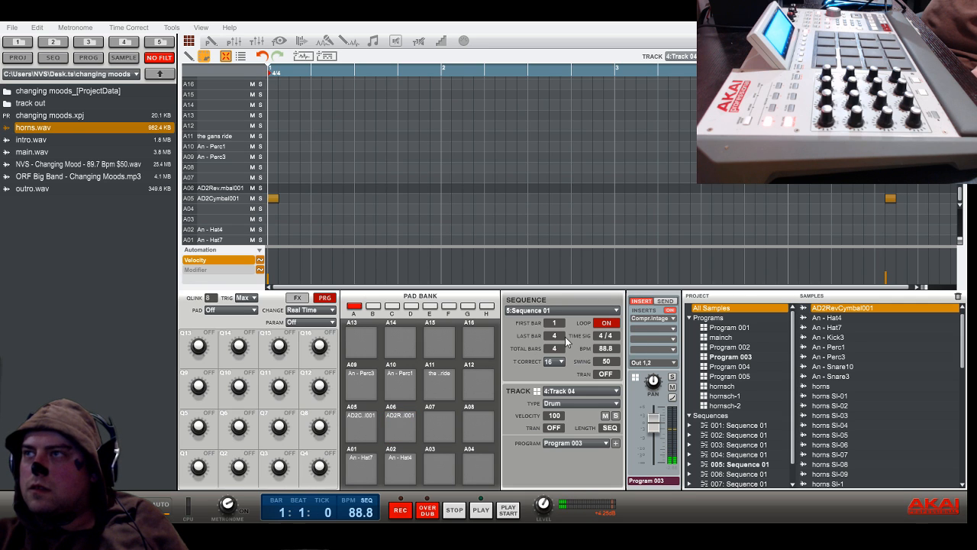
left_click_drag(893, 199, 892, 188)
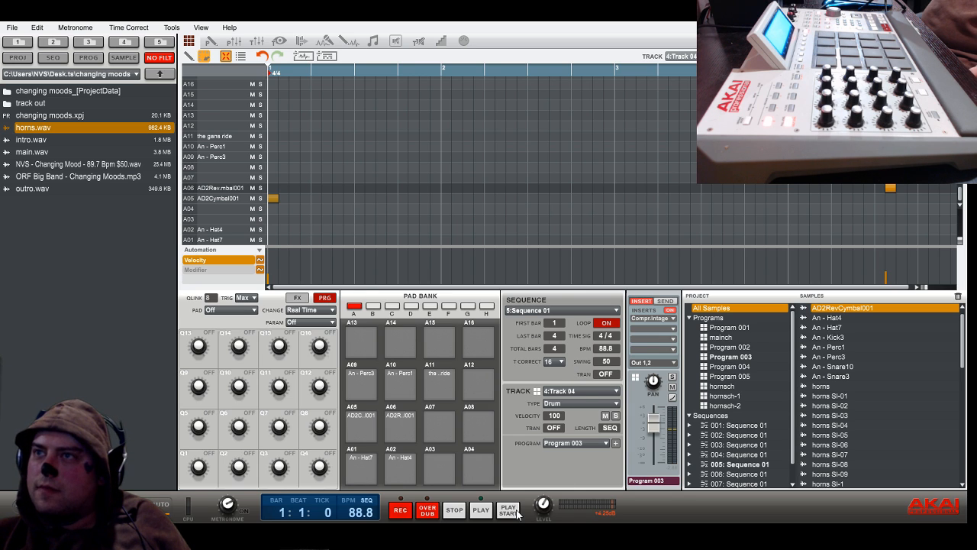
Return to the song arrangement and play it from the sequence 6 step at bar 25
left_click(373, 40)
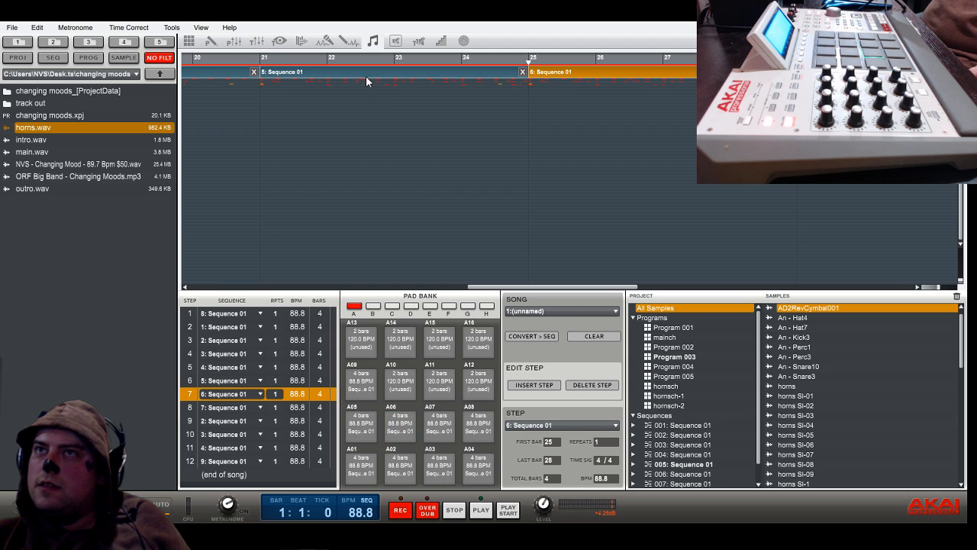
left_click(479, 509)
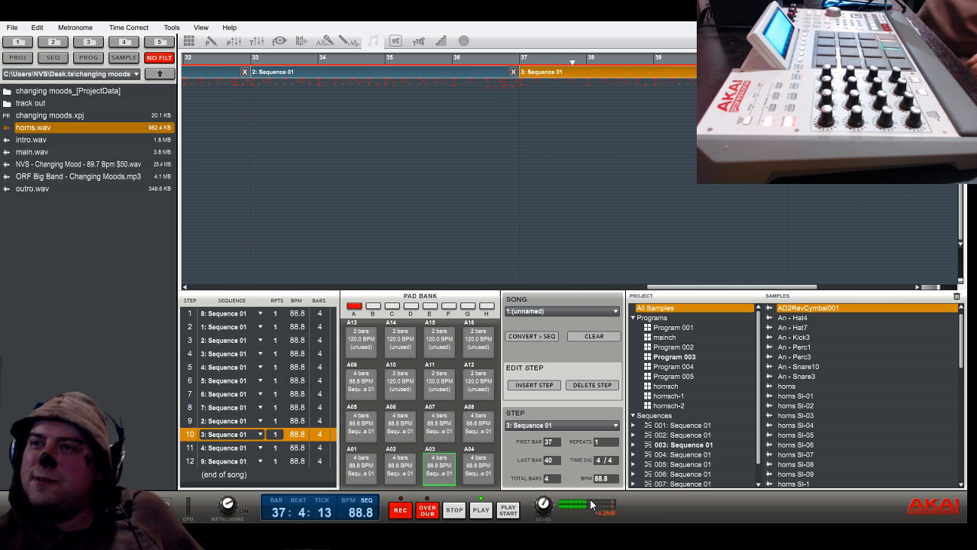
Inspect tracks 1 and 6 of sequence 2 in the grid view and save the project
left_click(189, 42)
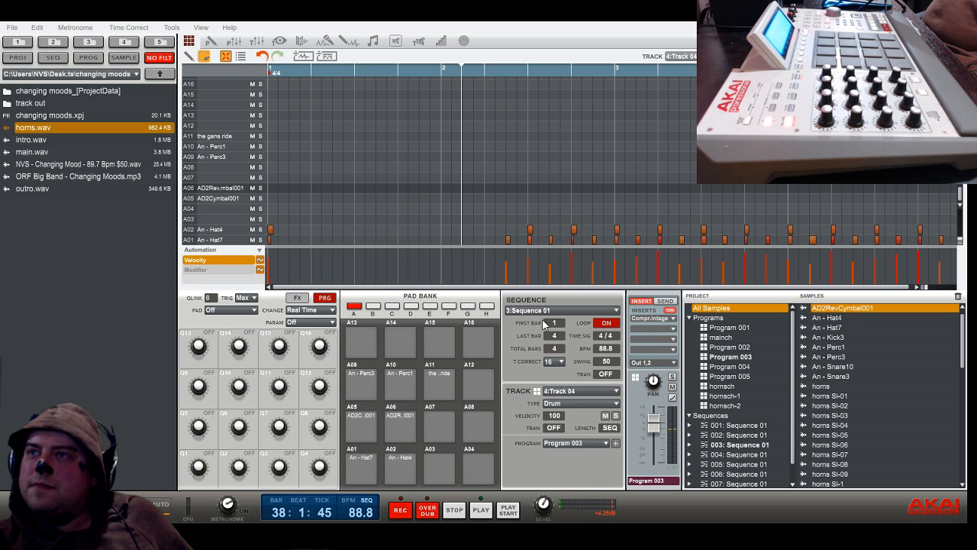
left_click(542, 329)
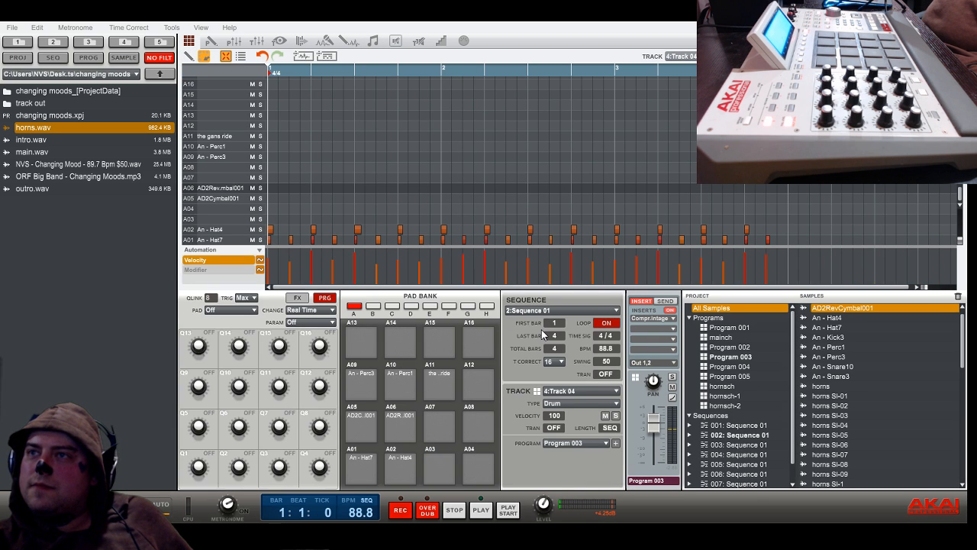
left_click(616, 392)
left_click(604, 400)
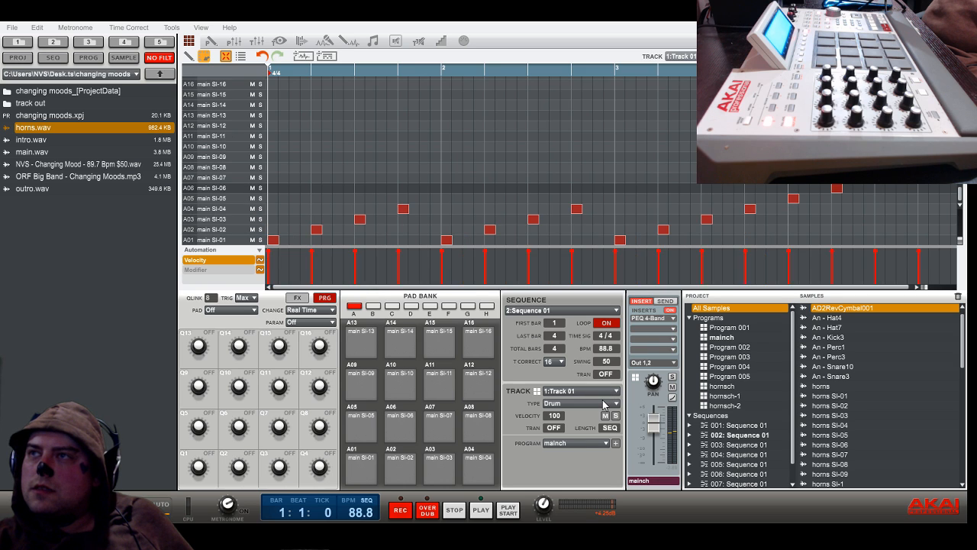
left_click(576, 452)
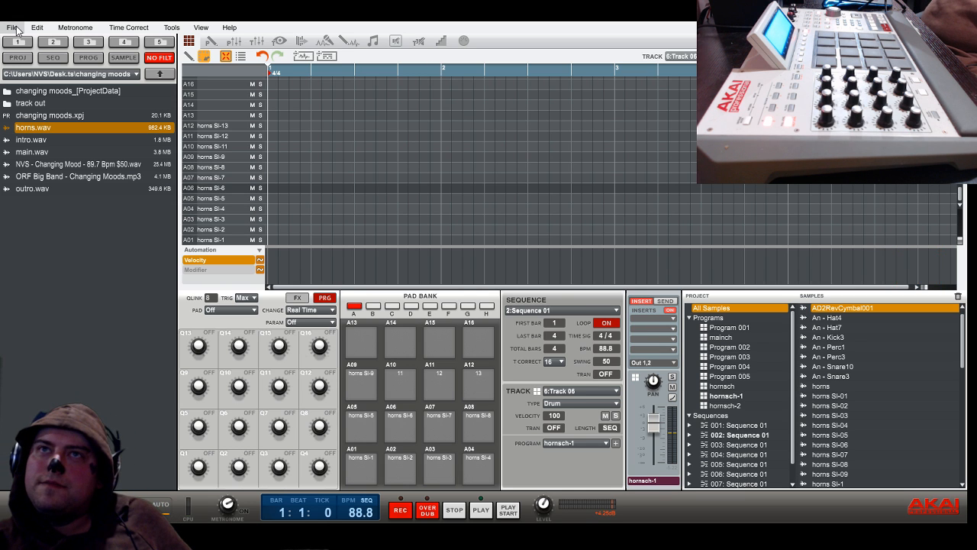
key("ctrl+s")
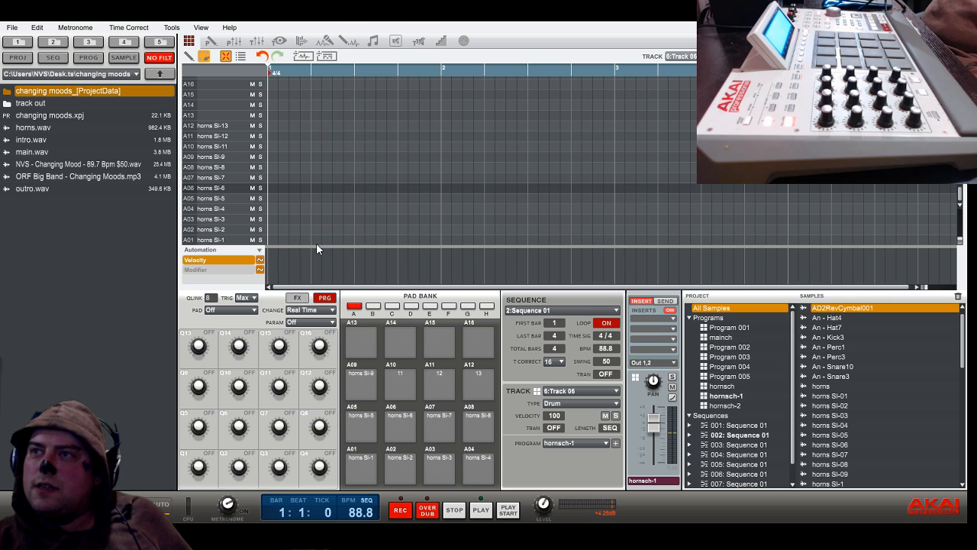
Play the whole song arrangement from bar 1 and stop playback in the final sequence 9 step
left_click(373, 41)
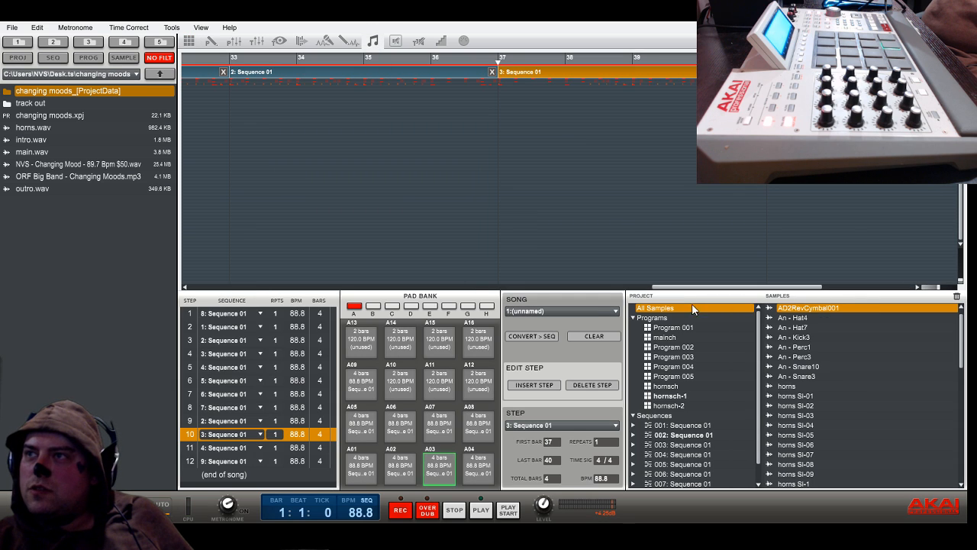
left_click_drag(700, 288, 185, 289)
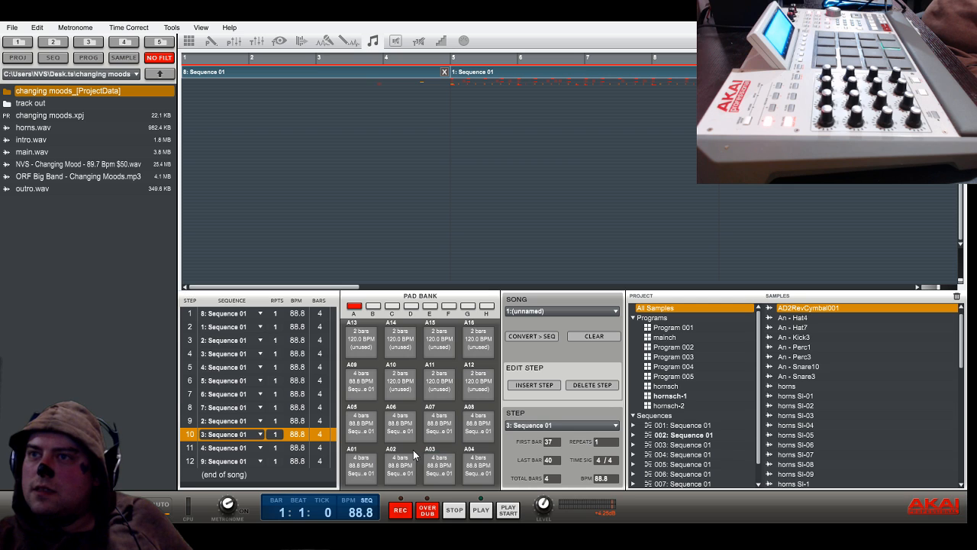
left_click(509, 510)
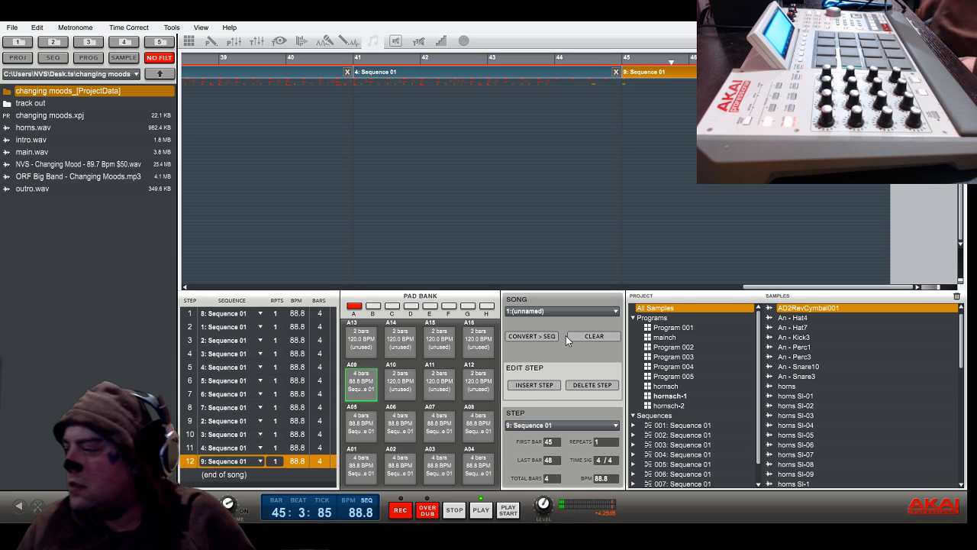
left_click(452, 511)
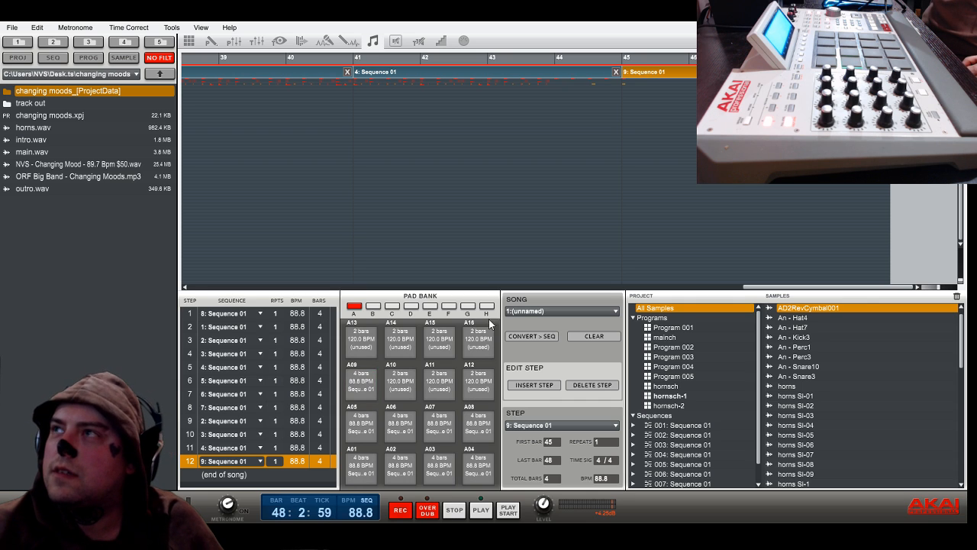